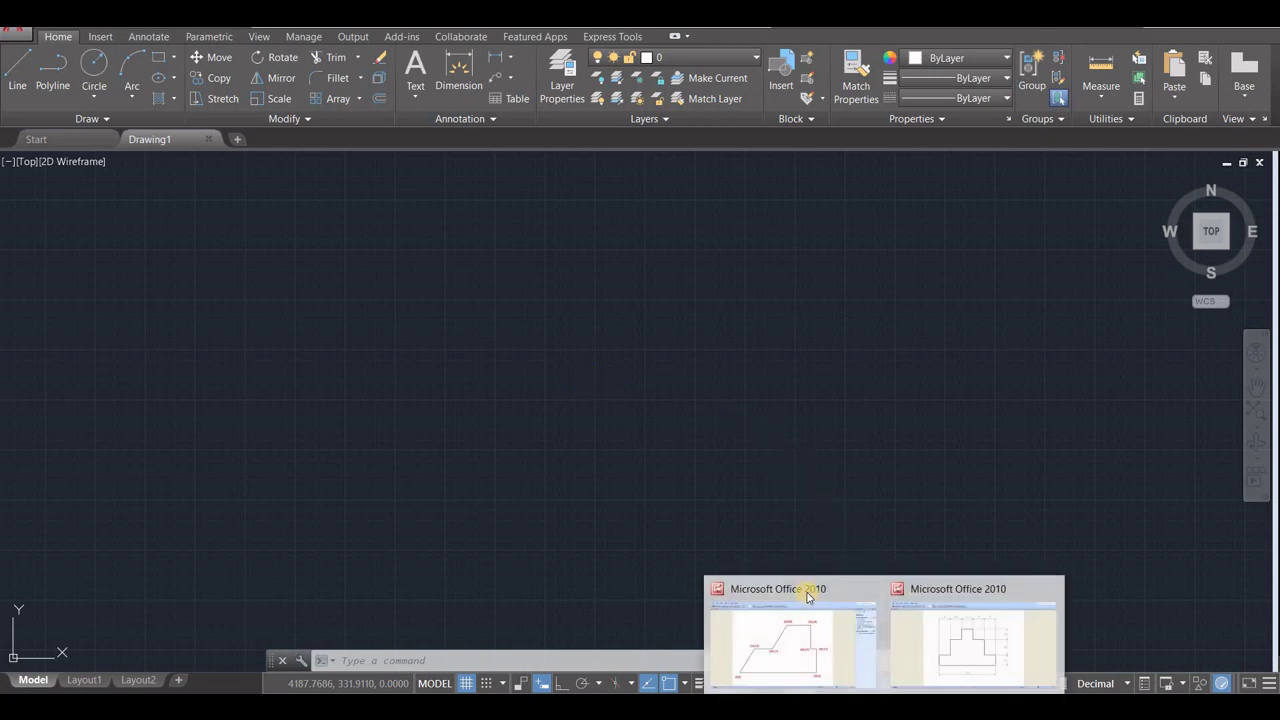
Step: Switch to the Slide49.JPG reference picture in Microsoft Office 2010 and examine the corner coordinates of the stepped outline
click(810, 597)
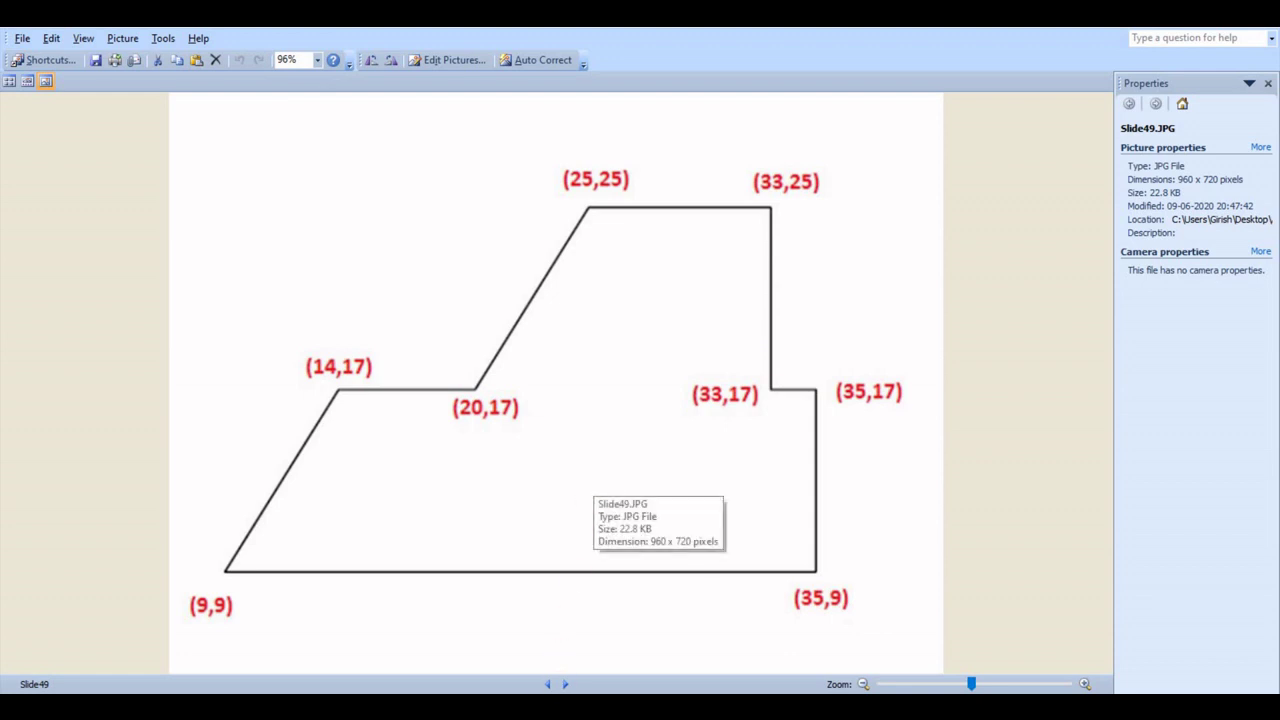
click(560, 640)
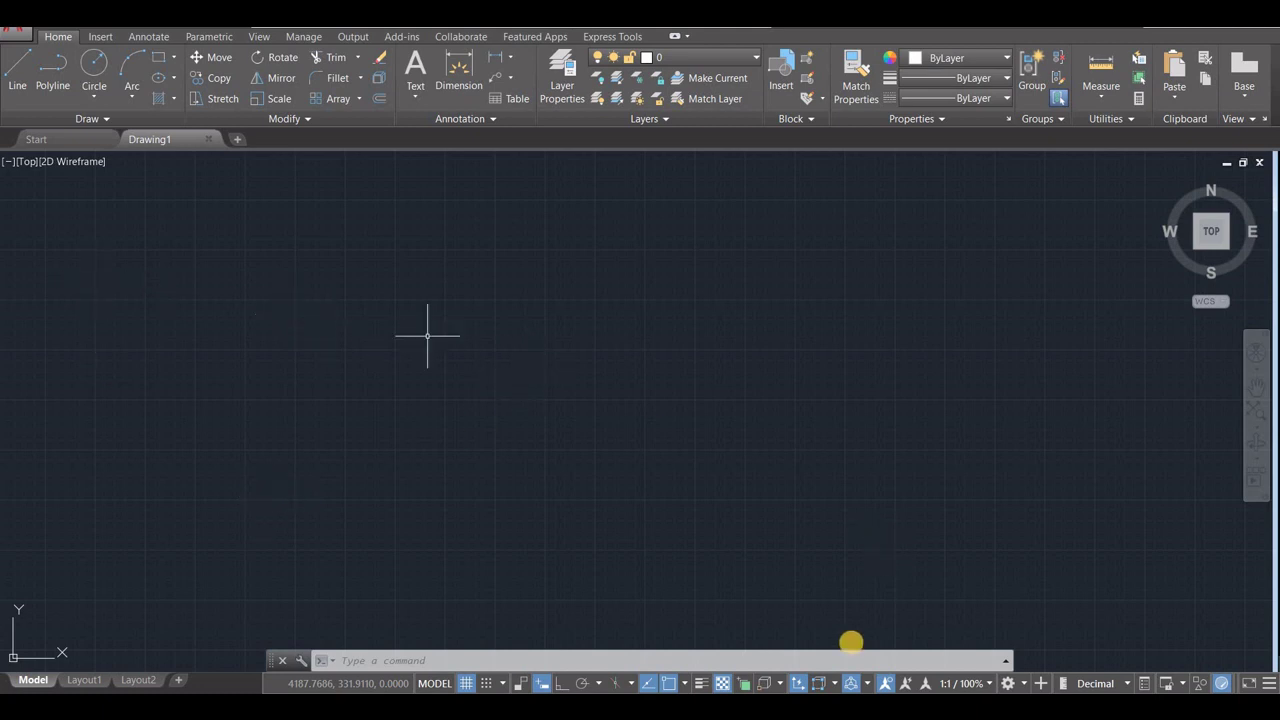
mouse_move(885, 705)
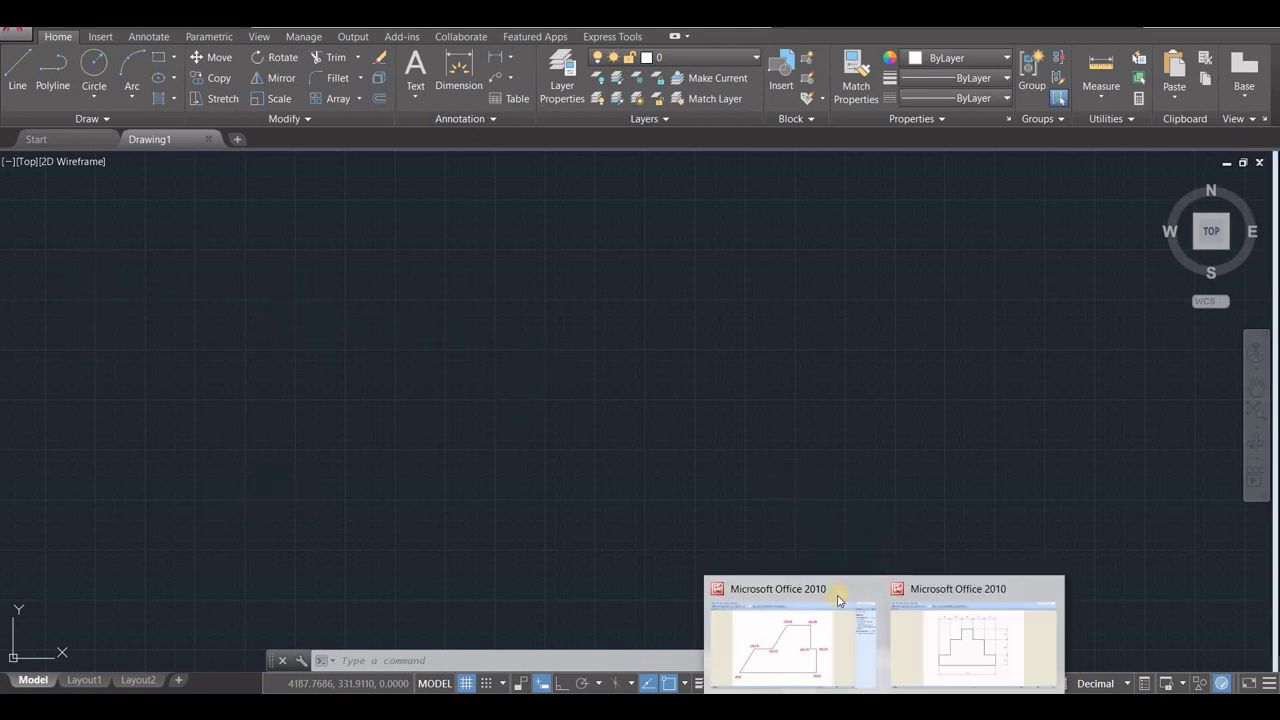
click(800, 598)
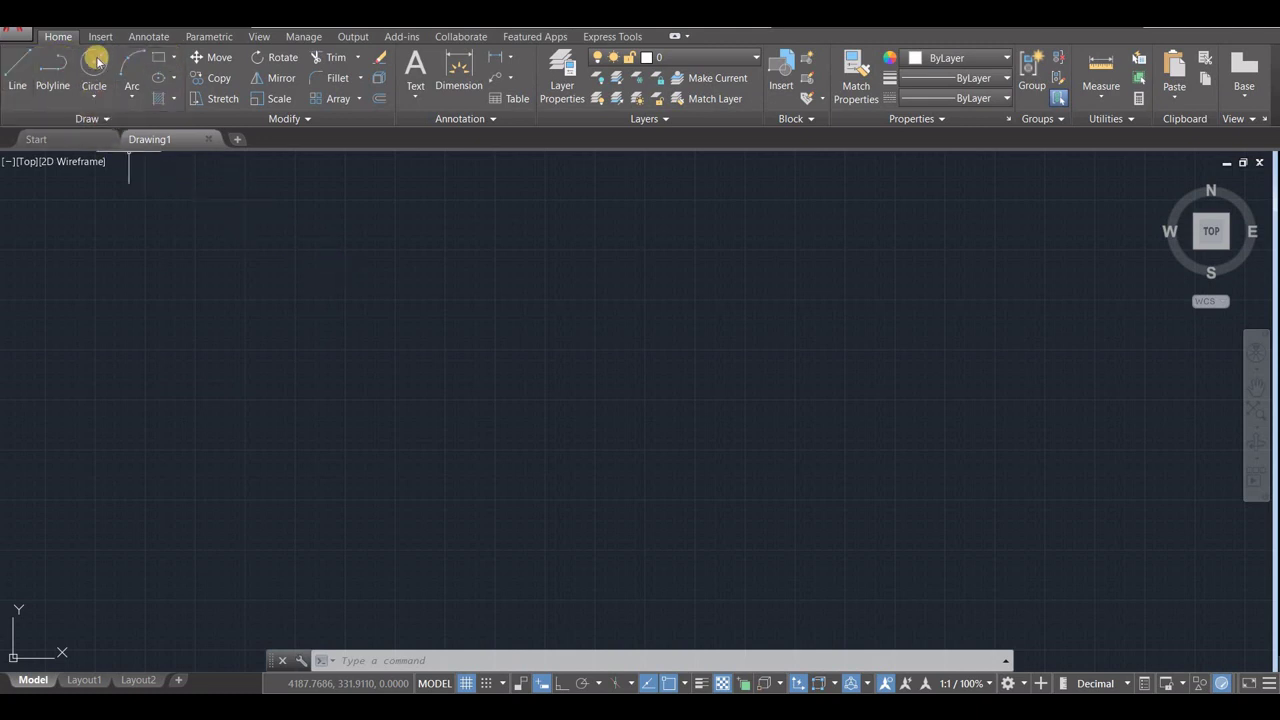
Step: Start the Multiple Points command and turn off the grid display, keeping dynamic input on
click(108, 119)
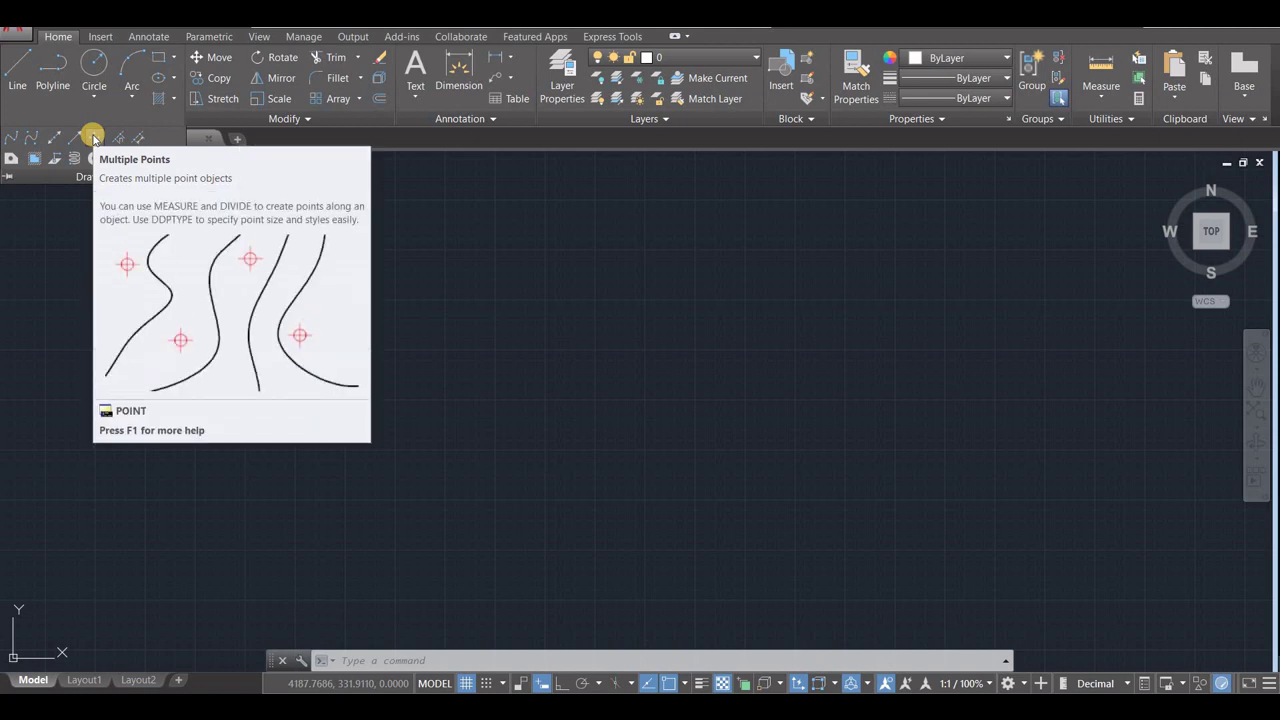
click(93, 136)
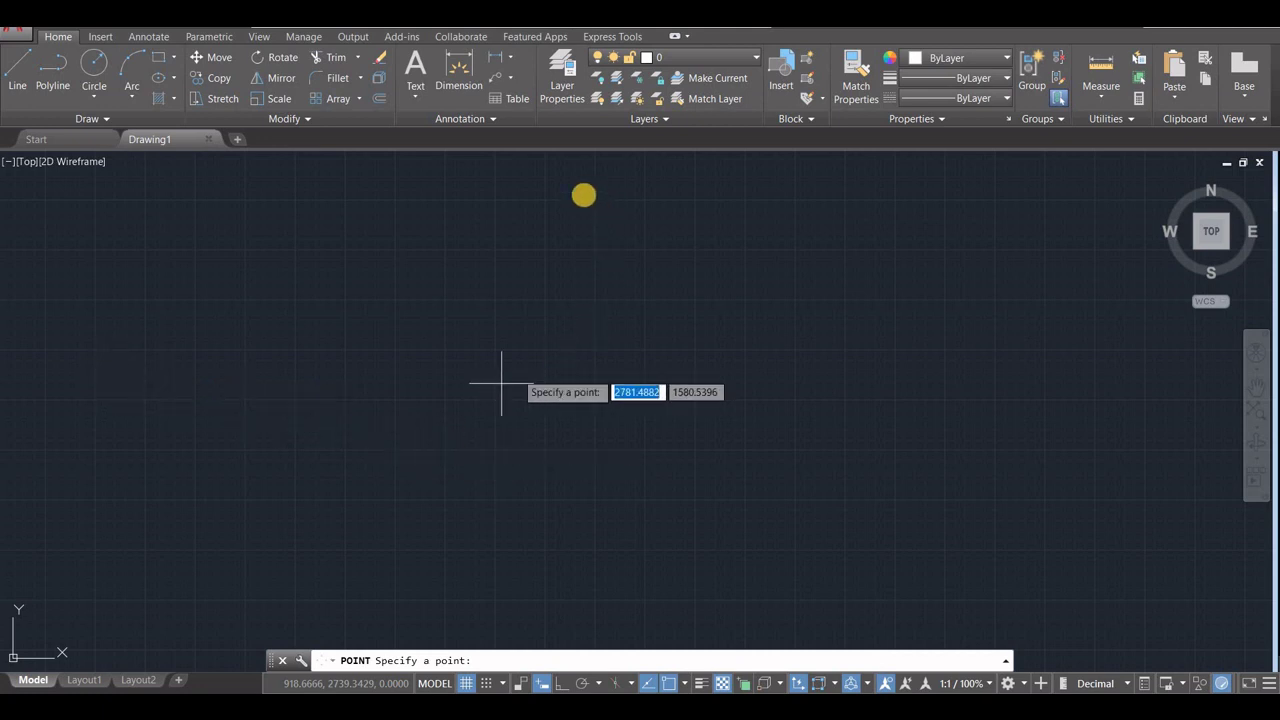
click(465, 686)
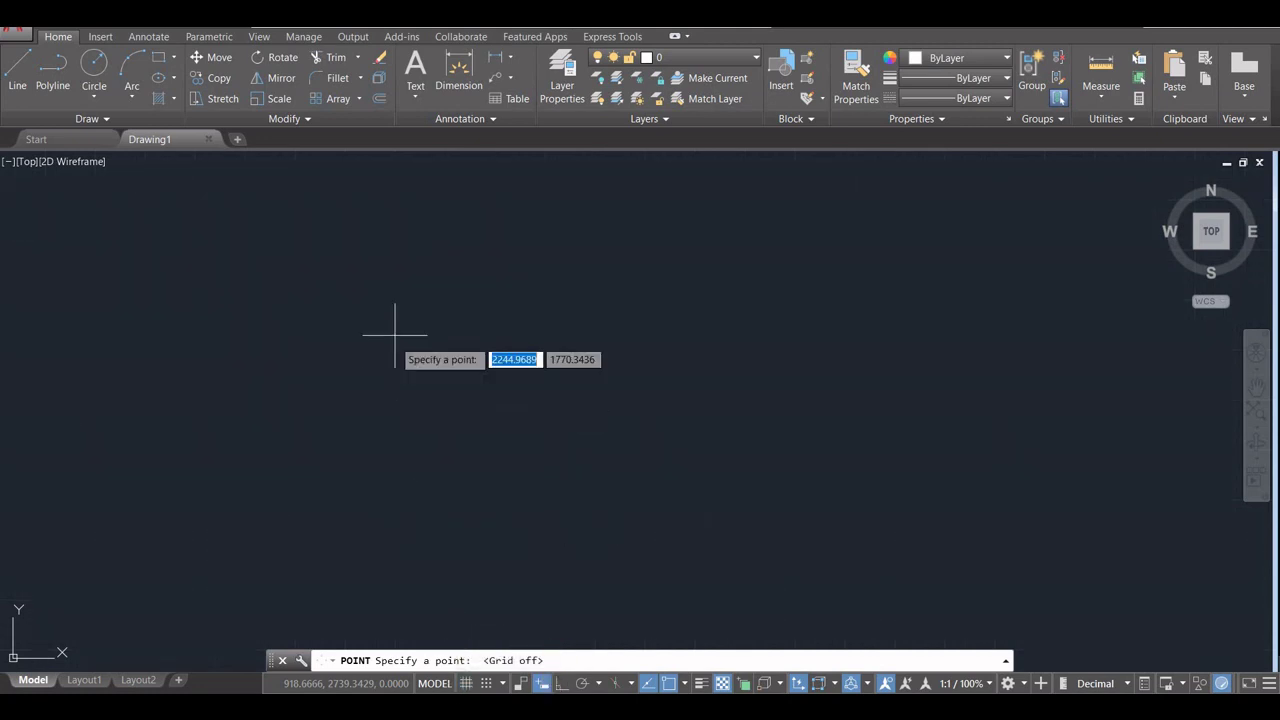
click(543, 683)
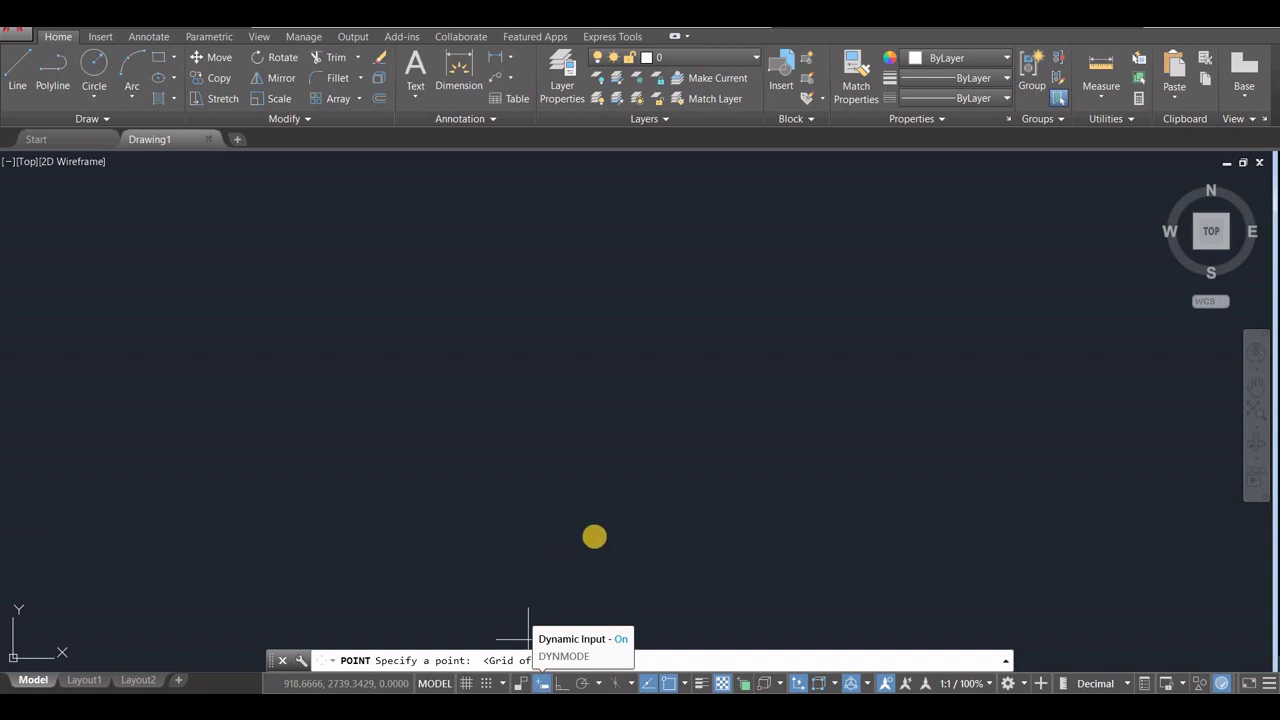
click(649, 684)
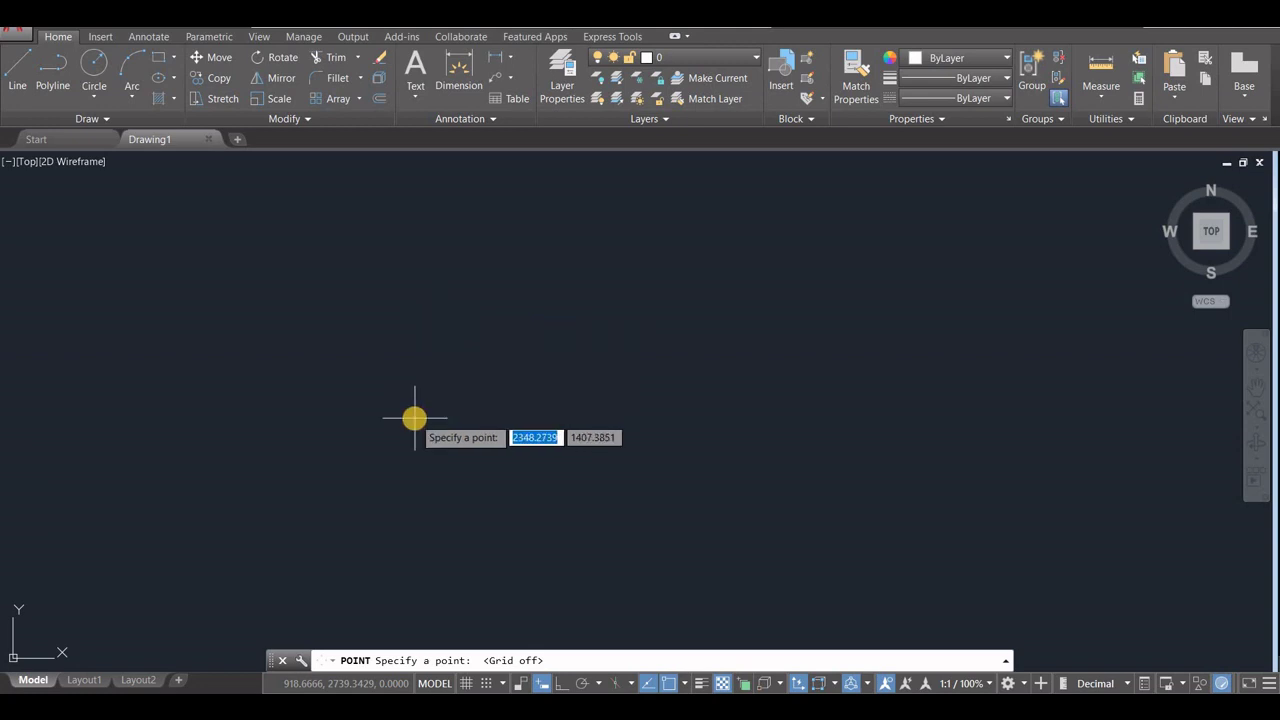
Step: Place the first point at coordinates 9,9 for the outline's lower-left corner
text(9)
key(Tab)
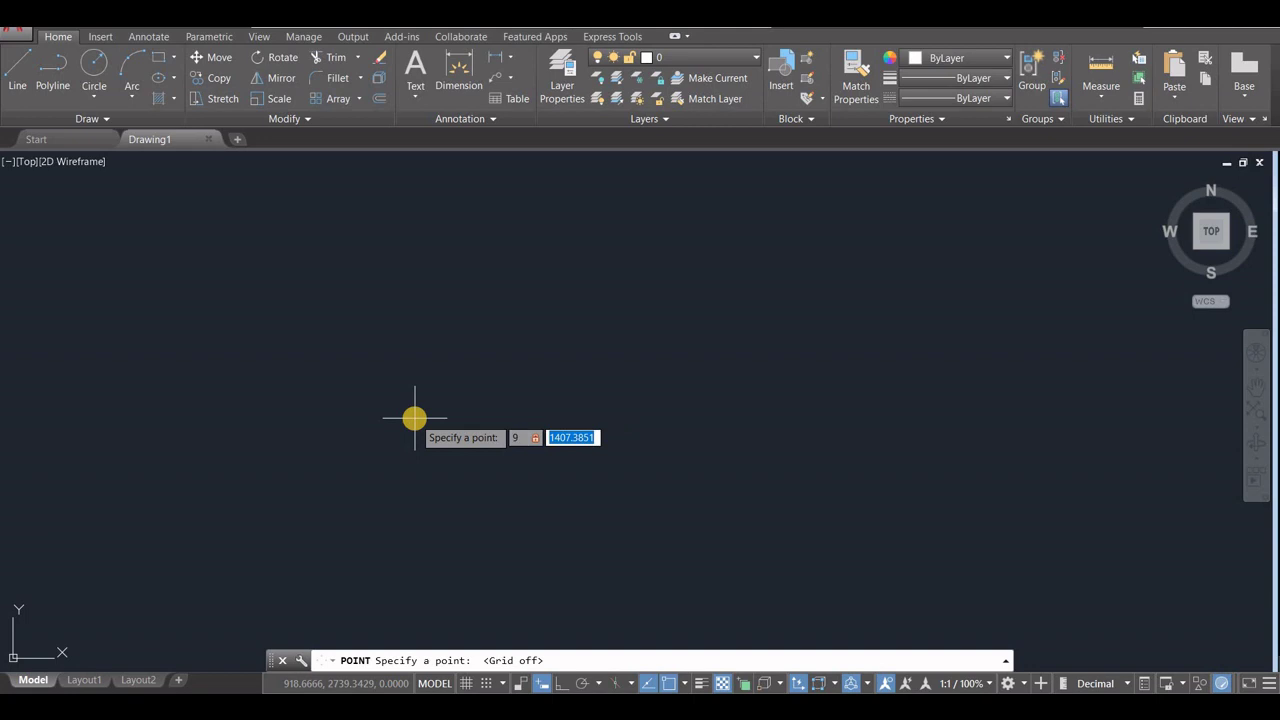
text(9)
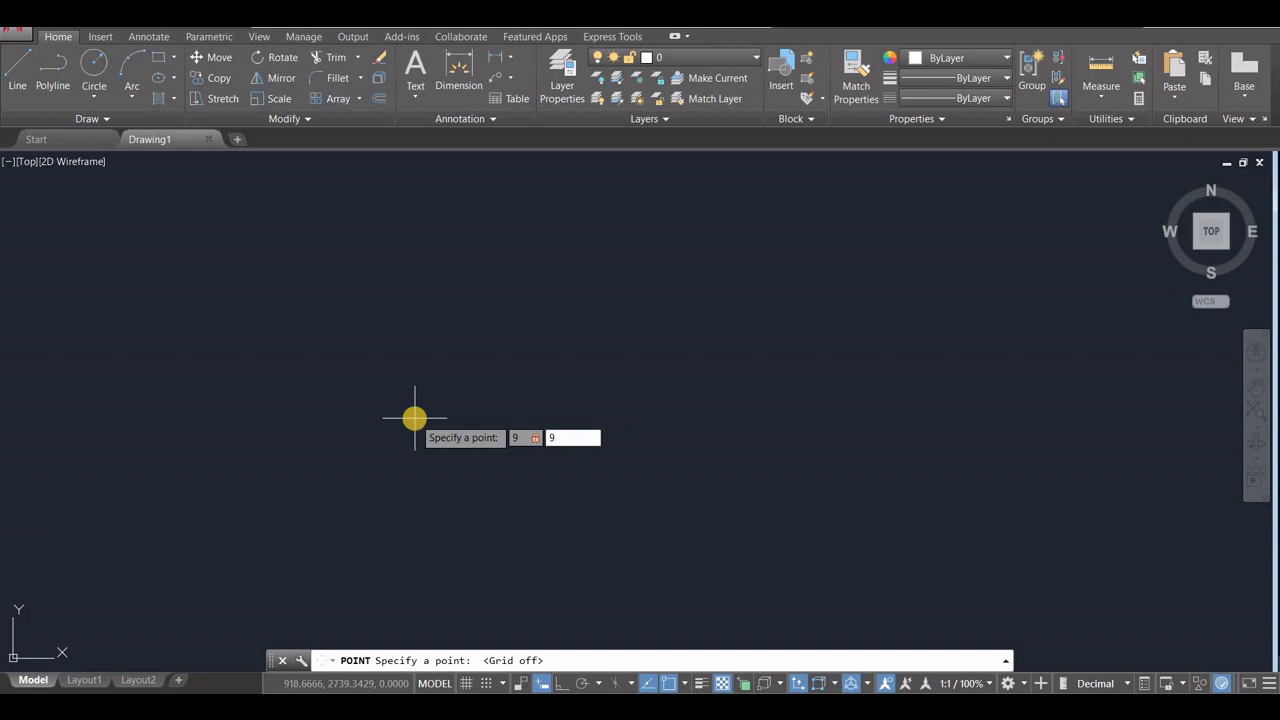
key(Return)
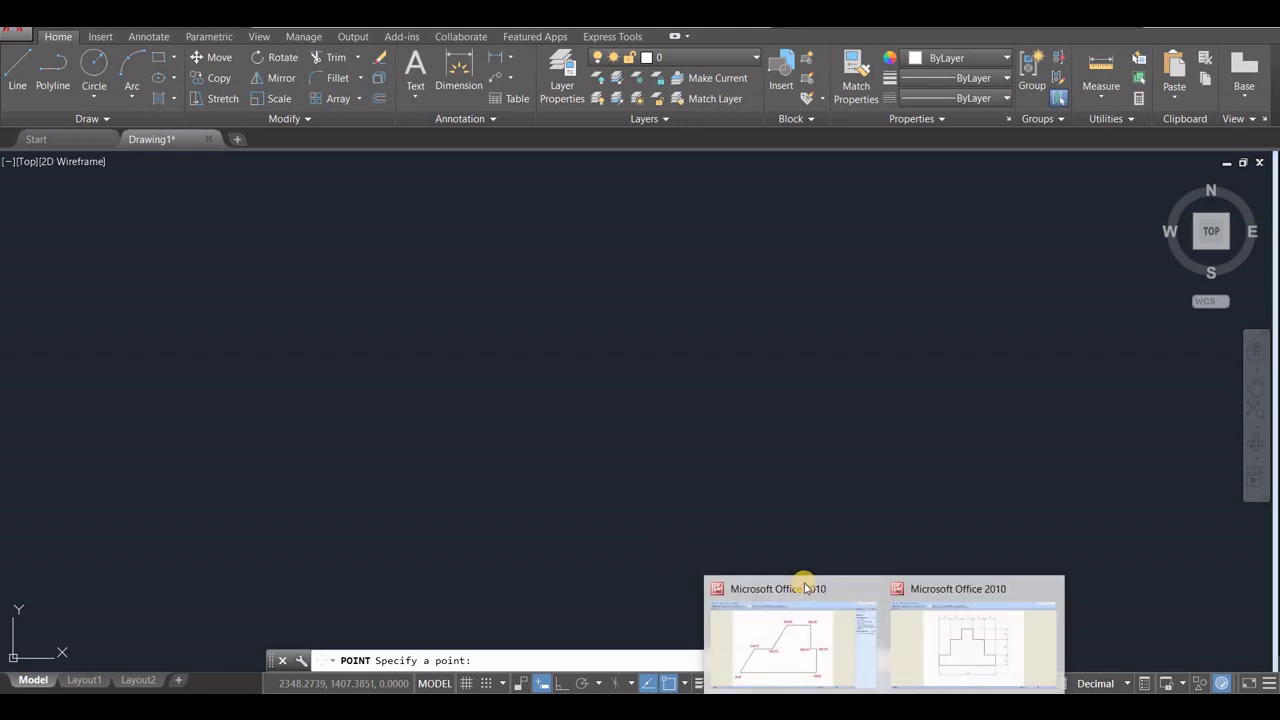
Step: Check the reference picture for the lower-right corner and place a point at 35,9 in the drawing
click(809, 582)
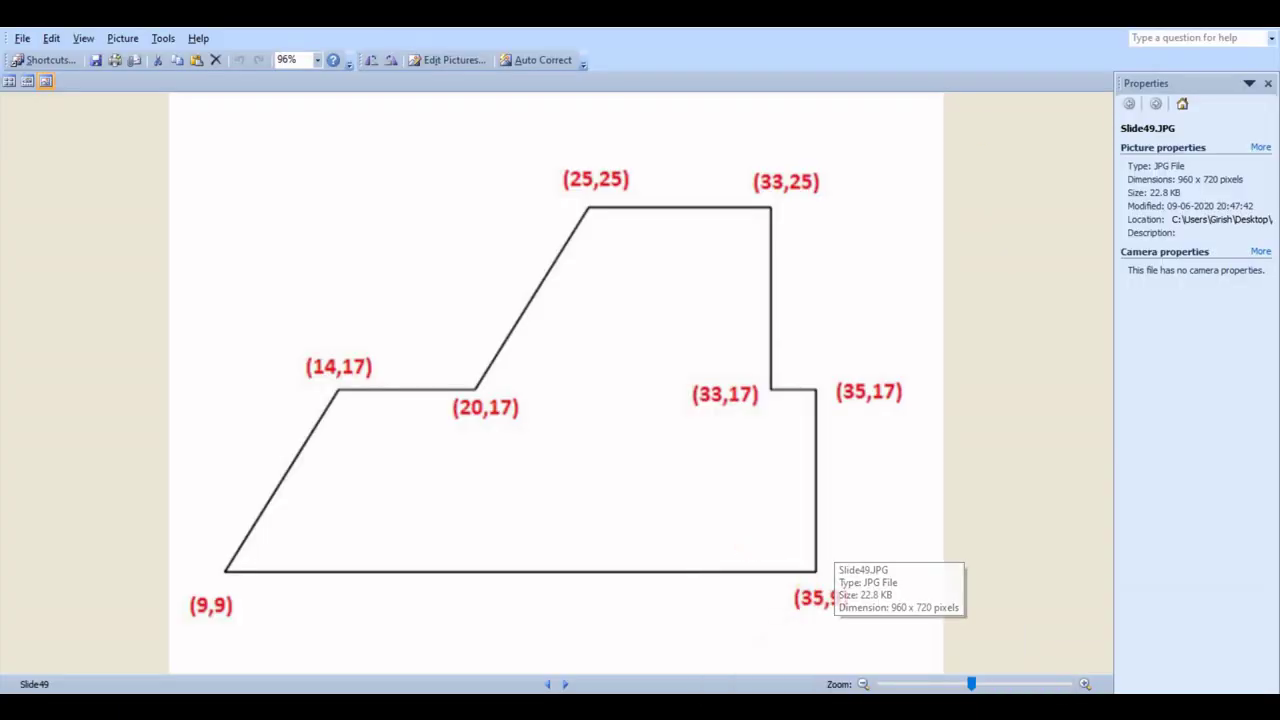
click(1172, 14)
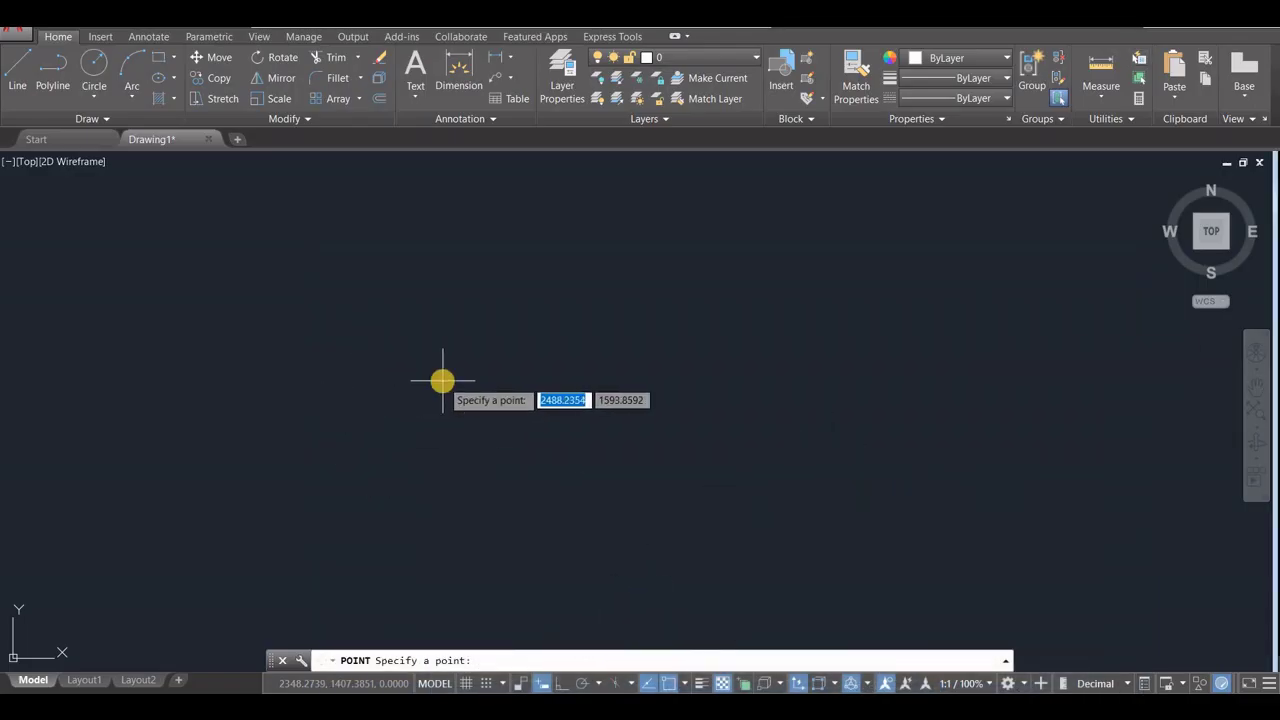
text(35)
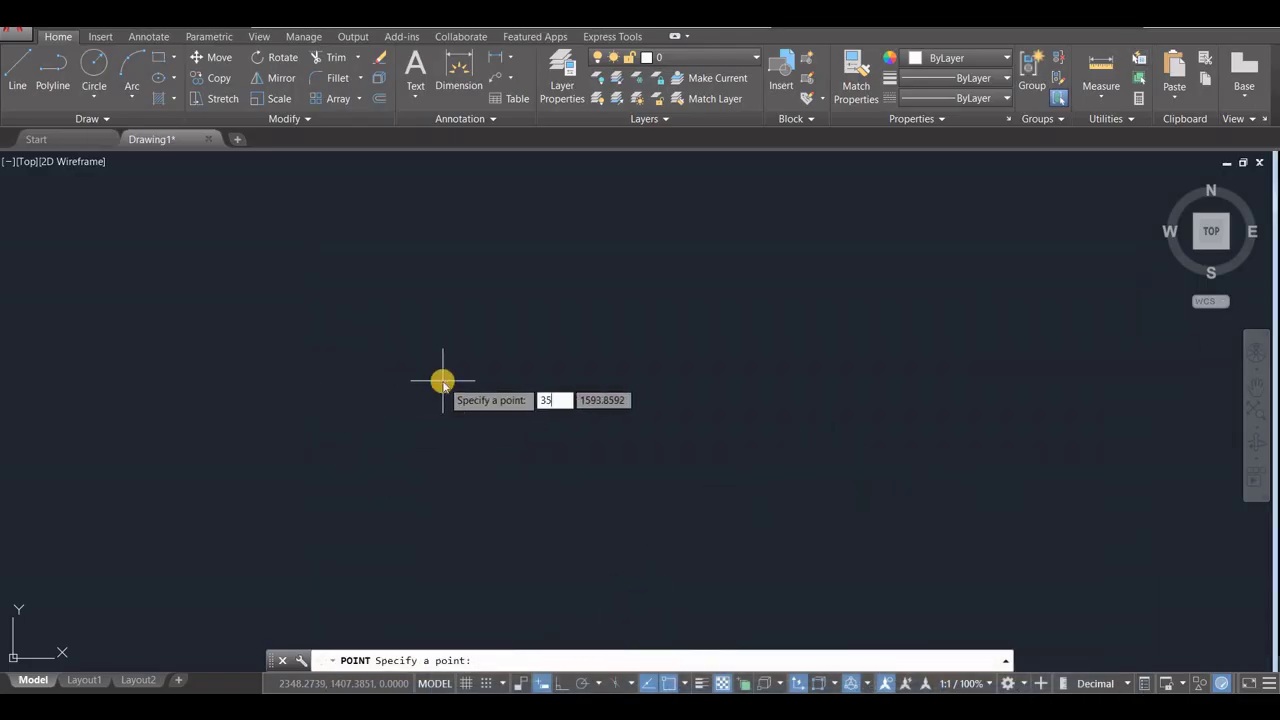
key(Tab)
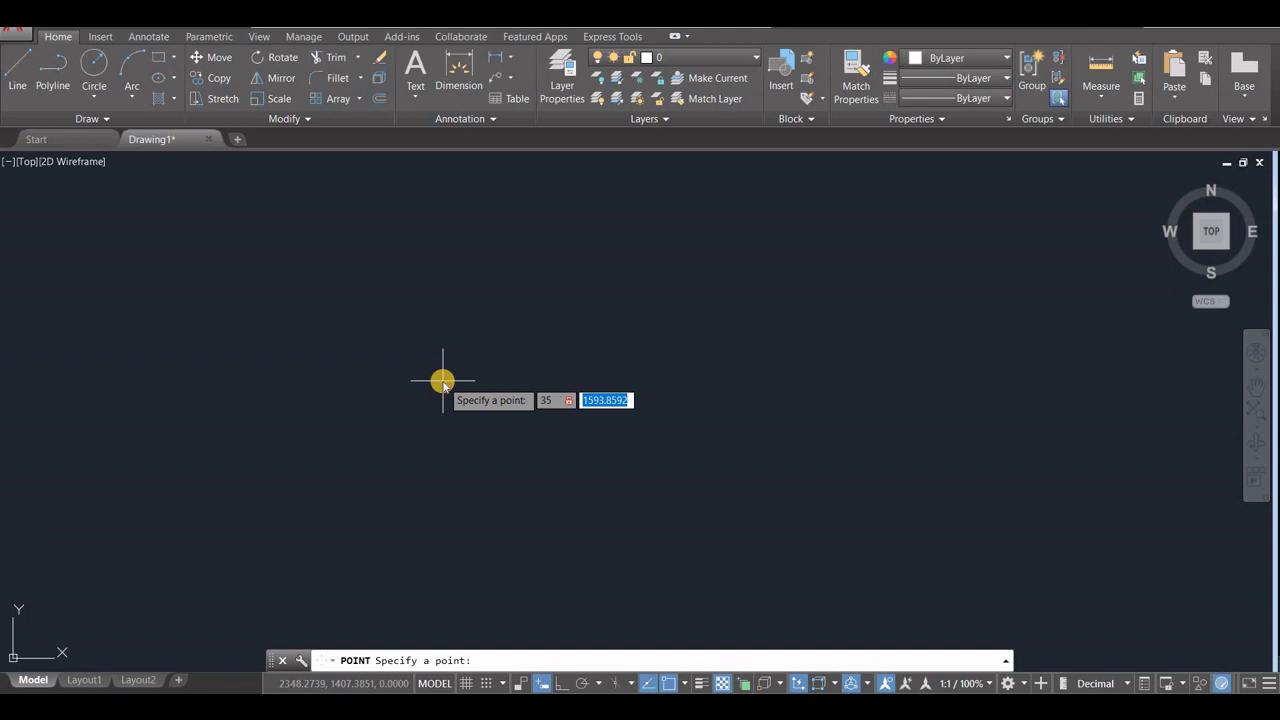
text(9)
key(Return)
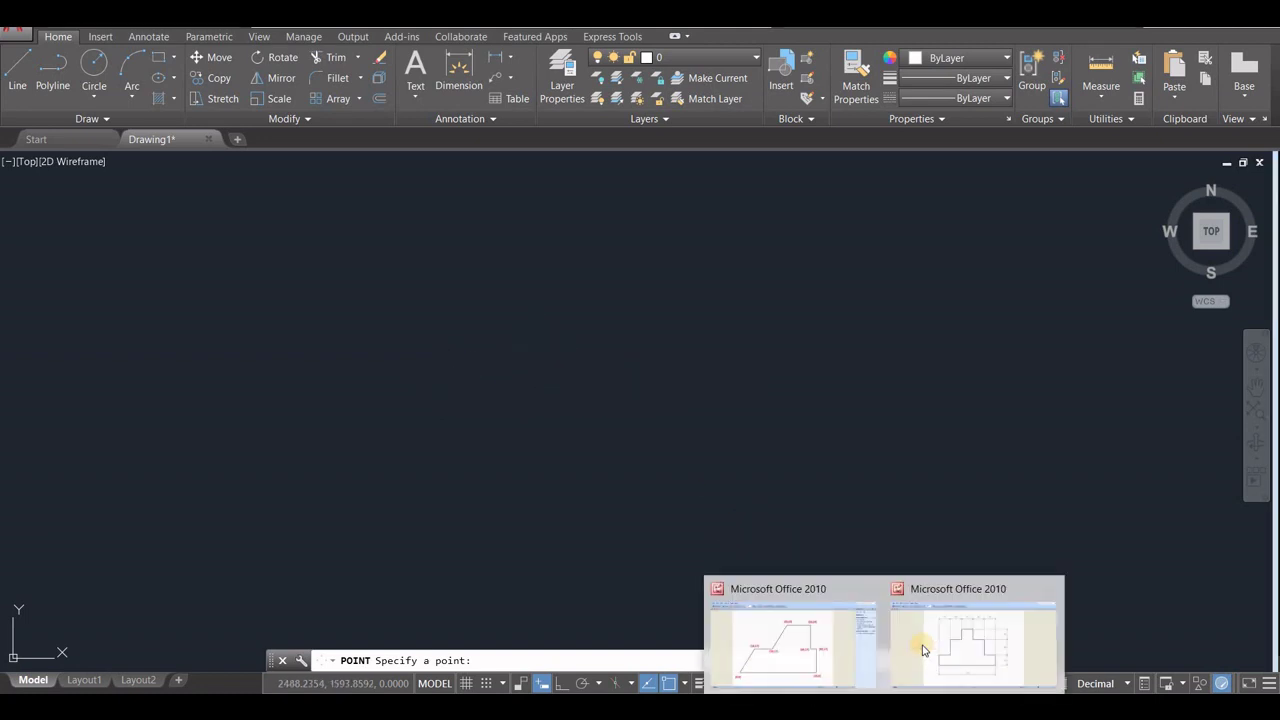
Step: Look up the outer corner of the right-hand step in the reference picture and place a point at 35,17
click(766, 650)
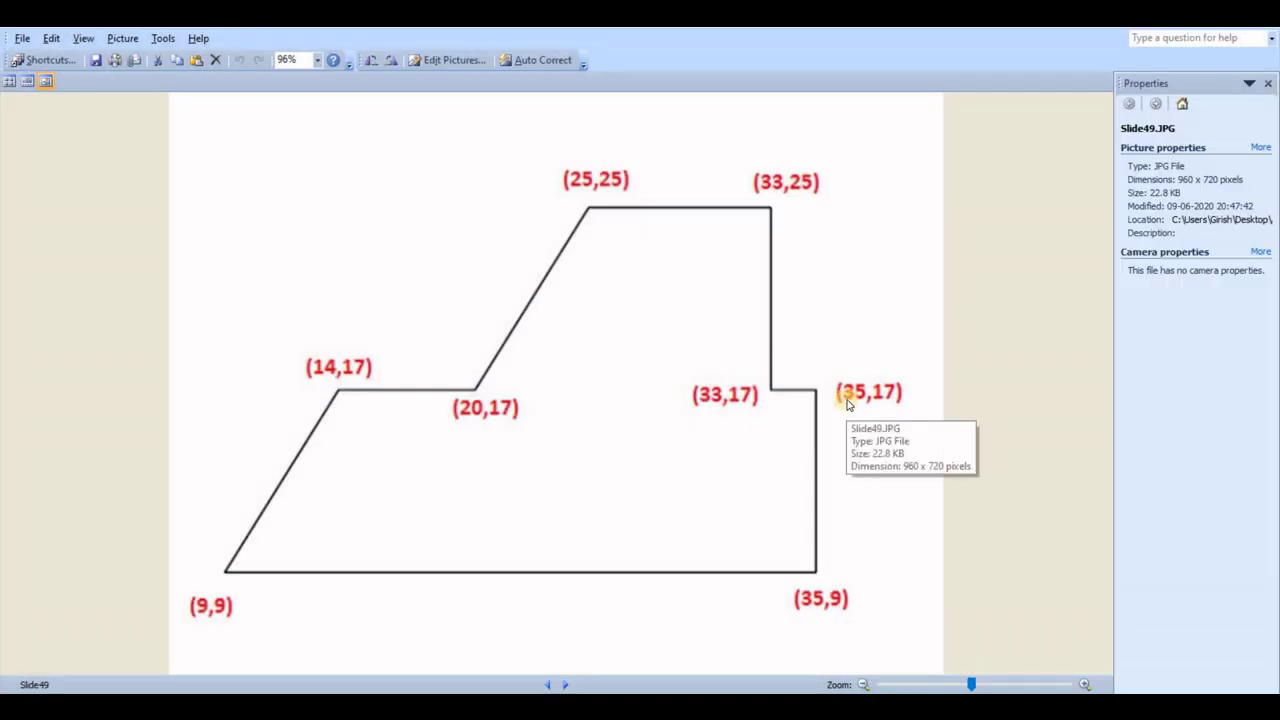
click(1172, 14)
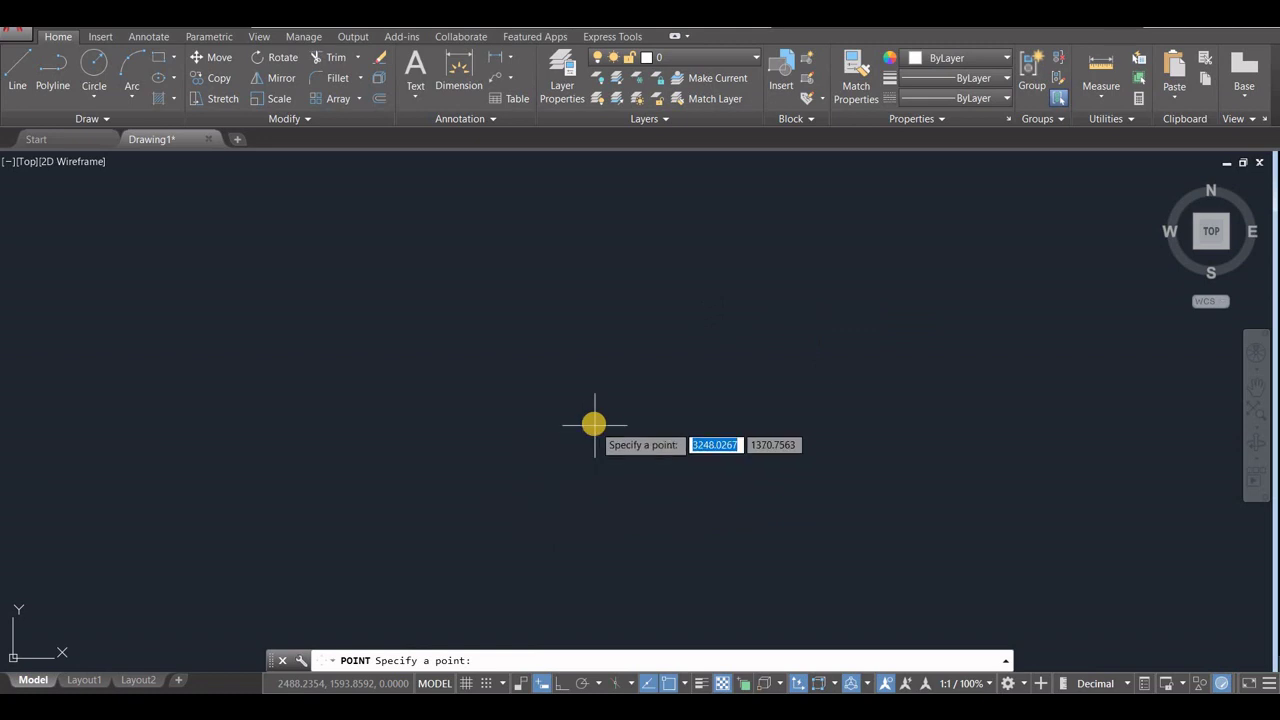
text(35)
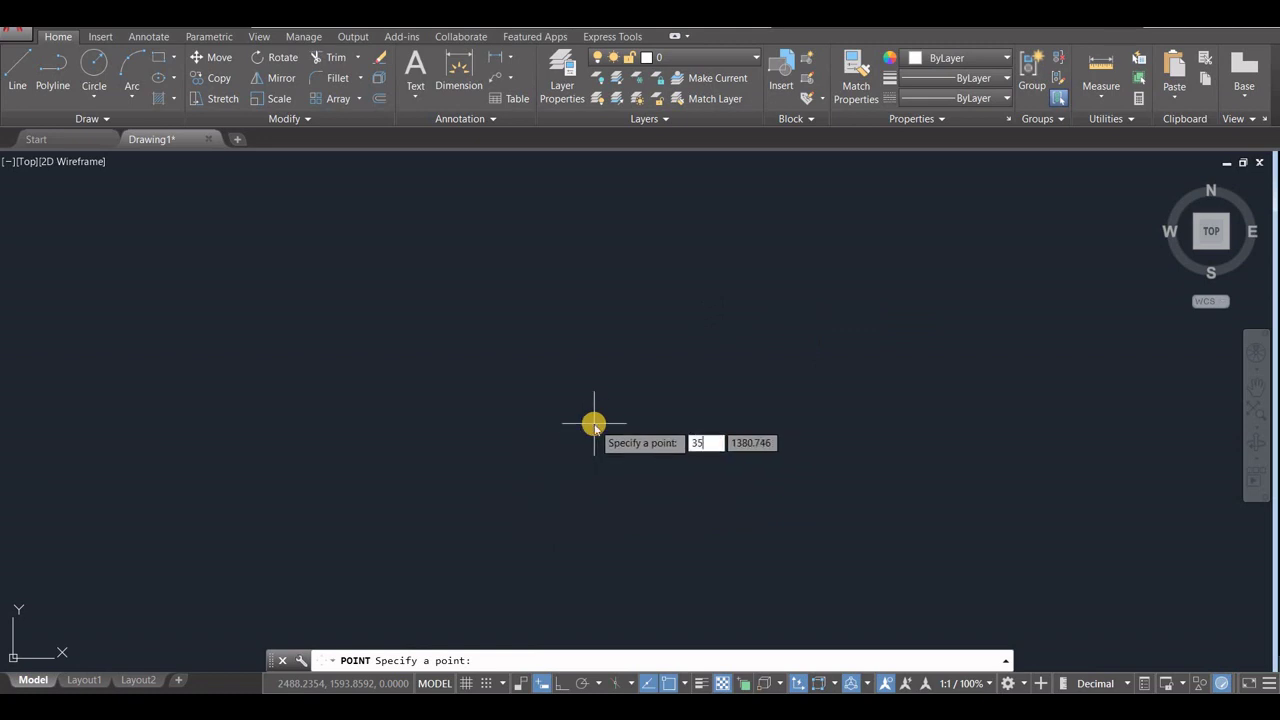
key(Tab)
text(1)
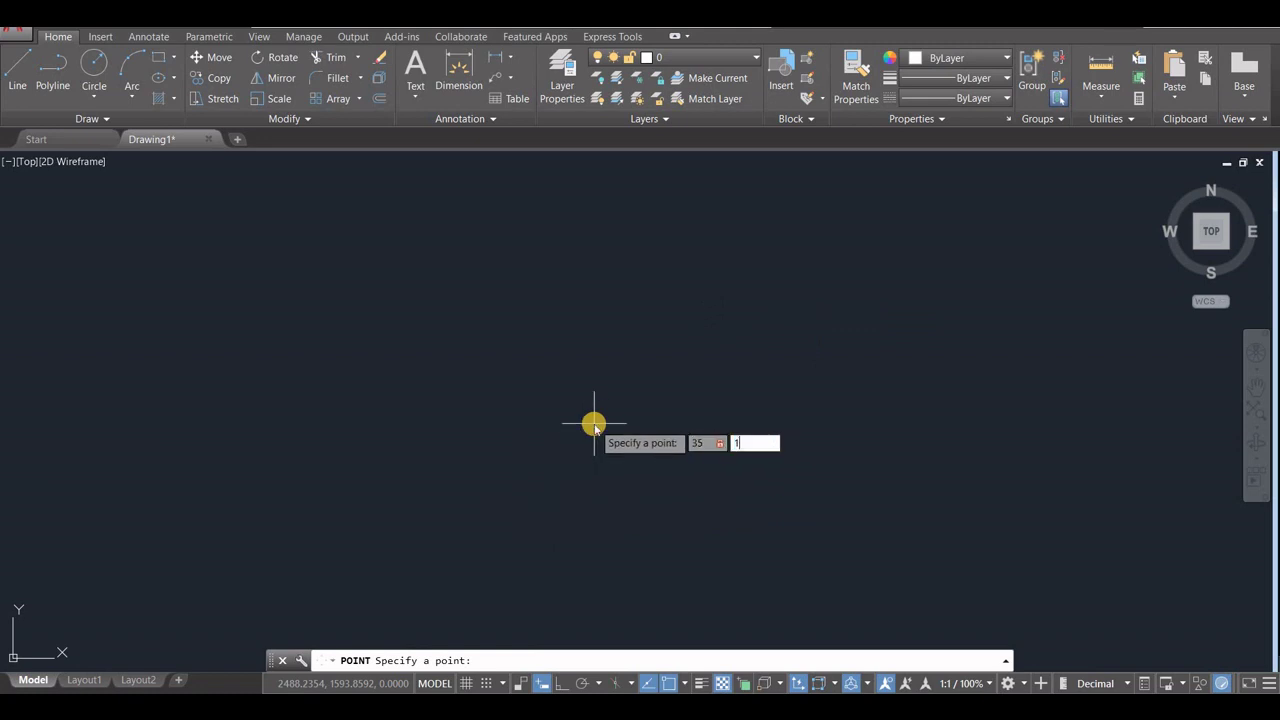
key(Return)
Step: Place a point at 33,17 for the inner corner of the right-hand step
text(33)
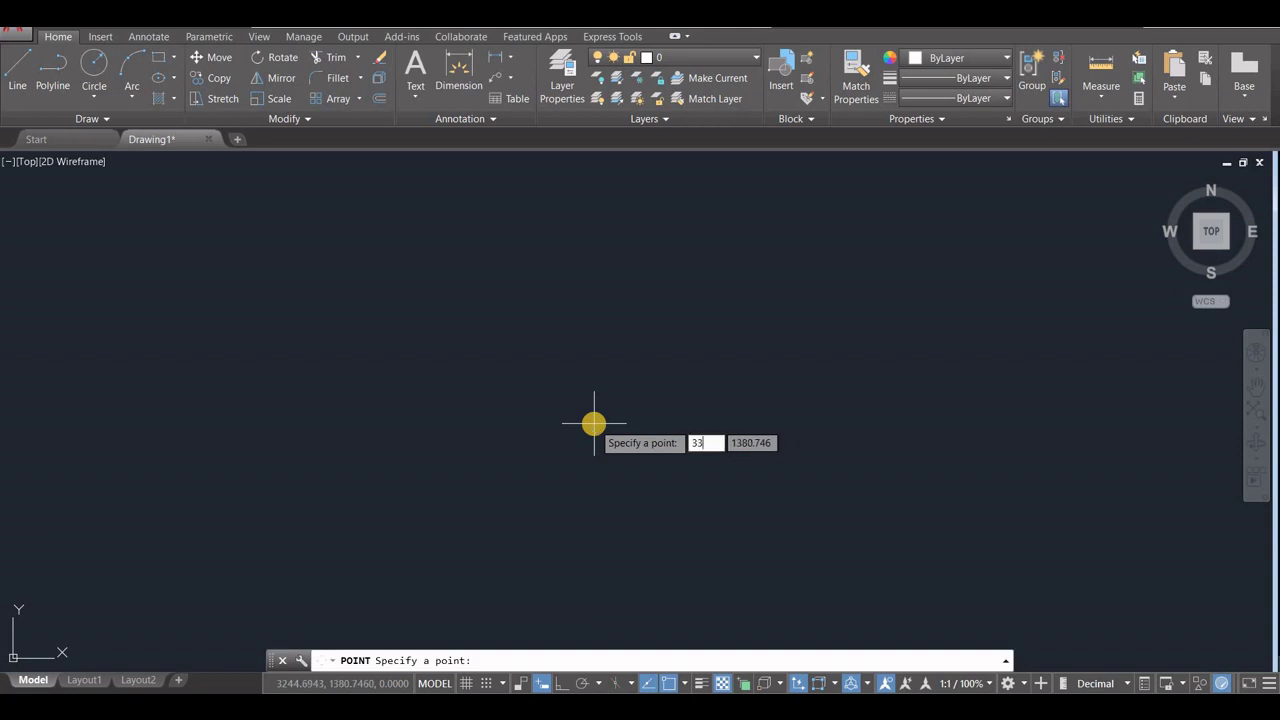
key(Tab)
text(37)
key(Return)
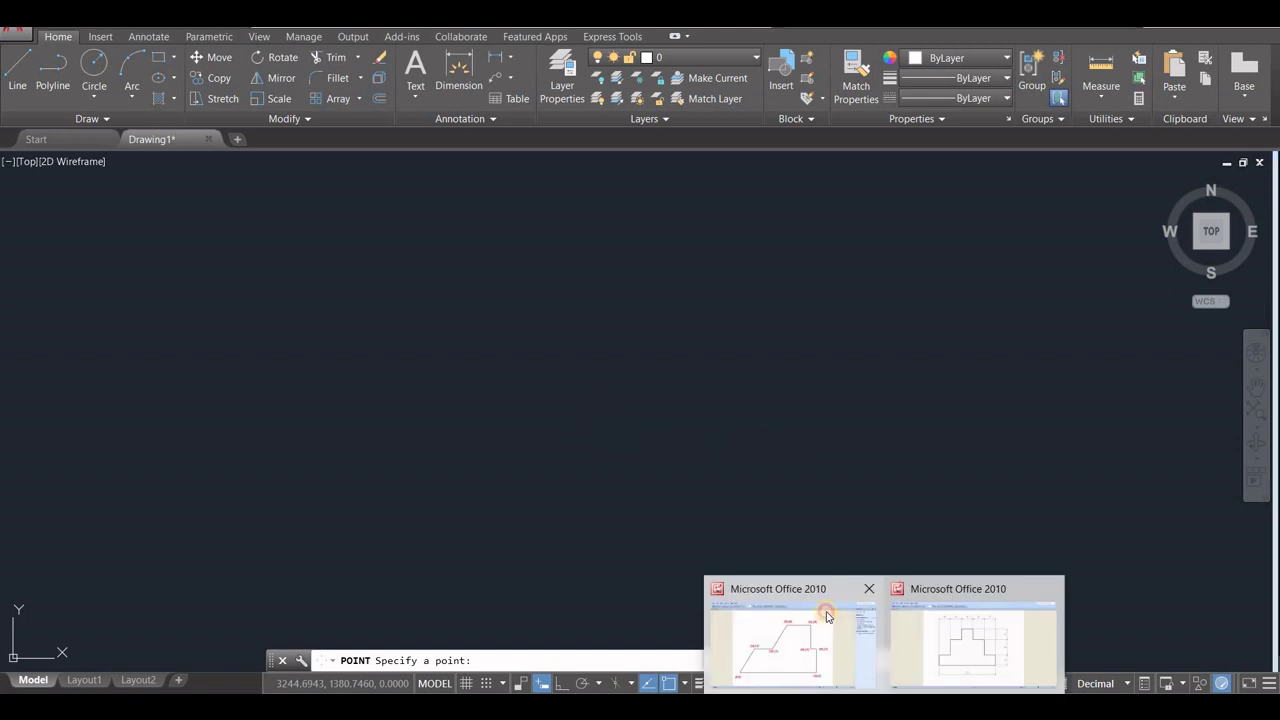
Step: Look up the upper-right corner in the reference picture and place a point at 33,25
click(826, 611)
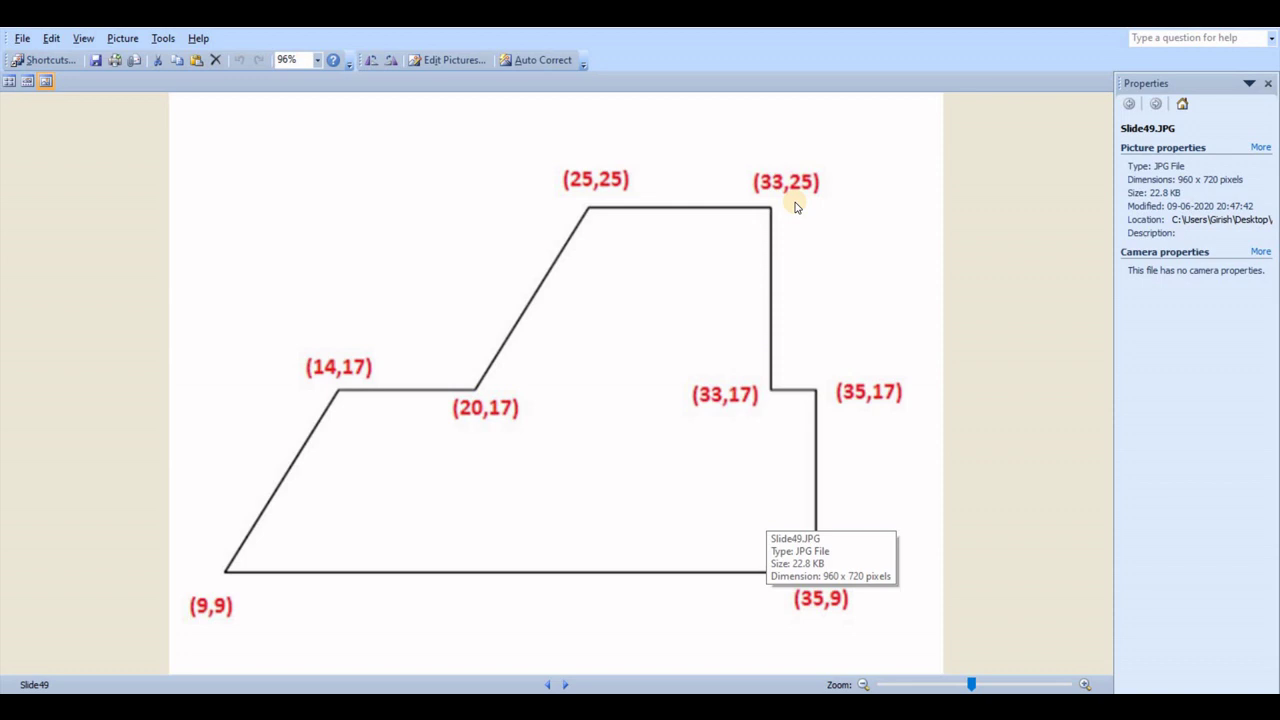
click(1174, 13)
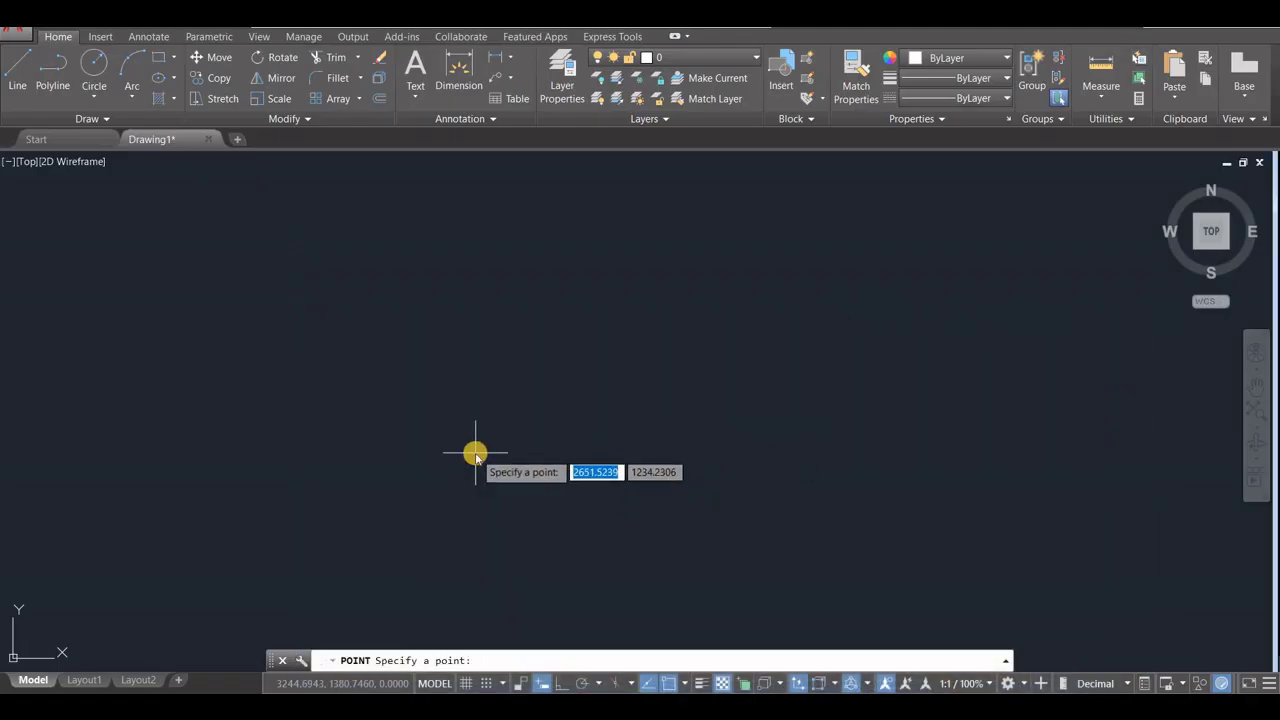
text(33)
key(Tab)
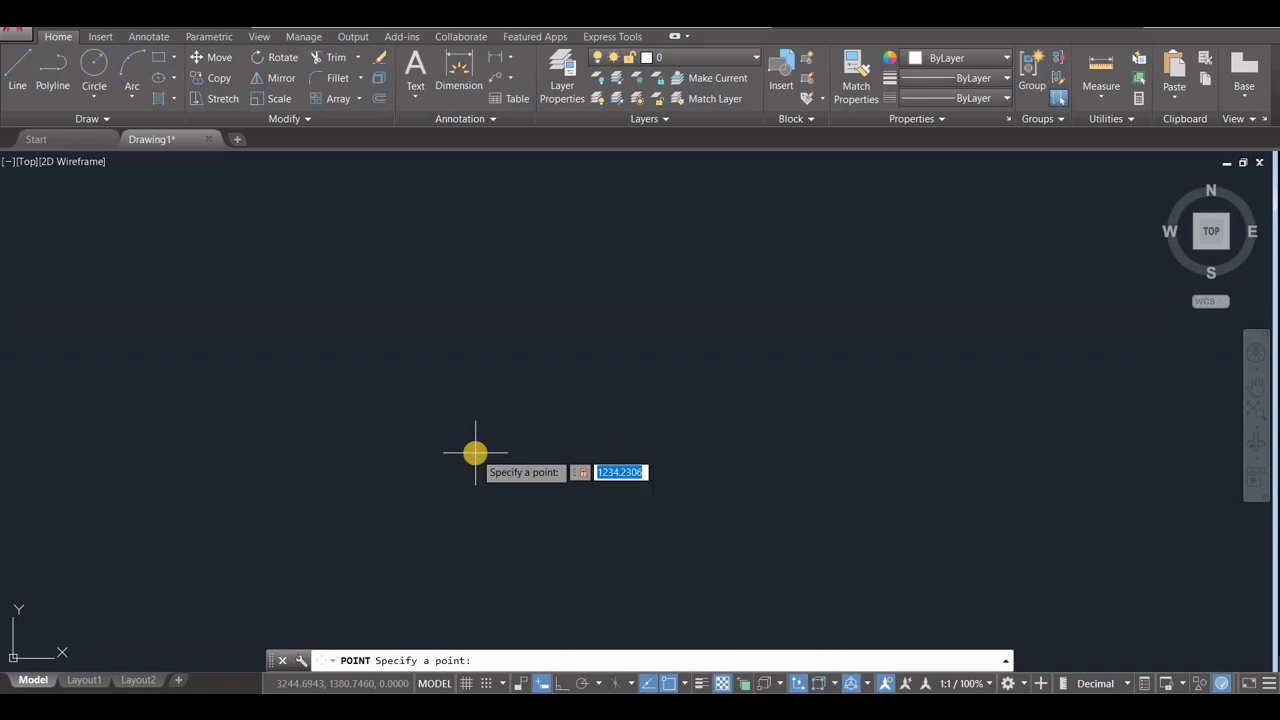
text(25)
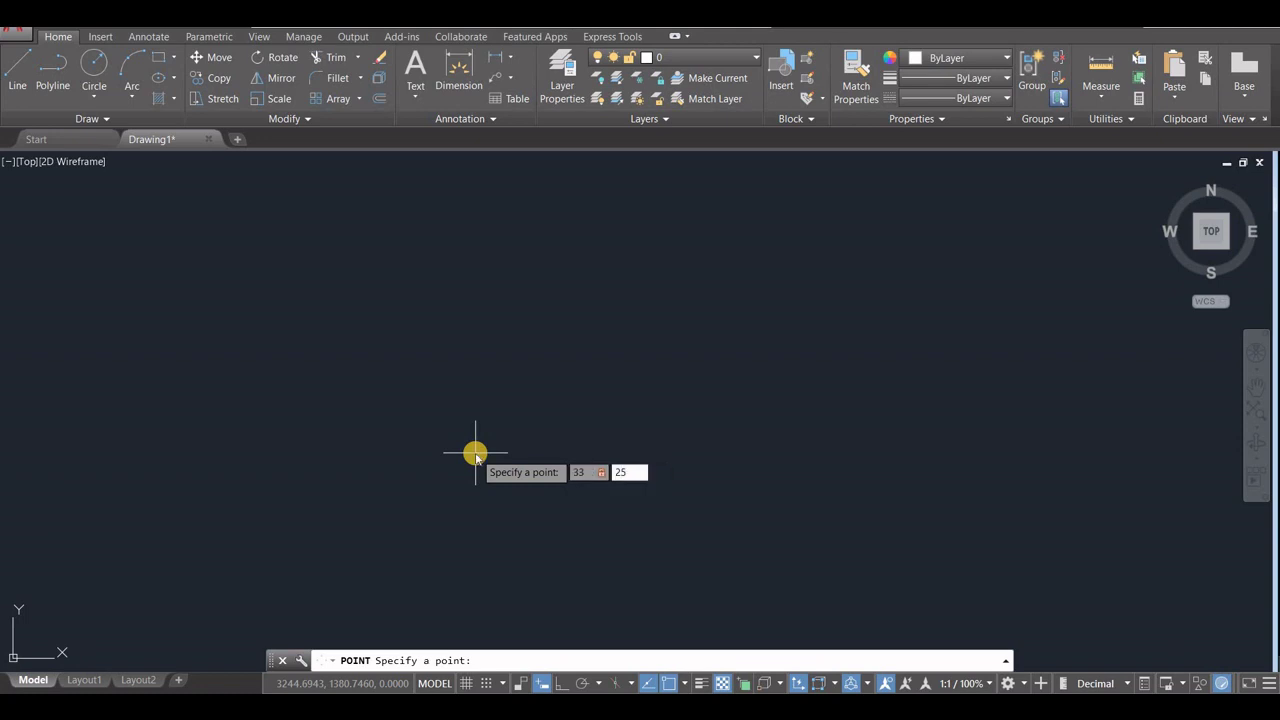
key(Return)
Step: Place a point at 25,25 for the outline's upper-left corner
text(25)
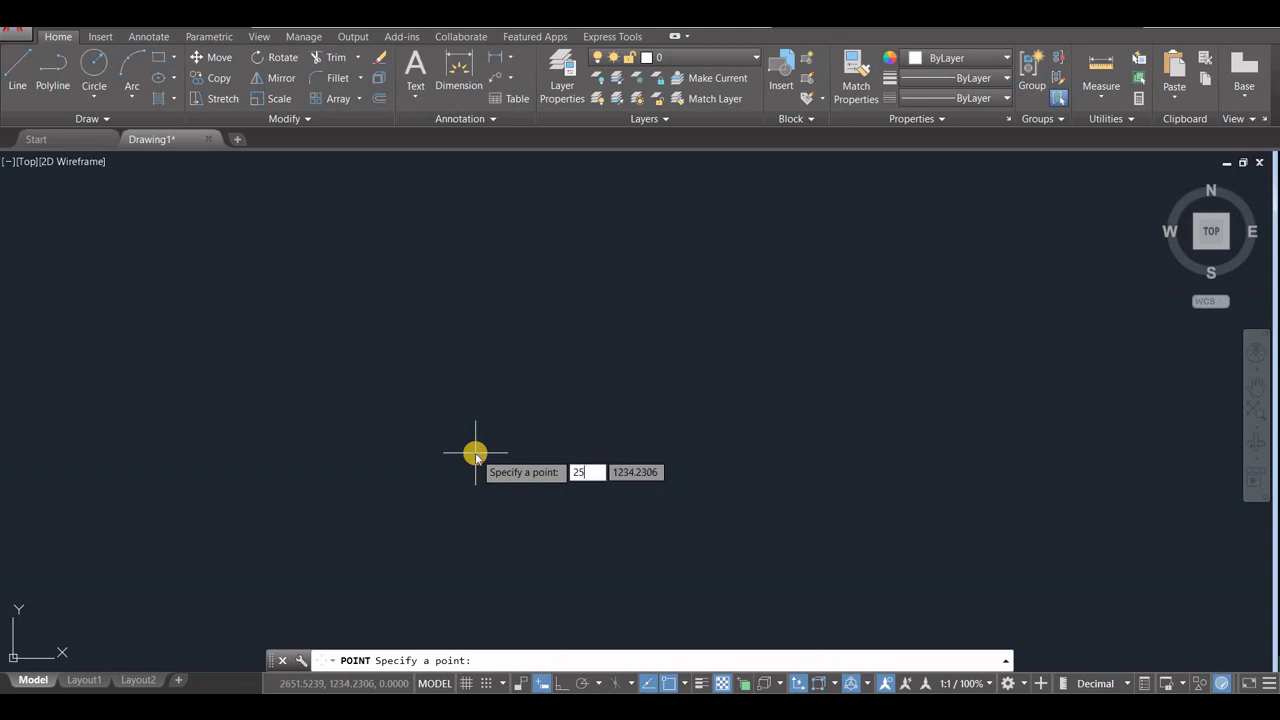
key(Tab)
text(25)
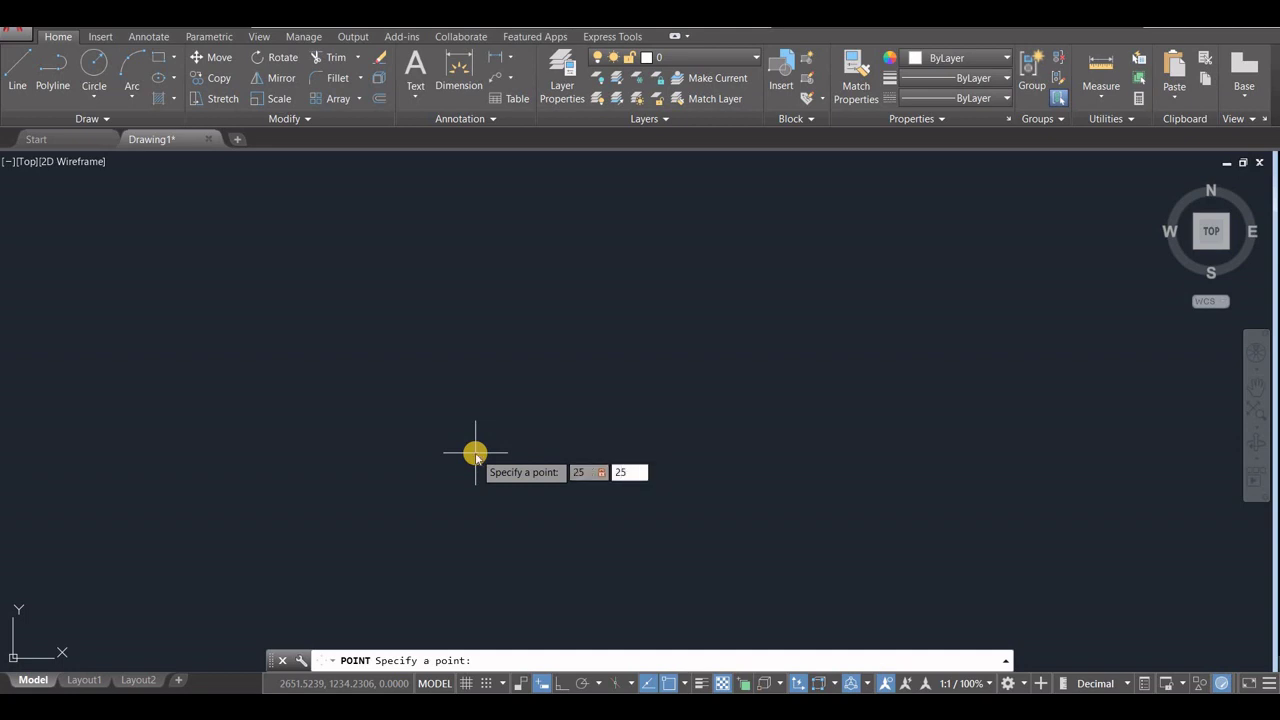
key(Return)
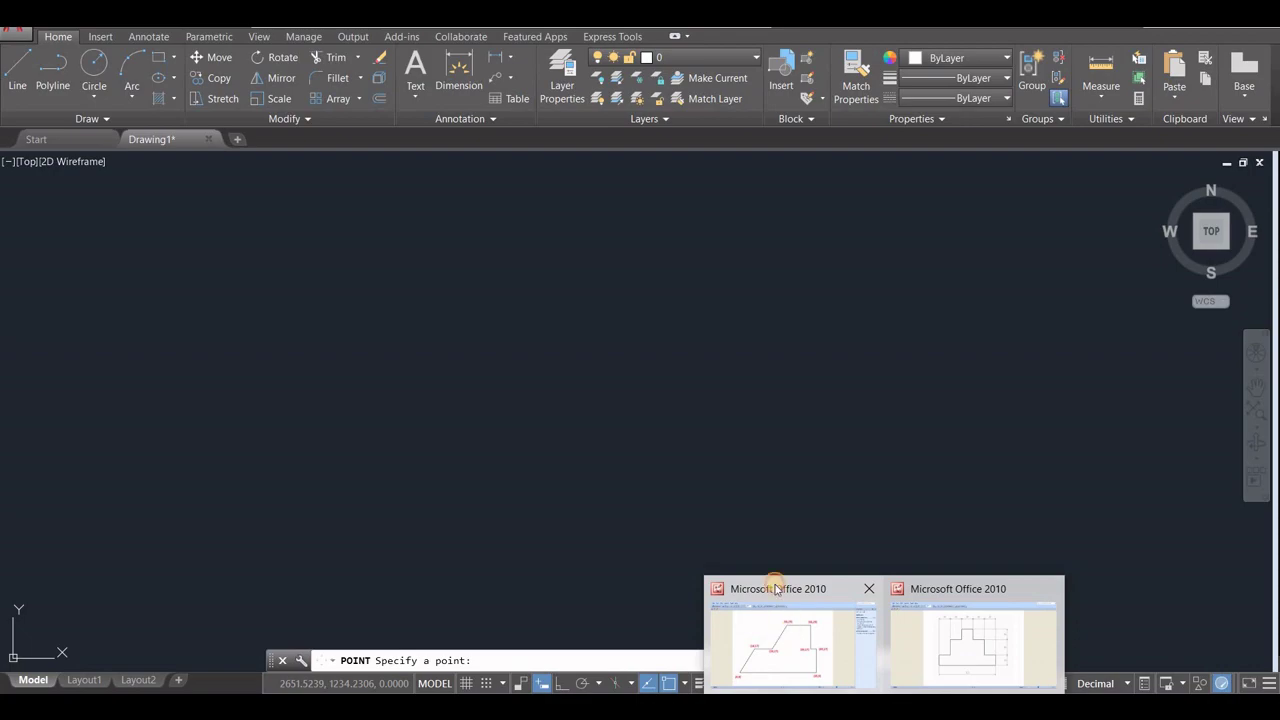
Step: Check the remaining corners in the reference picture and place a point at 20,17 for the left-hand step's inner corner
click(780, 630)
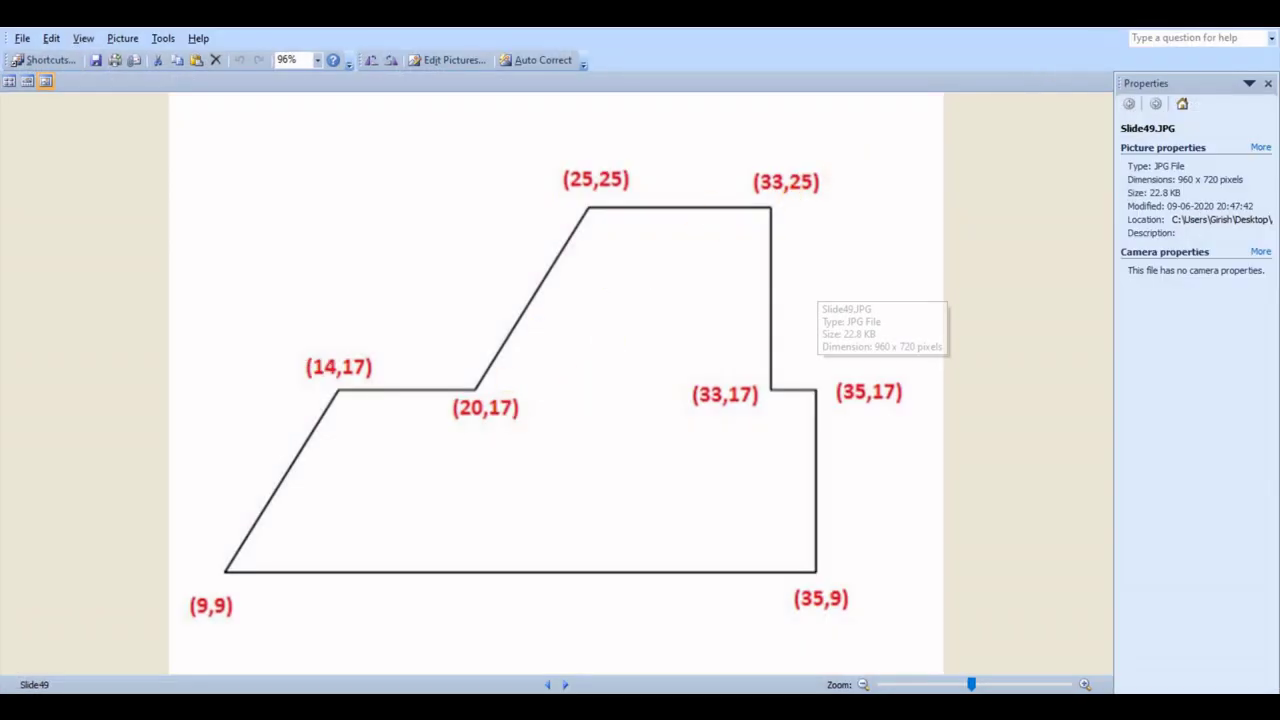
click(1174, 13)
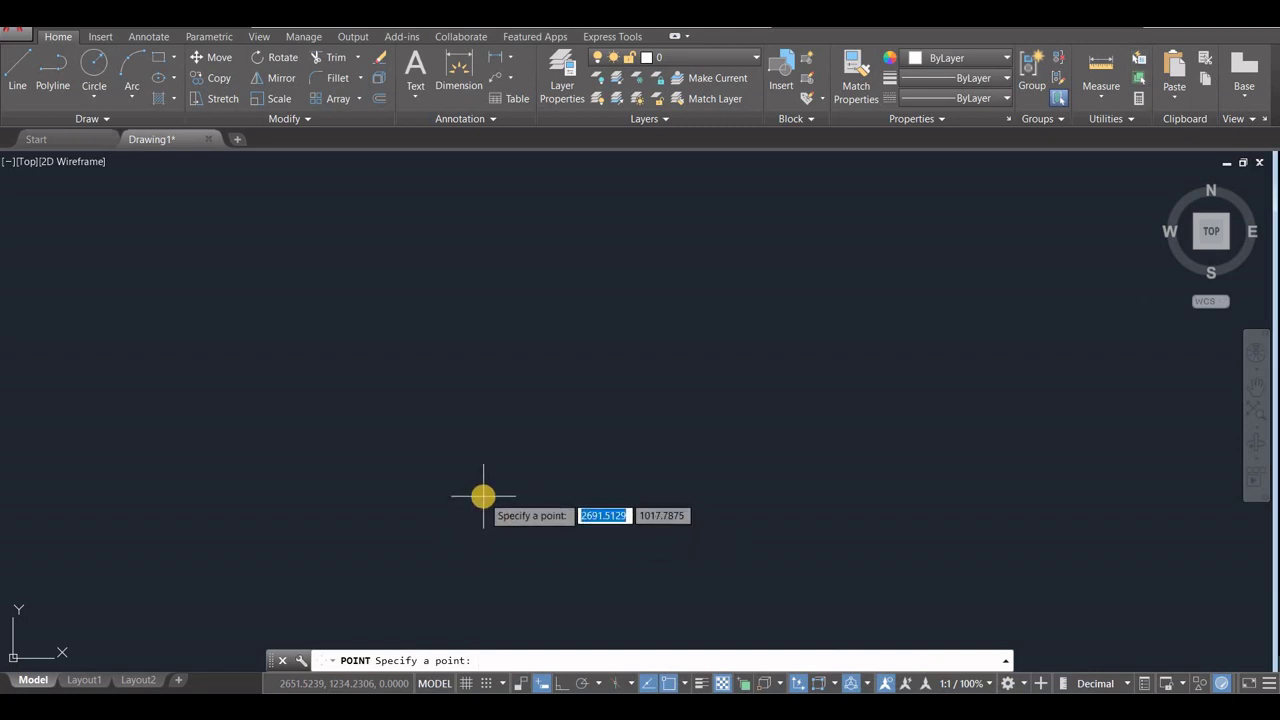
text(20)
key(Tab)
text(17)
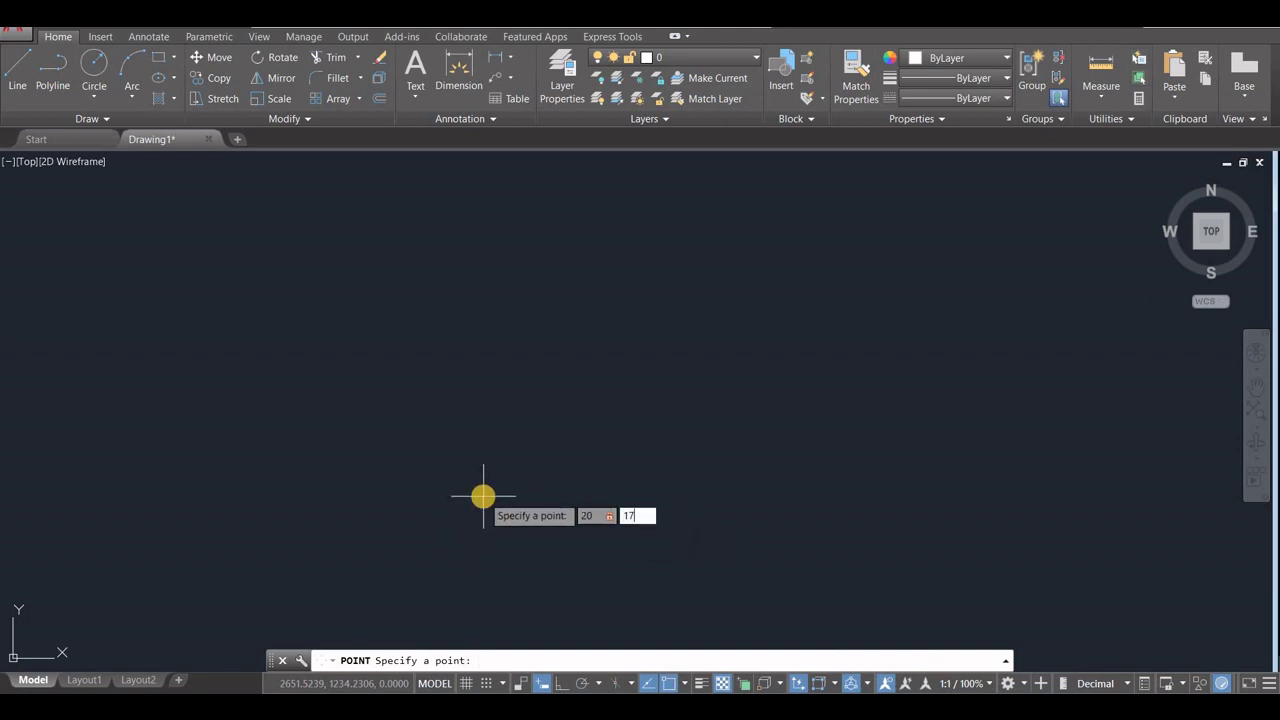
key(Return)
Step: Place the last point at 14,17 for the left-hand step's outer corner and end the point command
text(14)
key(Tab)
text(17)
key(Return)
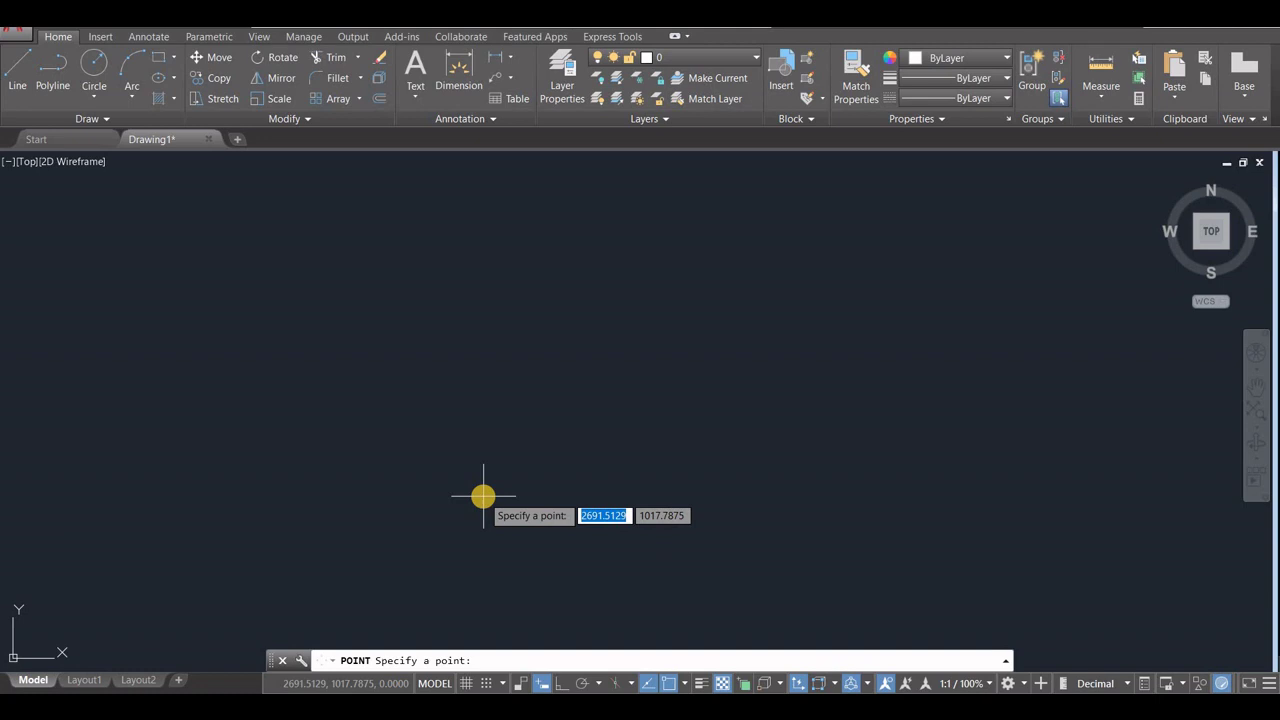
key(Escape)
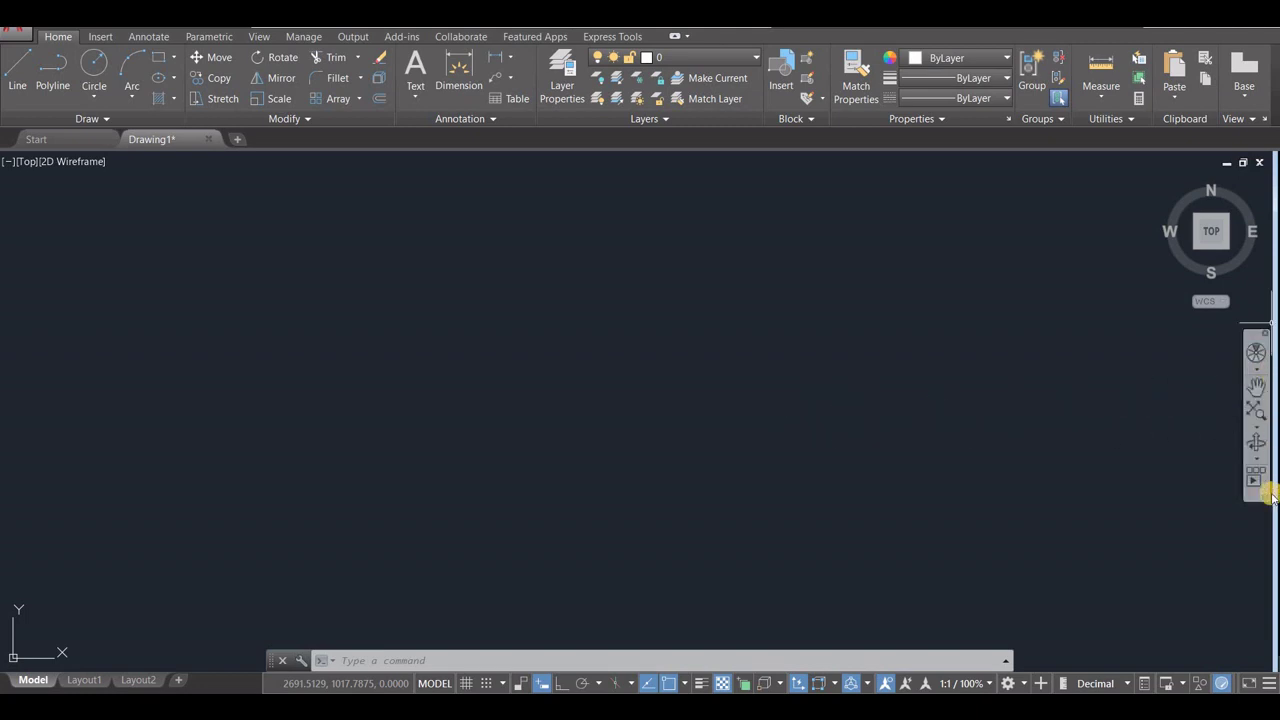
Step: Draw connected lines through the placed points from 9,9 to 35,9, up to 35,17 and across to the right-hand step's inner corner
click(1254, 429)
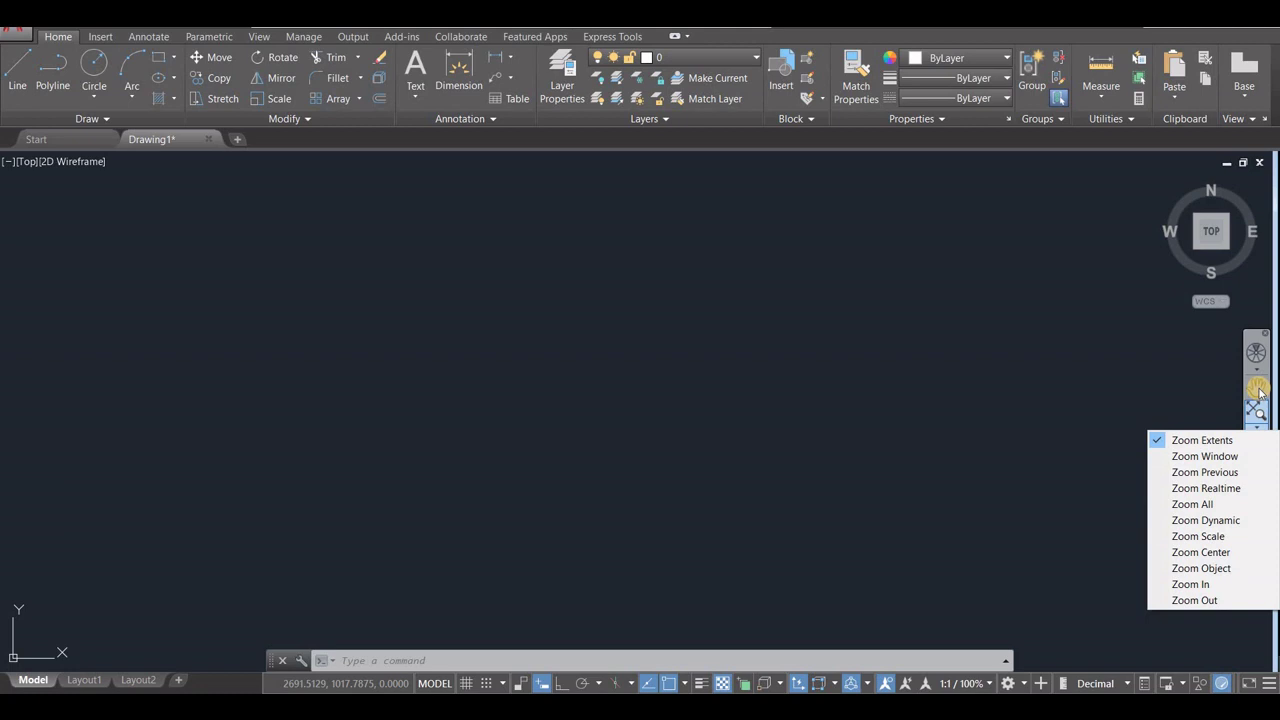
click(1203, 441)
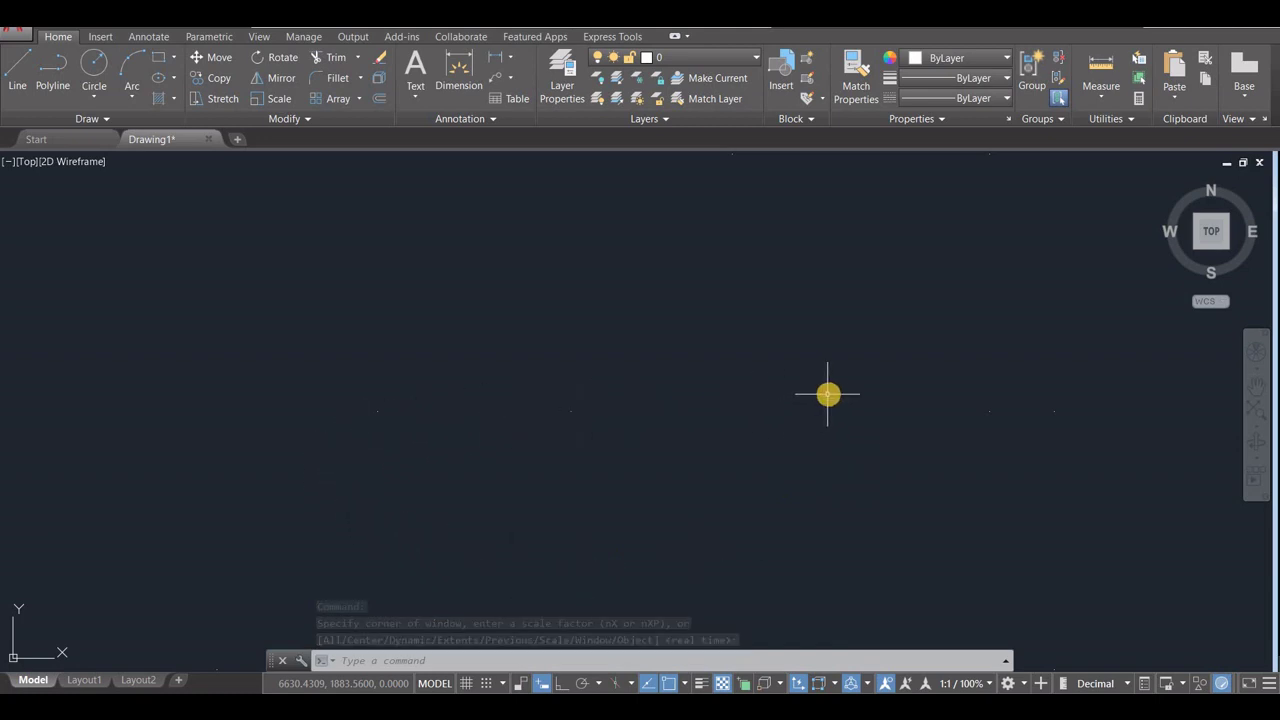
mouse_move(843, 368)
middle_down()
mouse_move(822, 424)
mouse_move(791, 440)
mouse_move(729, 354)
mouse_move(723, 255)
mouse_move(766, 277)
mouse_move(791, 317)
mouse_move(815, 408)
mouse_move(757, 337)
mouse_move(748, 289)
middle_up()
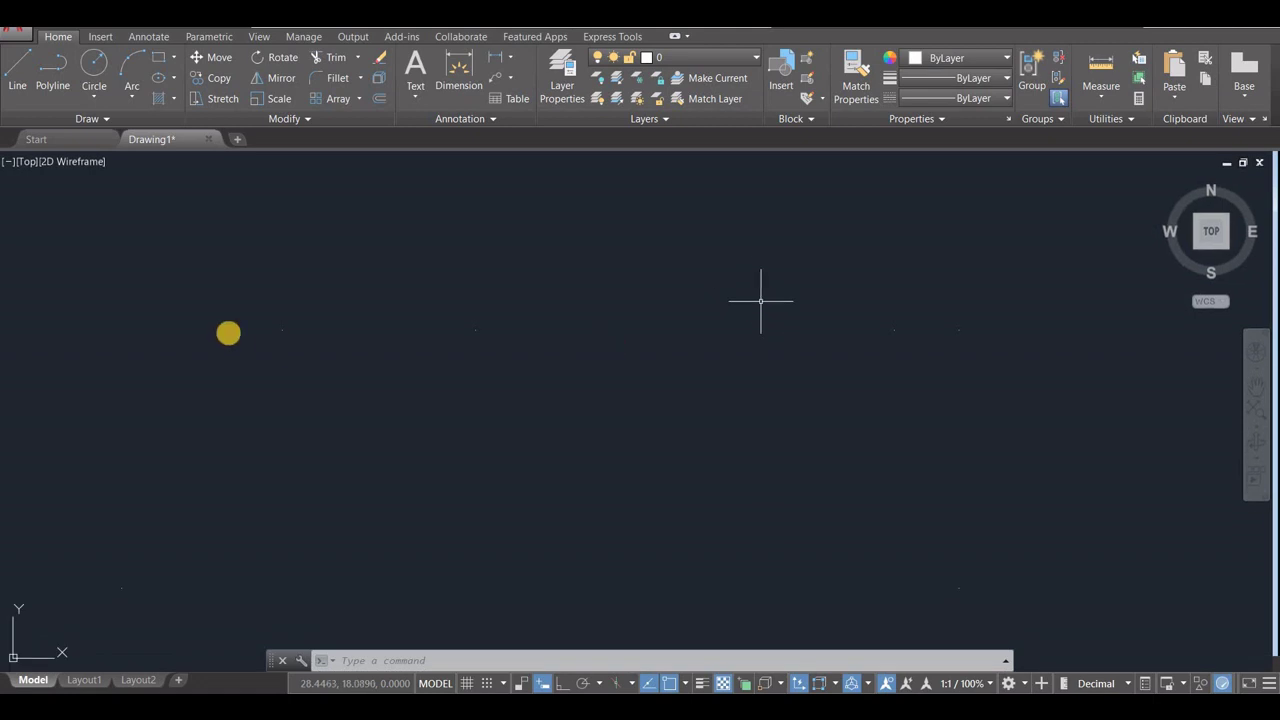
click(15, 66)
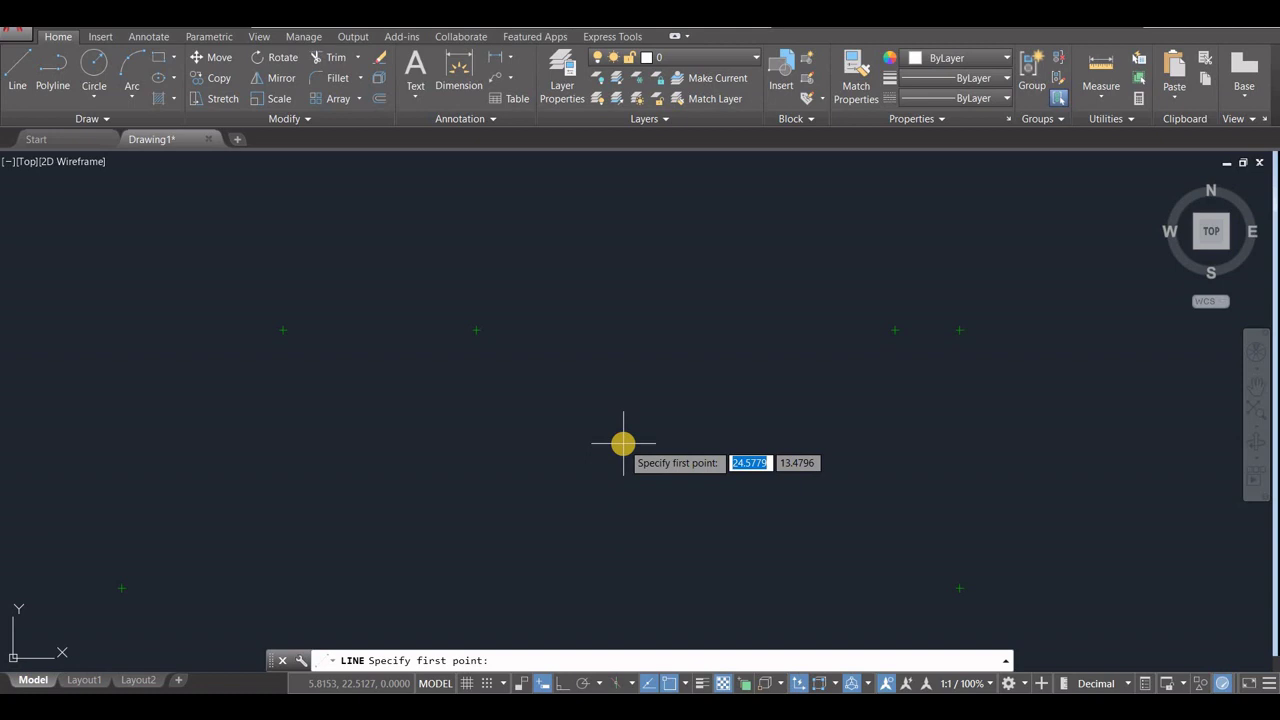
click(13, 75)
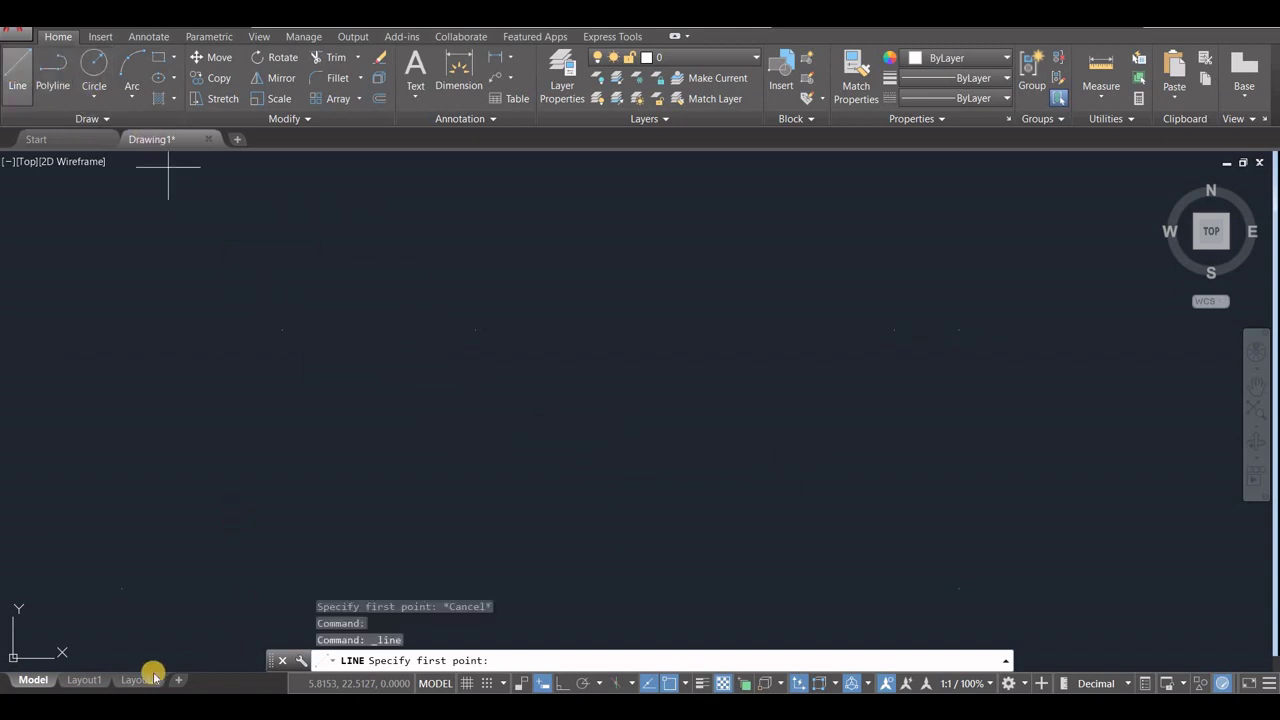
click(121, 587)
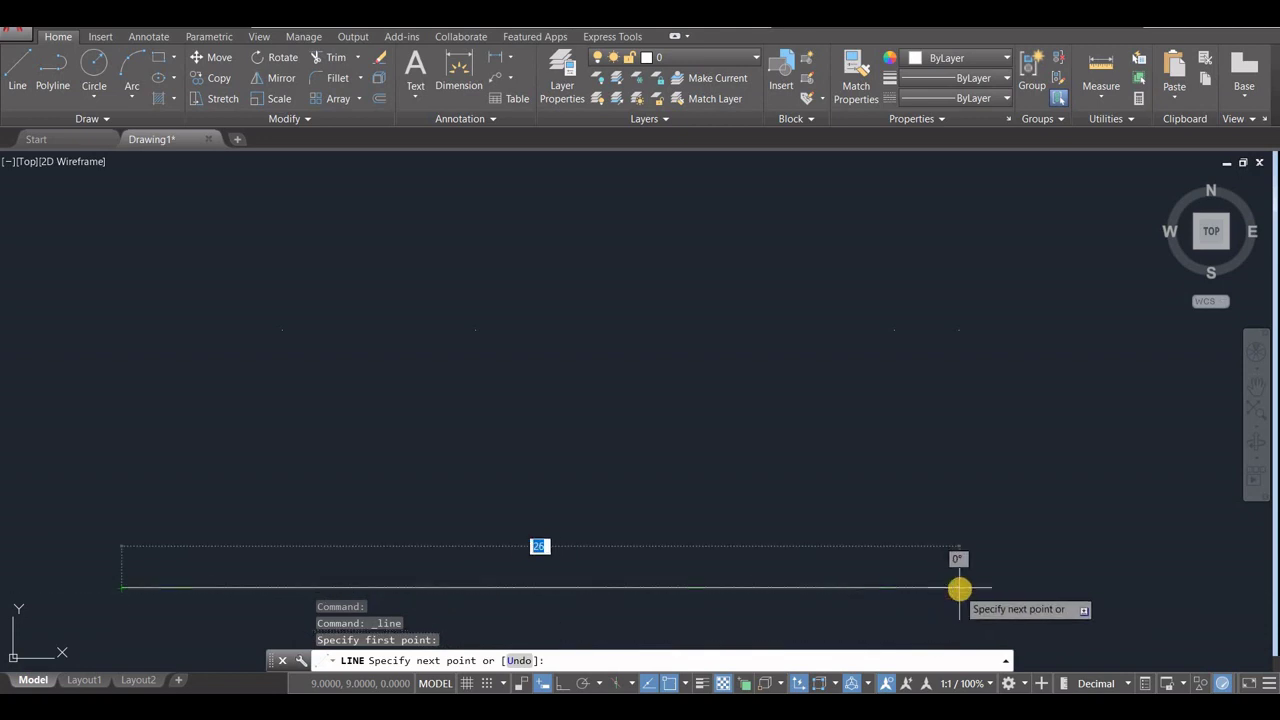
click(958, 589)
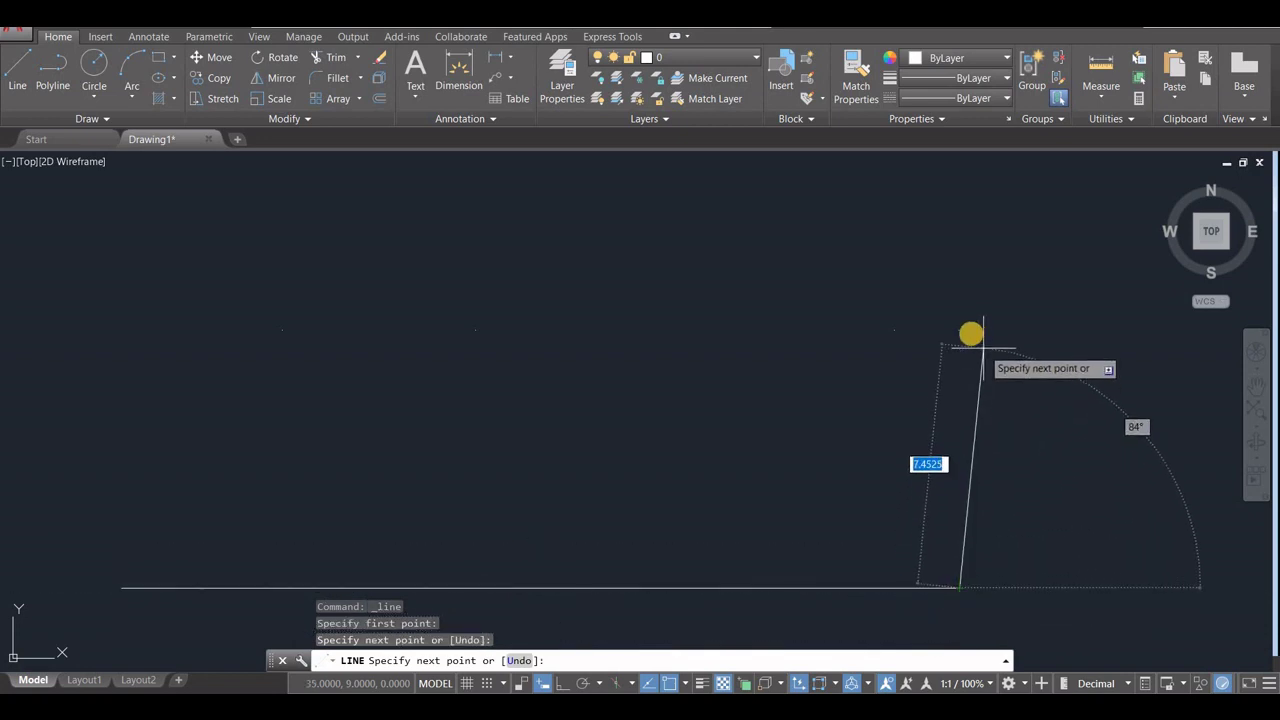
click(935, 327)
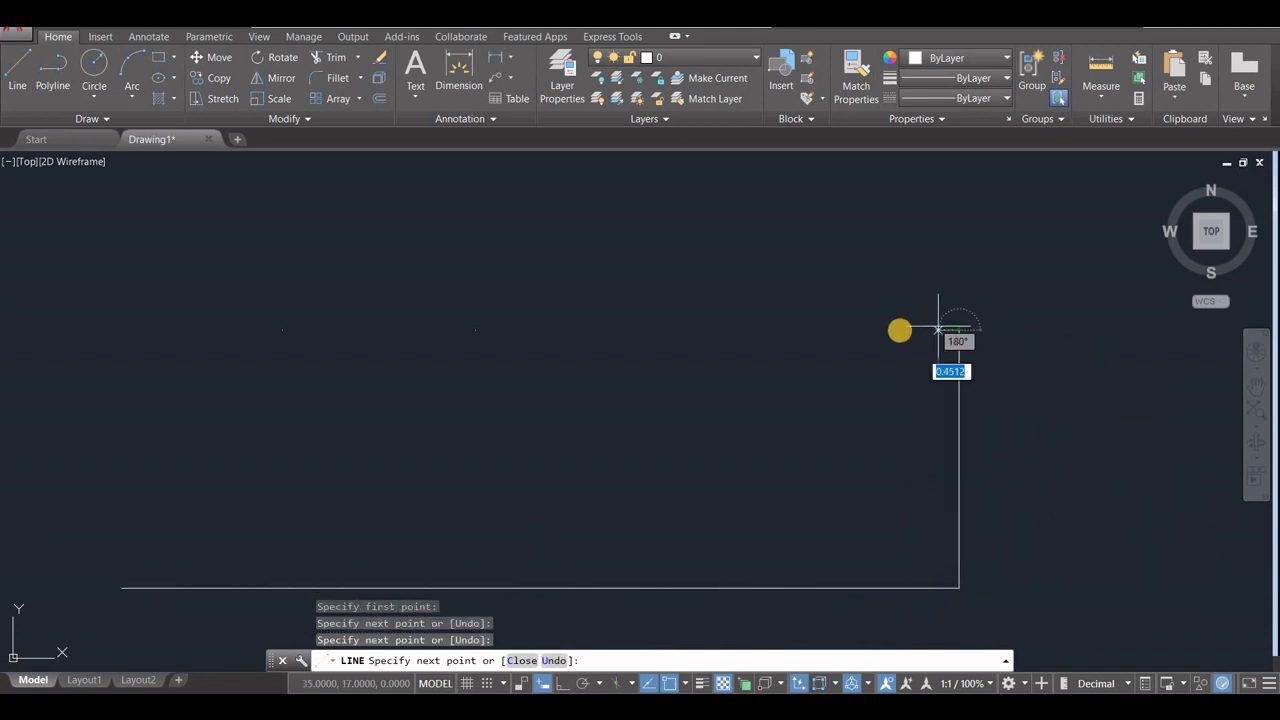
click(887, 326)
Step: Continue the outline through 33,25, 25,25, 20,17 and 14,17 back to 9,9, and end the line command
scroll(863, 251, down, 6)
click(869, 207)
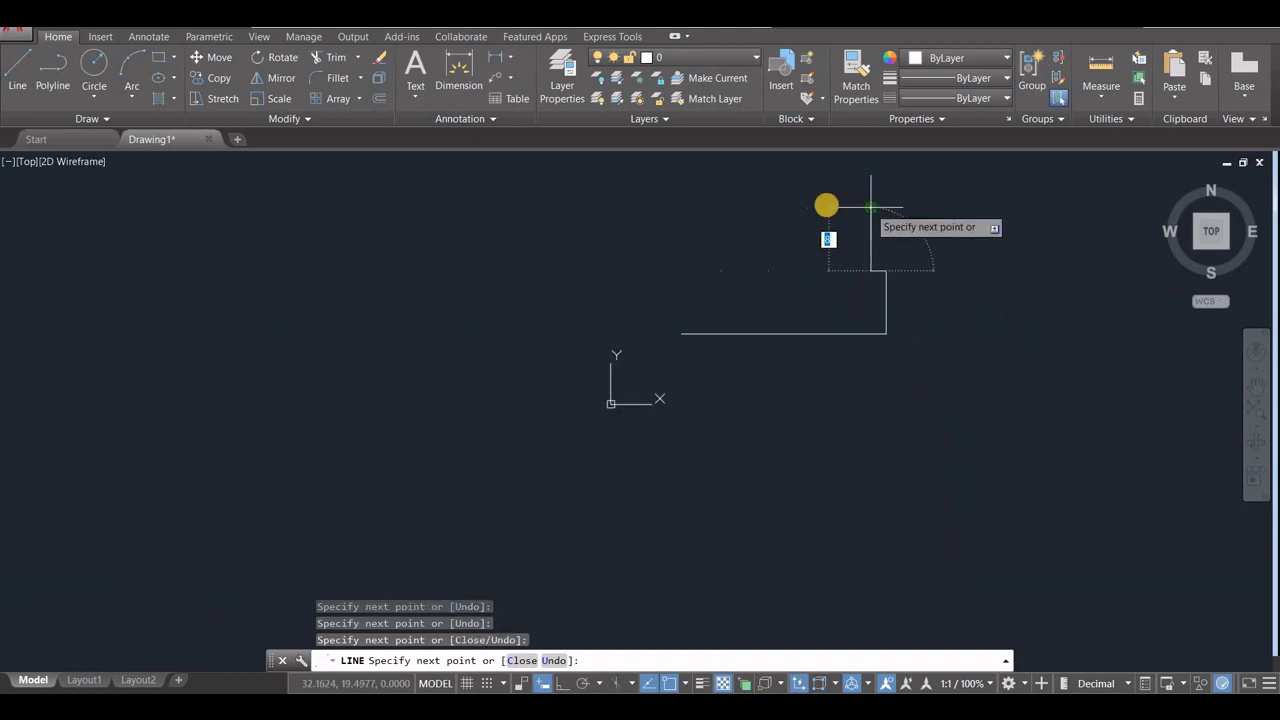
click(807, 206)
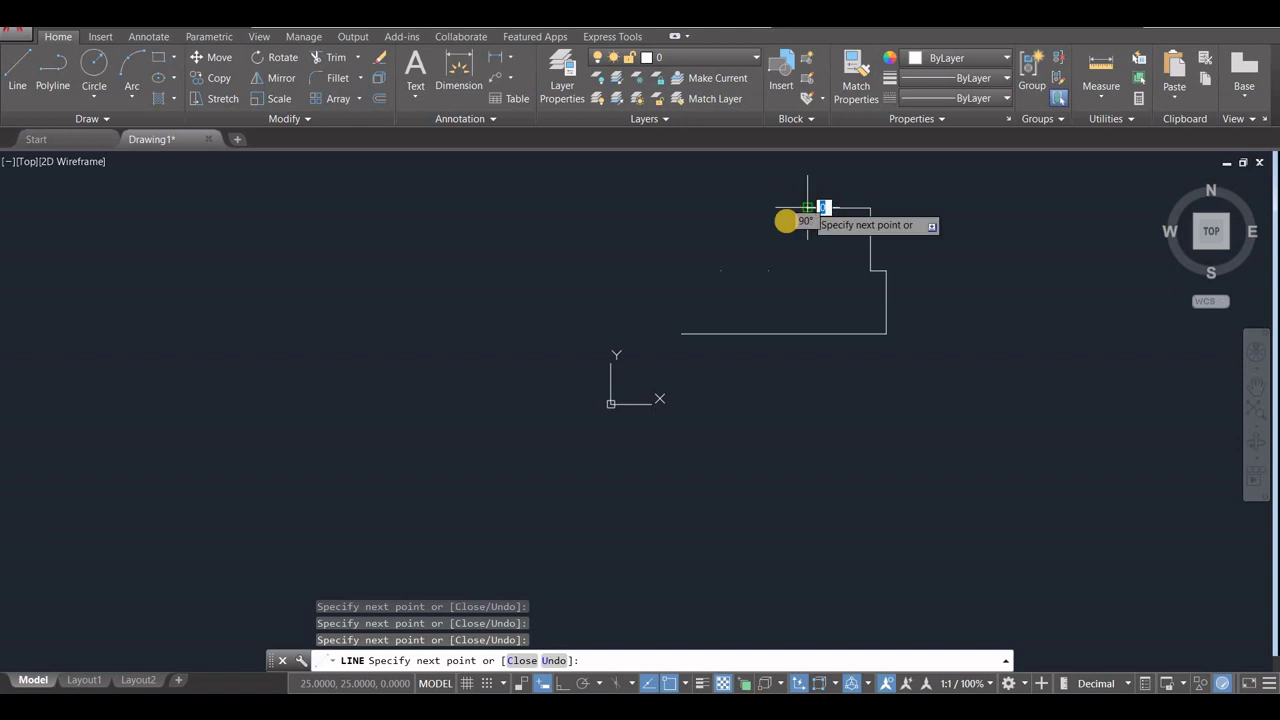
click(767, 270)
click(722, 270)
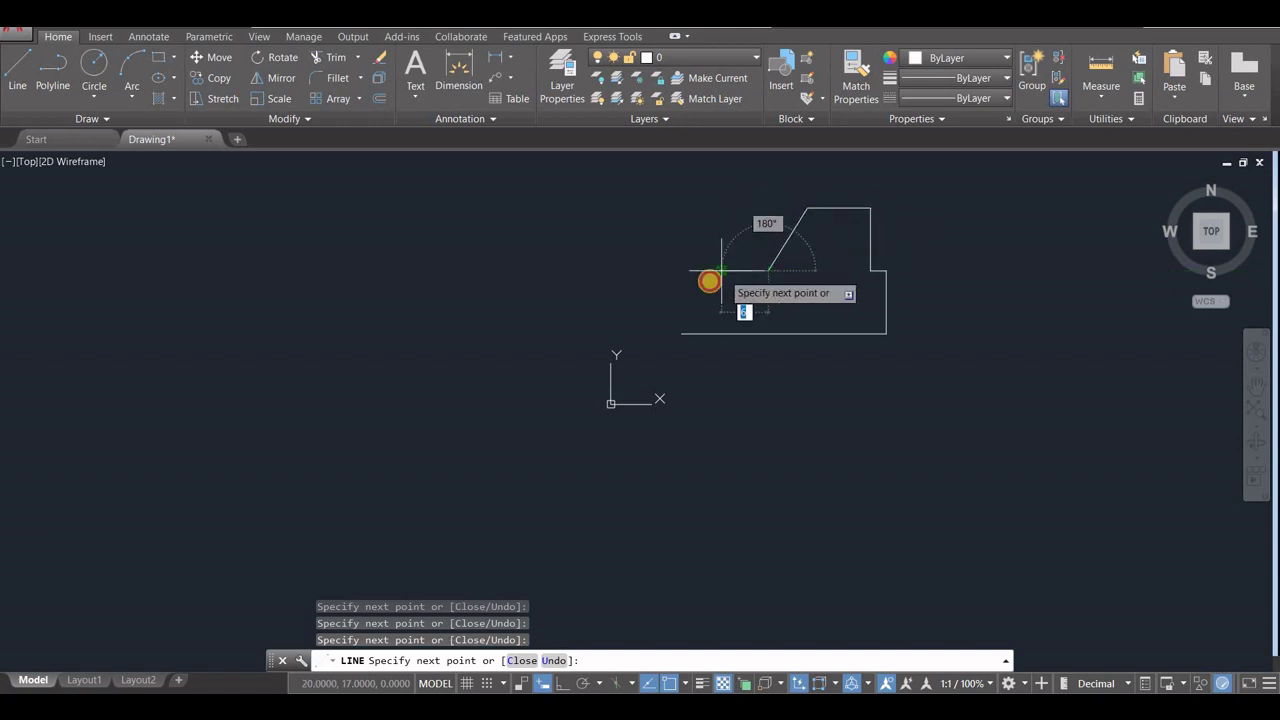
click(683, 333)
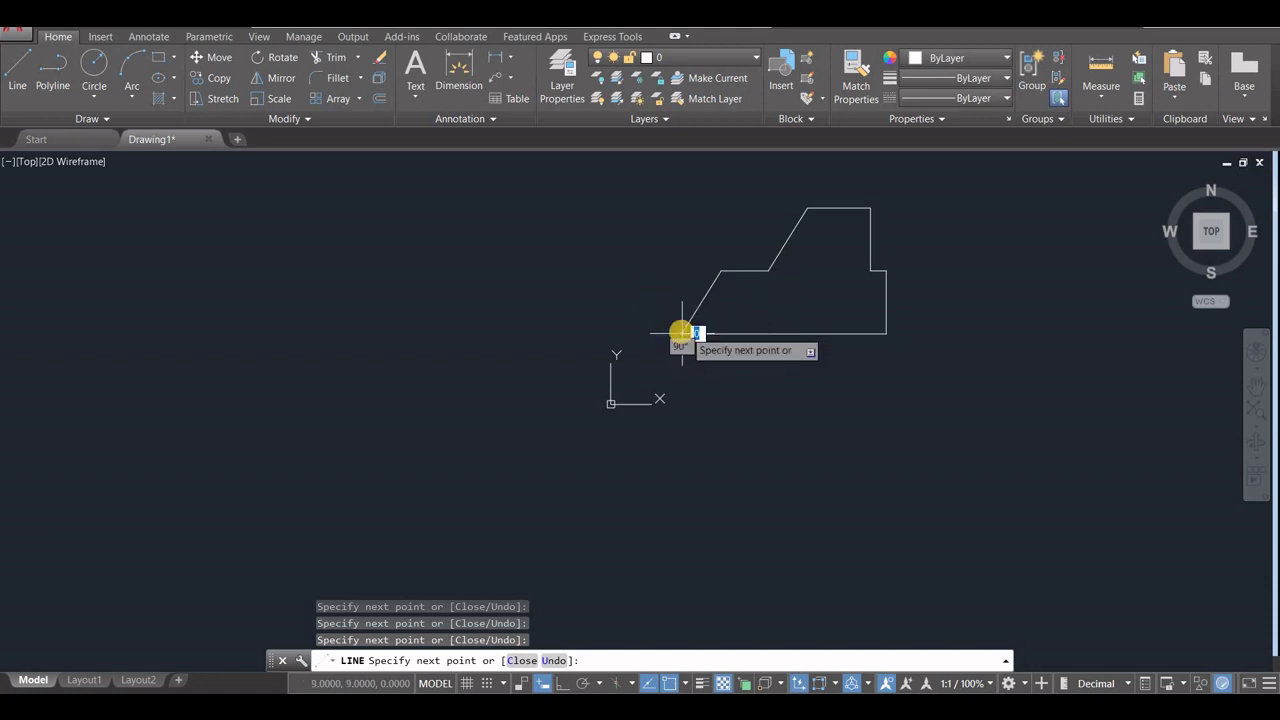
key(Escape)
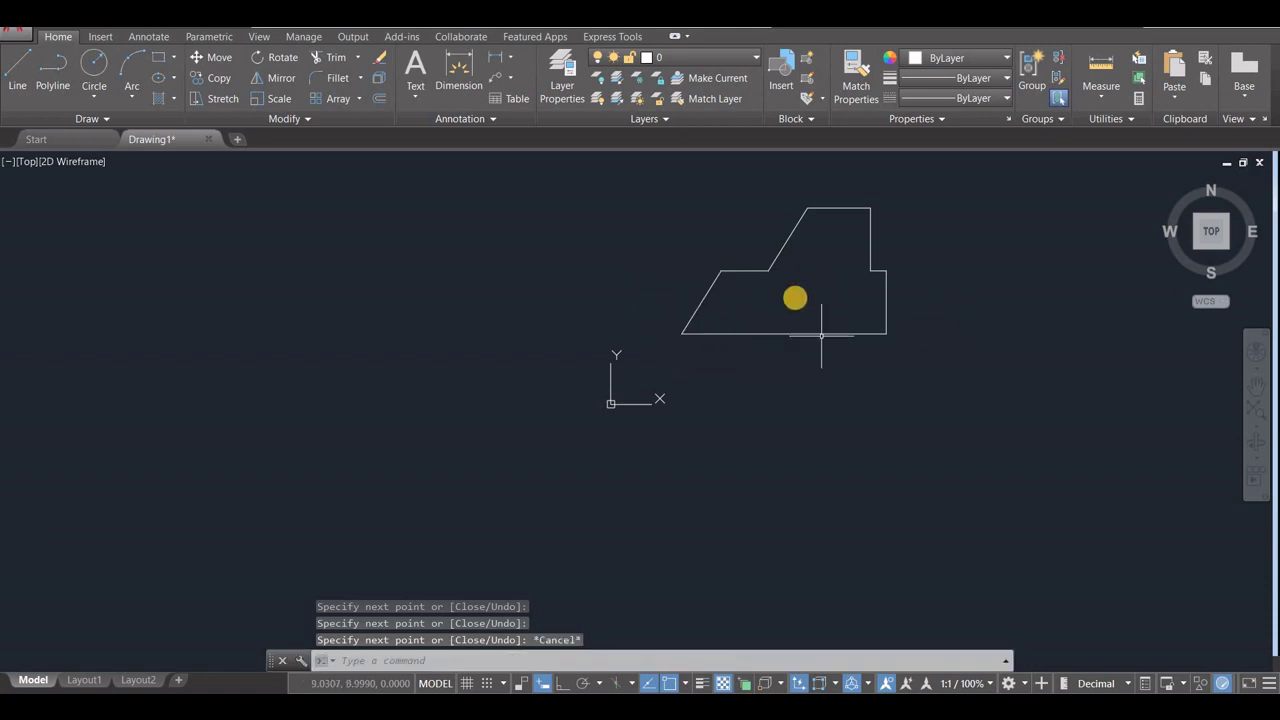
Step: Add the multiline text label "(9,9)" just below the outline's lower-left corner
scroll(831, 174, up, 4)
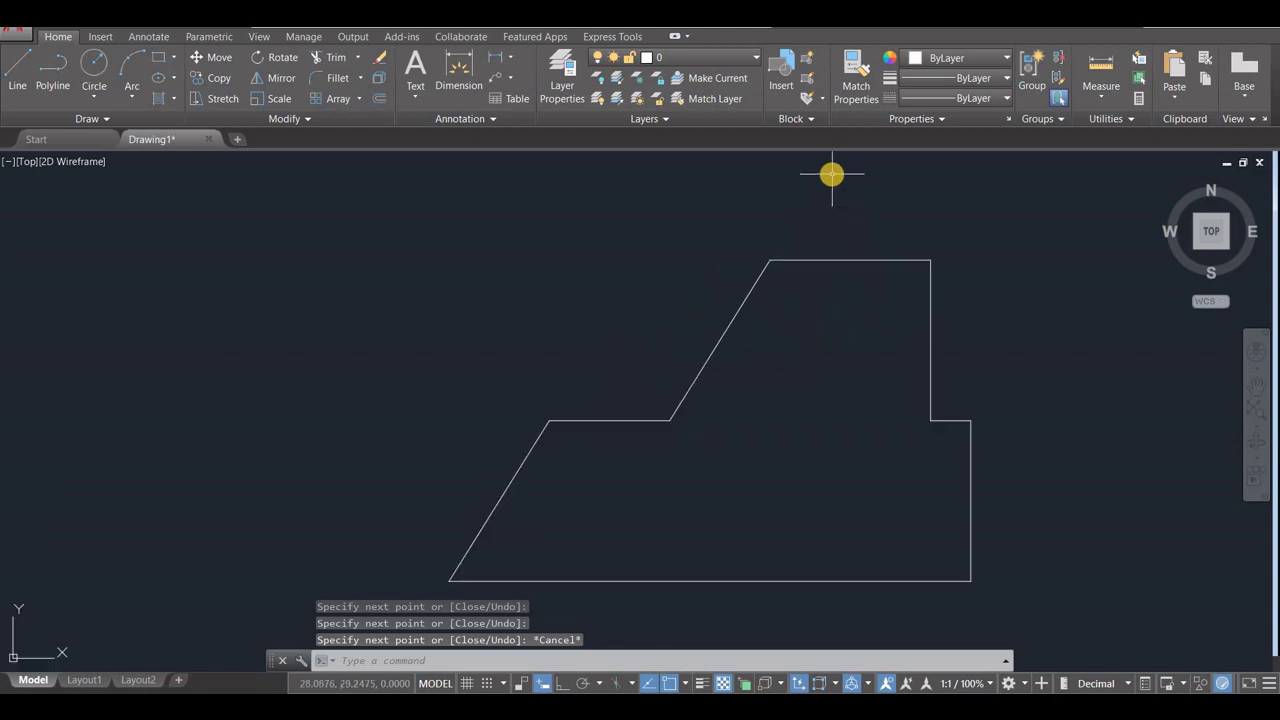
scroll(831, 174, down, 2)
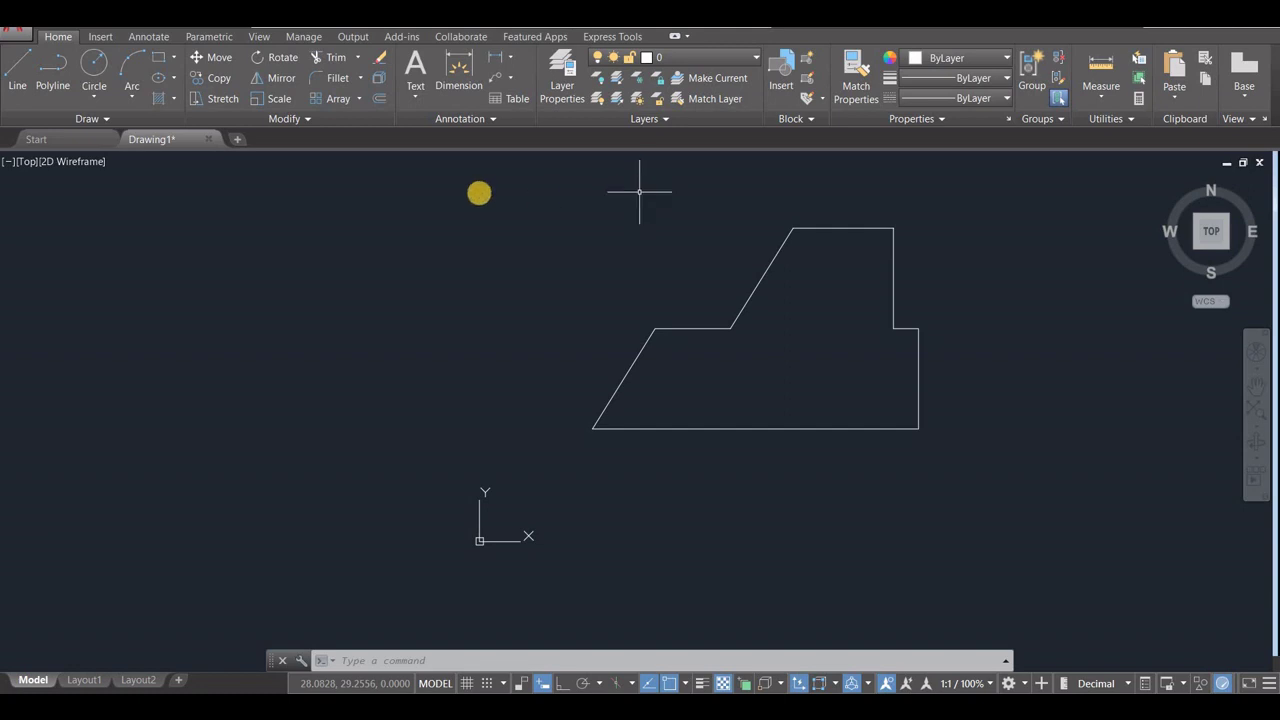
click(414, 62)
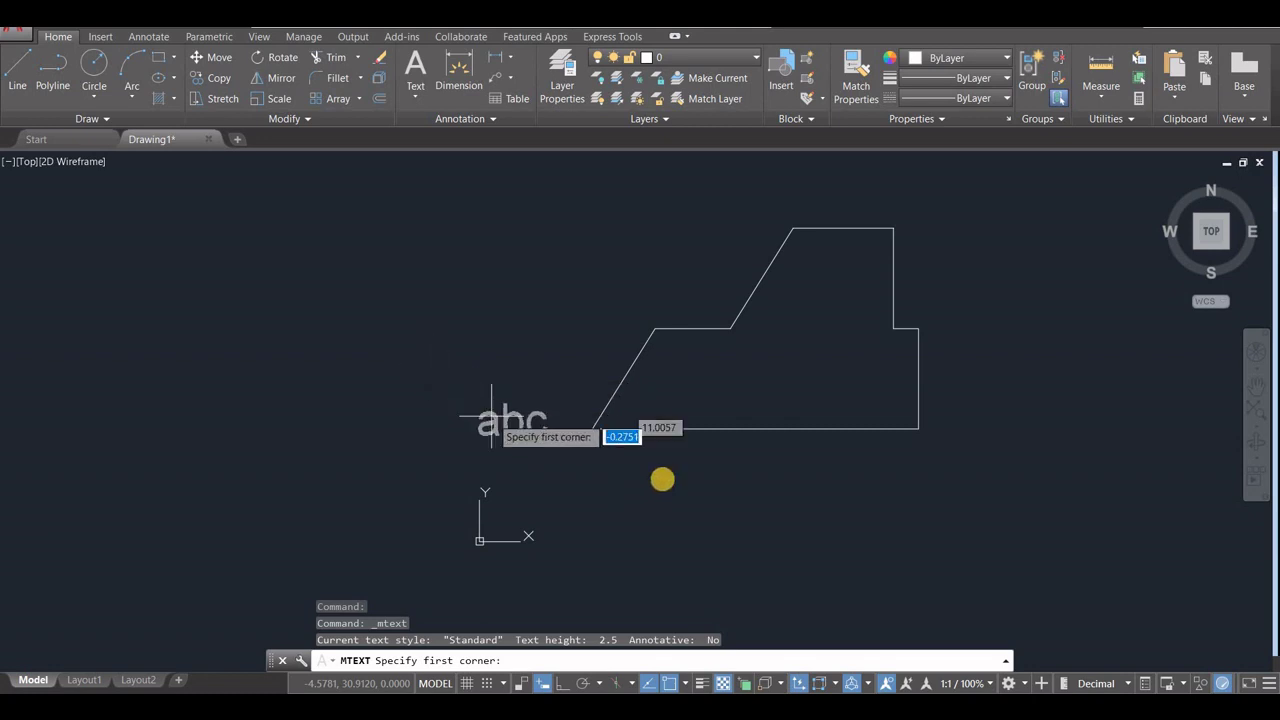
click(566, 446)
click(649, 477)
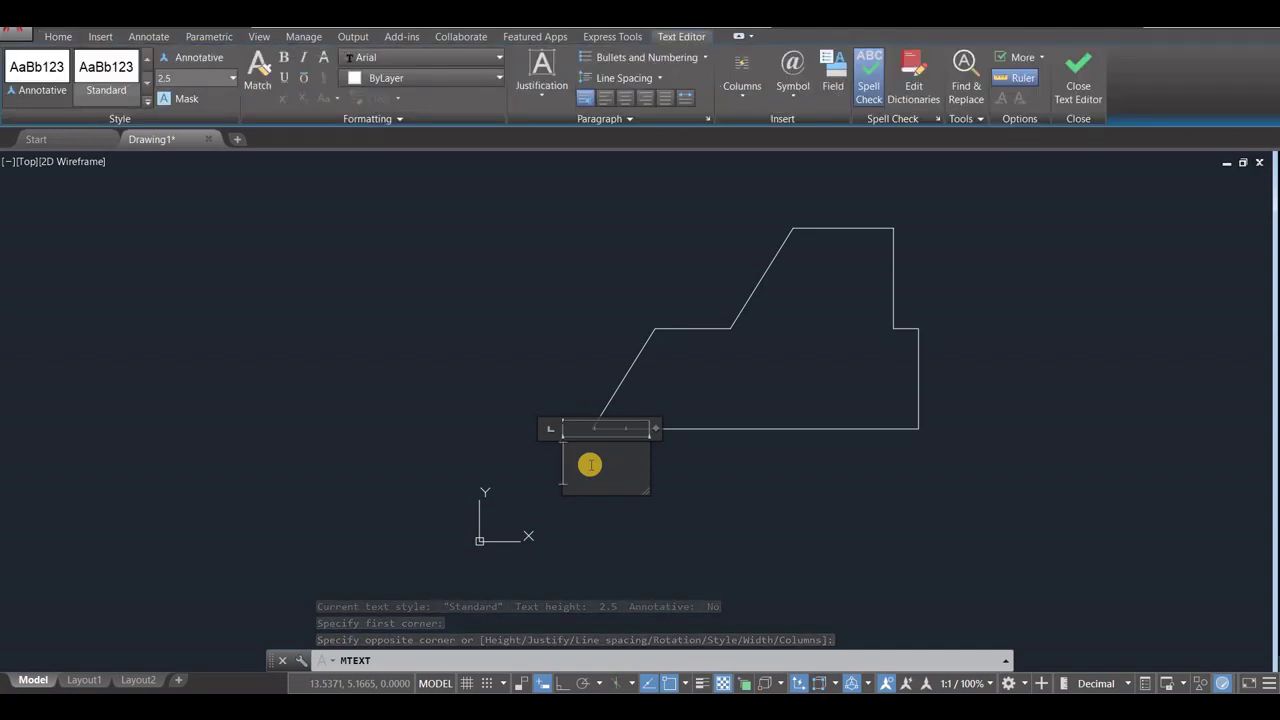
text((9,9)
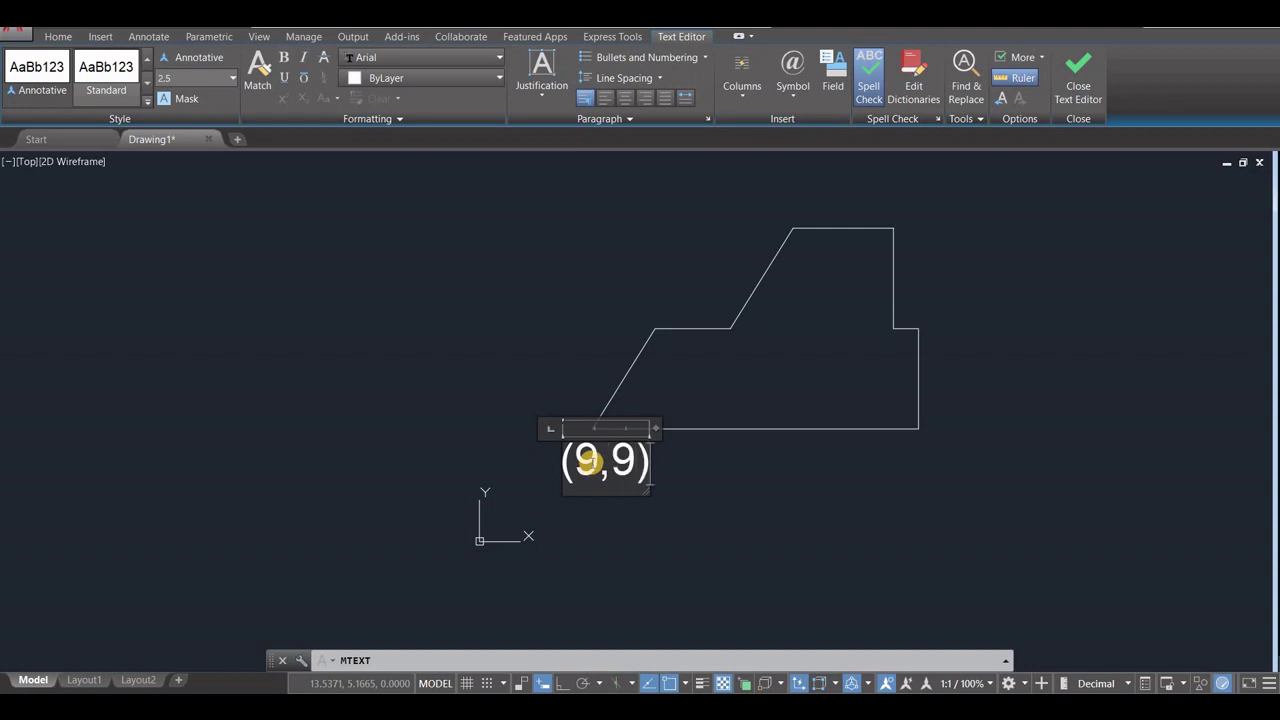
click(783, 505)
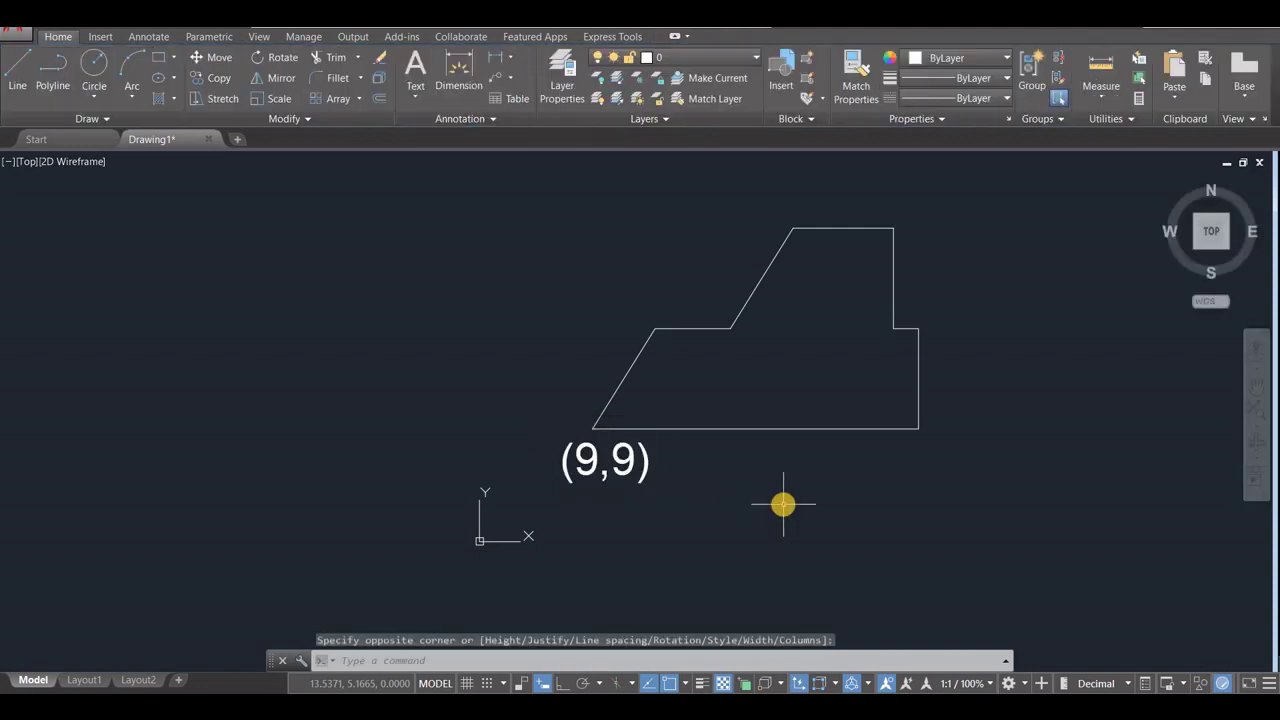
Step: Set the text height of the "(9,9)" label to 0.8 in its properties
click(566, 479)
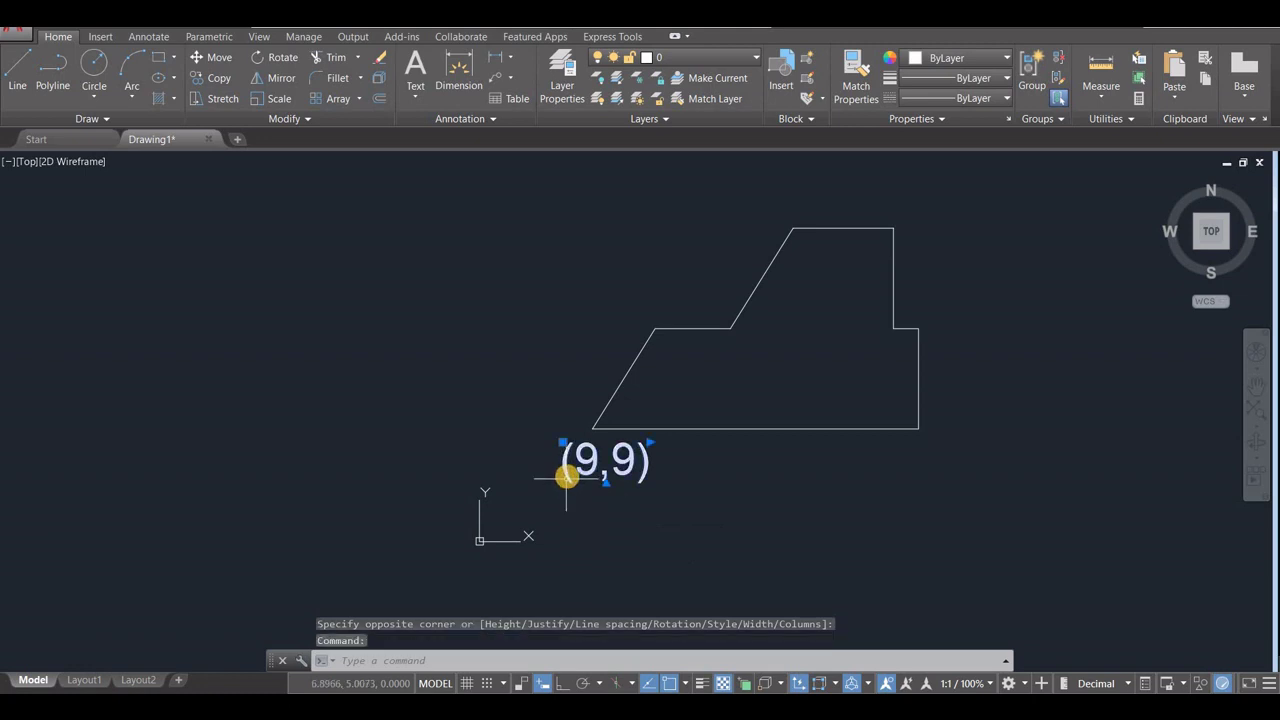
click(1008, 120)
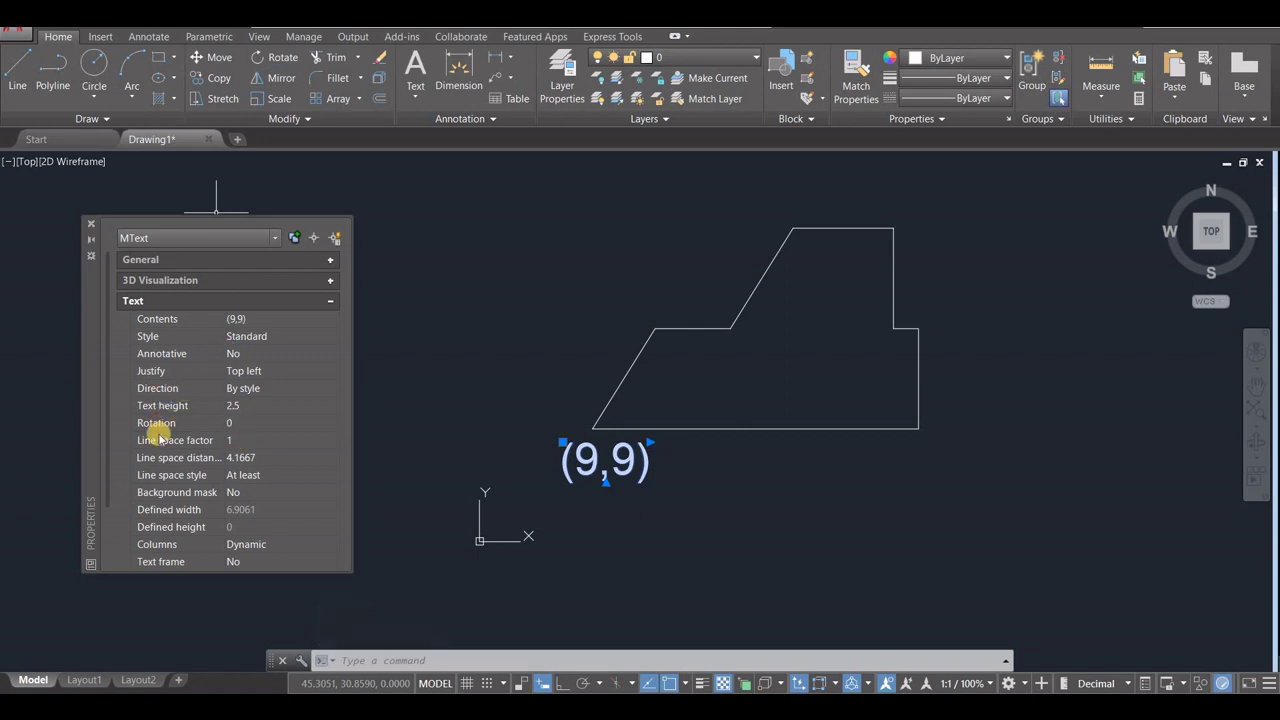
click(245, 405)
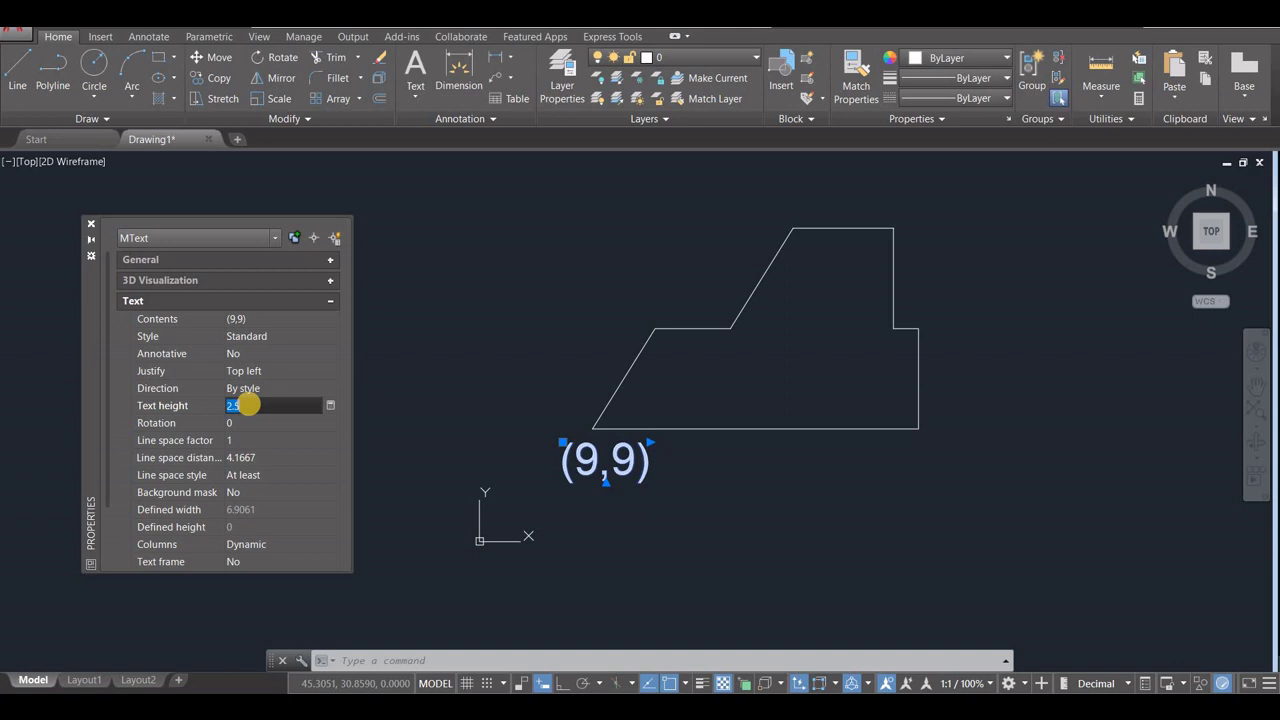
key(Tab)
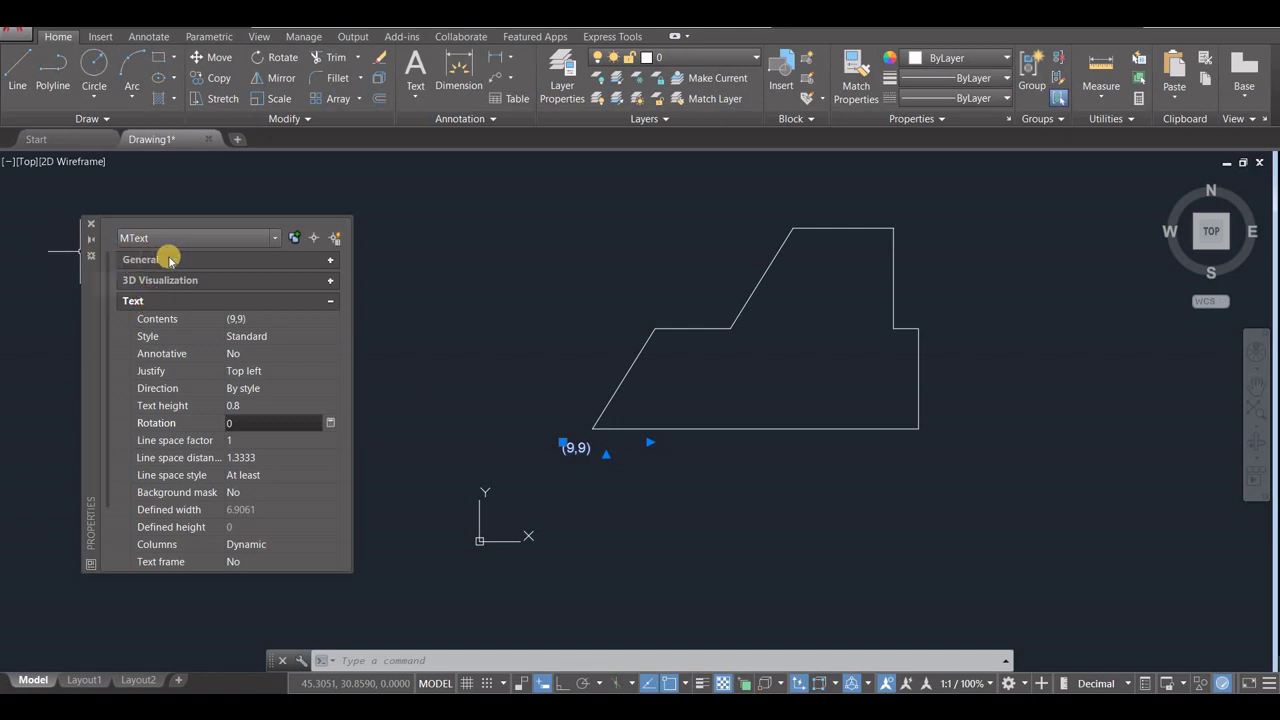
Step: Change the "(9,9)" label's color to Red and close the Properties palette
click(331, 259)
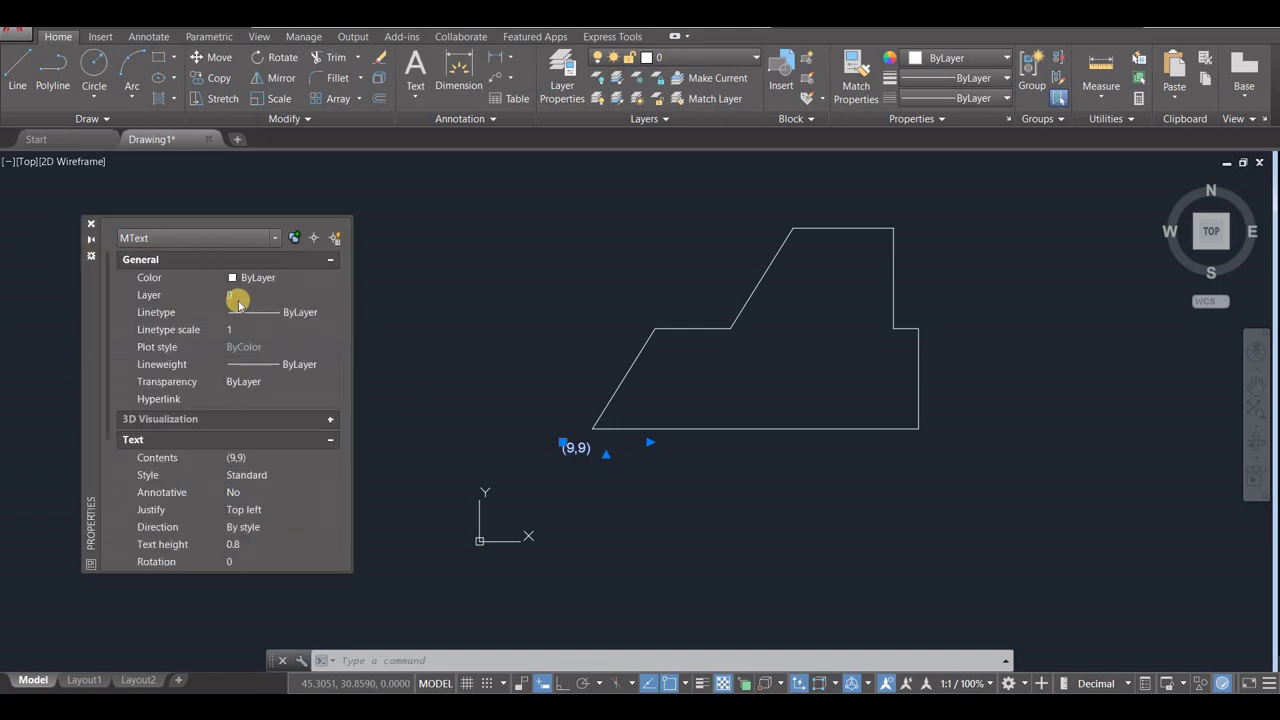
click(311, 281)
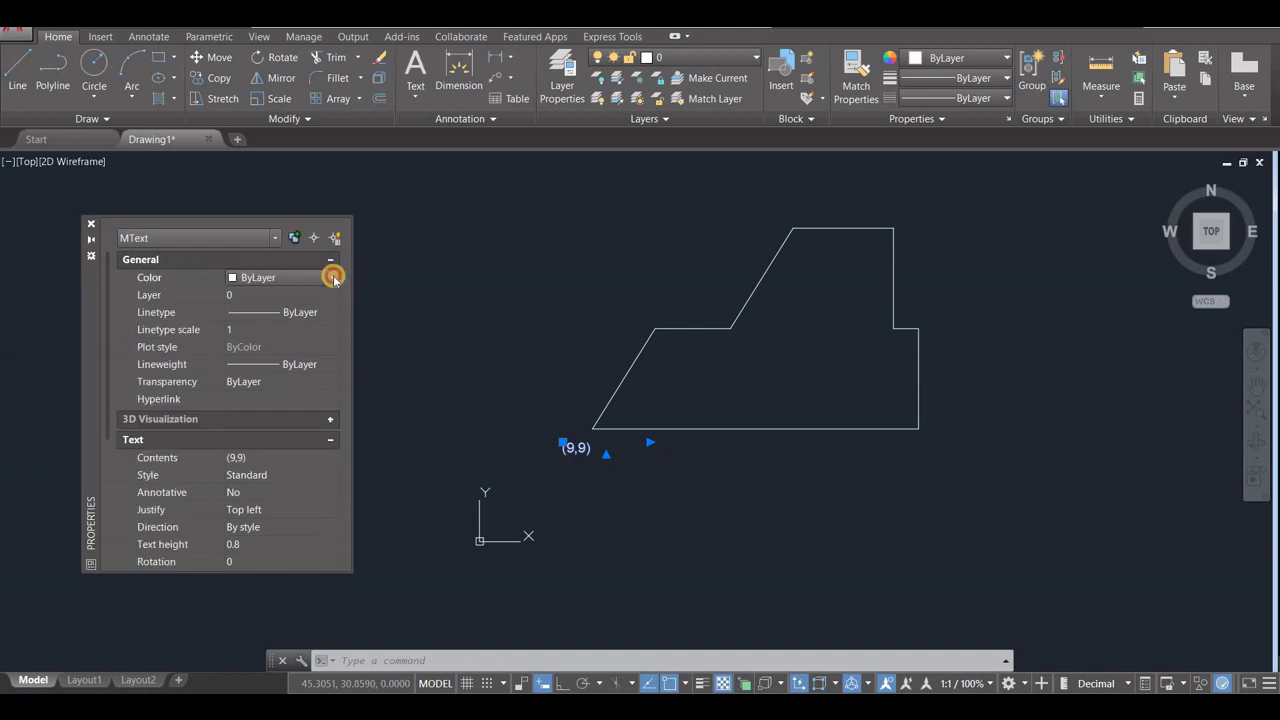
click(333, 279)
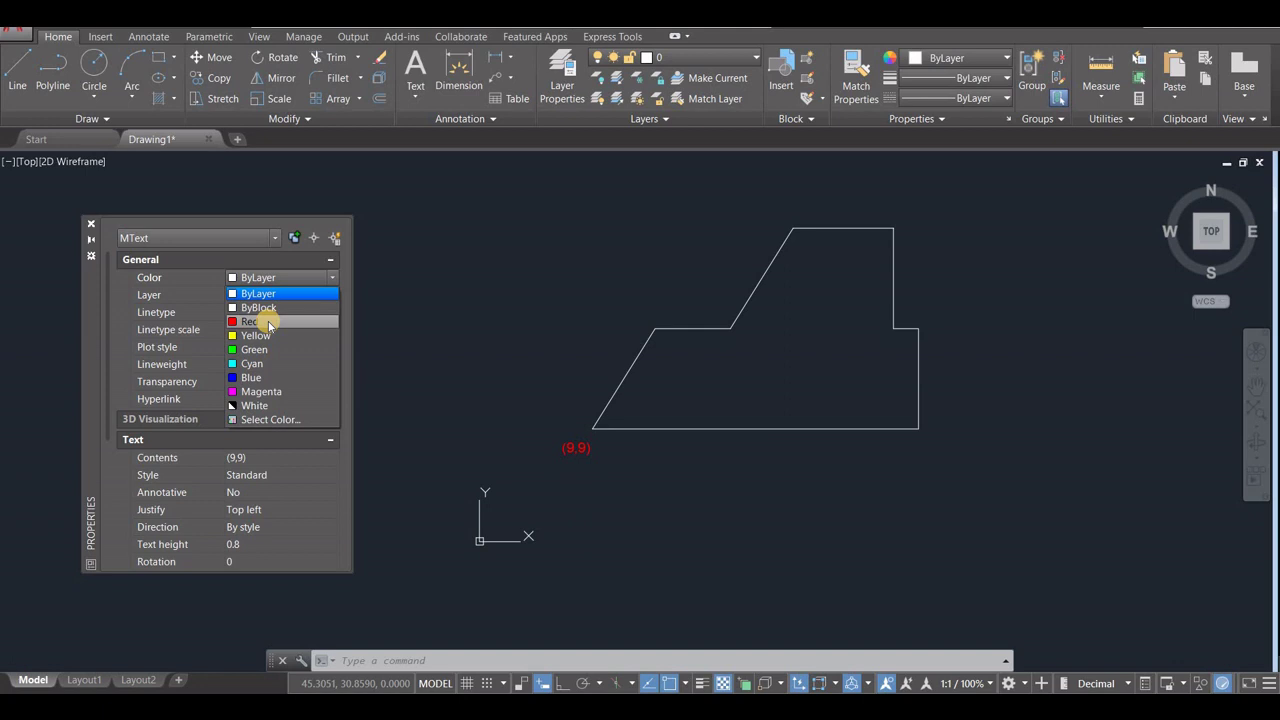
click(265, 322)
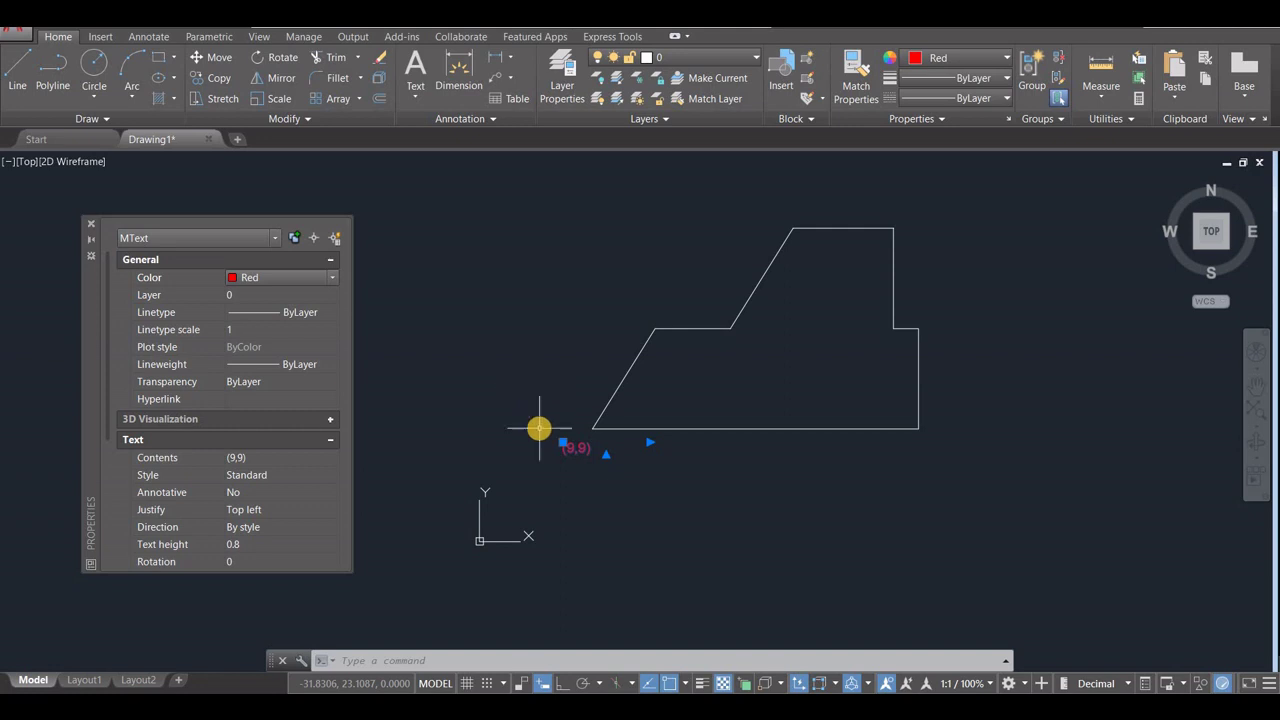
mouse_move(92, 240)
mouse_down()
mouse_move(87, 336)
mouse_move(28, 360)
mouse_move(63, 283)
mouse_move(234, 149)
mouse_up()
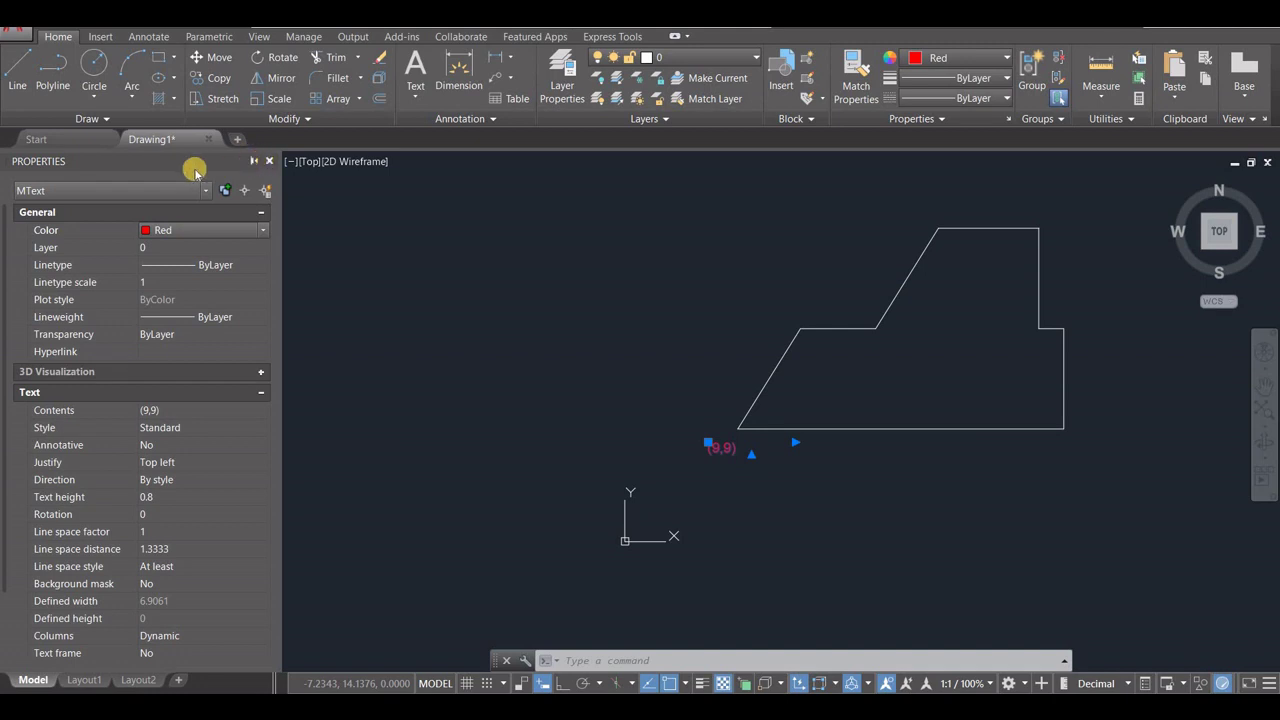
drag(70, 163, 253, 160)
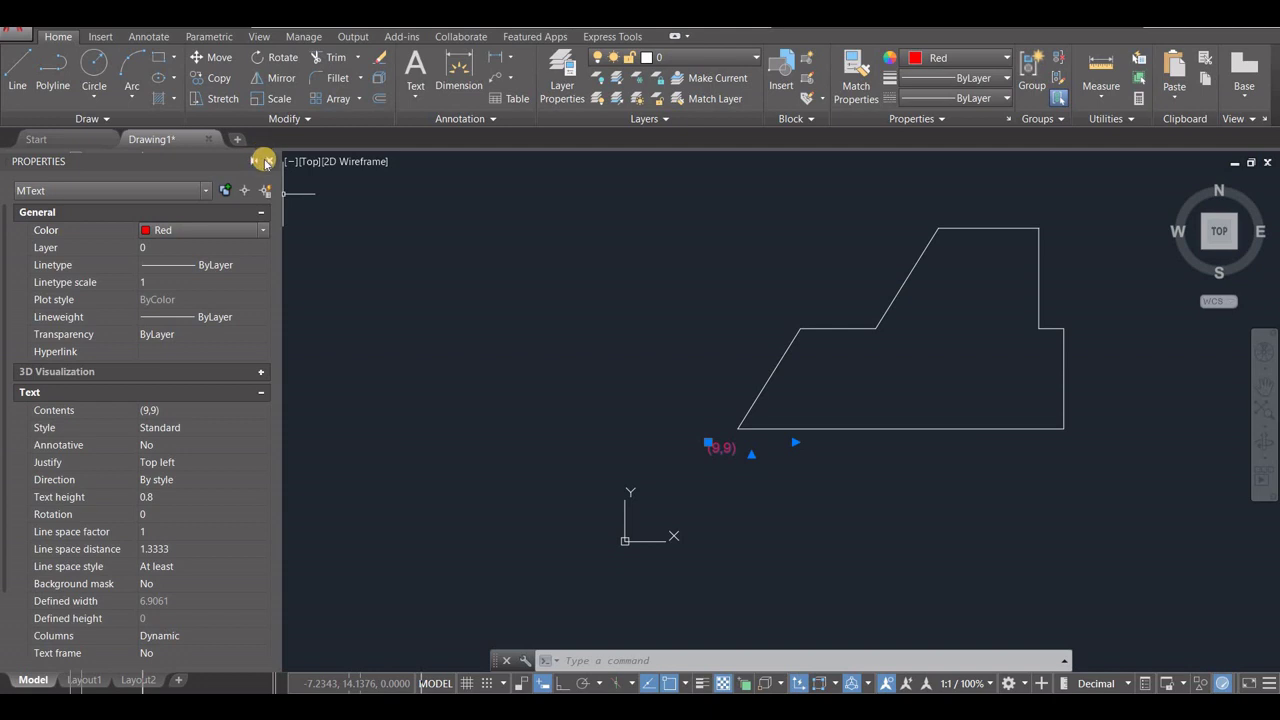
click(267, 163)
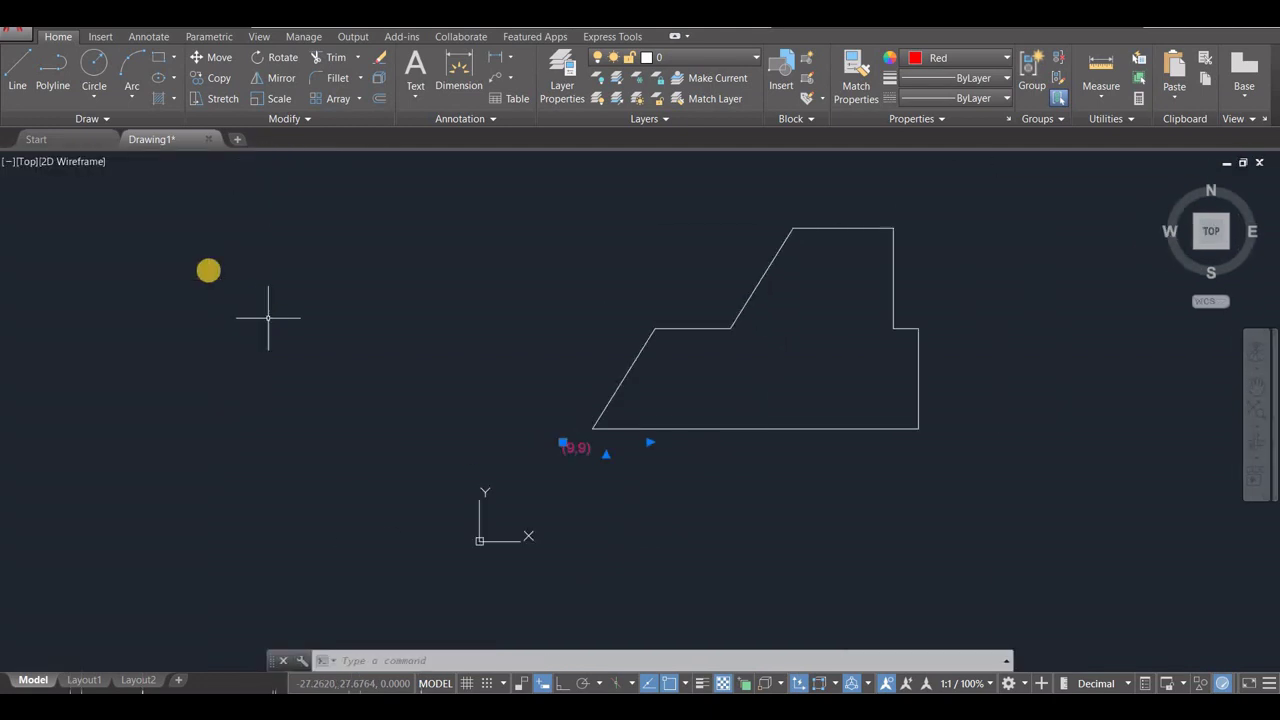
Step: Copy the red "(9,9)" label to the outline's six other outer corners, leaving out the inner corner at 33,17
click(218, 78)
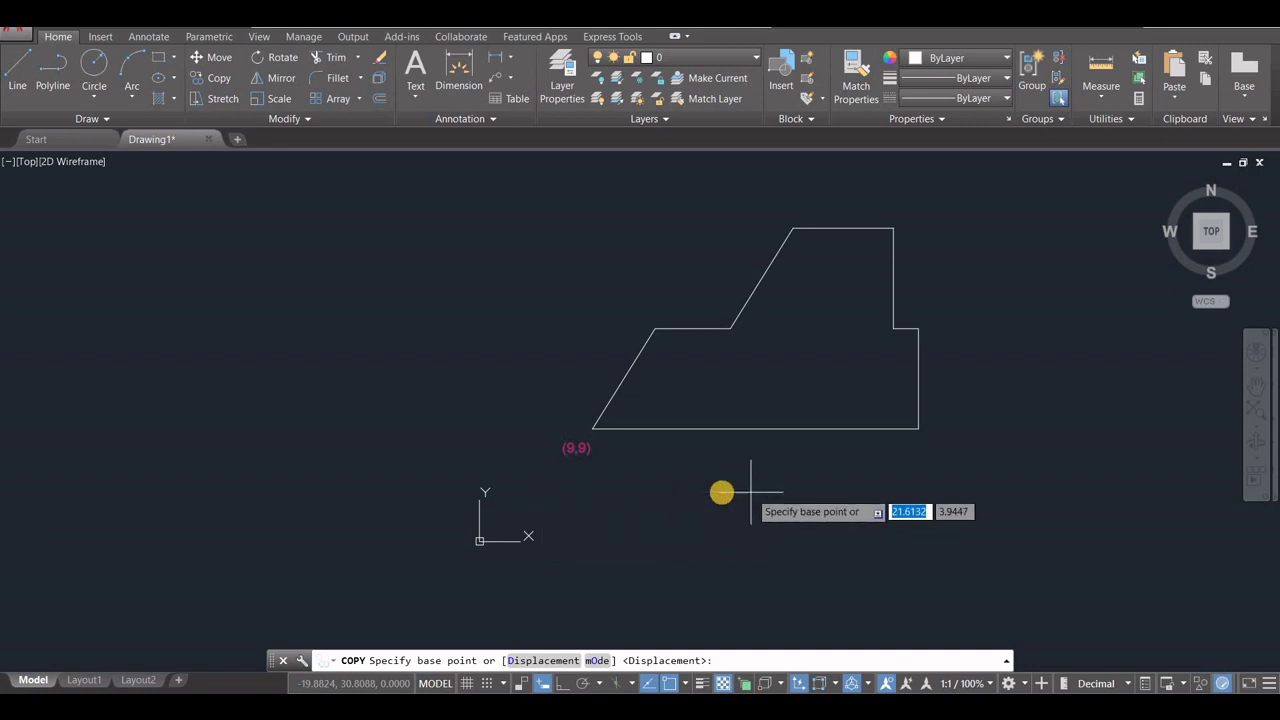
click(575, 461)
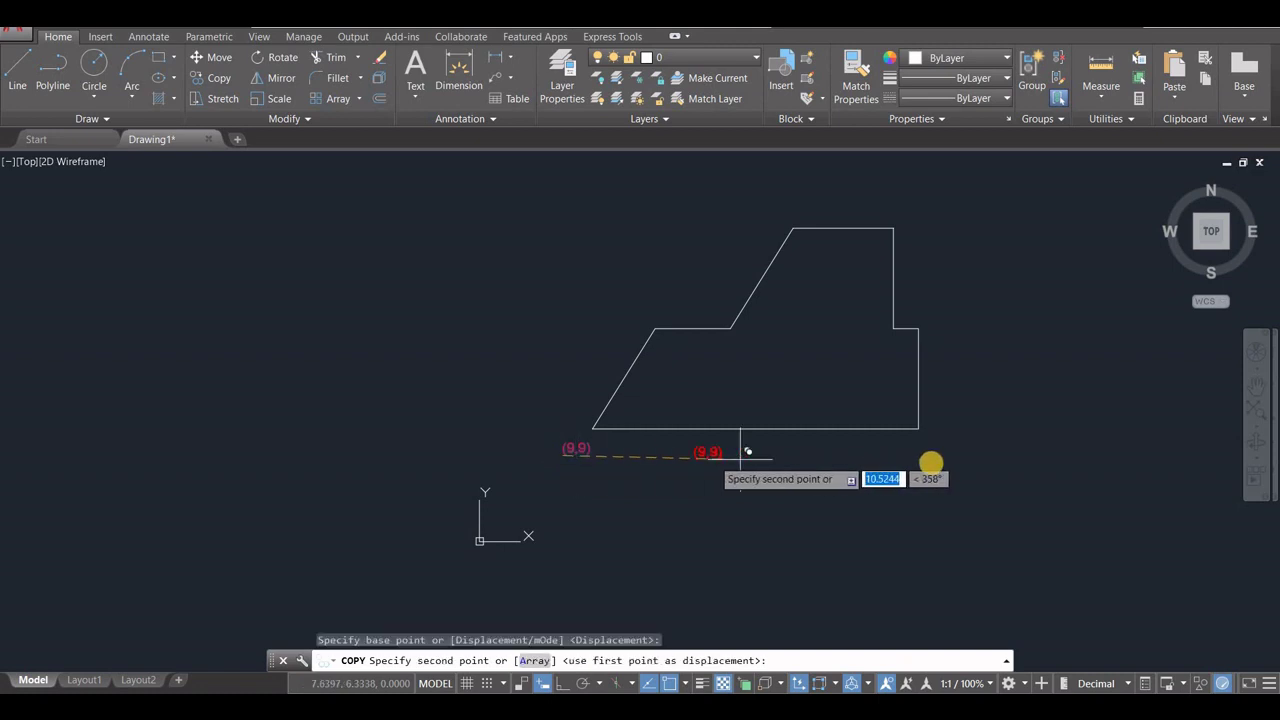
click(920, 449)
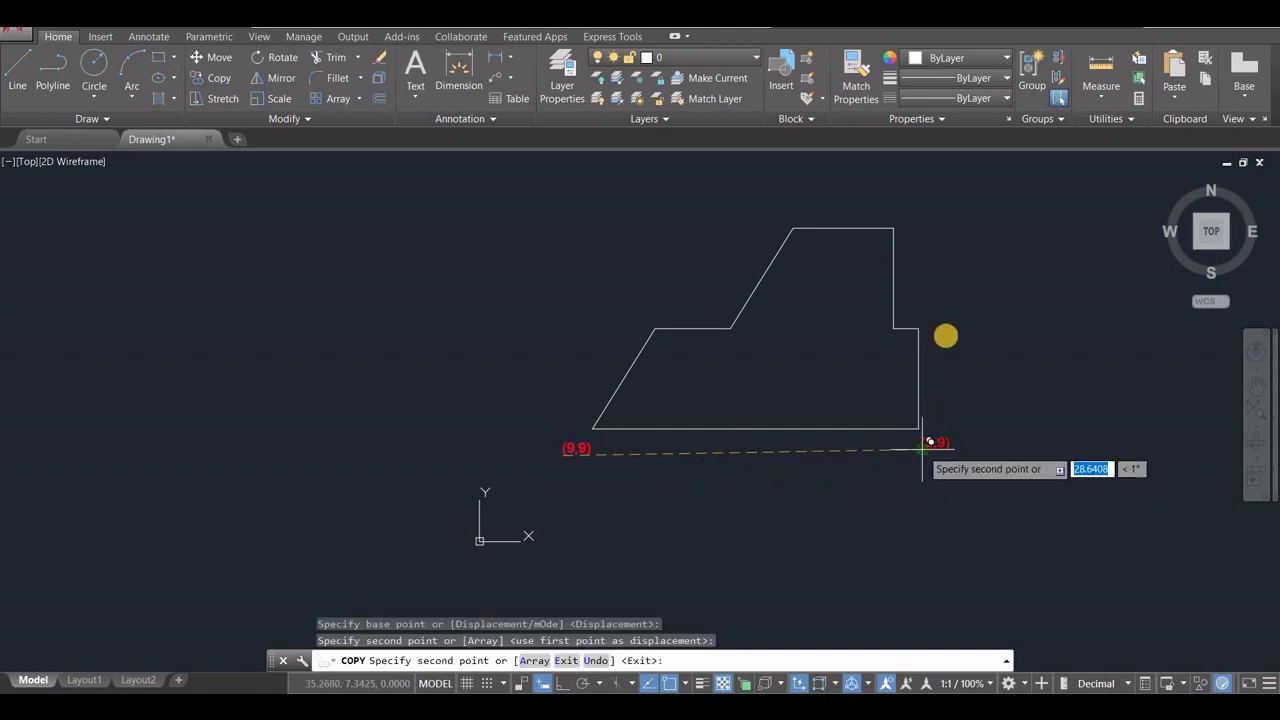
click(931, 328)
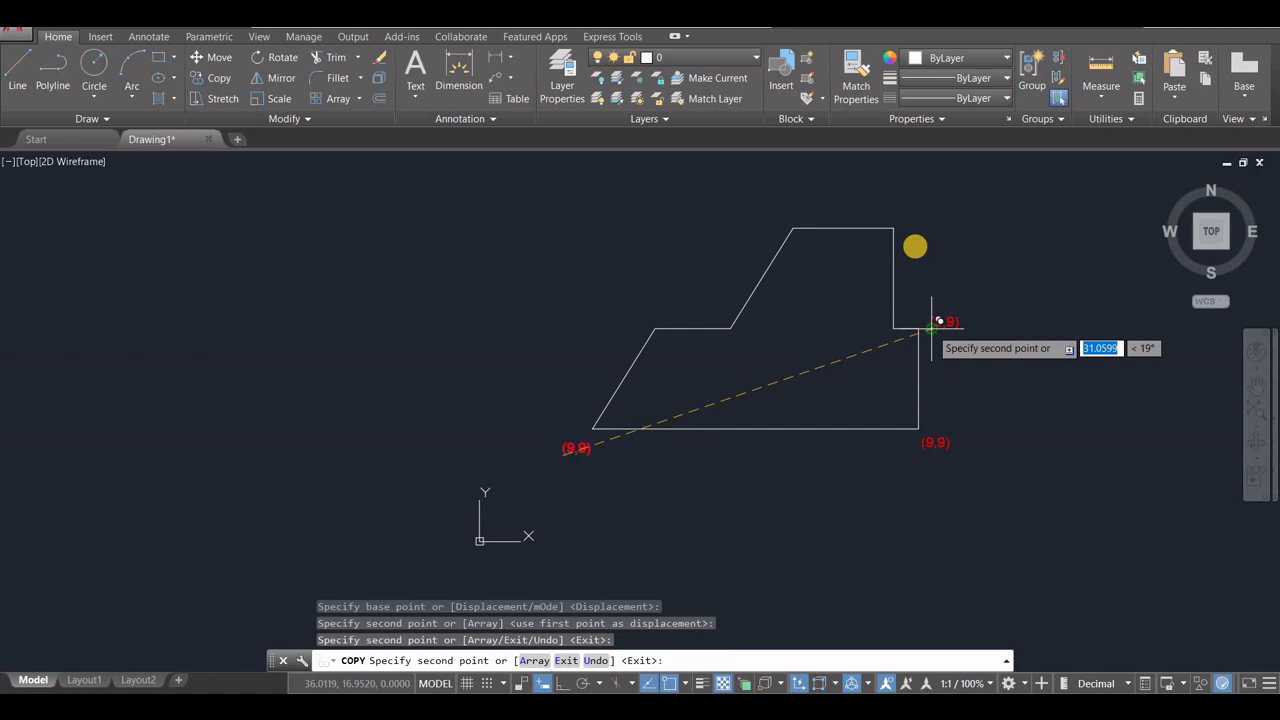
click(911, 228)
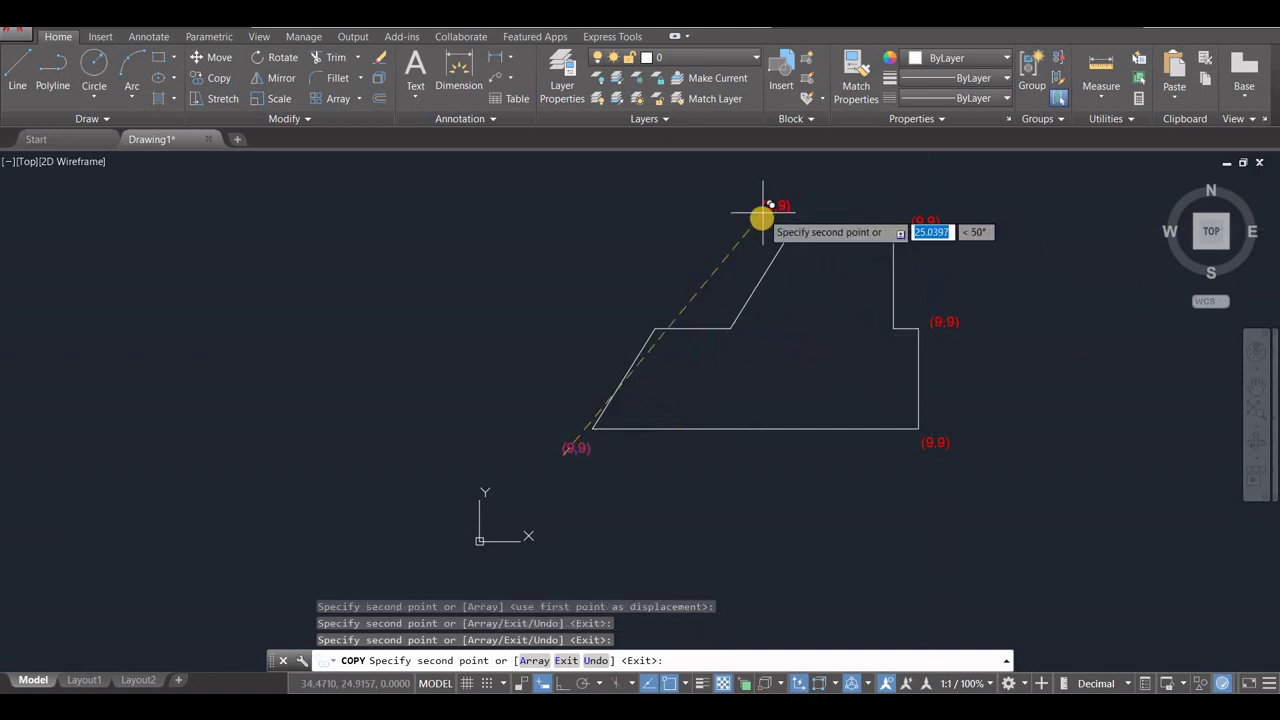
click(761, 219)
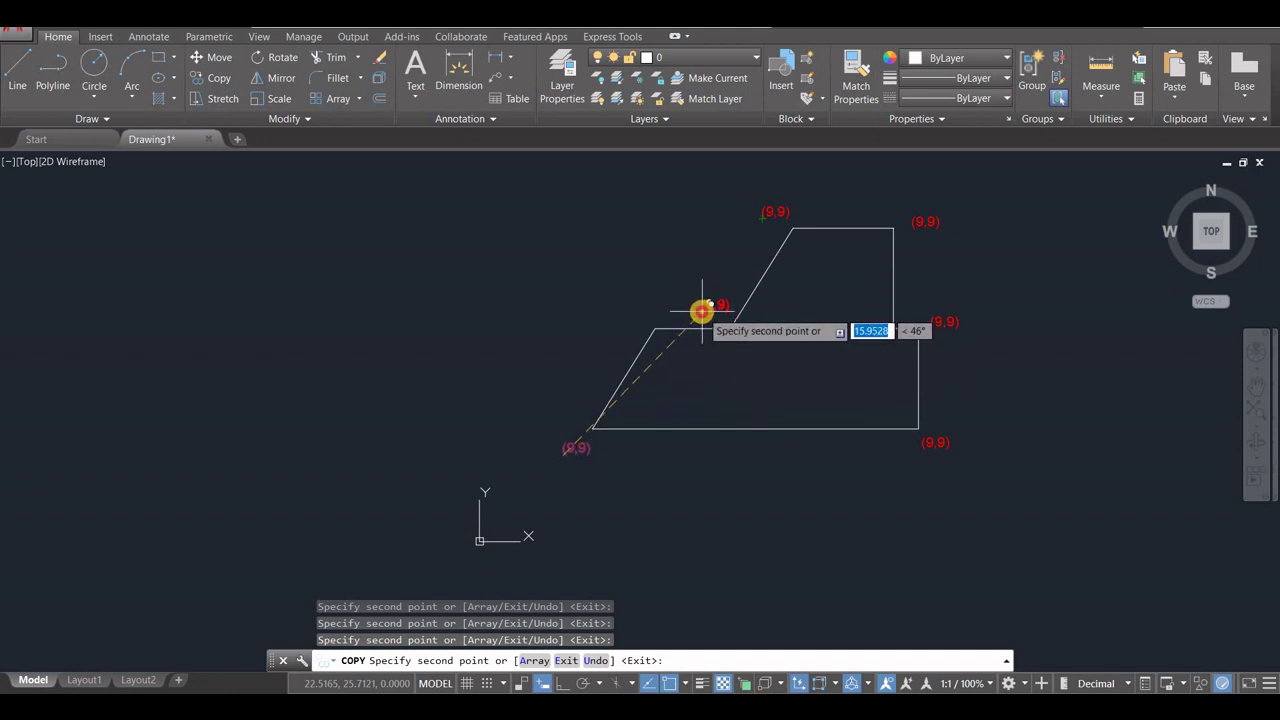
click(702, 310)
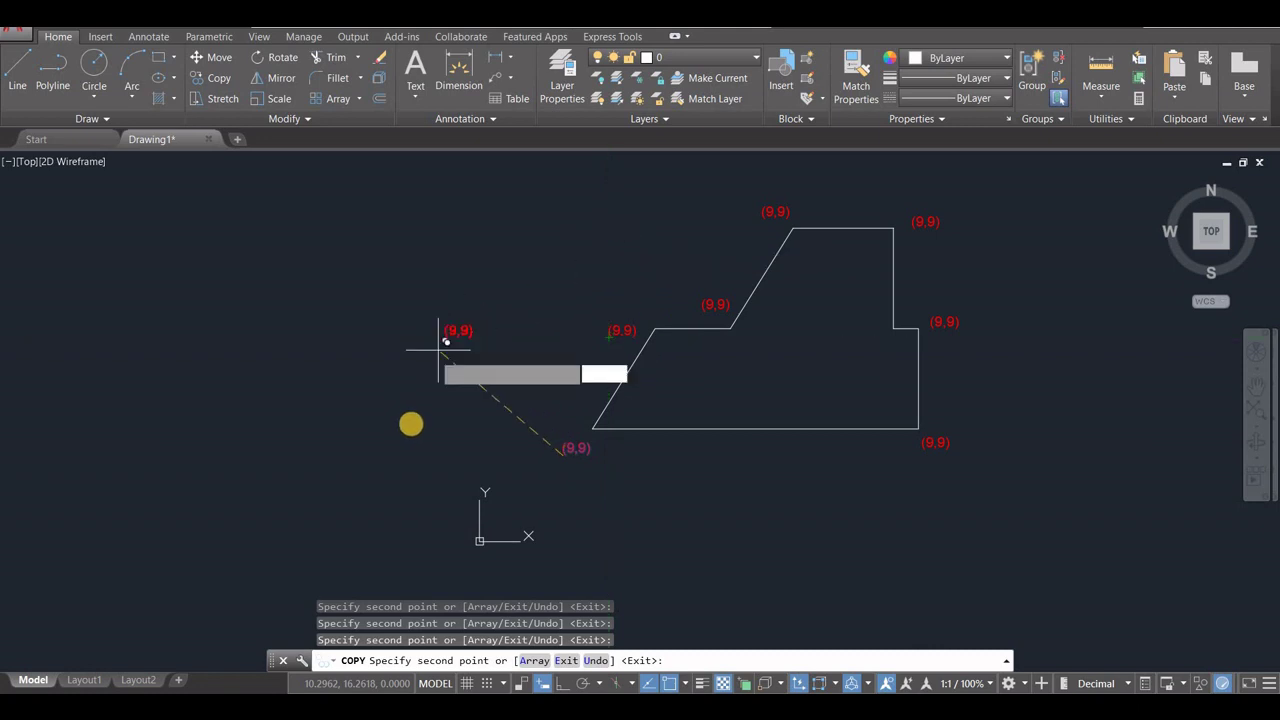
key(Escape)
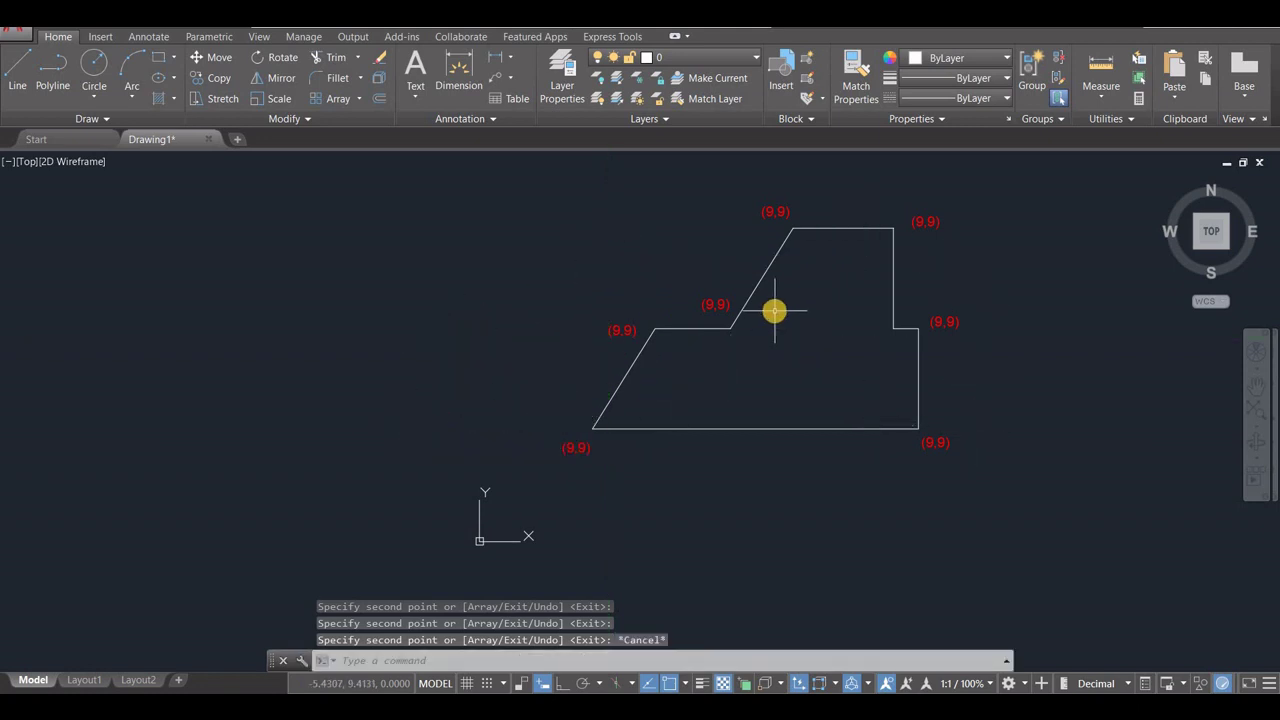
Step: Change the copied label at the outline's lower-right corner to "(35,9)"
click(936, 444)
double_click(936, 444)
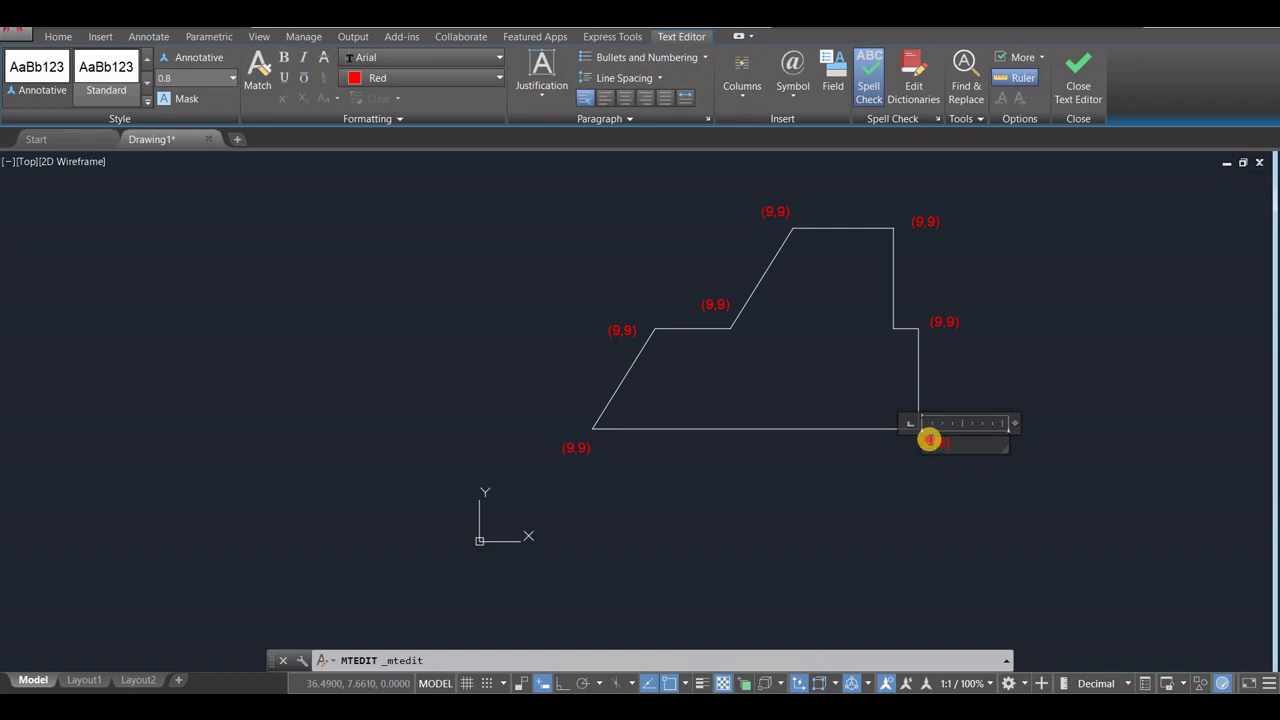
double_click(925, 440)
text(36)
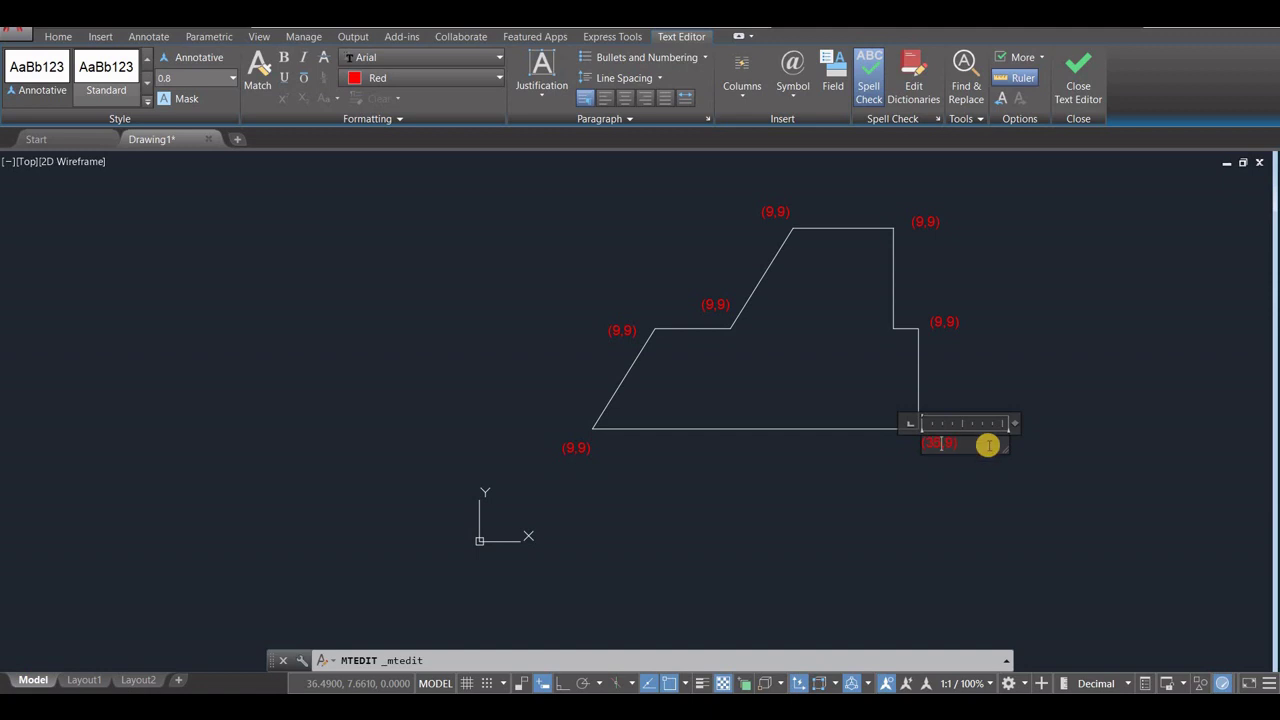
click(1045, 494)
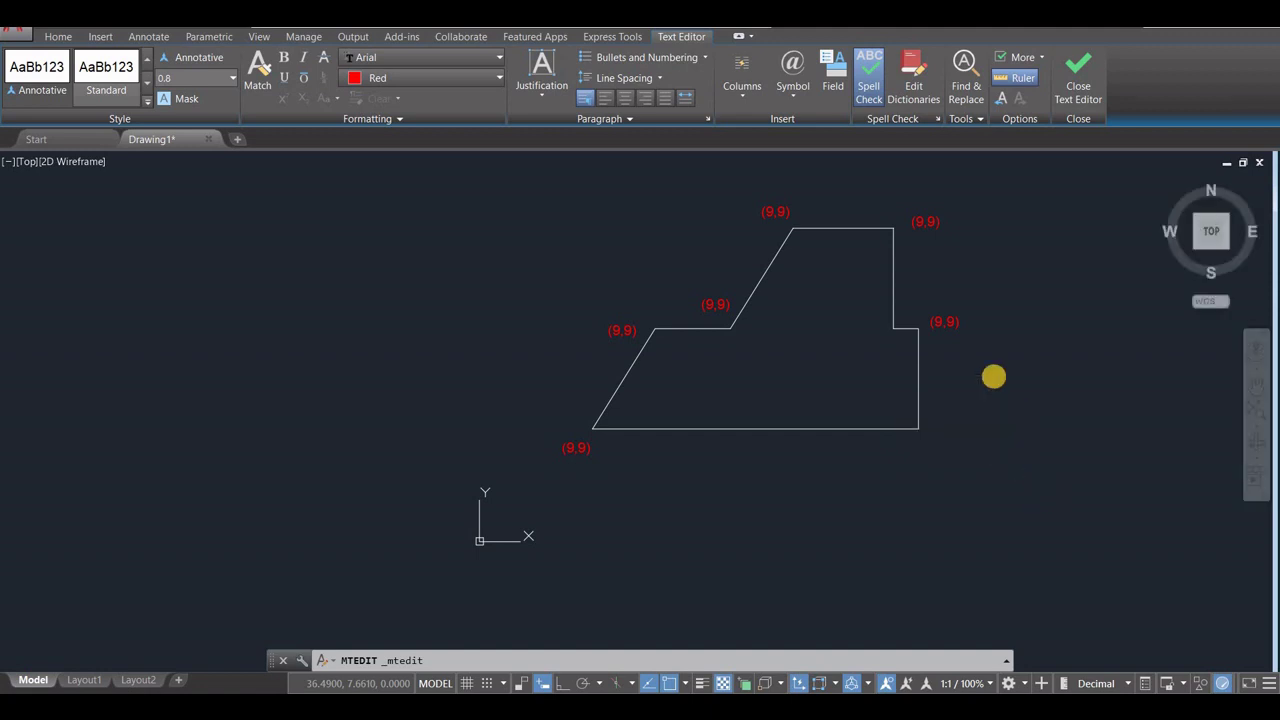
Step: Change the label beside the right-hand step corner to "(35,17)", checking the coordinates in the reference picture
double_click(933, 322)
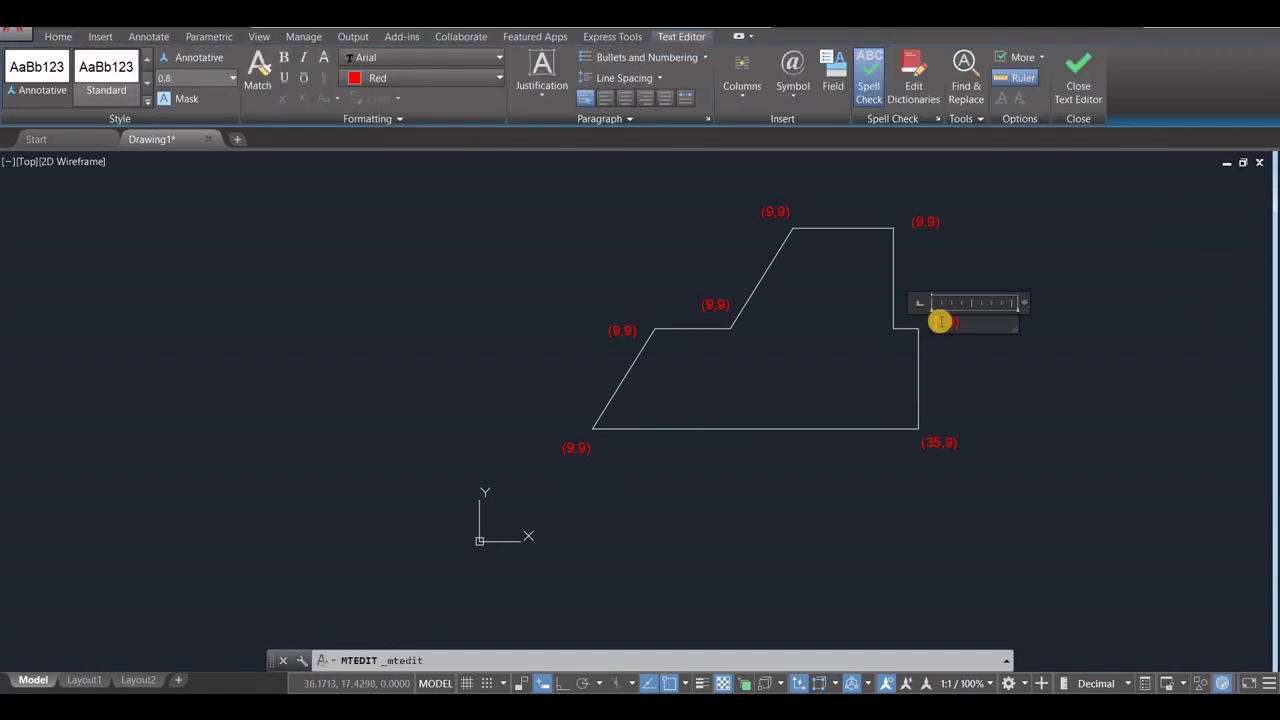
drag(937, 320, 930, 320)
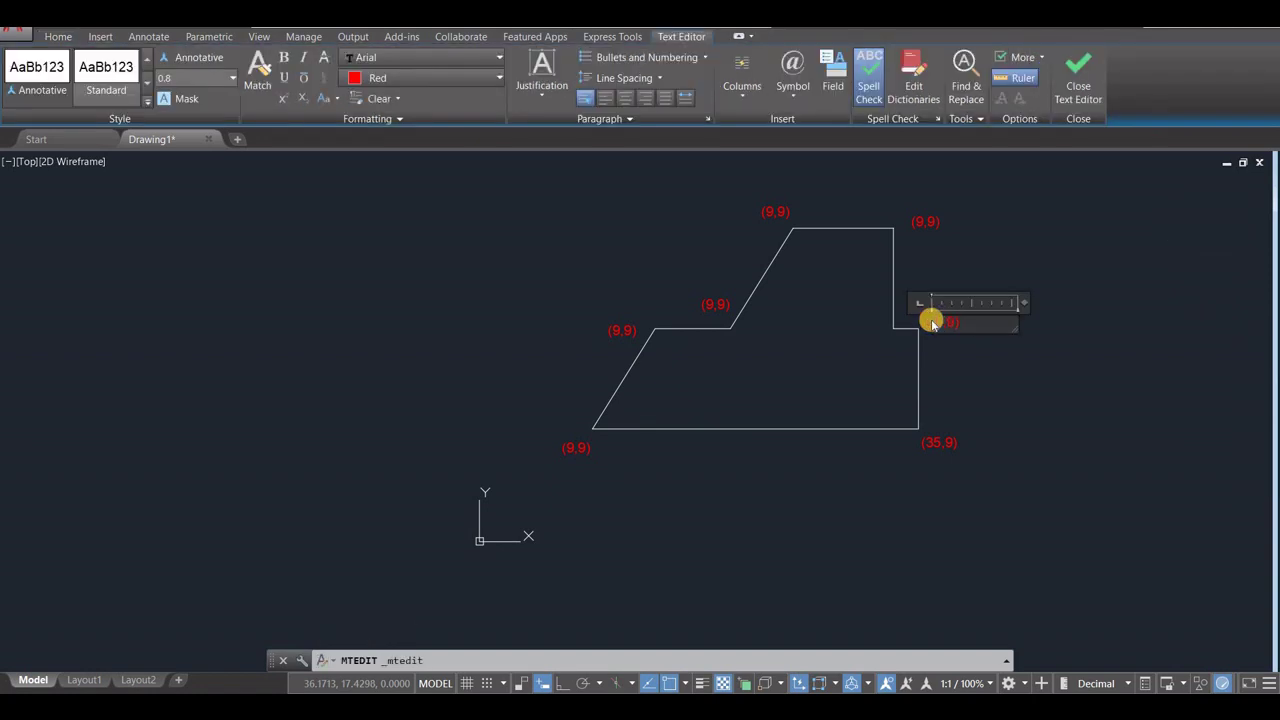
key(Delete)
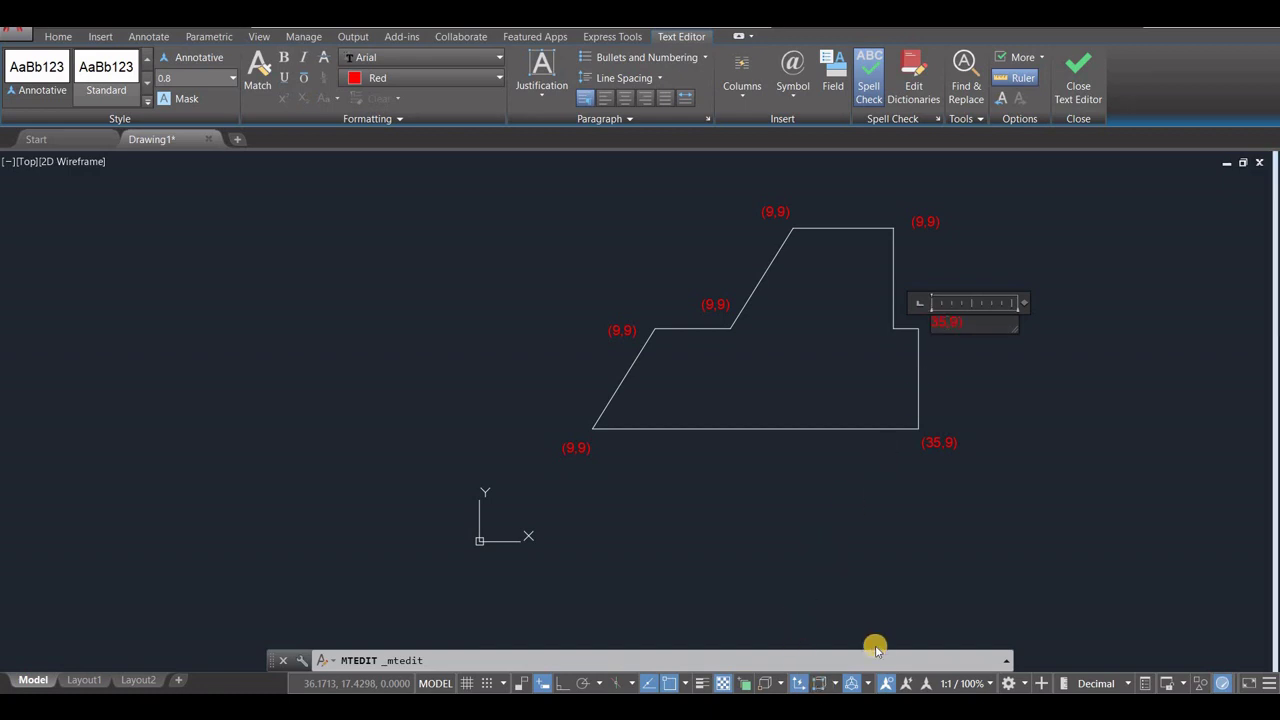
click(813, 637)
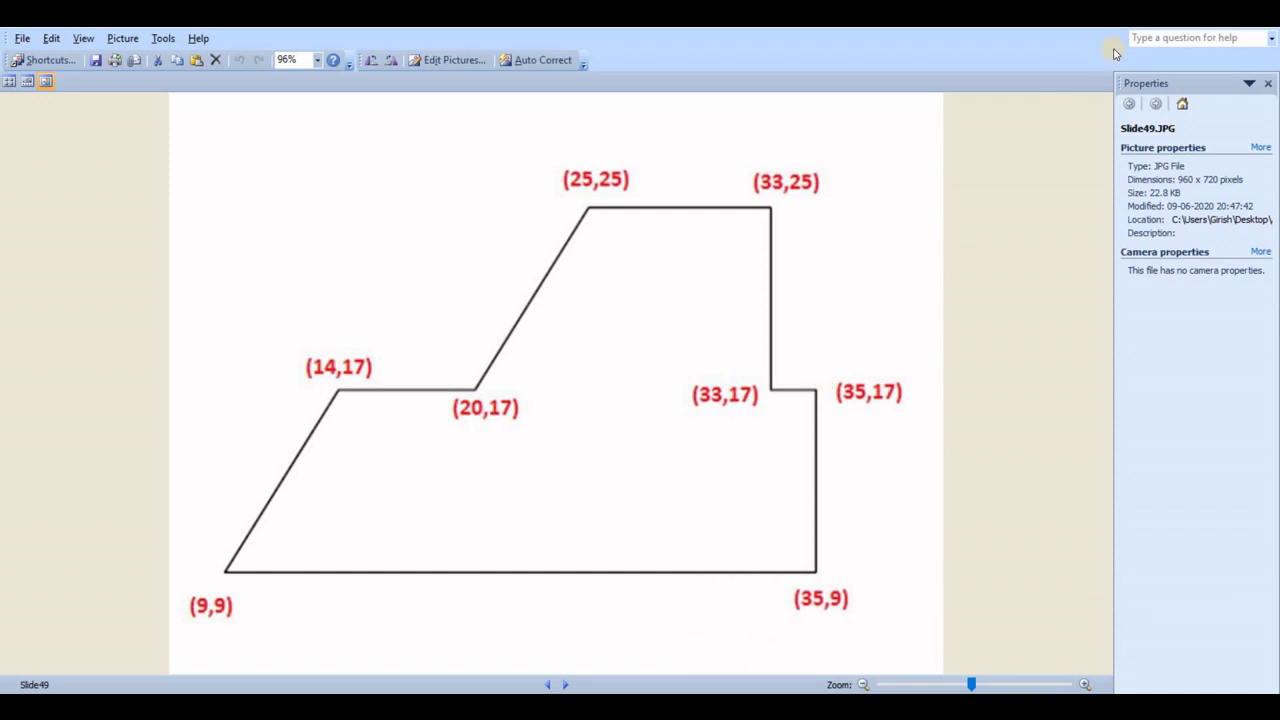
key(alt+Tab)
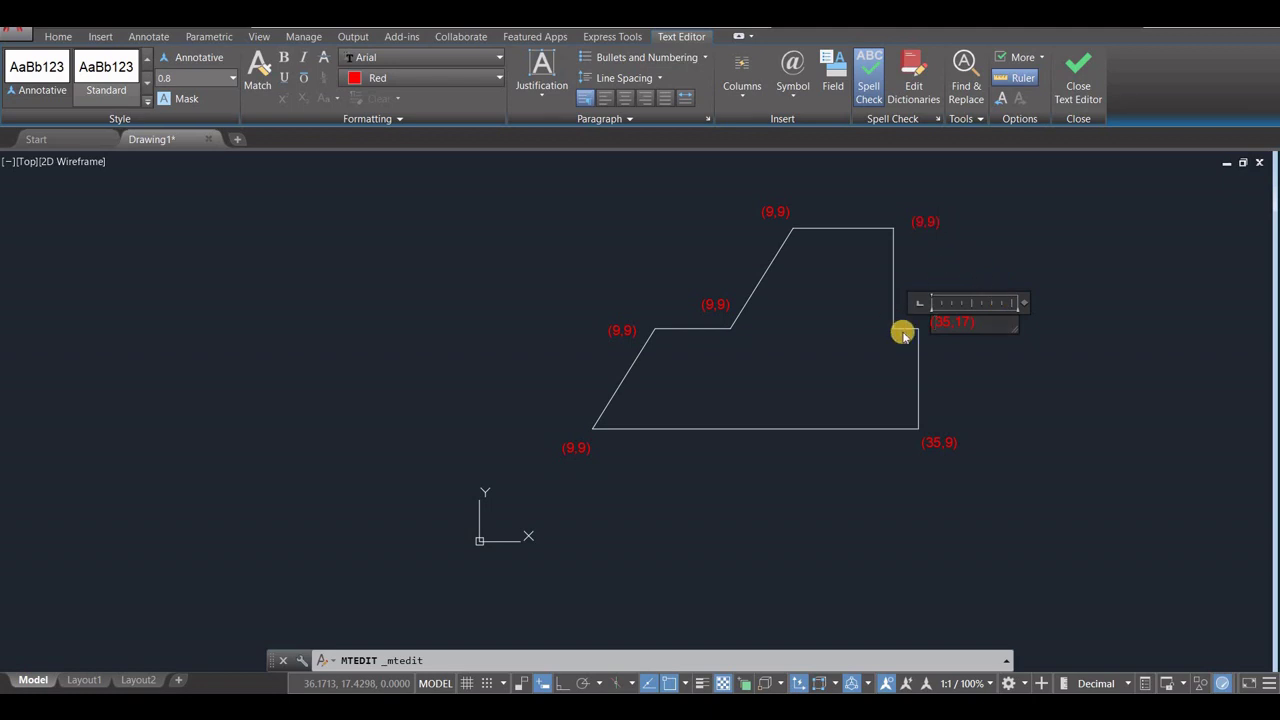
click(975, 345)
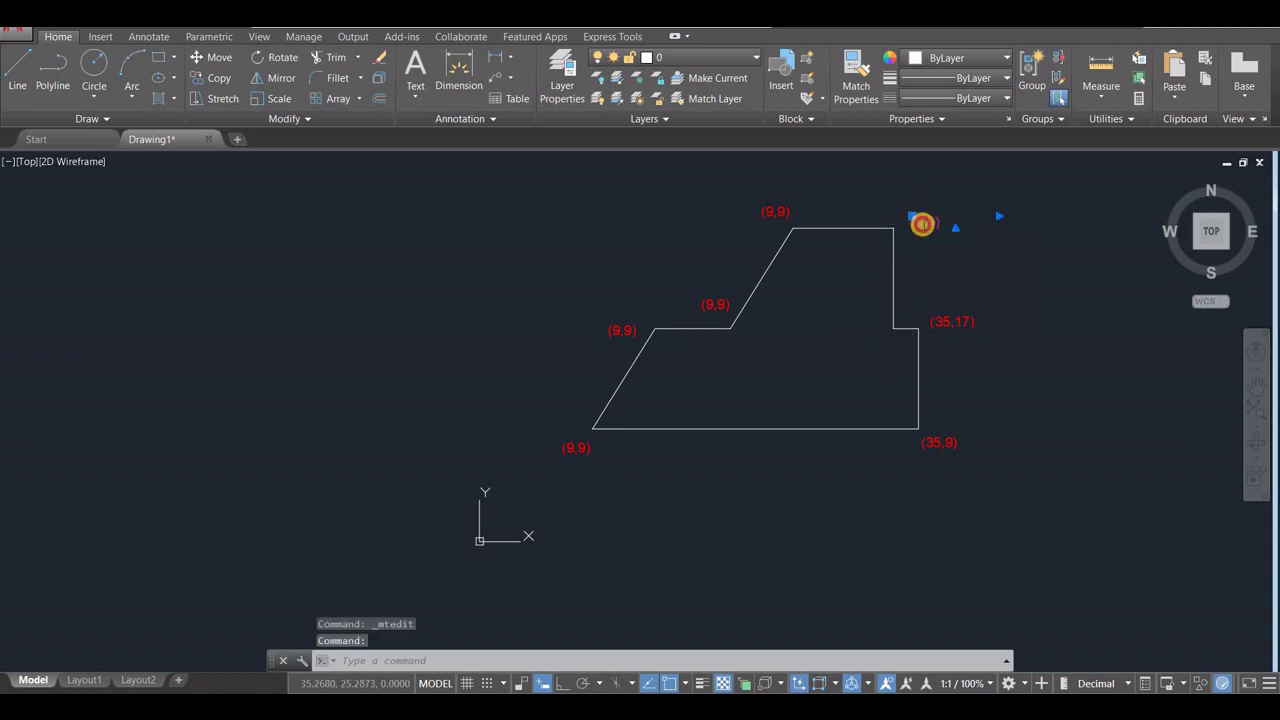
Step: Change the label at the outline's upper-right corner to "(33,25)"
double_click(922, 223)
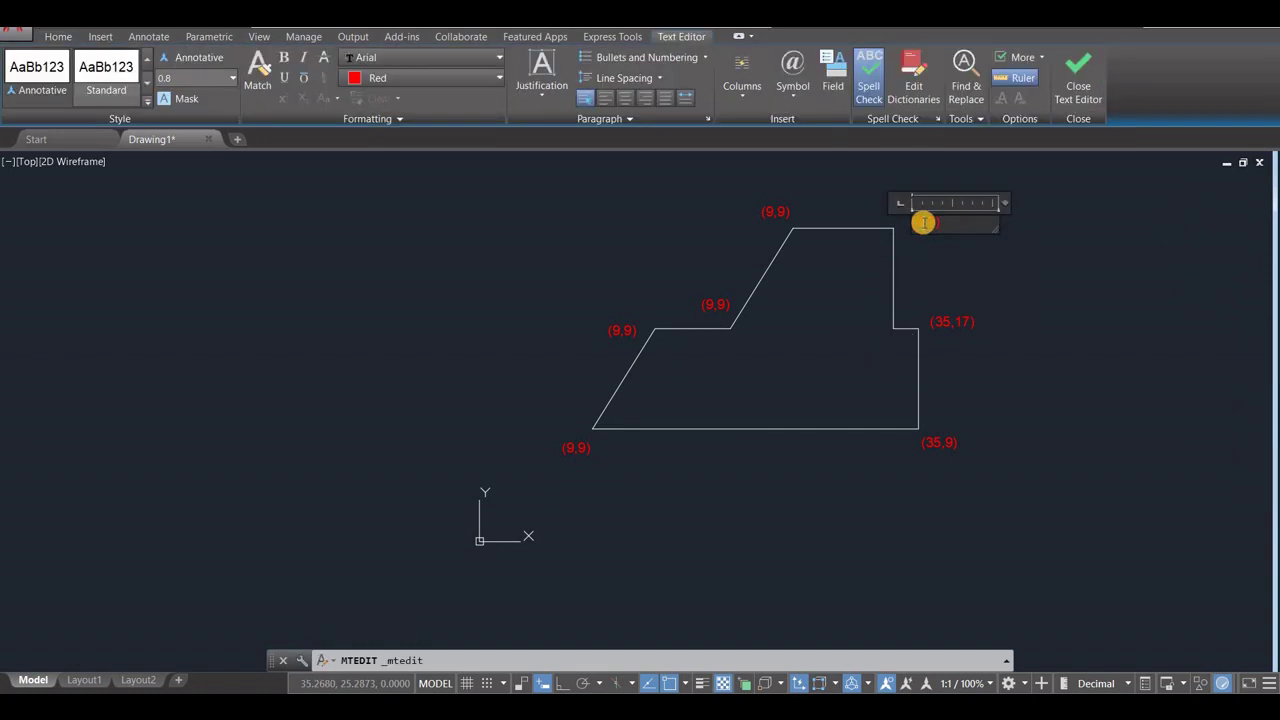
text((30)
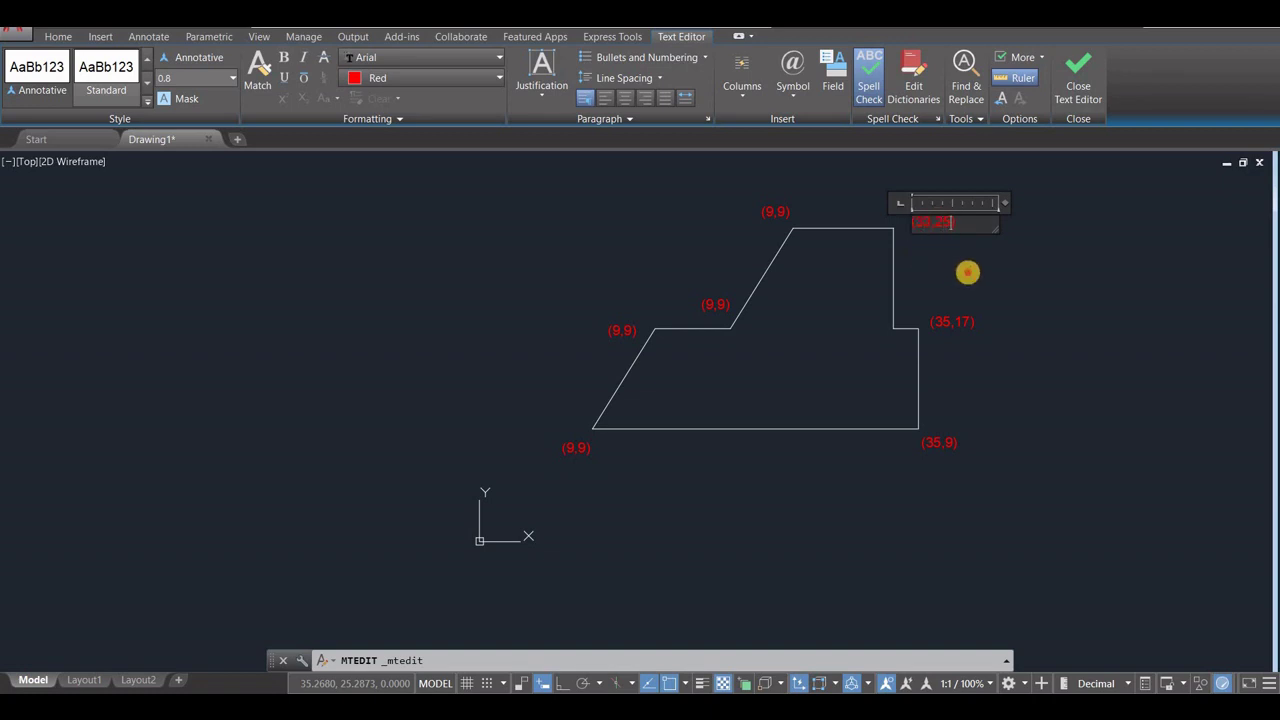
click(740, 201)
Step: Change the label at the upper-left end of the outline's top edge to "(25,25)"
click(770, 213)
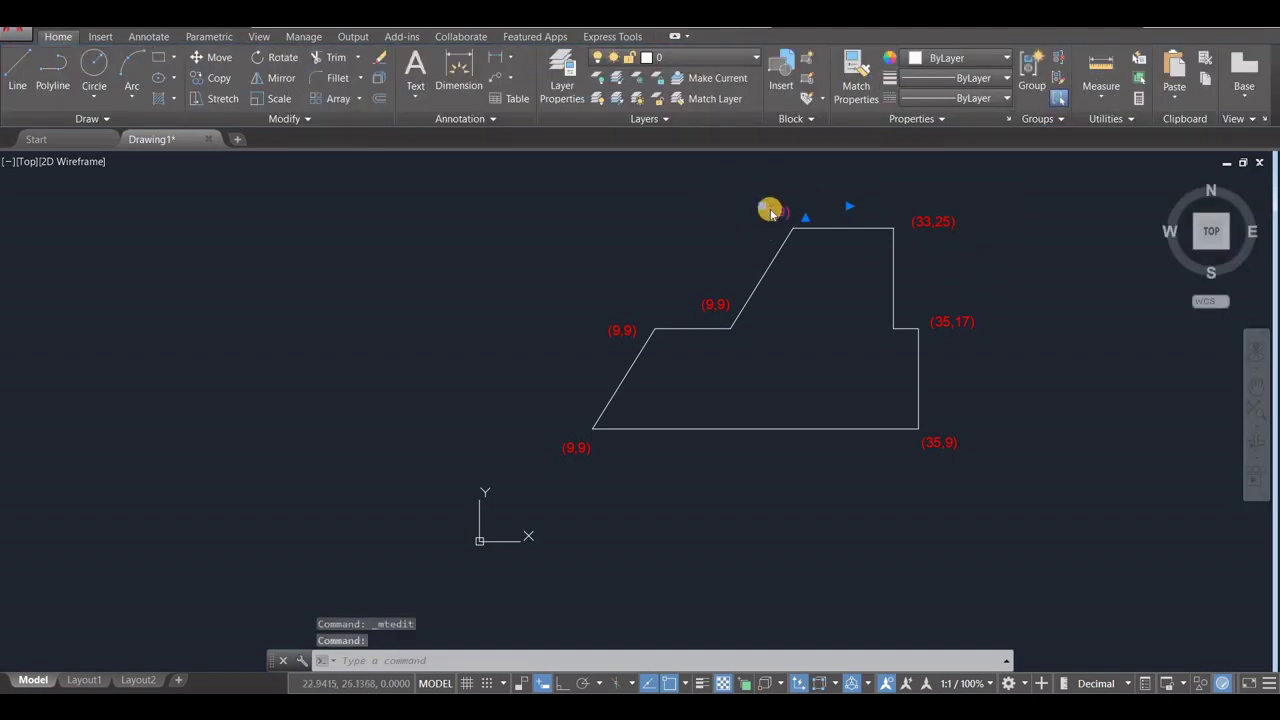
double_click(770, 212)
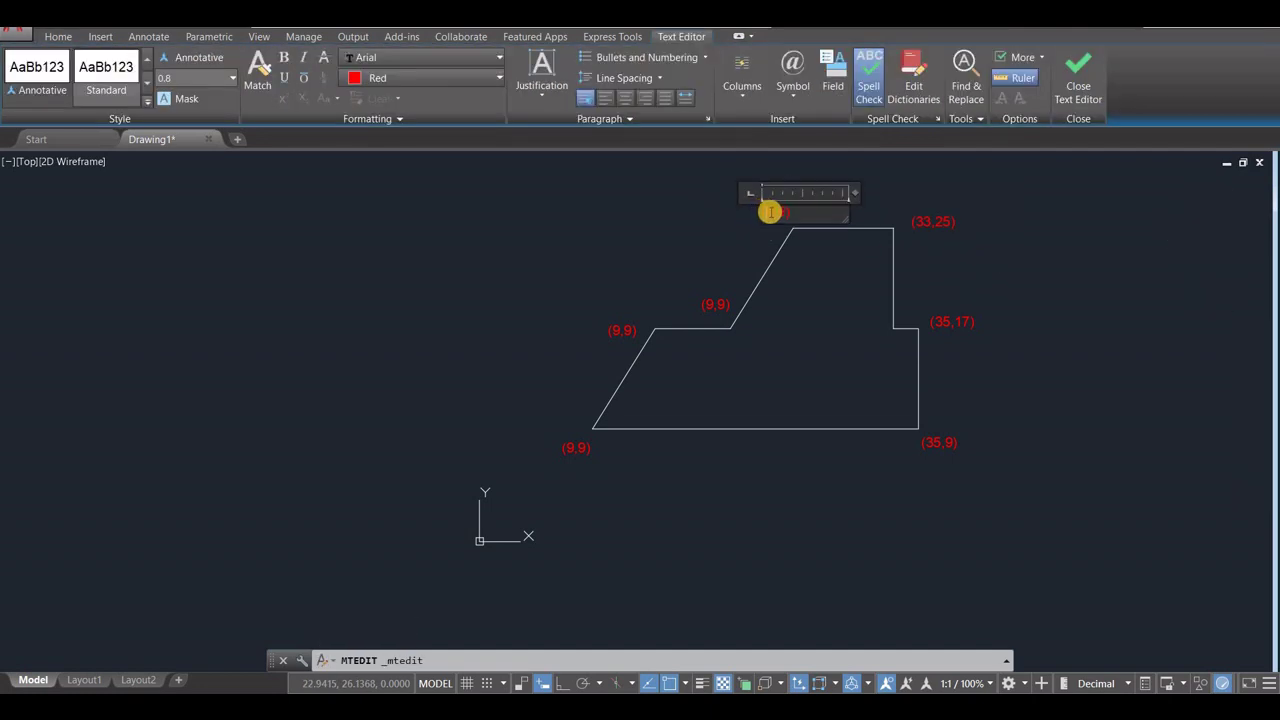
double_click(769, 214)
text(25)
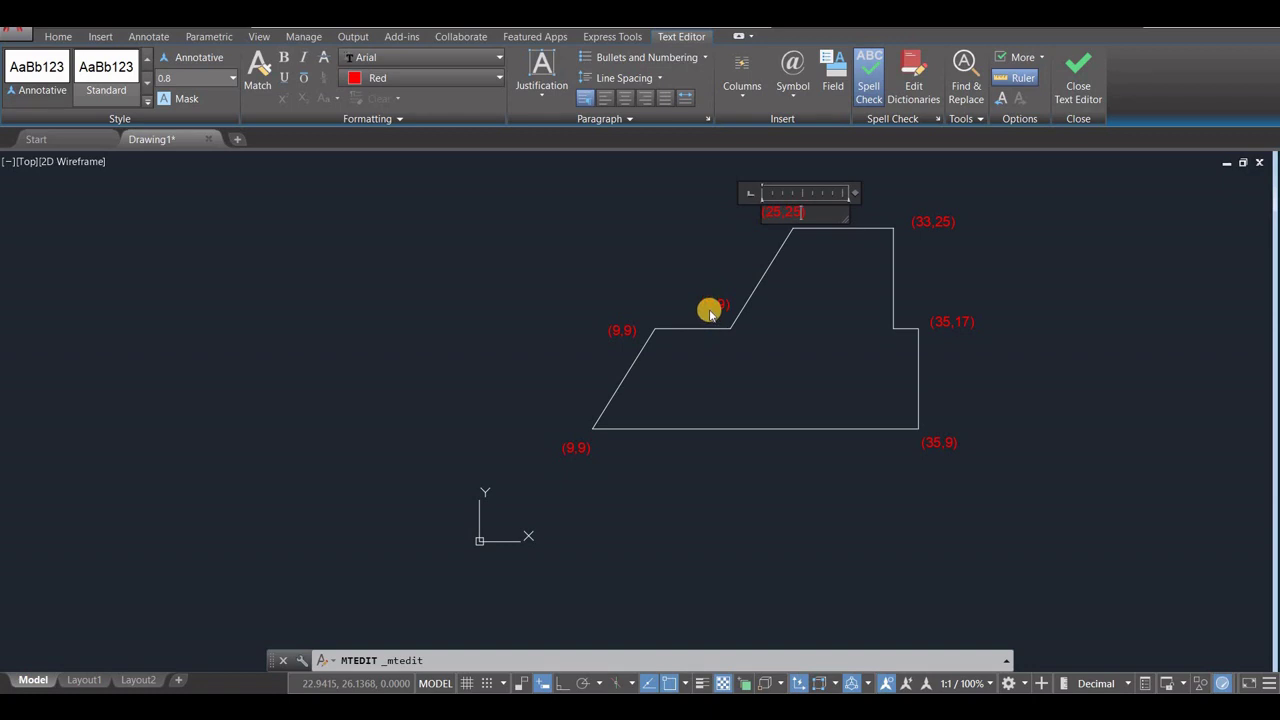
click(719, 253)
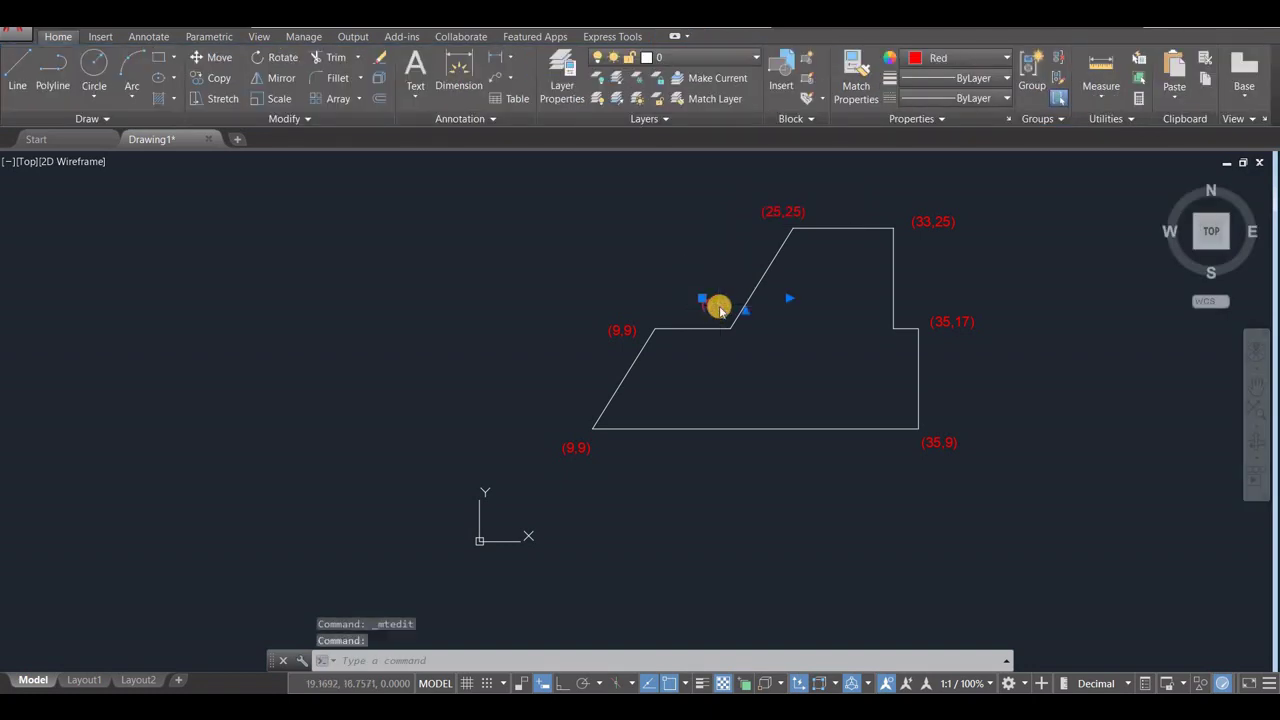
Step: Change the label above the inner corner of the left-hand step to "(20,17)"
double_click(714, 305)
double_click(700, 305)
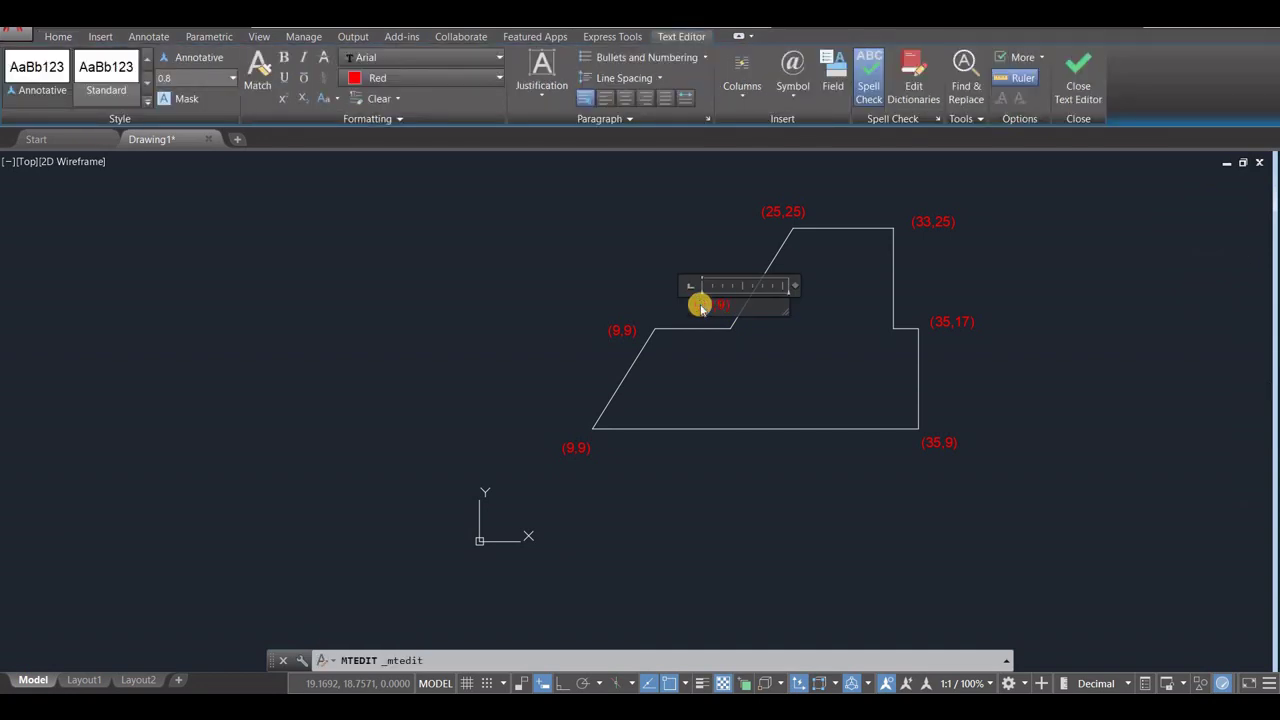
drag(705, 303, 724, 303)
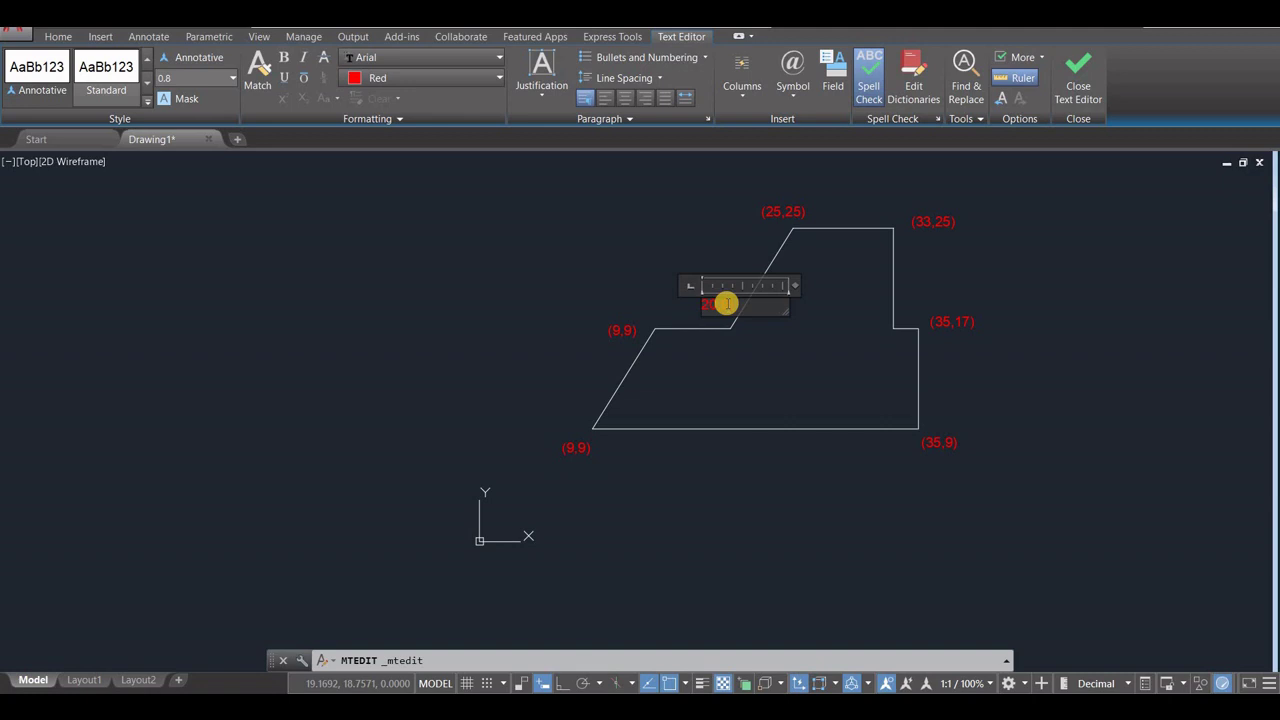
text(20,17)
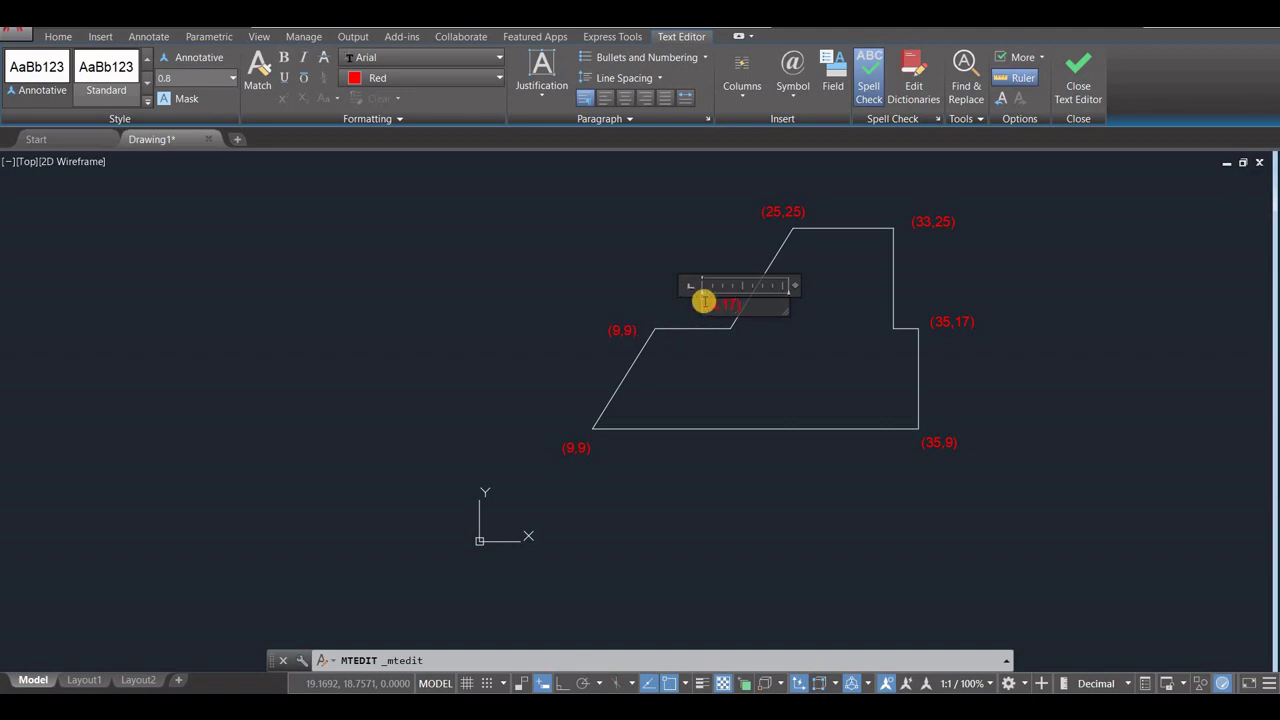
Step: Change the label at the outer corner of the left-hand step to "(14,17)"
click(620, 328)
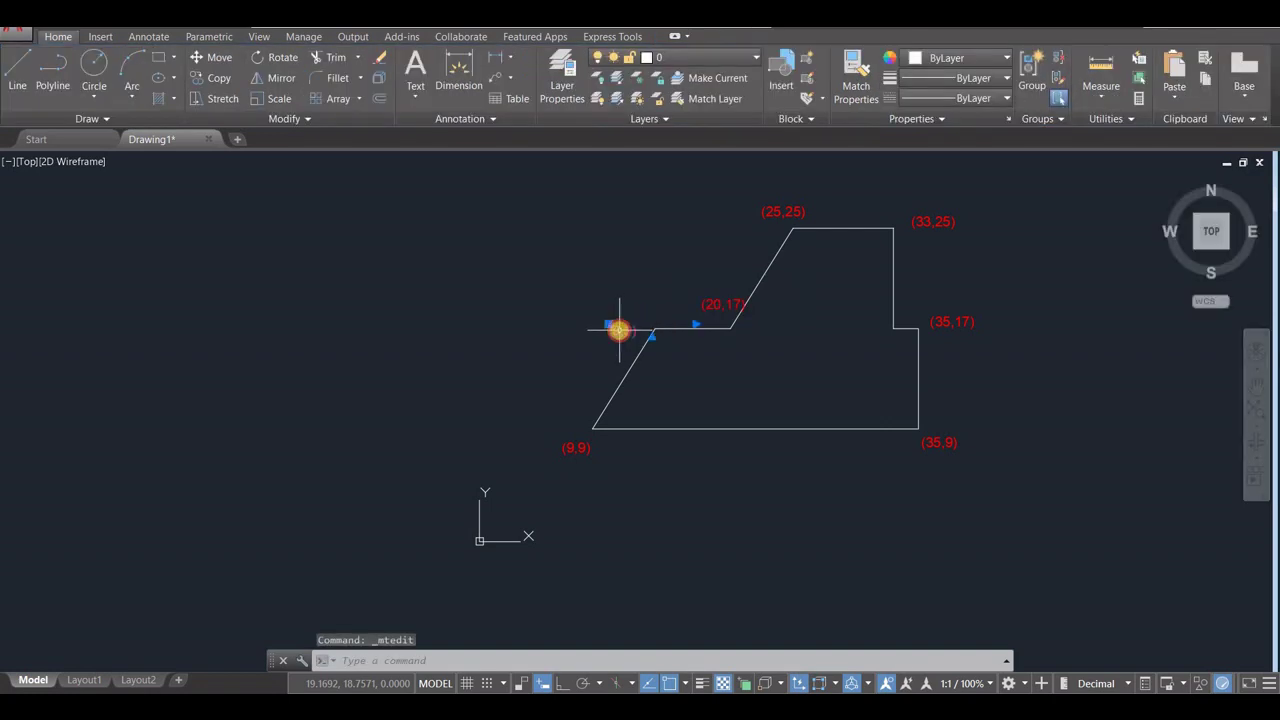
double_click(620, 330)
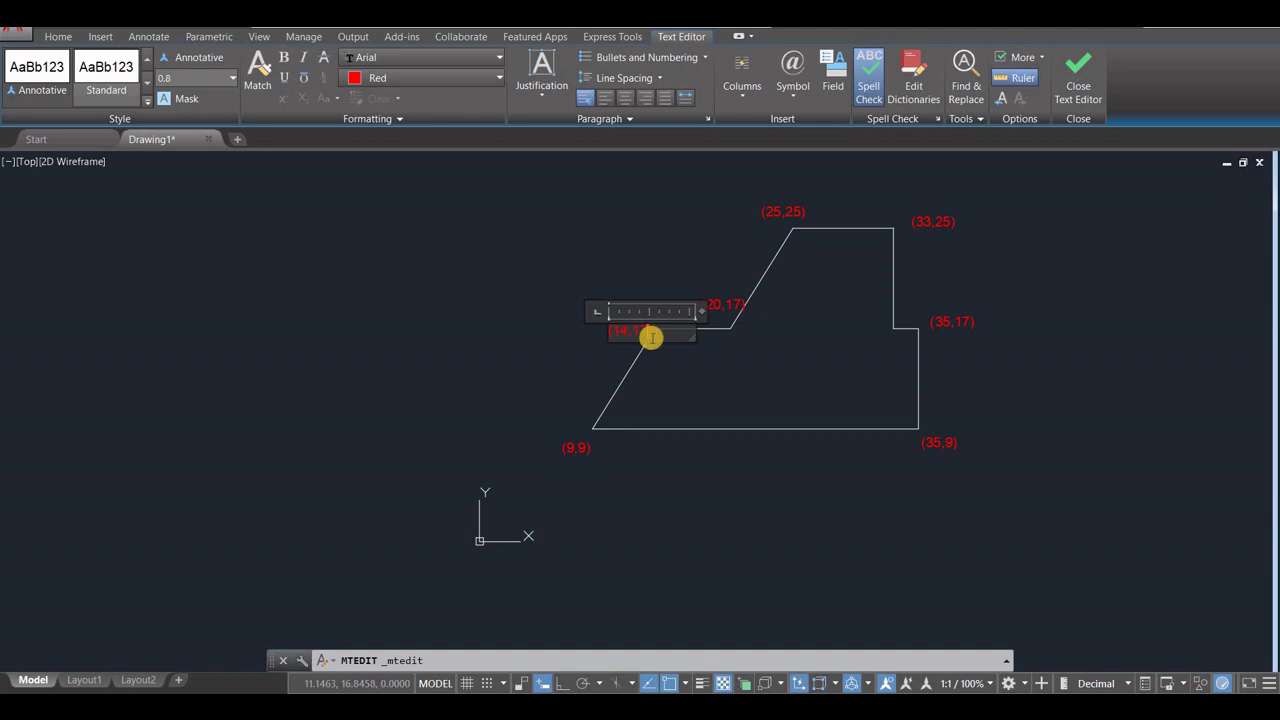
click(718, 393)
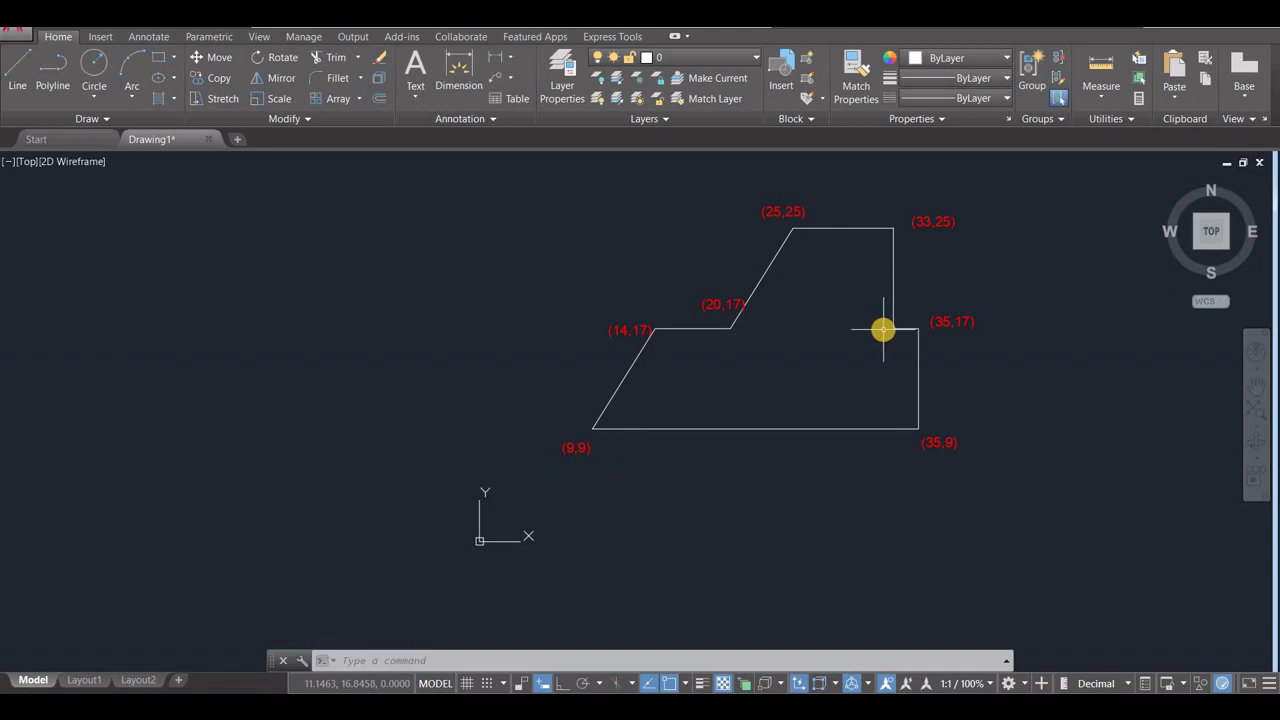
Step: Copy the "(35,17)" label to the inside of the outline, beside the right-hand step's inner corner
click(221, 82)
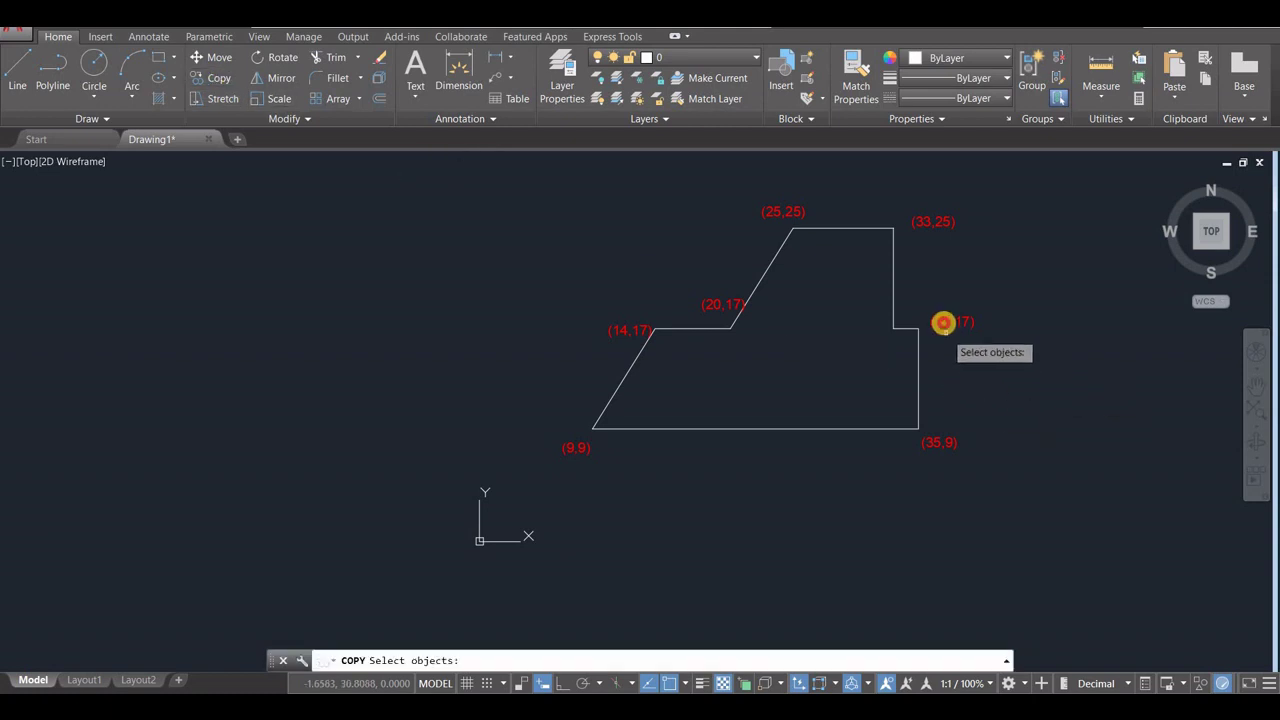
click(943, 322)
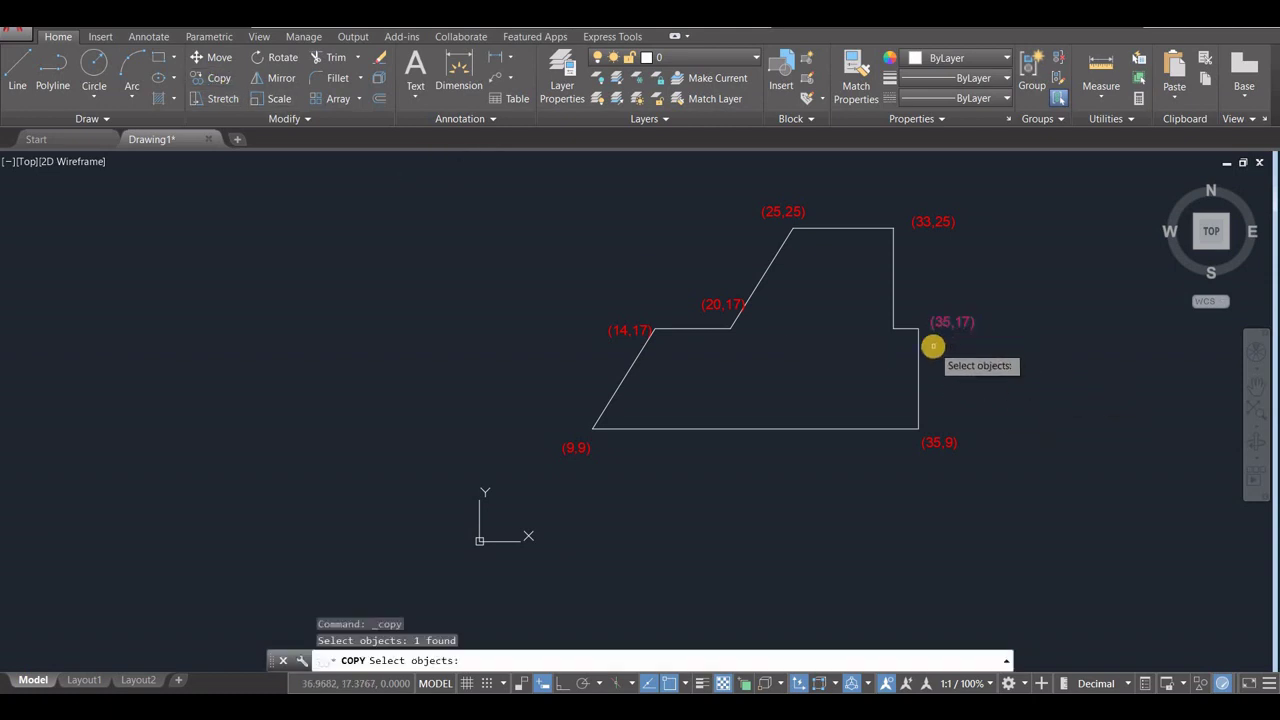
key(Return)
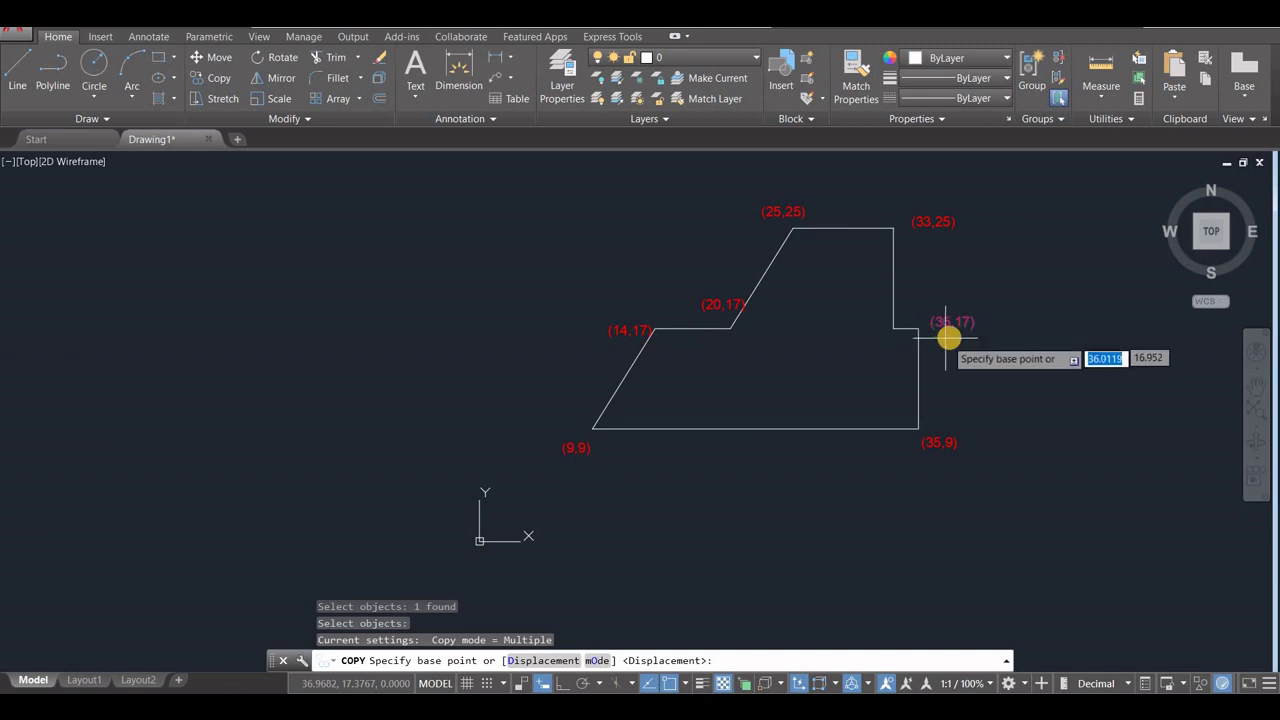
click(901, 335)
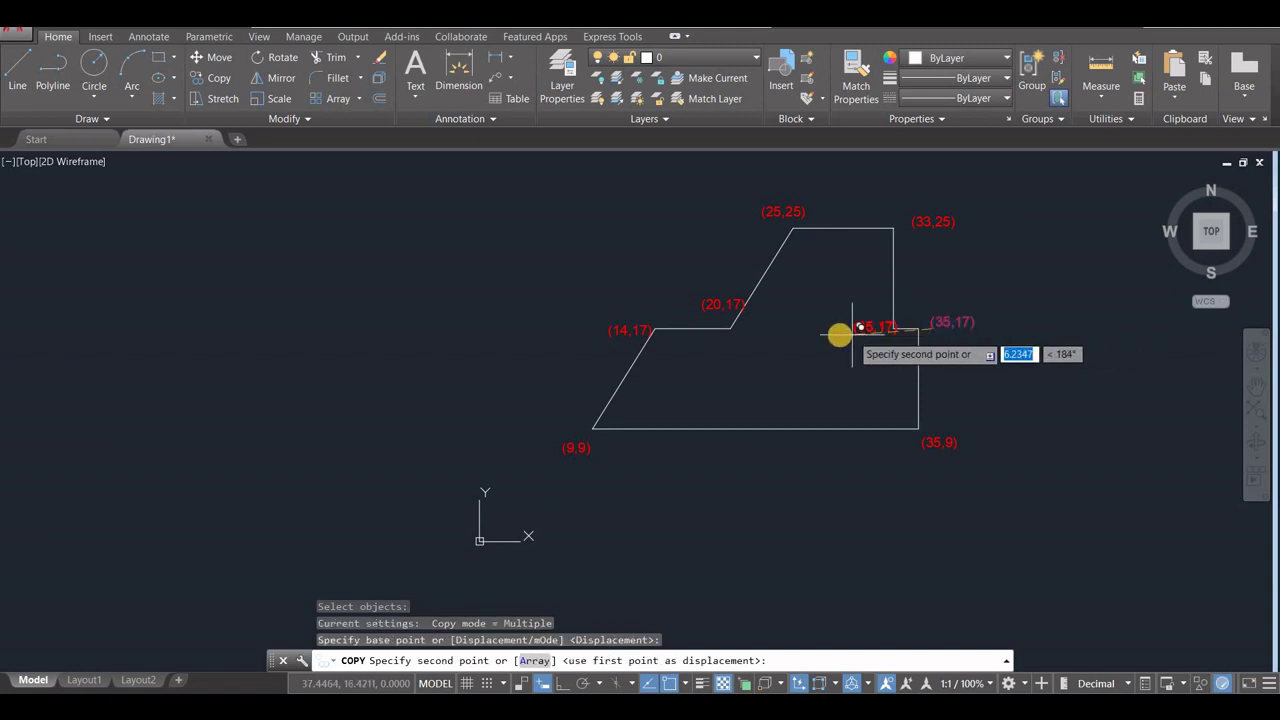
click(839, 336)
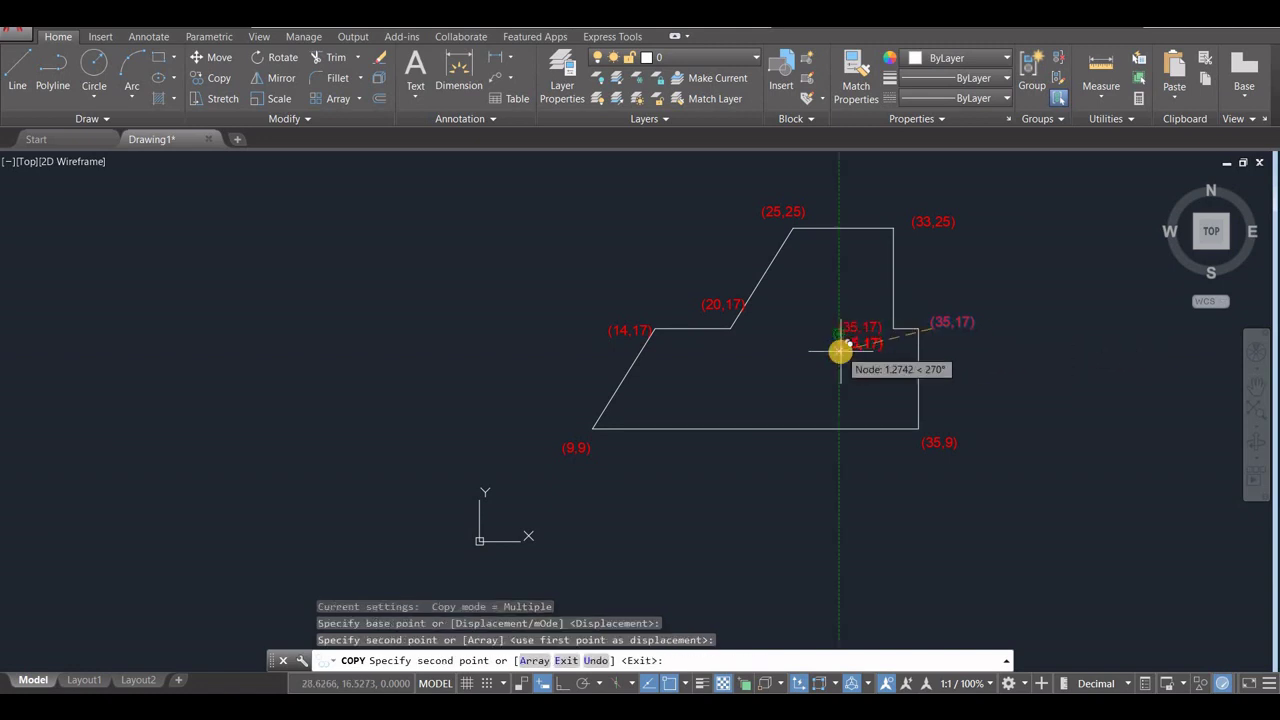
key(Escape)
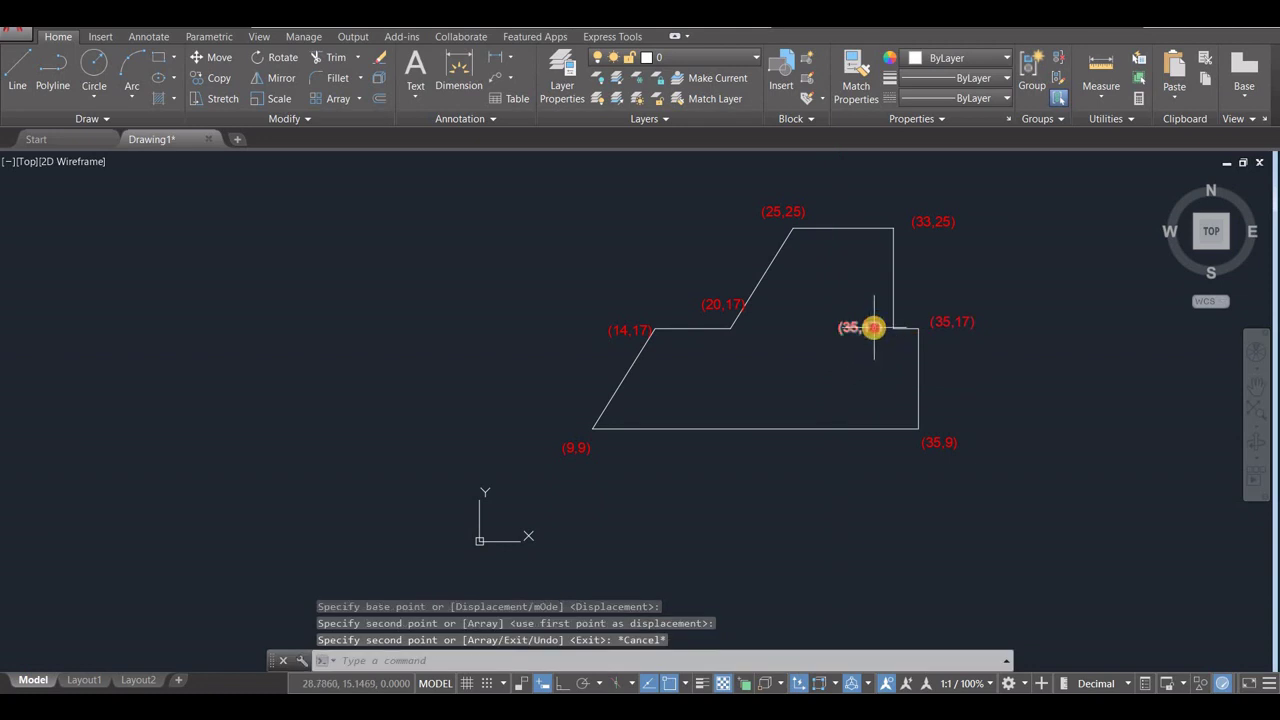
Step: Change the copied label beside the inner corner of the right-hand step to "(33,17)"
double_click(874, 328)
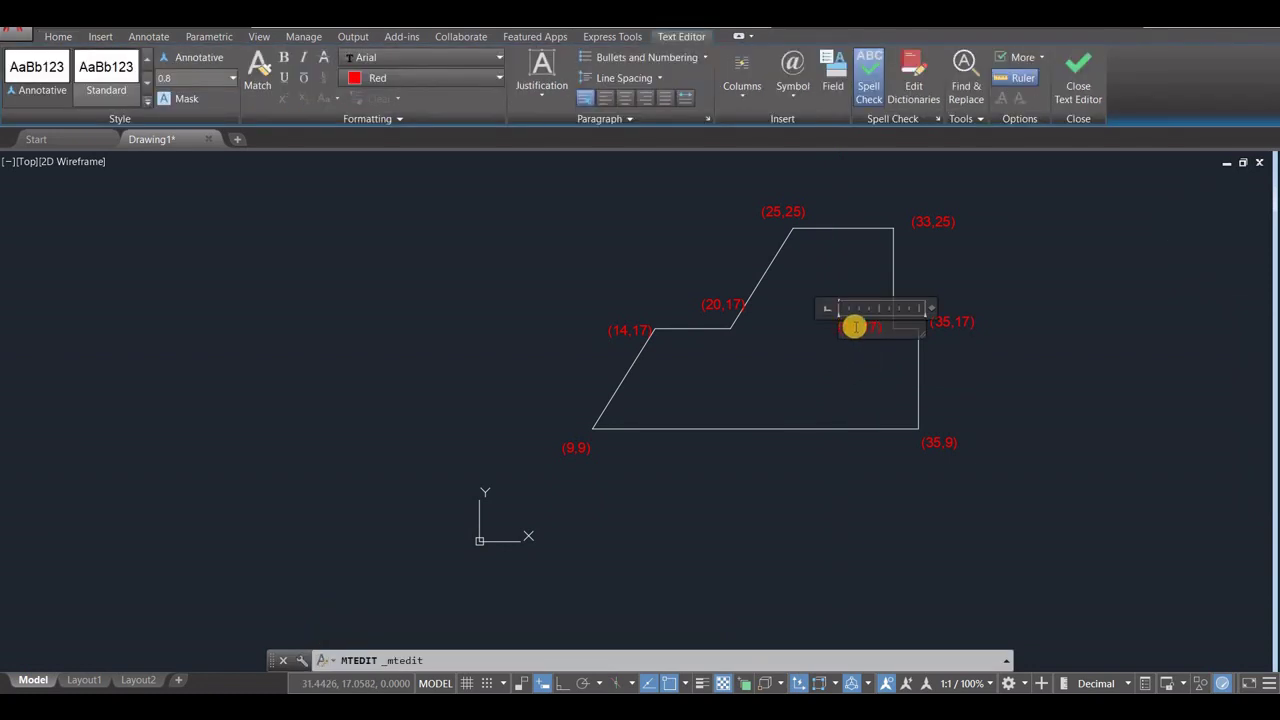
drag(855, 327, 871, 325)
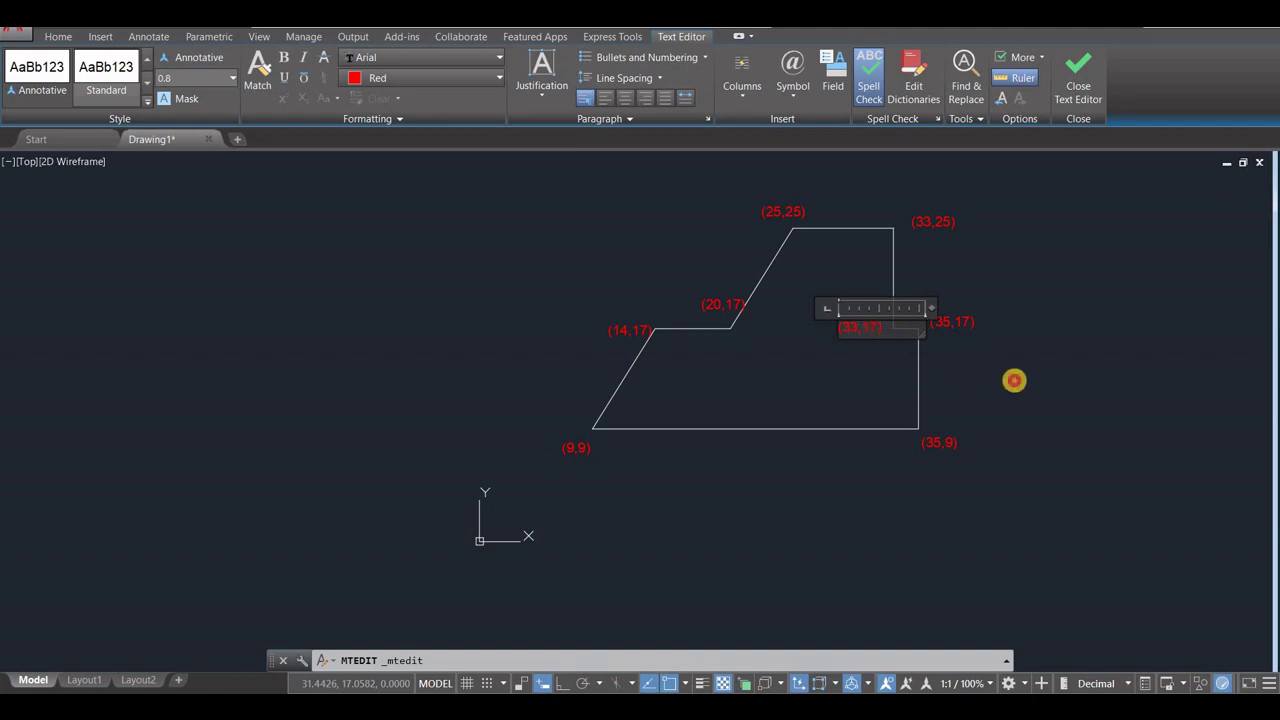
click(1014, 381)
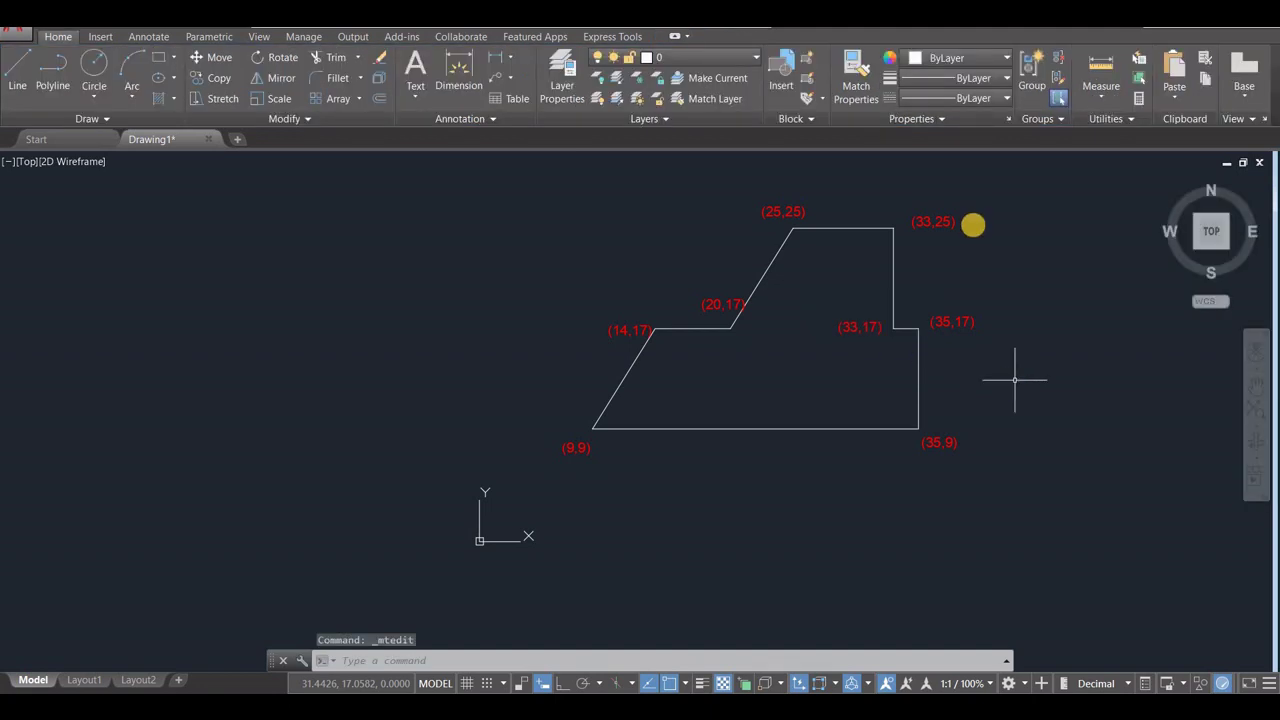
Step: Erase the whole outline together with all its coordinate labels
scroll(856, 202, up, 2)
middle_drag(734, 443, 660, 431)
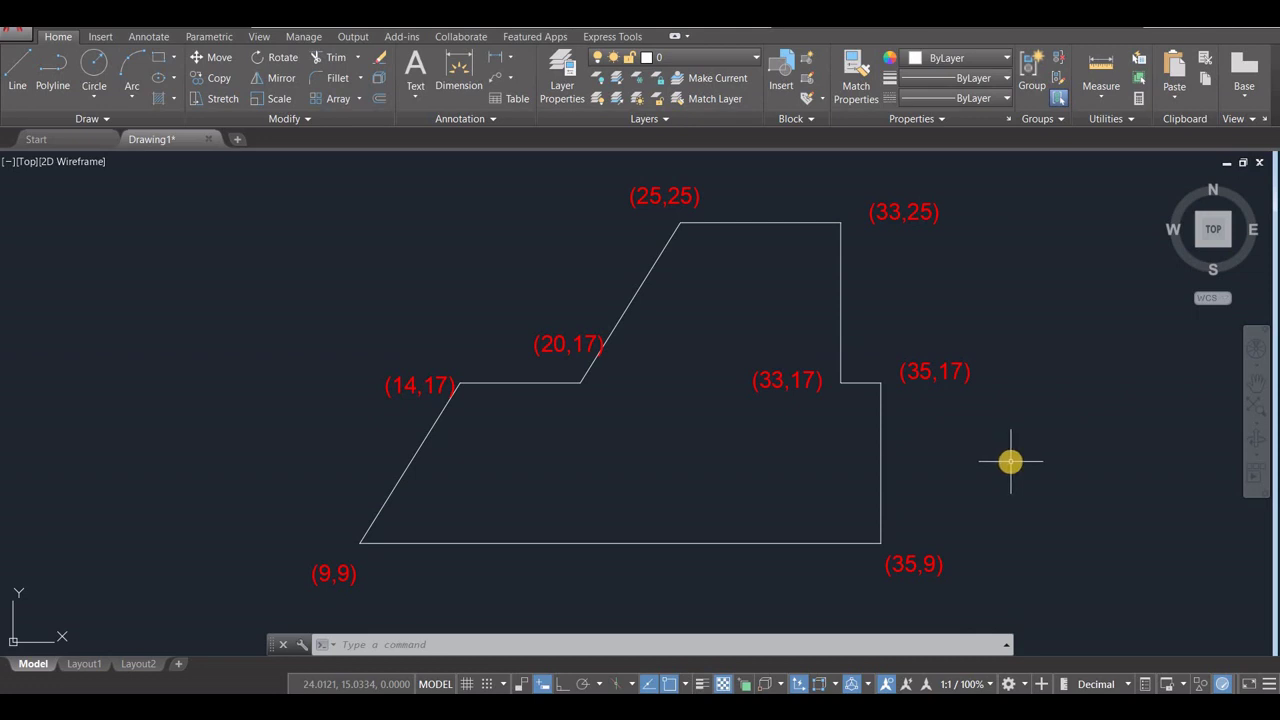
key(ctrl+a)
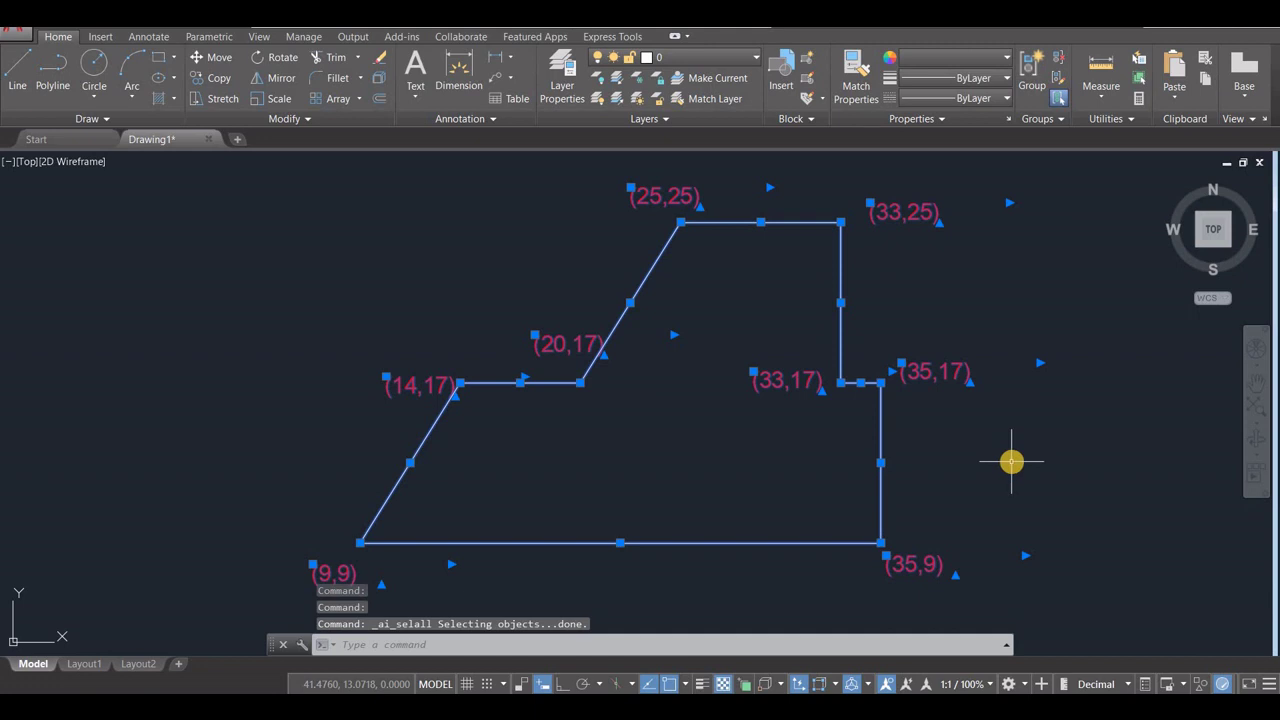
key(Delete)
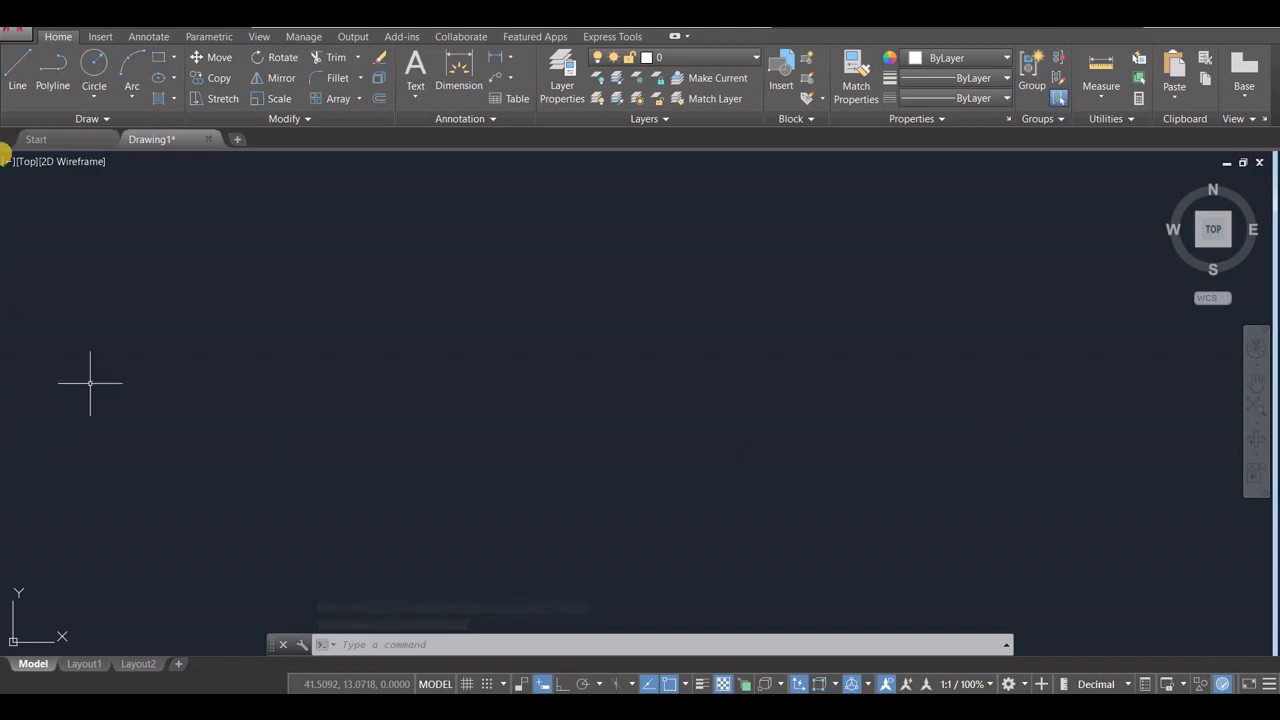
Step: Draw a line from absolute point 9,9 sloping up to the right, about 22 units long at about 26°
click(17, 70)
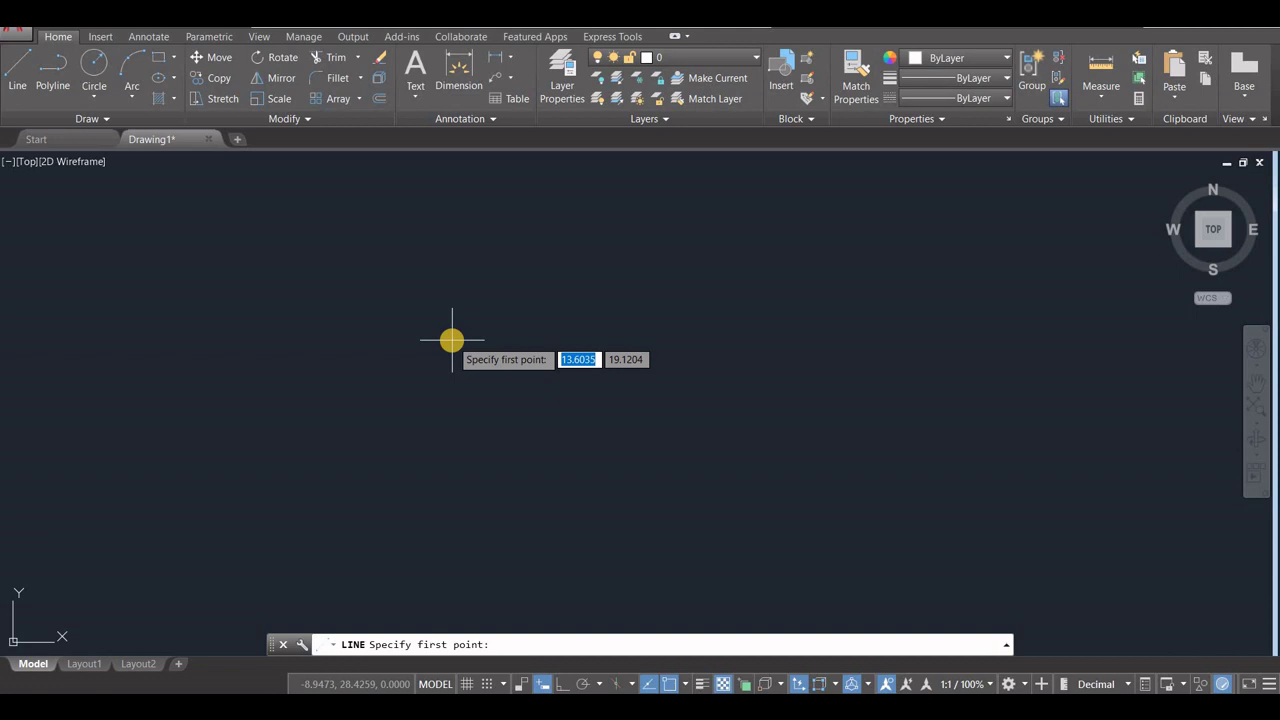
text(9)
key(Tab)
text(9)
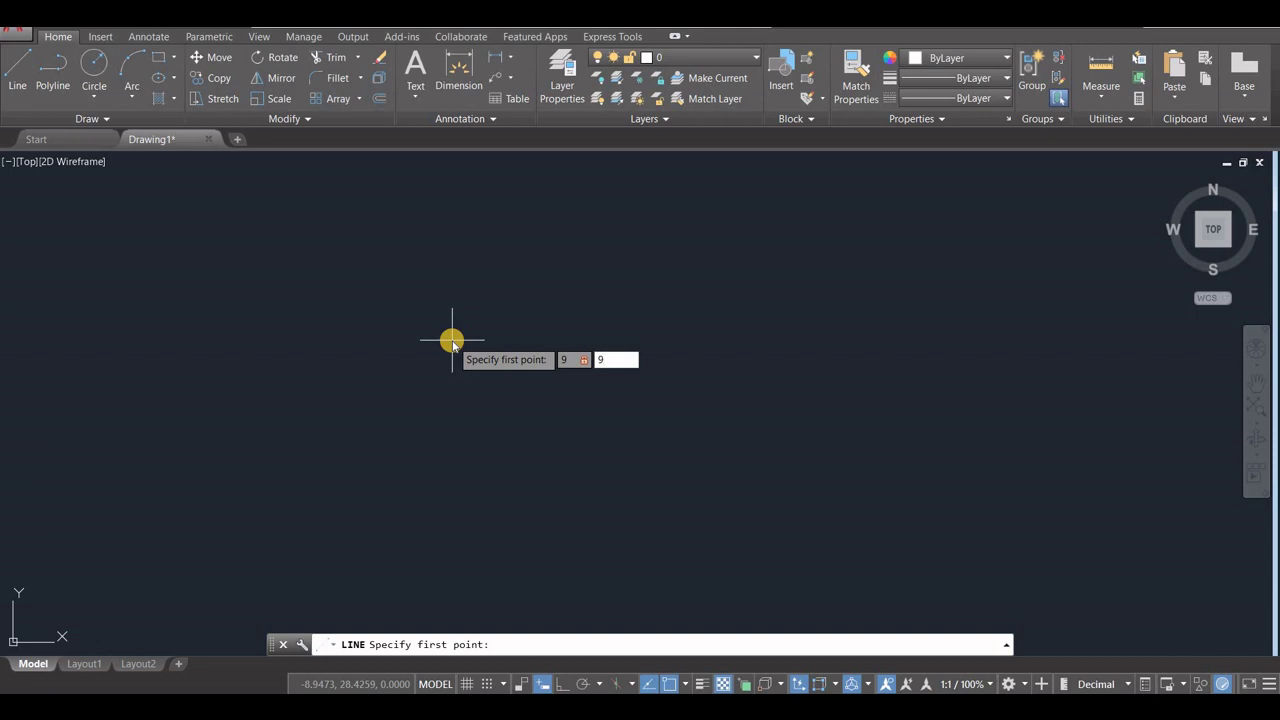
key(Return)
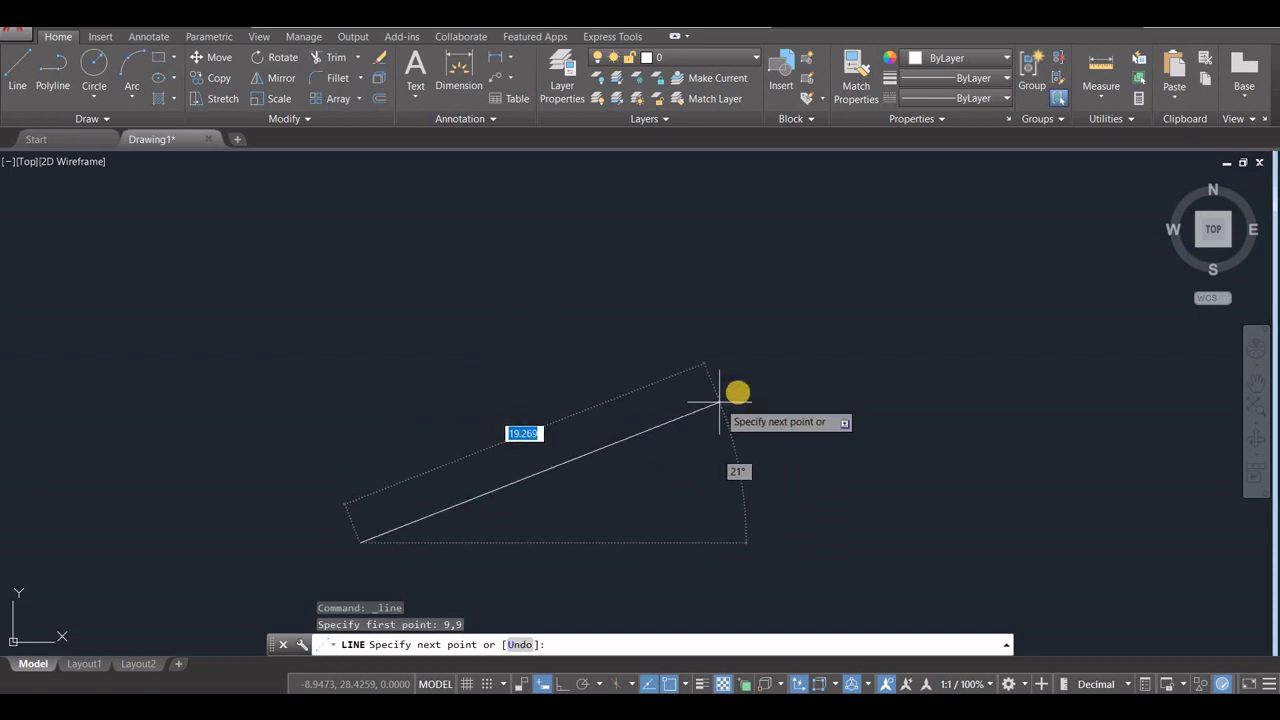
click(755, 352)
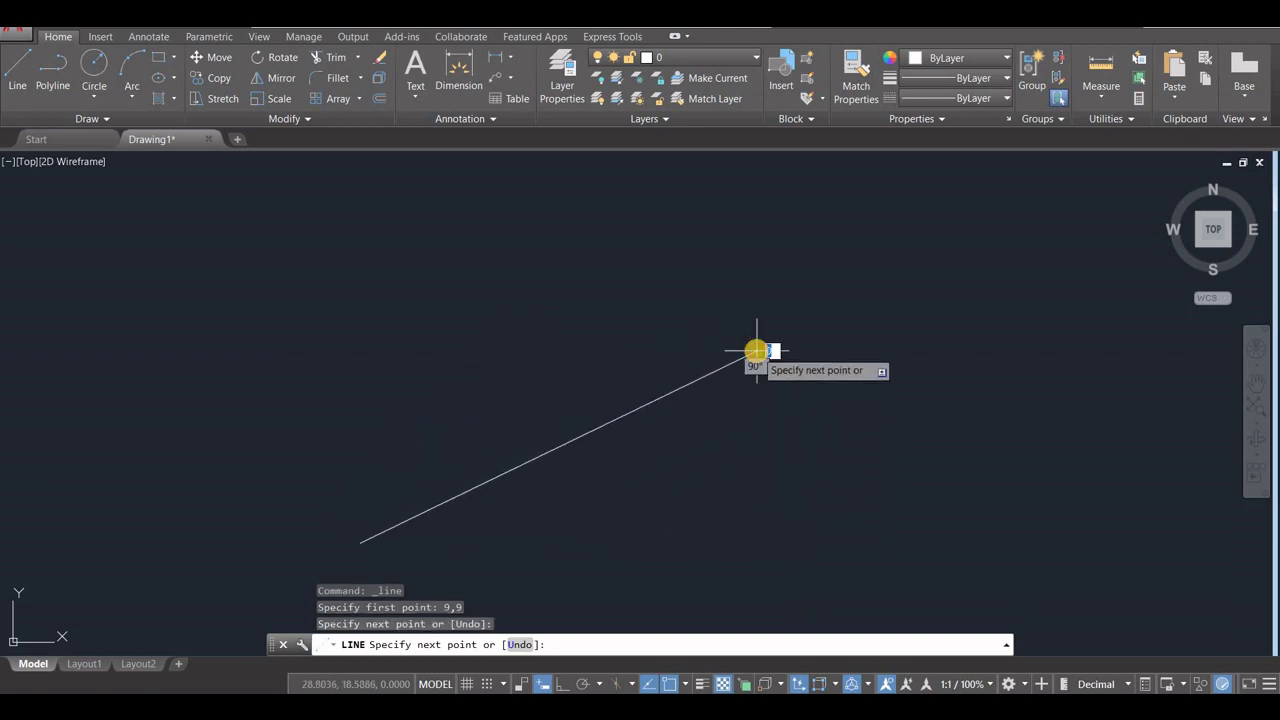
key(Escape)
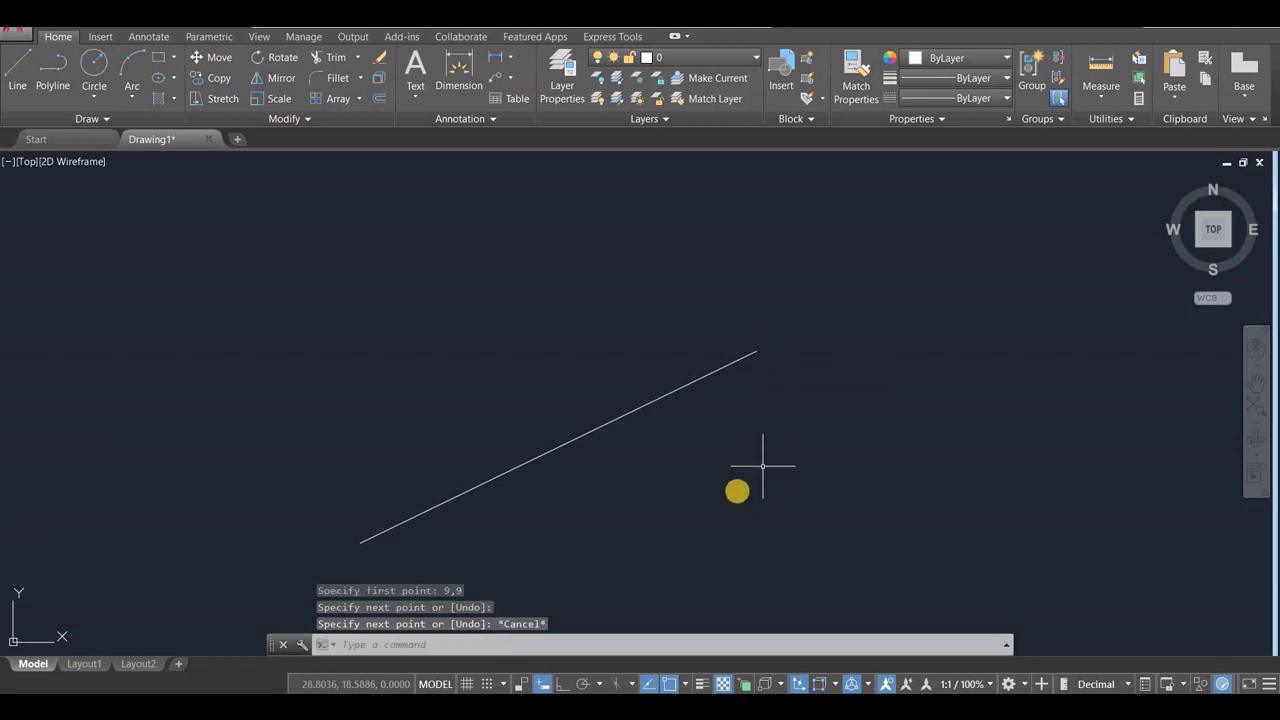
Step: Display the sloping line's properties in a floating palette and set its end point to X 35, Y 9
click(610, 424)
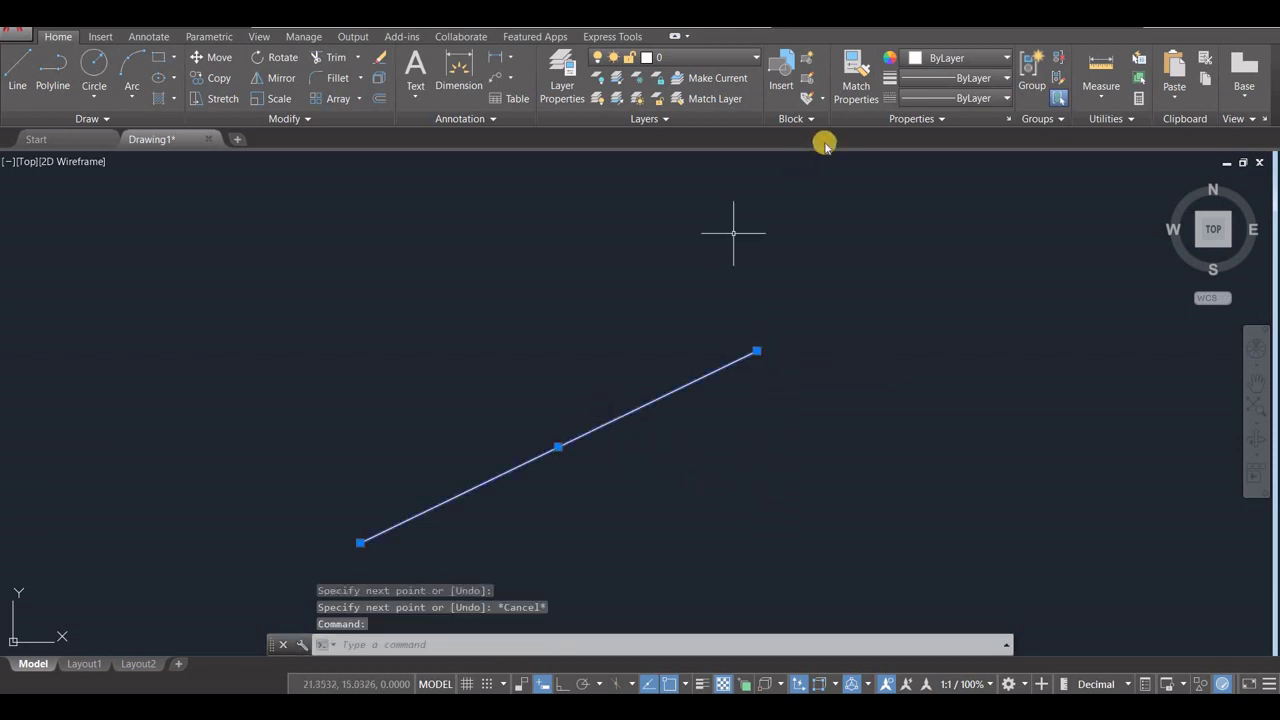
click(1006, 120)
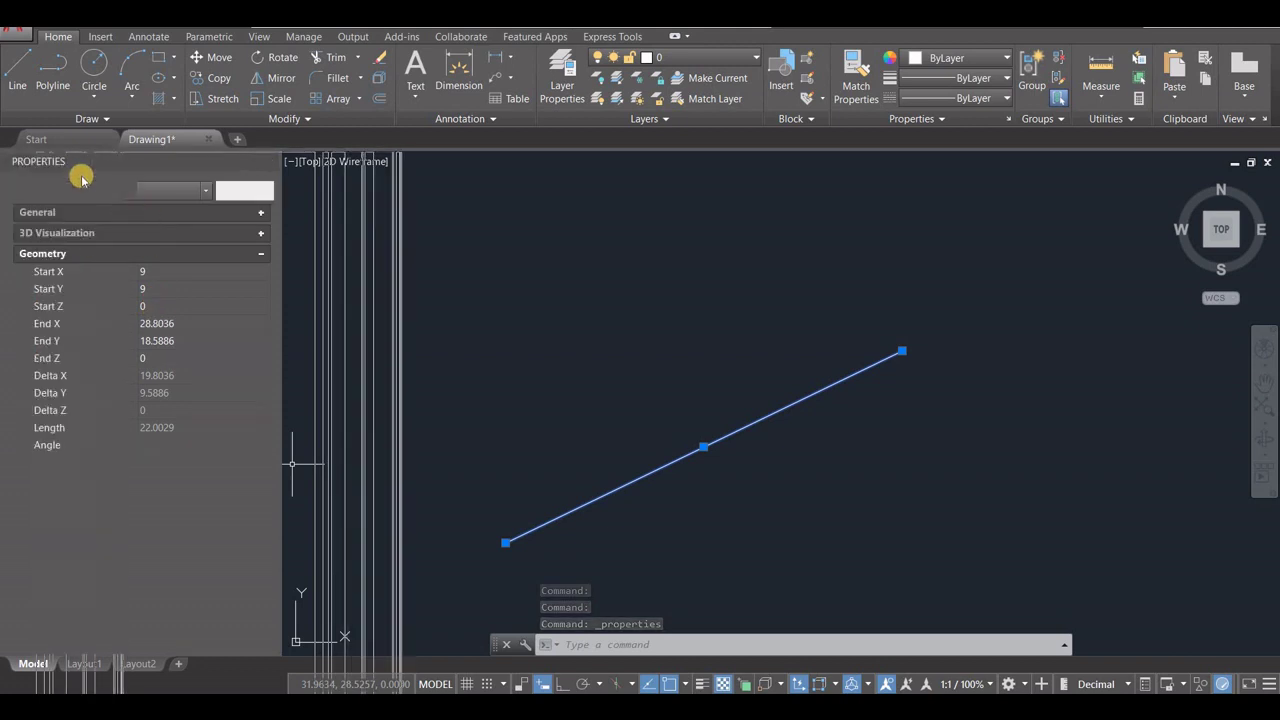
drag(58, 167, 143, 229)
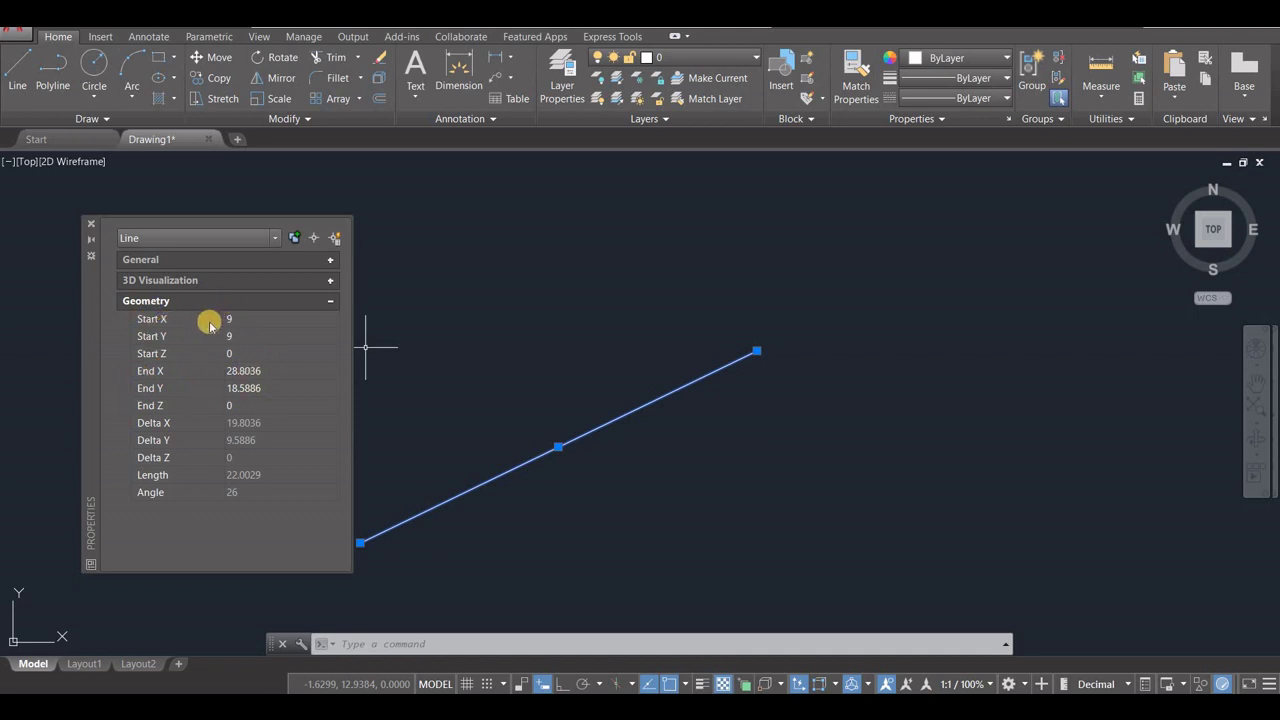
click(238, 371)
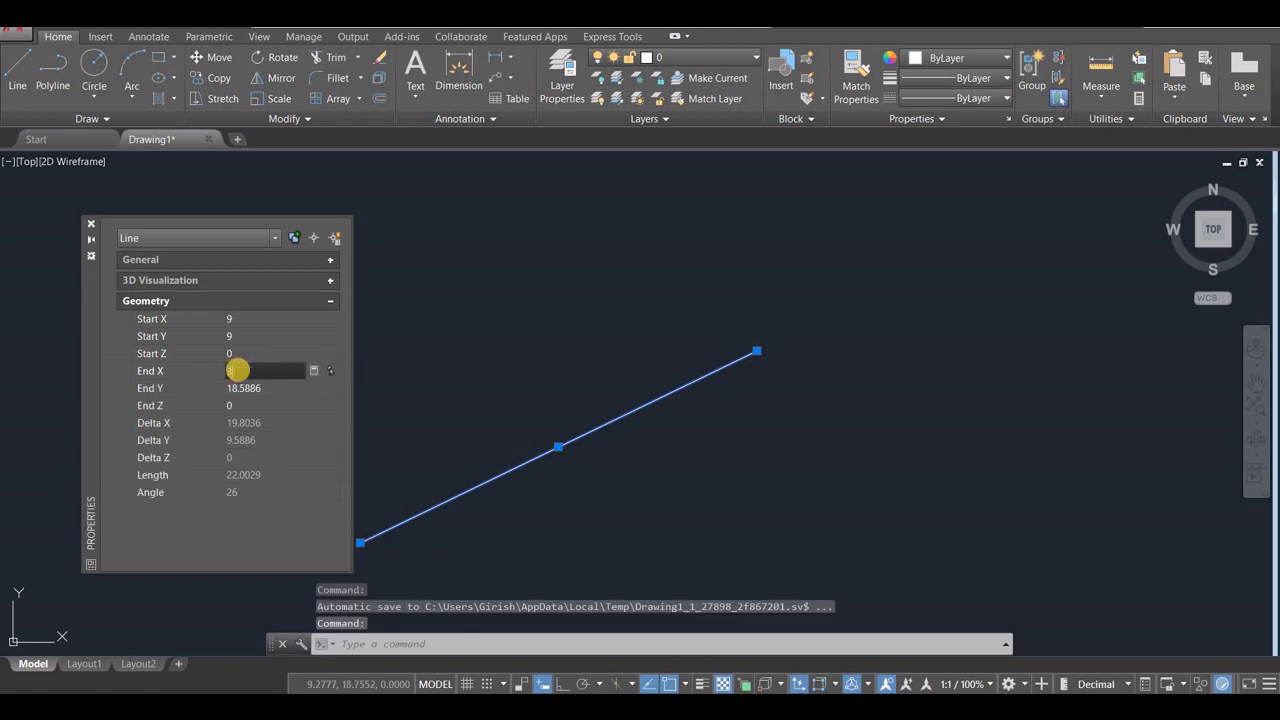
text(35)
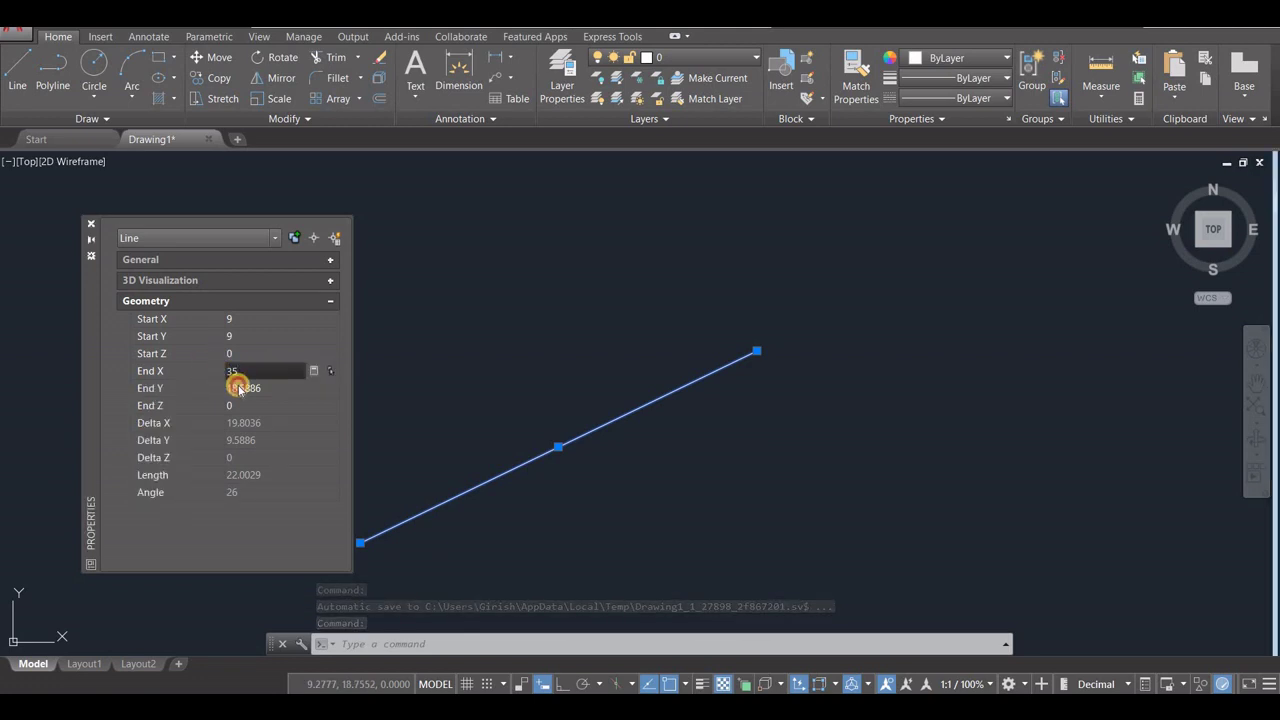
click(238, 388)
text(9)
key(Tab)
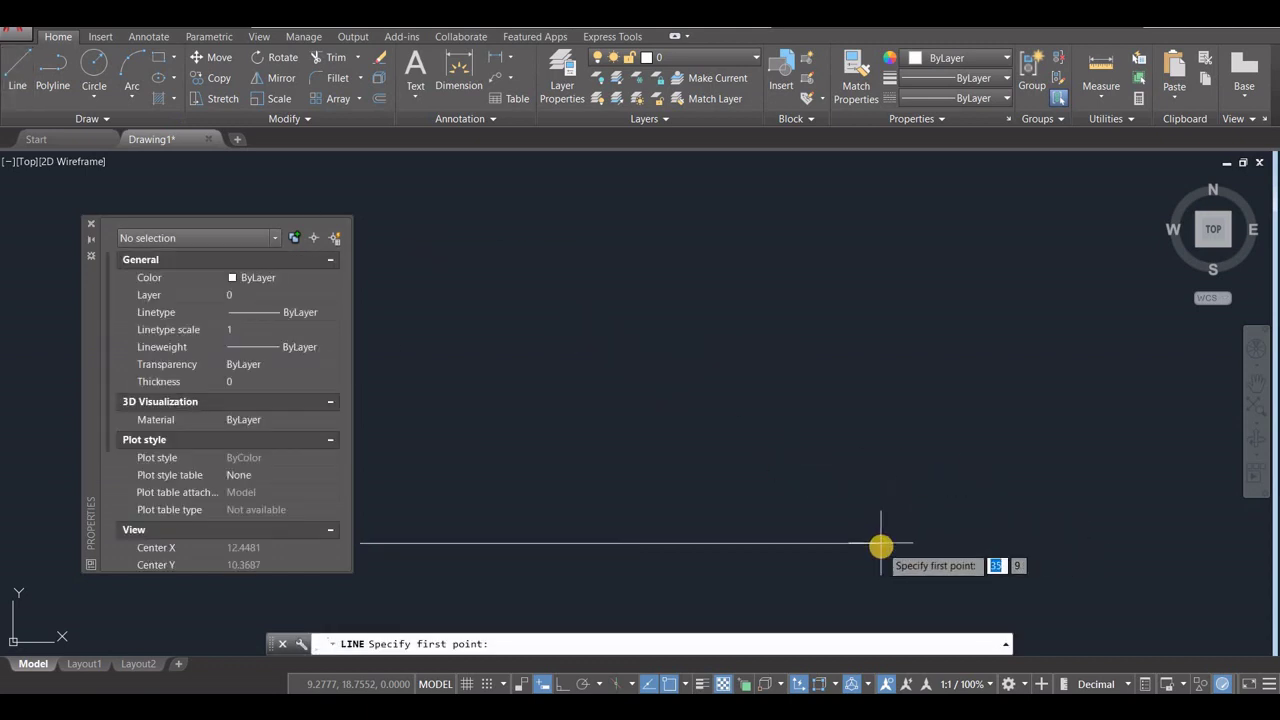
Step: Draw a line upward from the right end of the base line and set its end point to X 35, Y 17
click(881, 545)
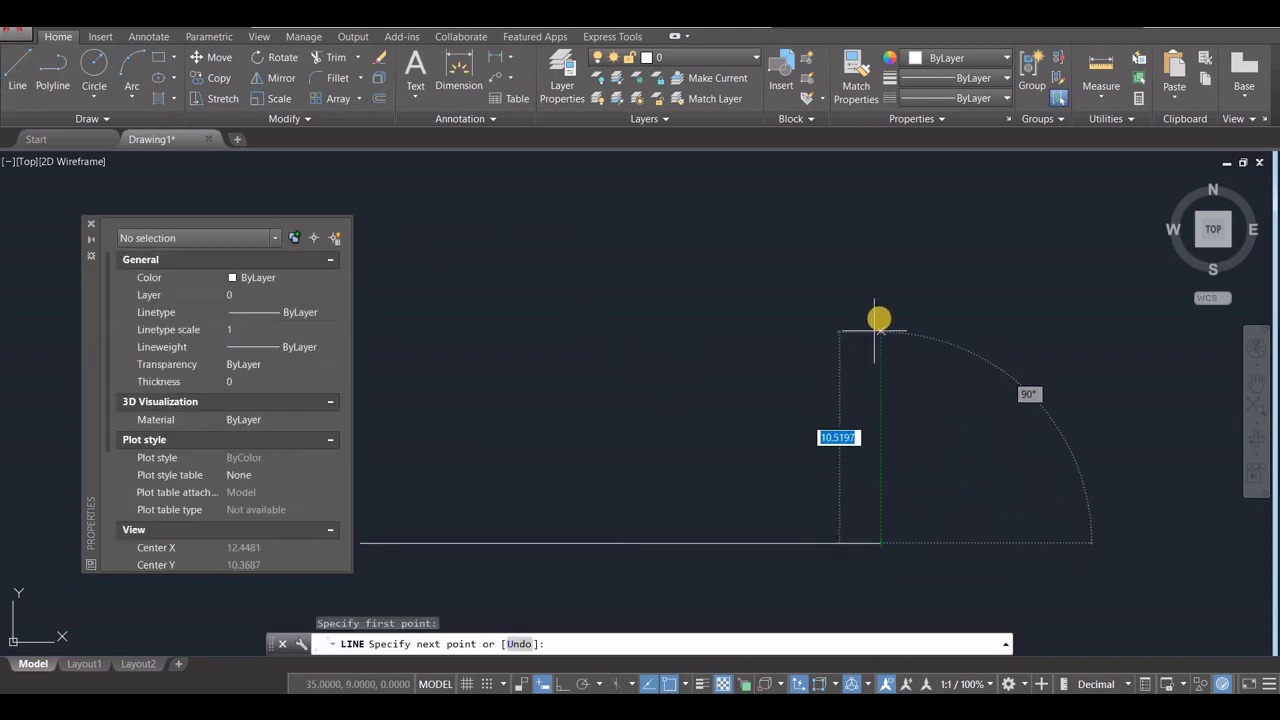
click(893, 300)
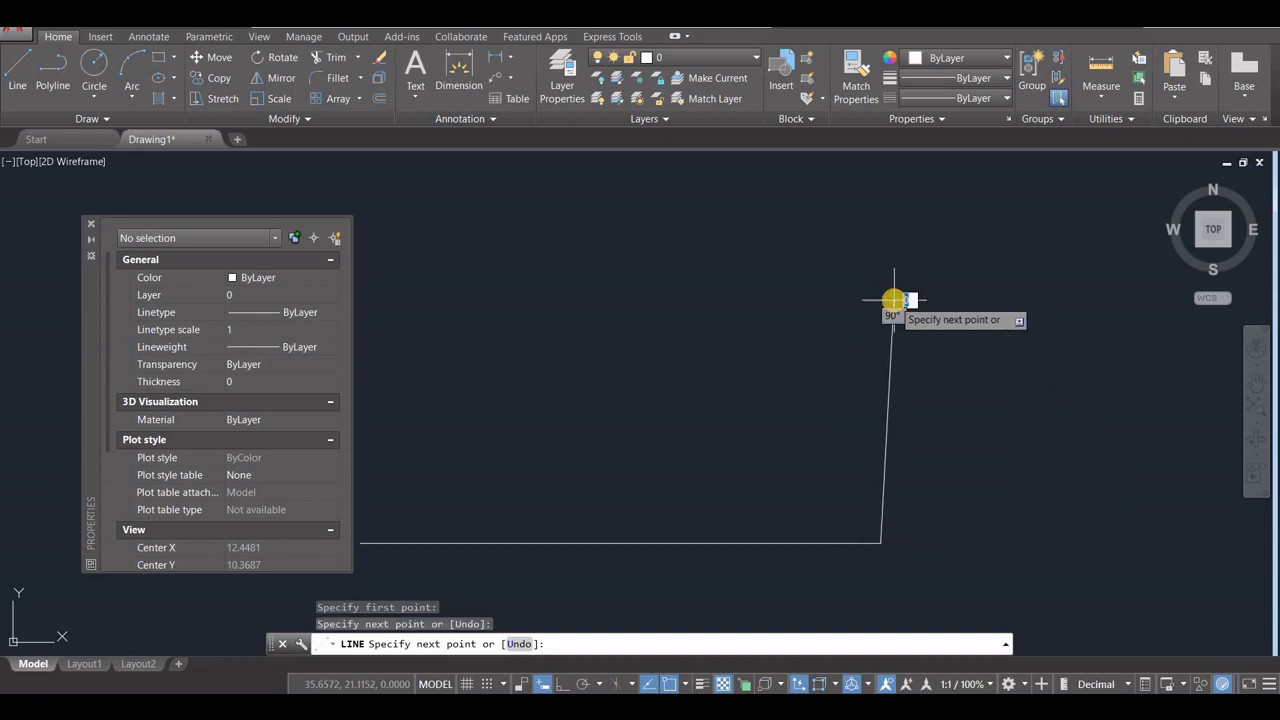
key(Escape)
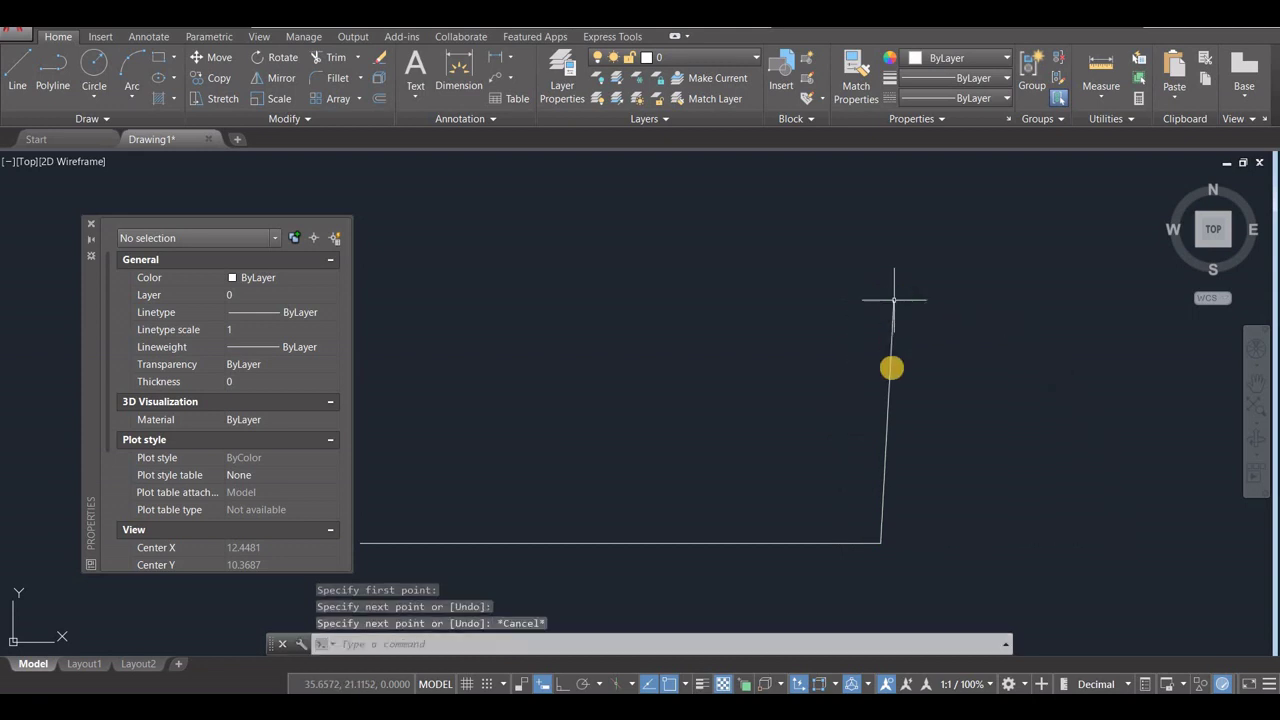
click(891, 368)
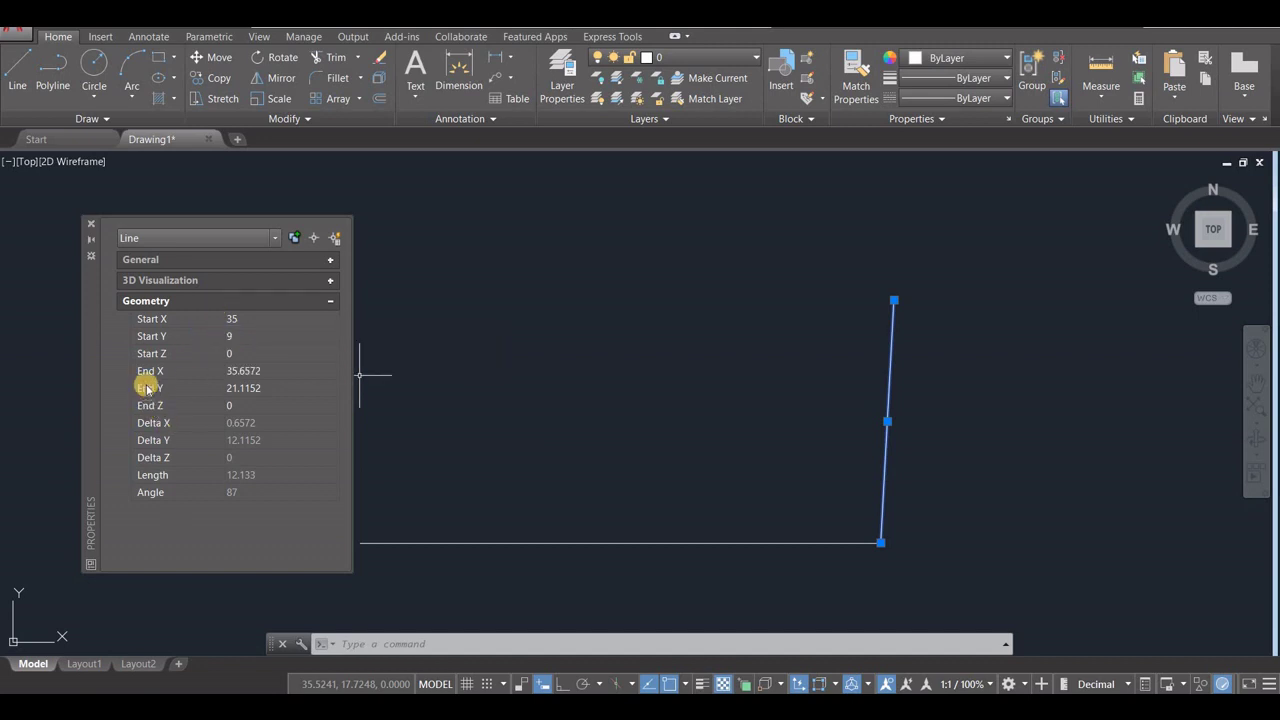
click(240, 370)
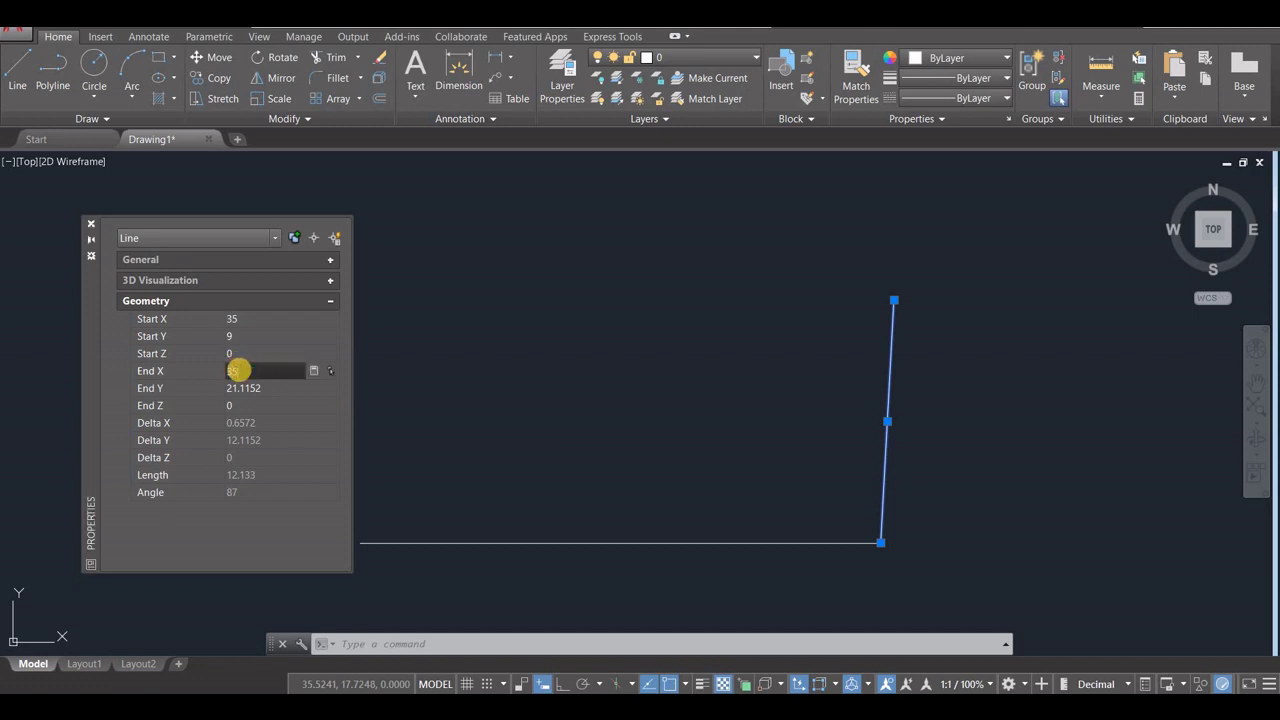
click(237, 388)
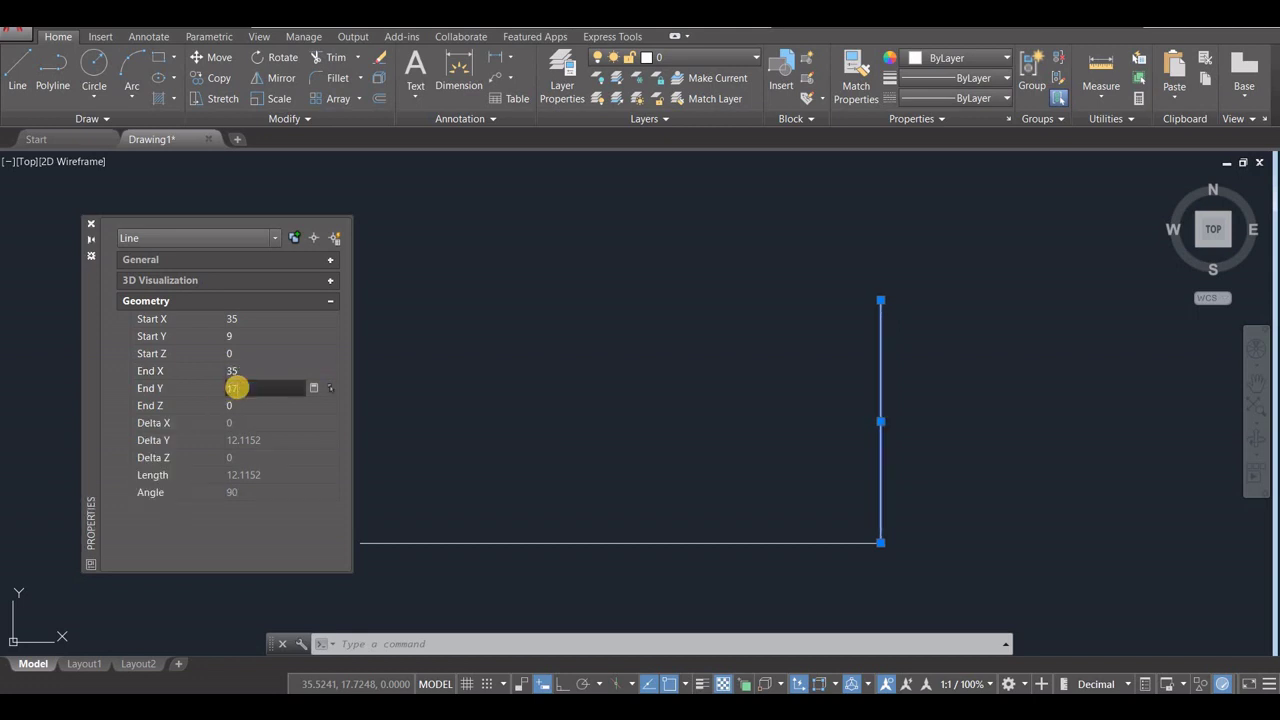
key(Tab)
Step: Draw a short horizontal line leftward from the top of the right-hand vertical and set its end X to 33
click(17, 70)
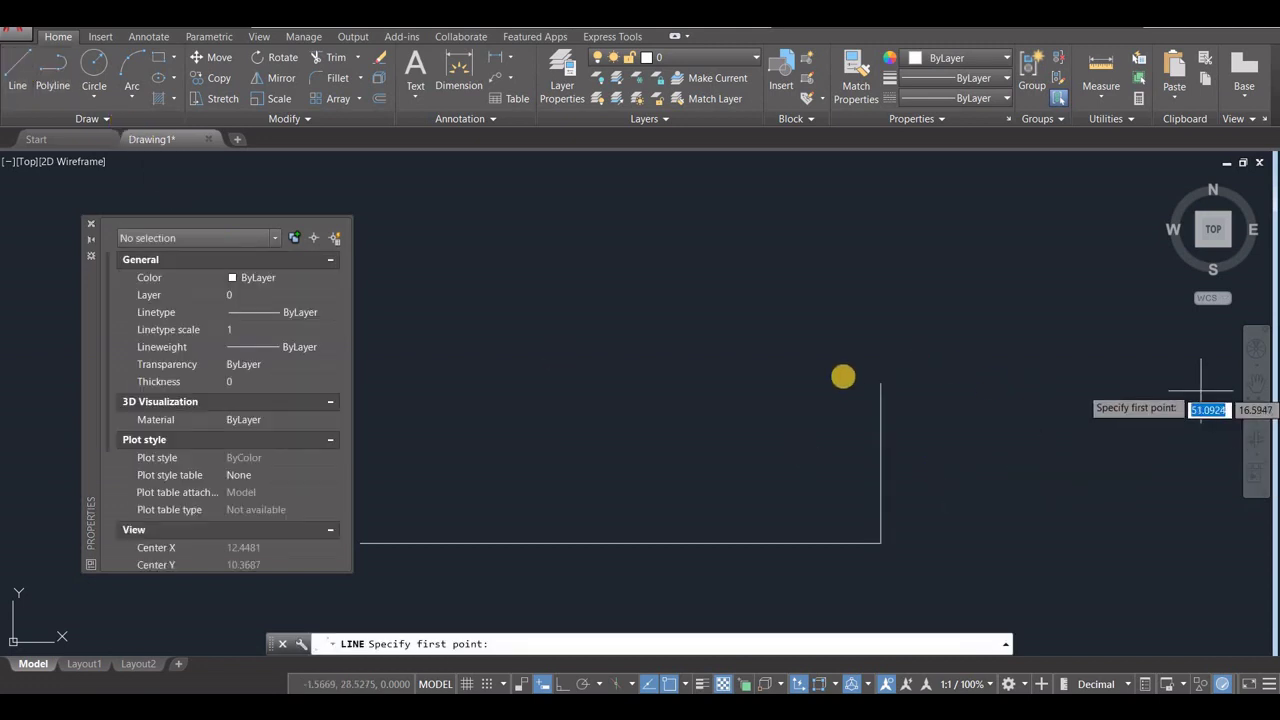
click(880, 383)
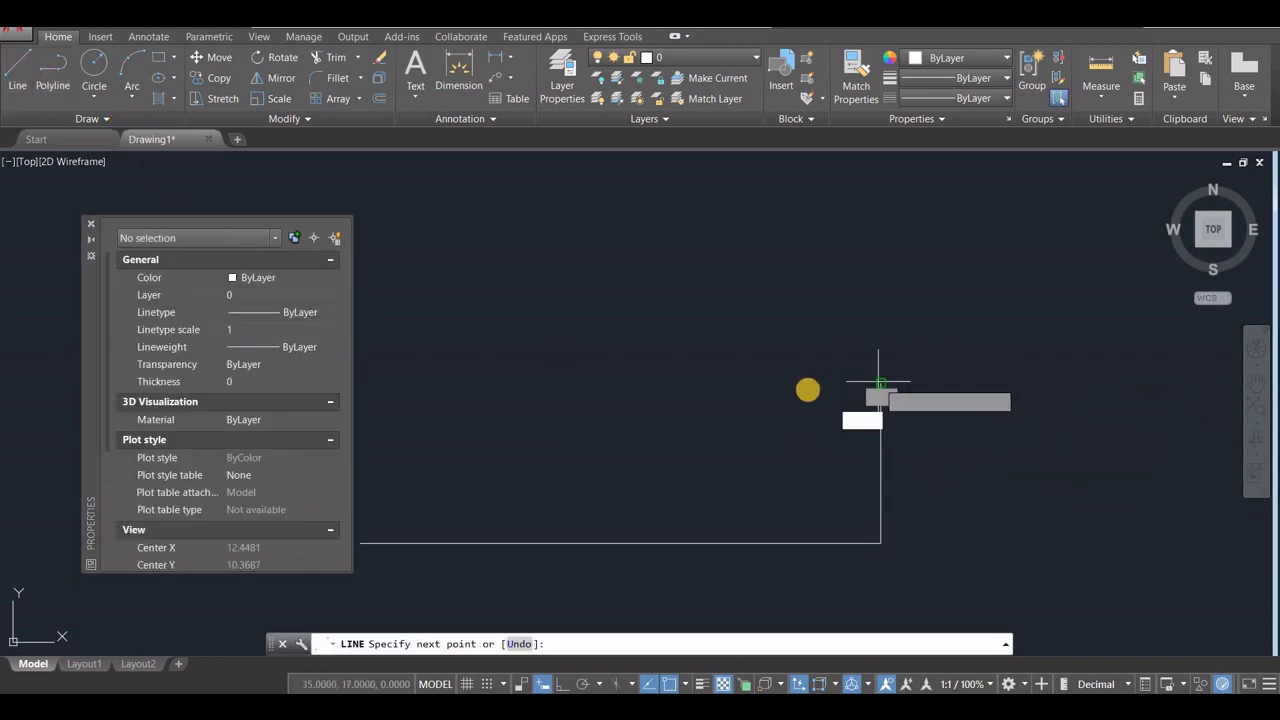
key(Escape)
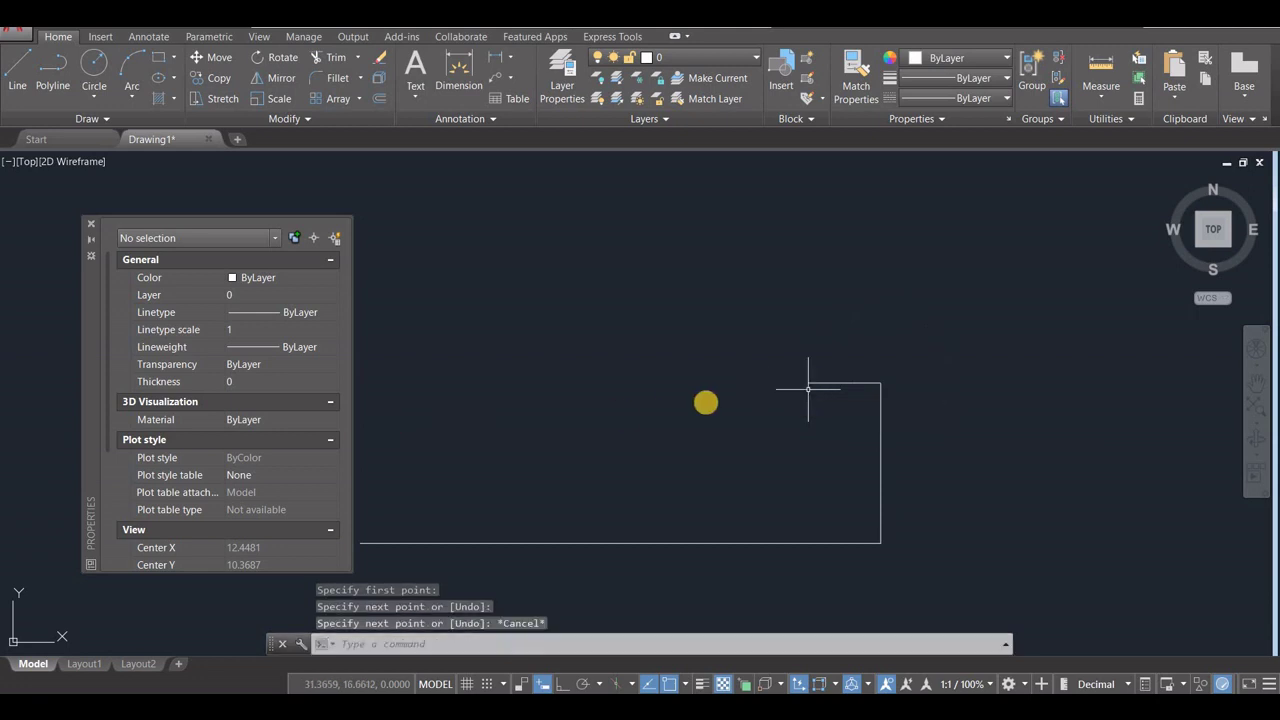
click(828, 383)
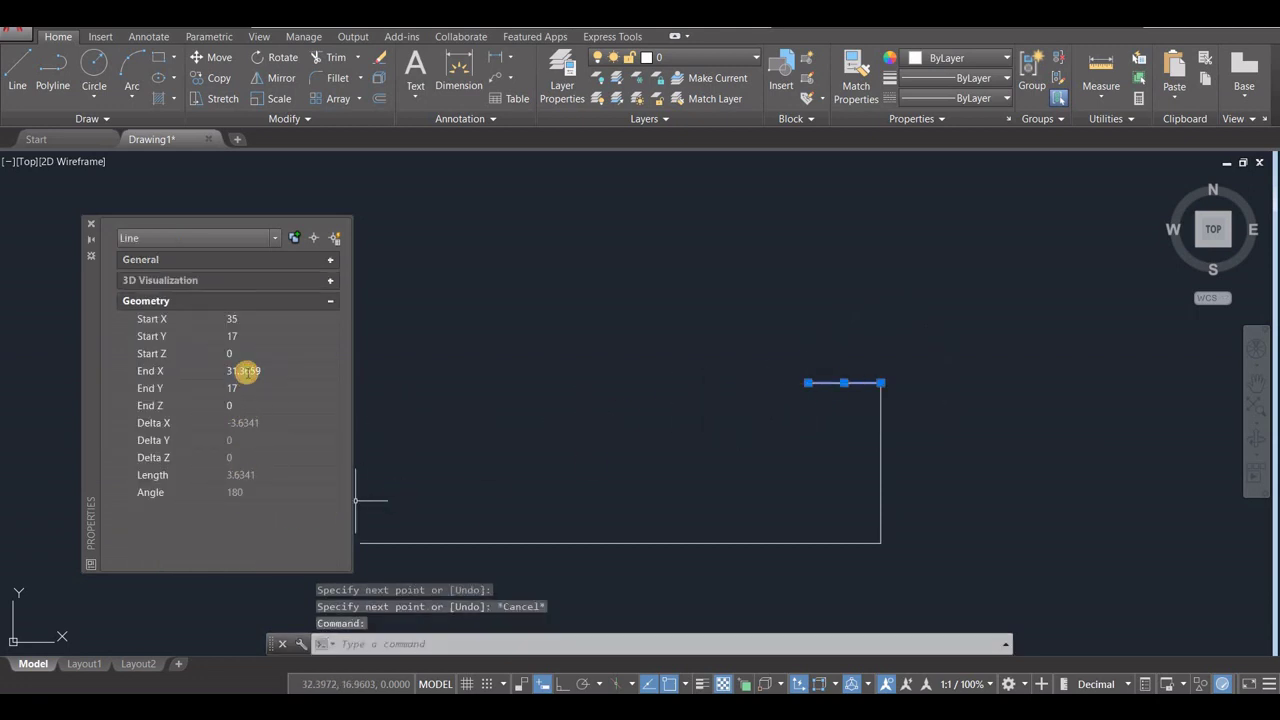
click(246, 371)
text(33)
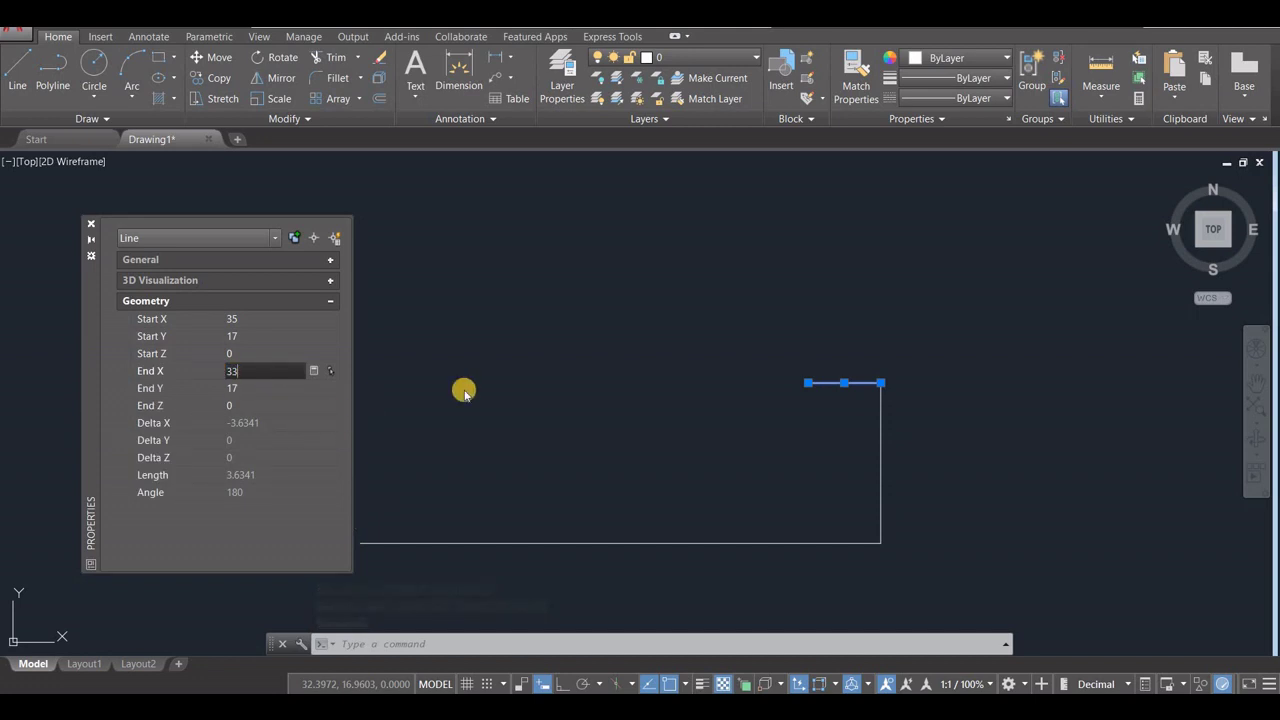
key(Return)
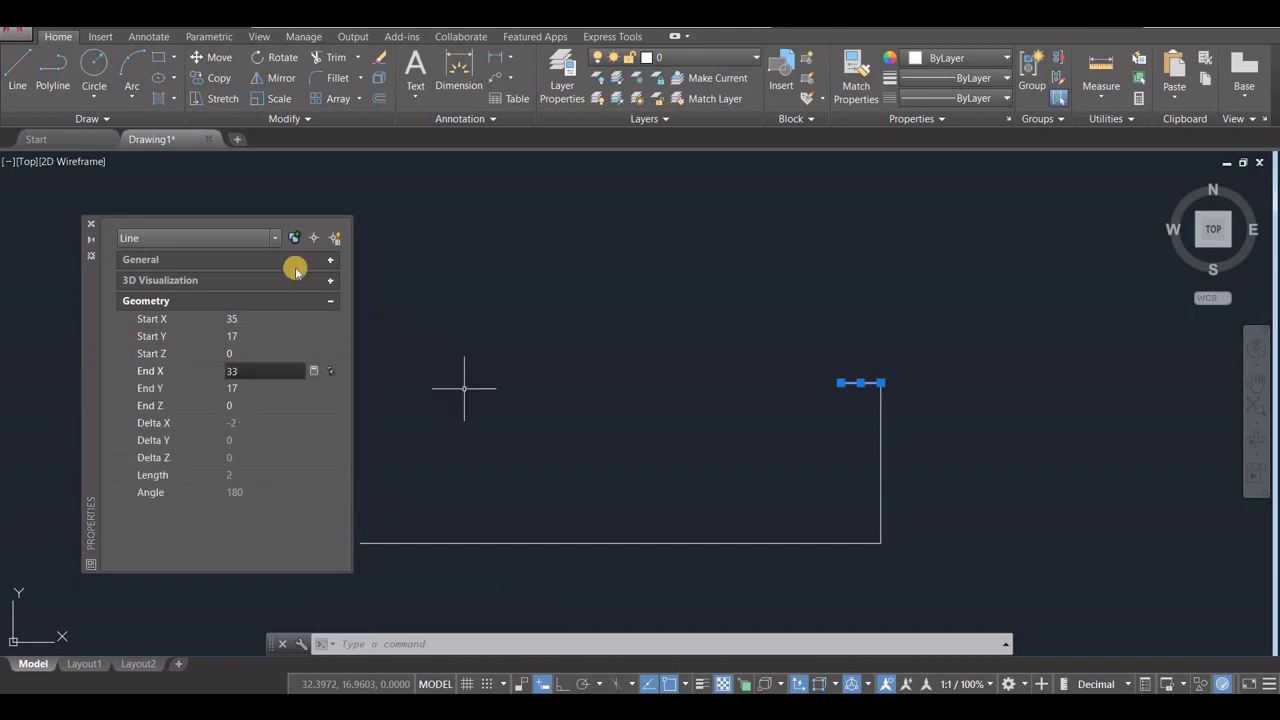
Step: Draw a nearly vertical line about 8.6 units long upward from the left end of the short horizontal step
click(15, 63)
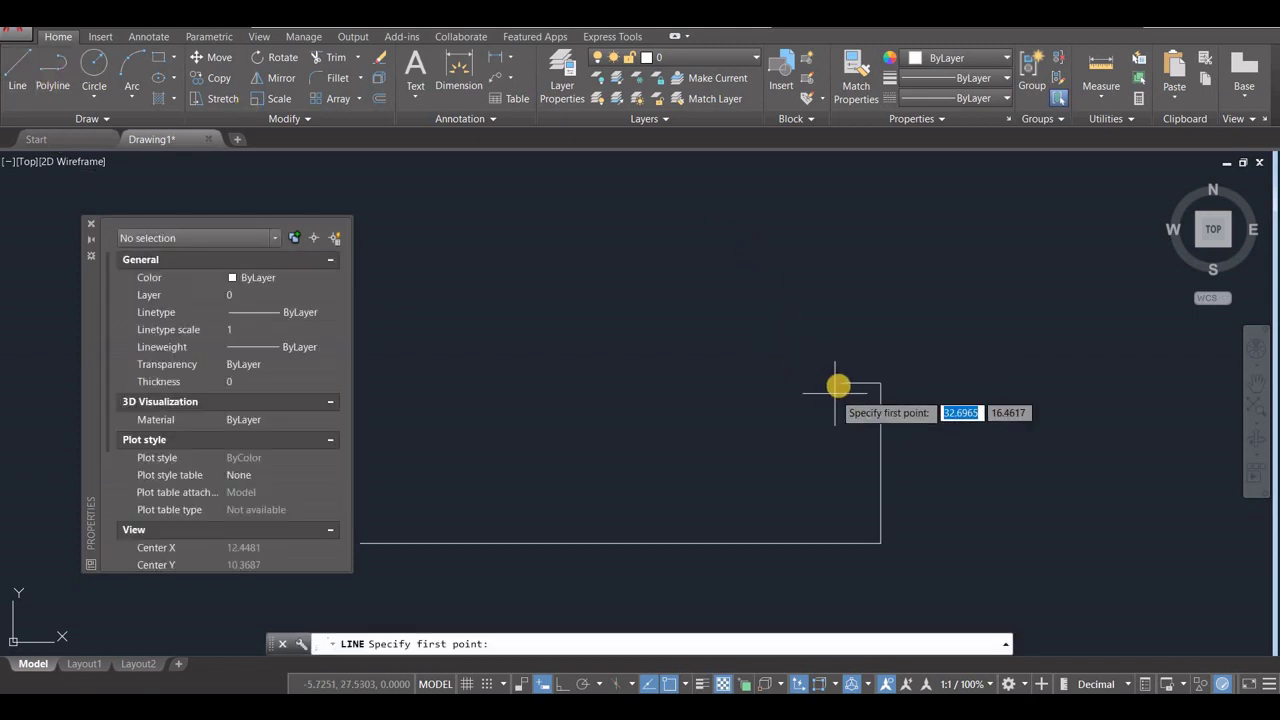
click(840, 384)
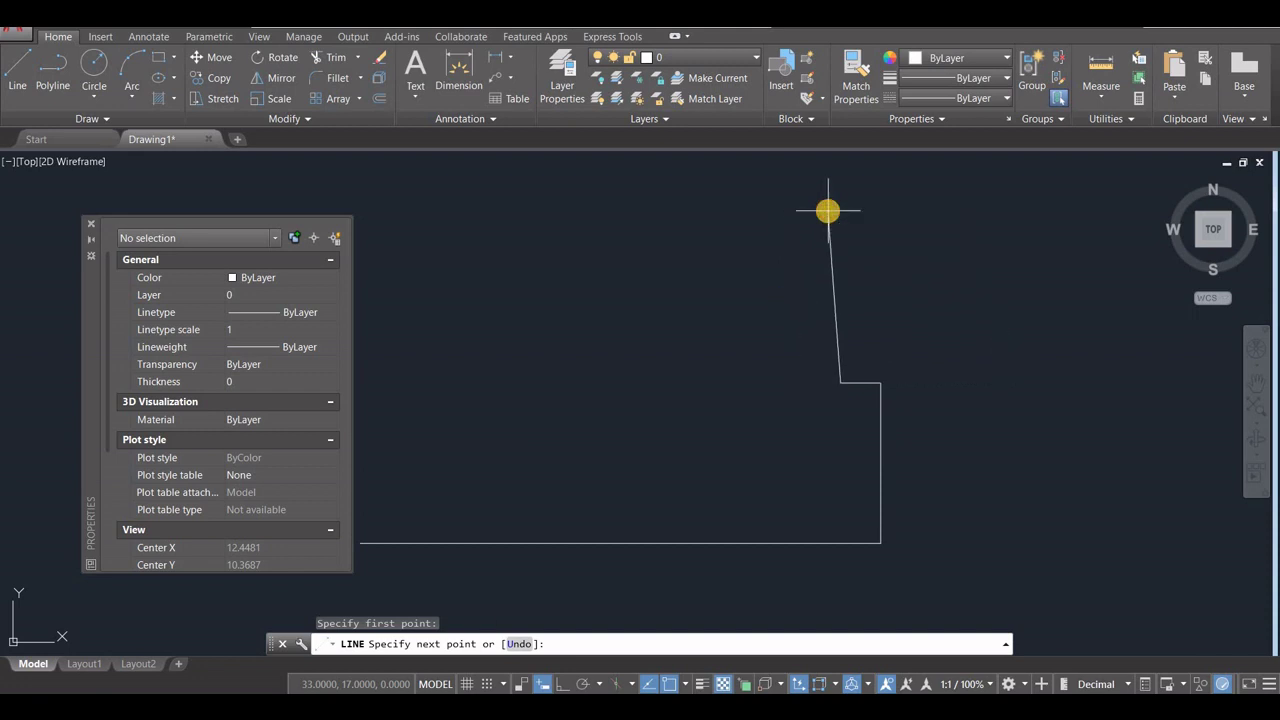
click(828, 211)
key(Escape)
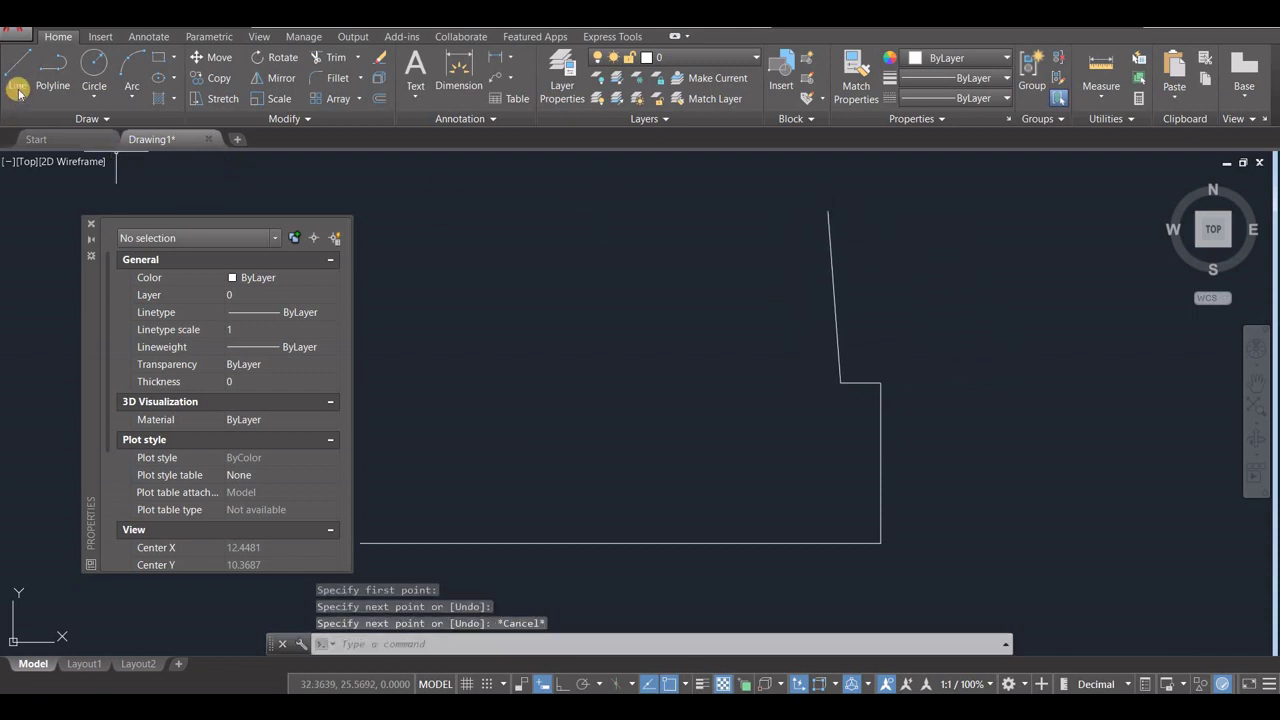
Step: Set the end point of the nearly vertical line above the short step to X 33, Y 25
click(832, 280)
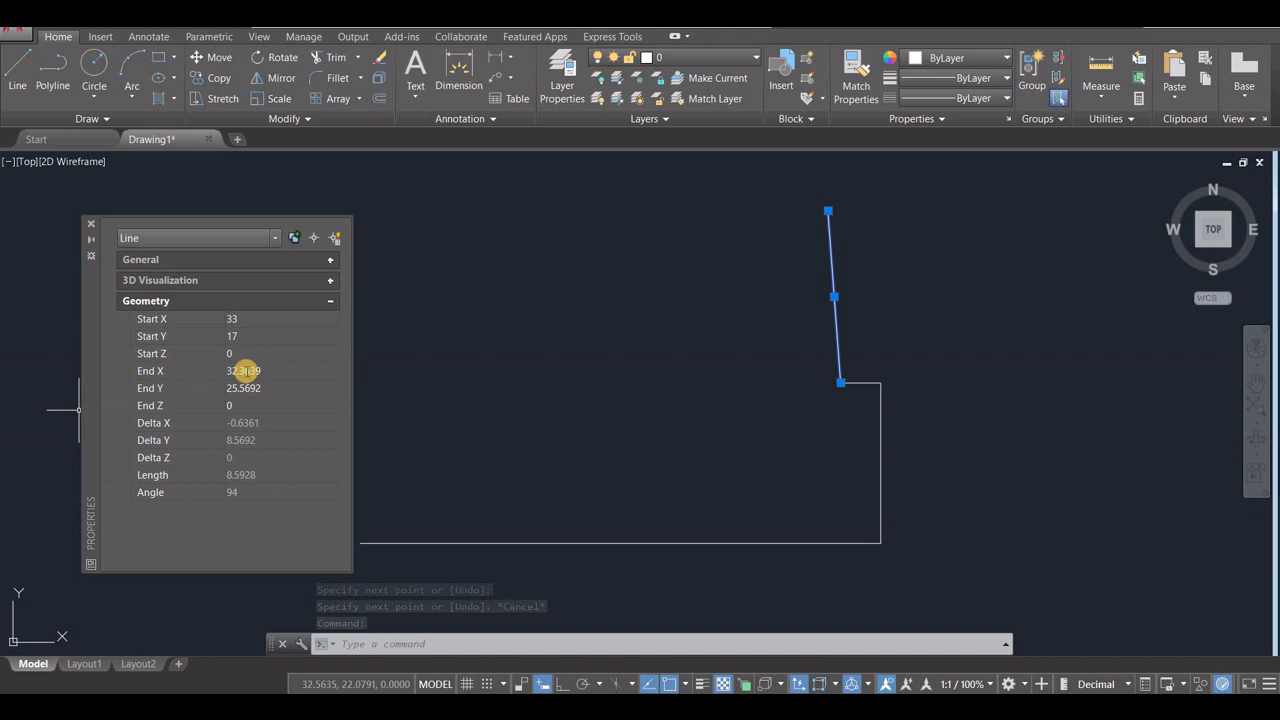
click(243, 371)
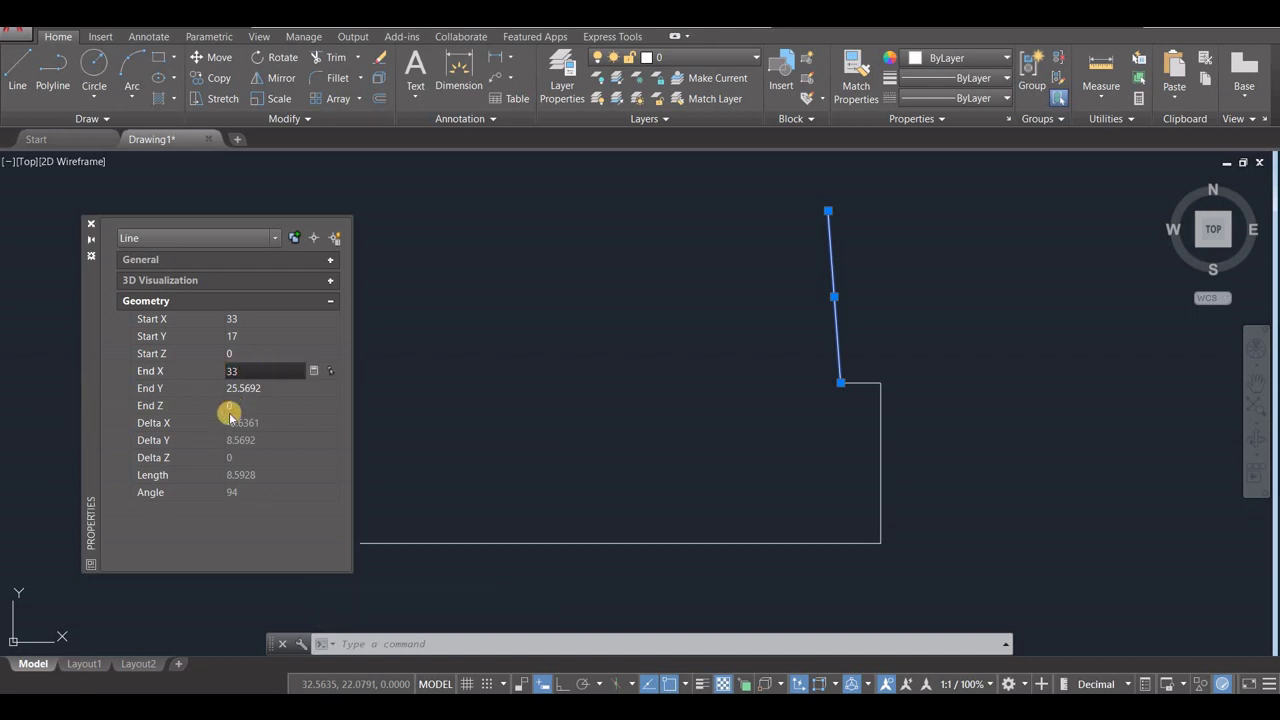
click(236, 389)
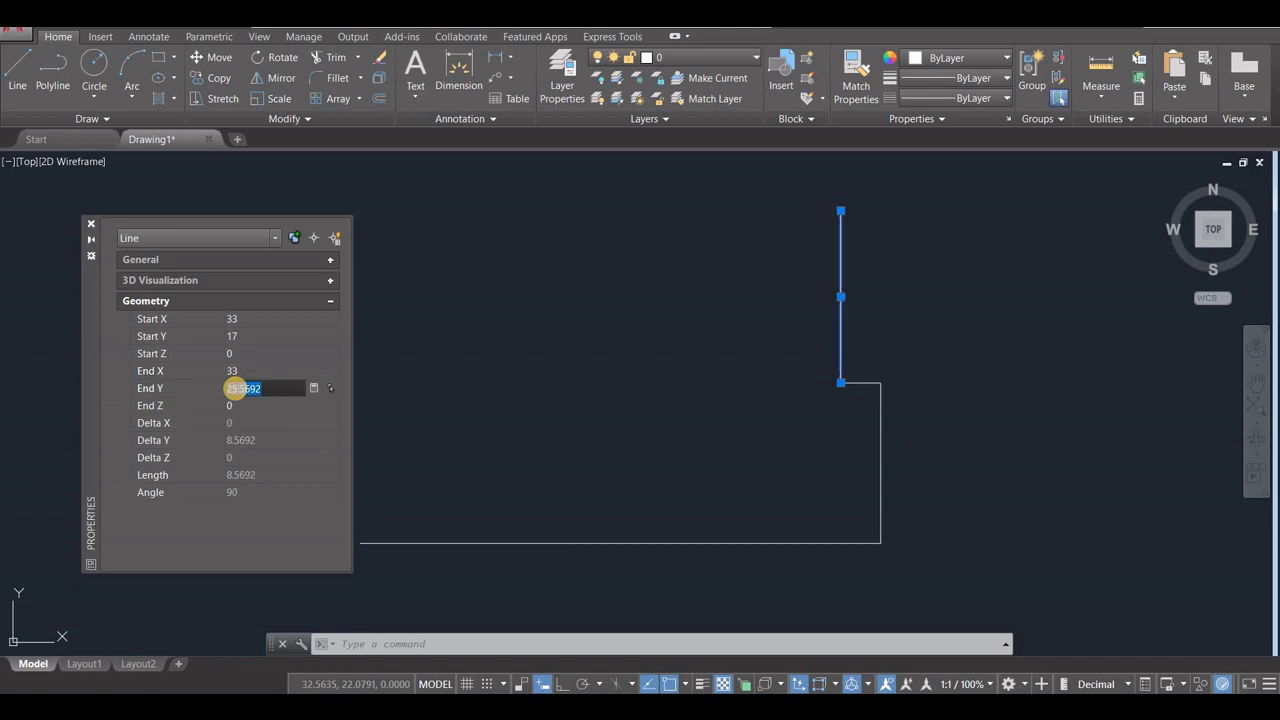
click(457, 414)
Step: Draw a horizontal line leftward from the top of the upper vertical and set its end X to 25
click(22, 78)
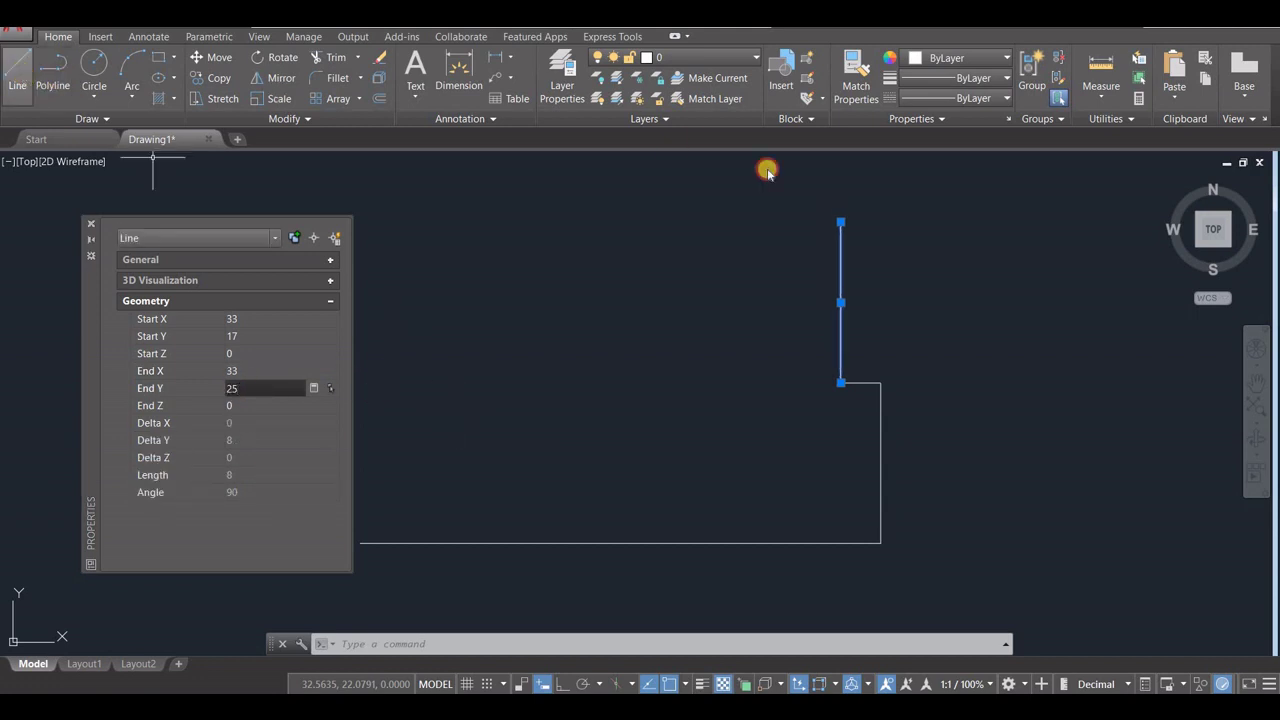
click(838, 222)
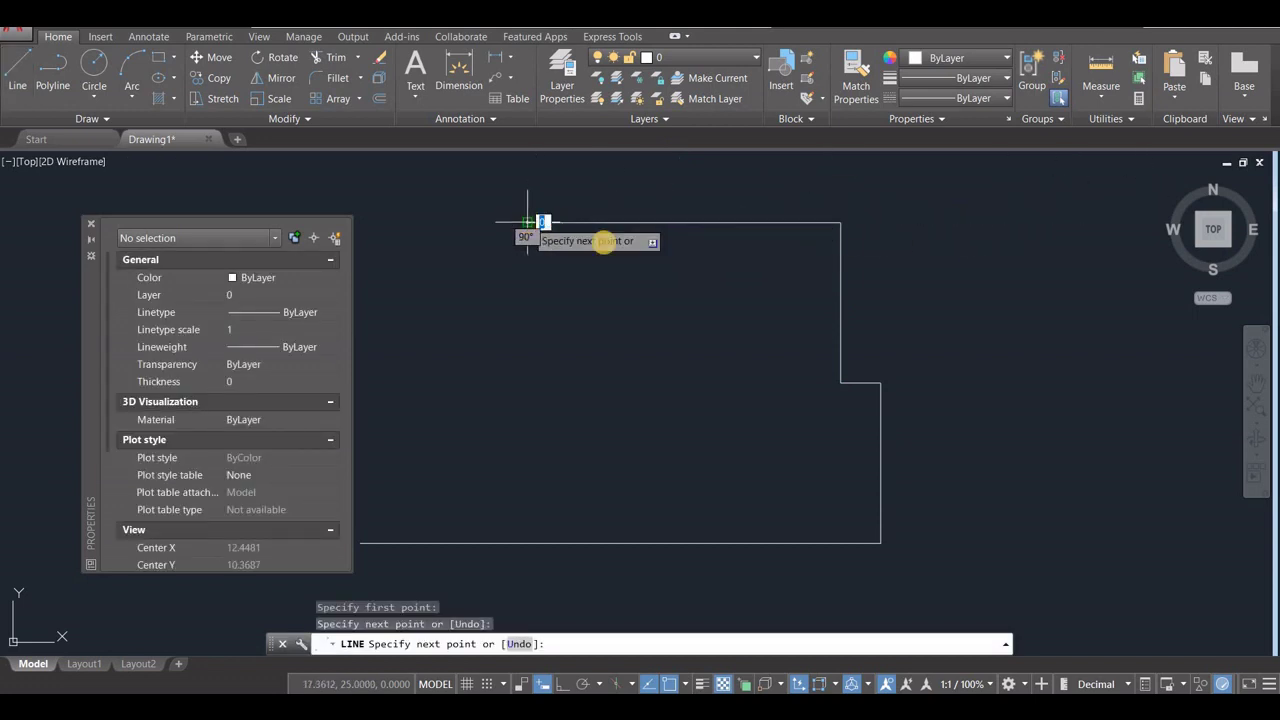
key(Escape)
click(693, 222)
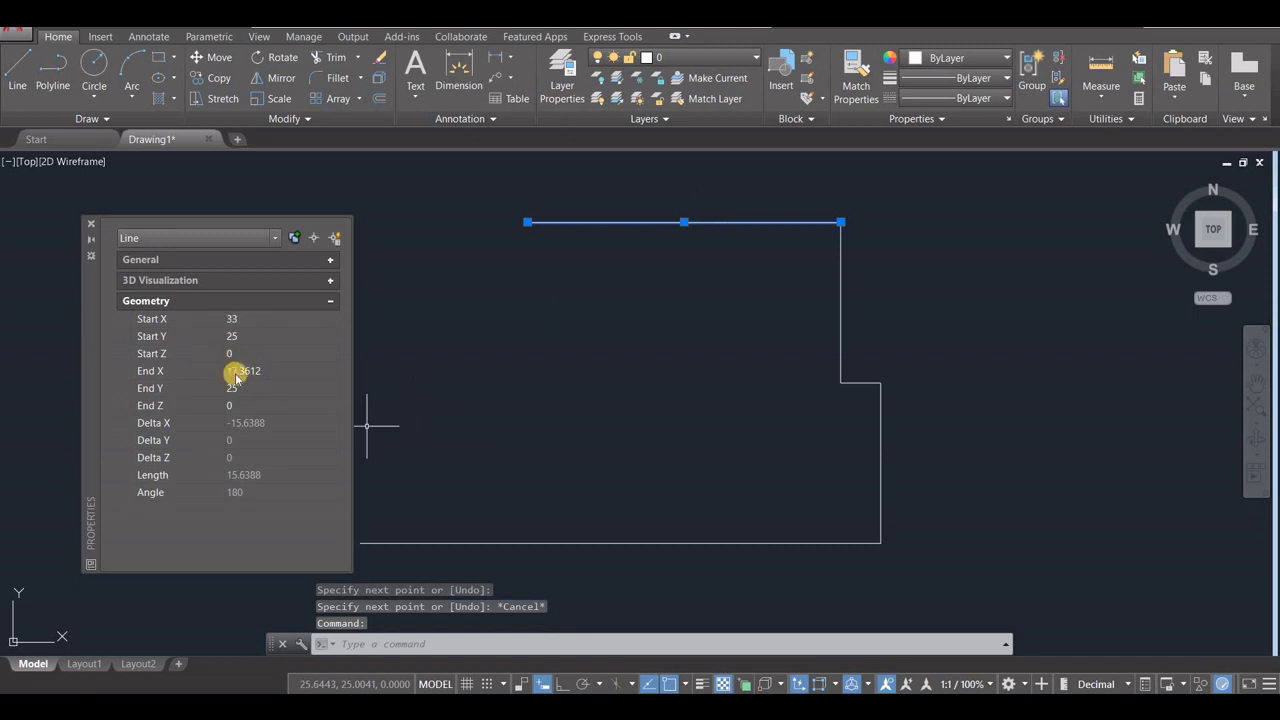
click(236, 372)
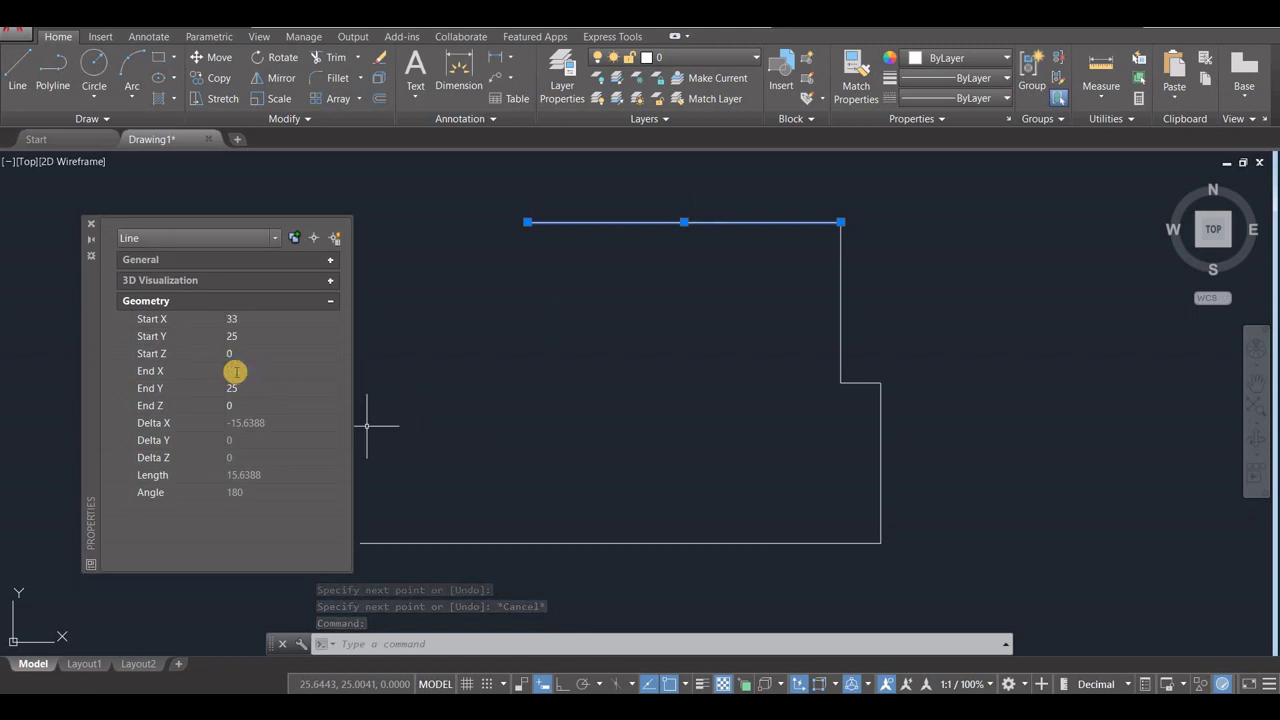
text(25)
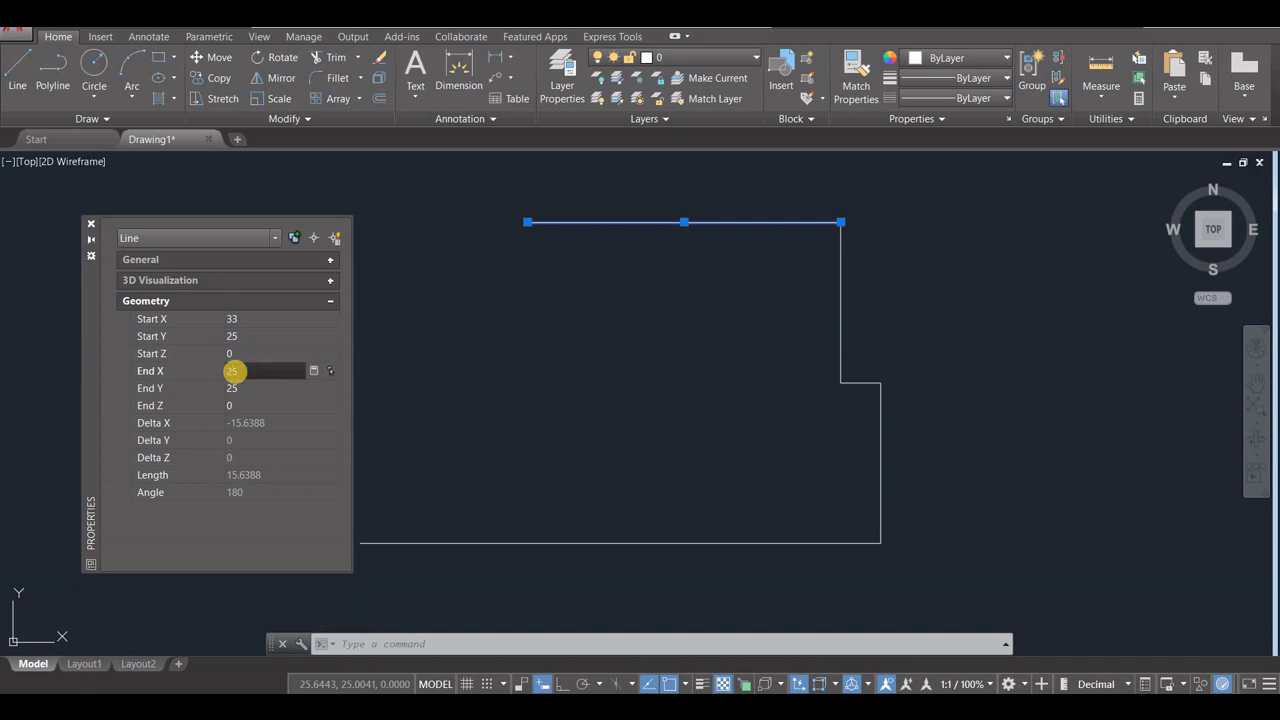
click(247, 405)
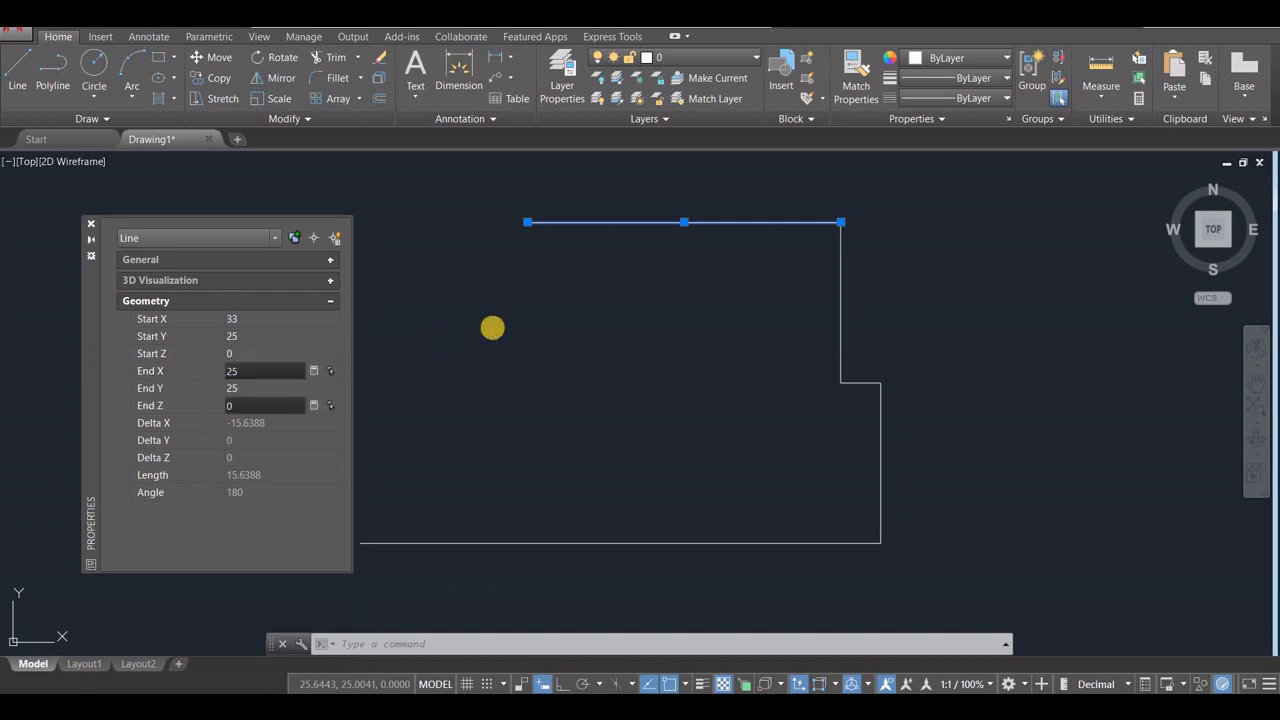
Step: Draw a line sloping down leftward from the top edge's left end and set its end point to X 20, Y 17
click(20, 72)
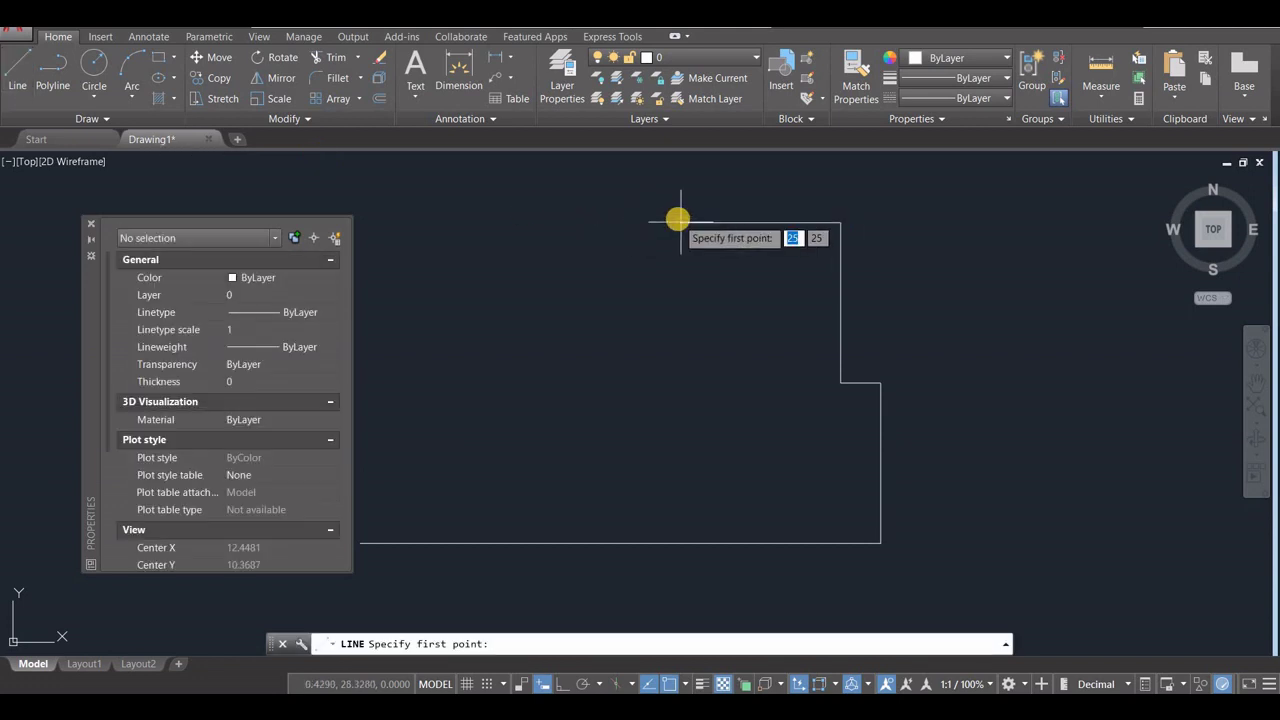
click(678, 219)
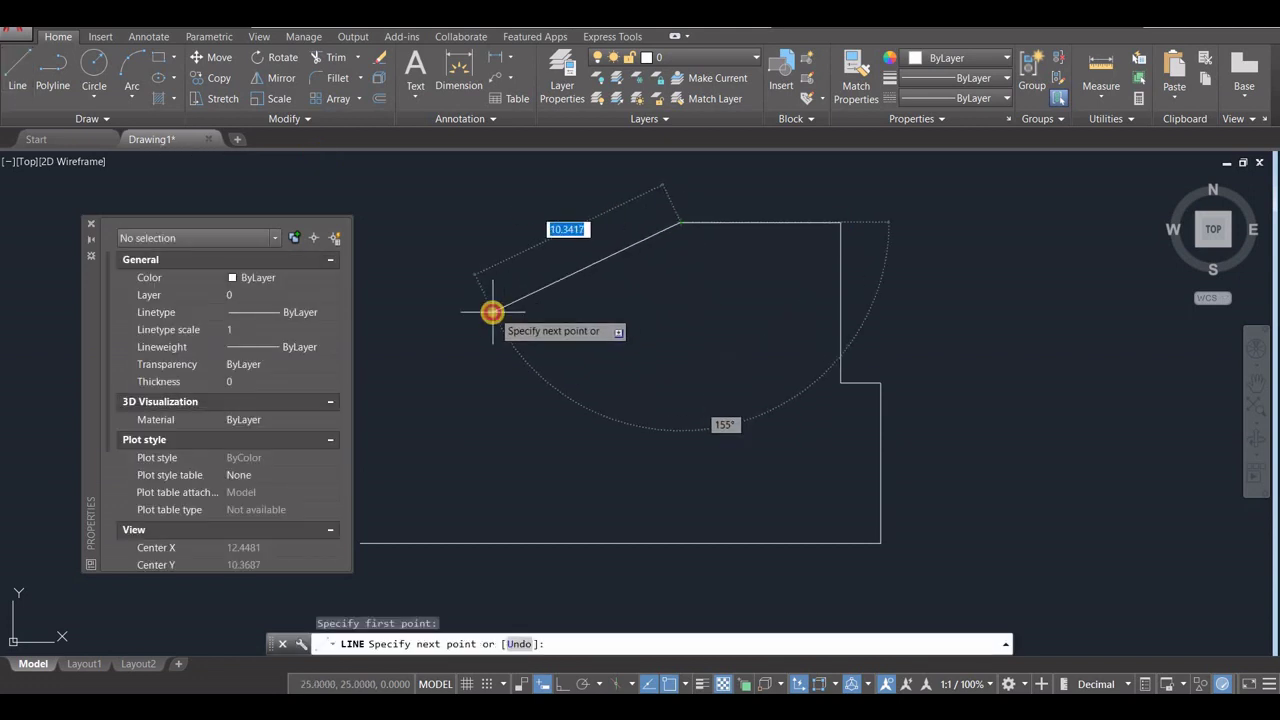
click(492, 312)
key(Escape)
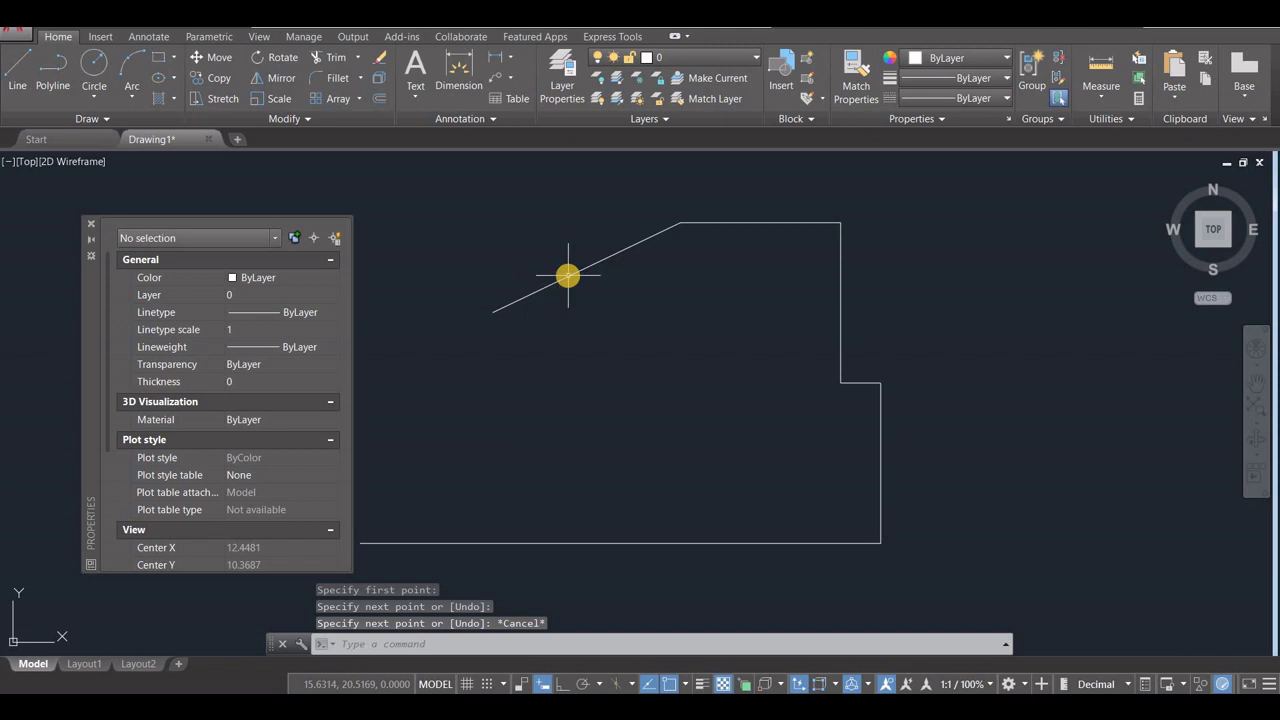
click(505, 306)
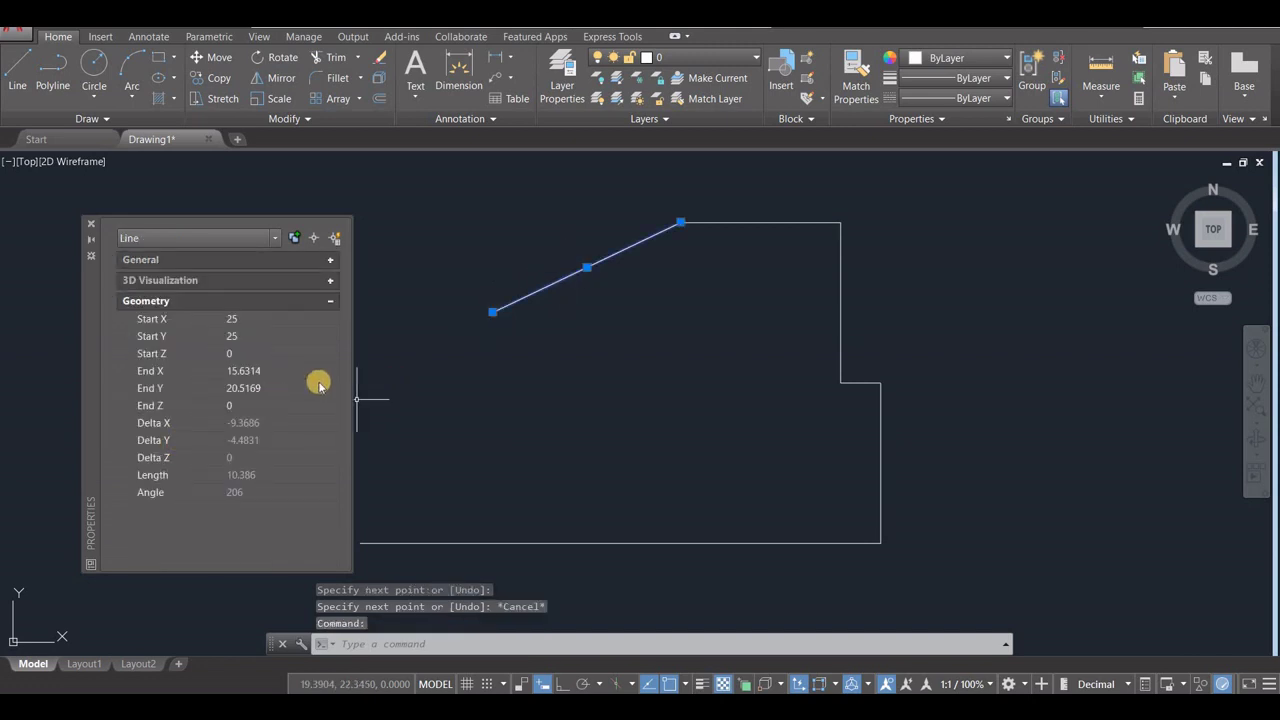
click(238, 372)
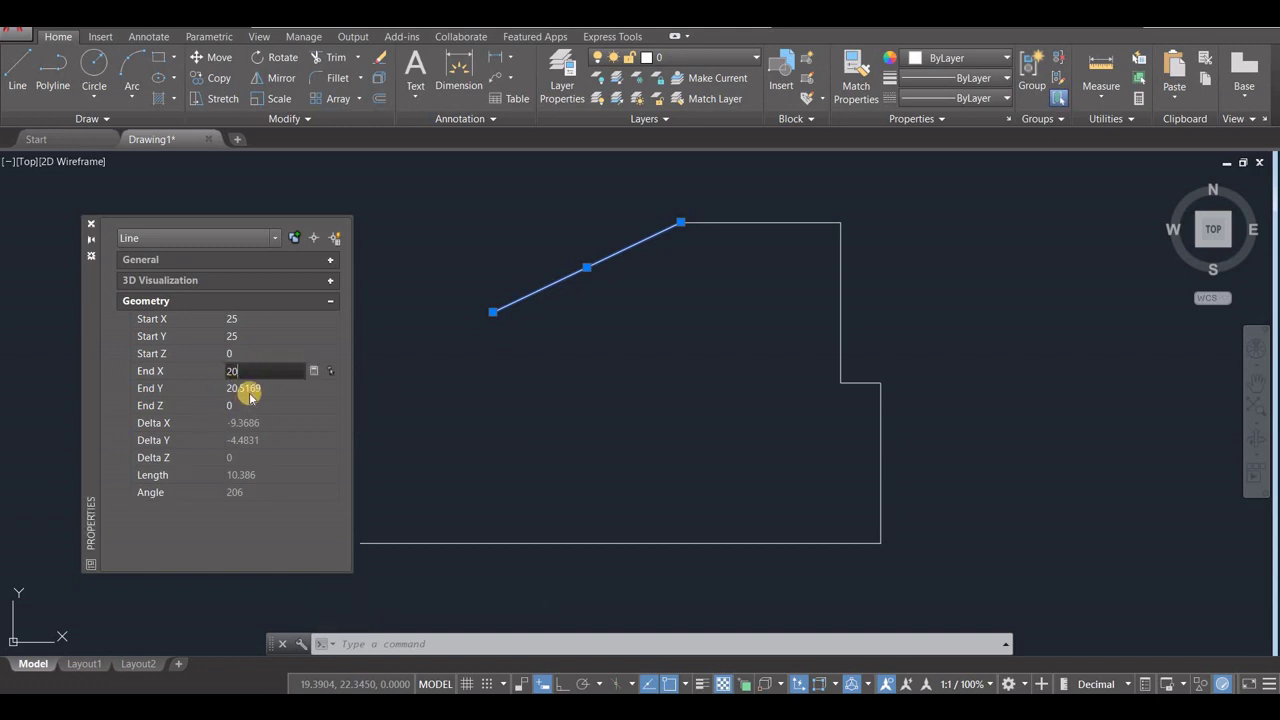
click(250, 389)
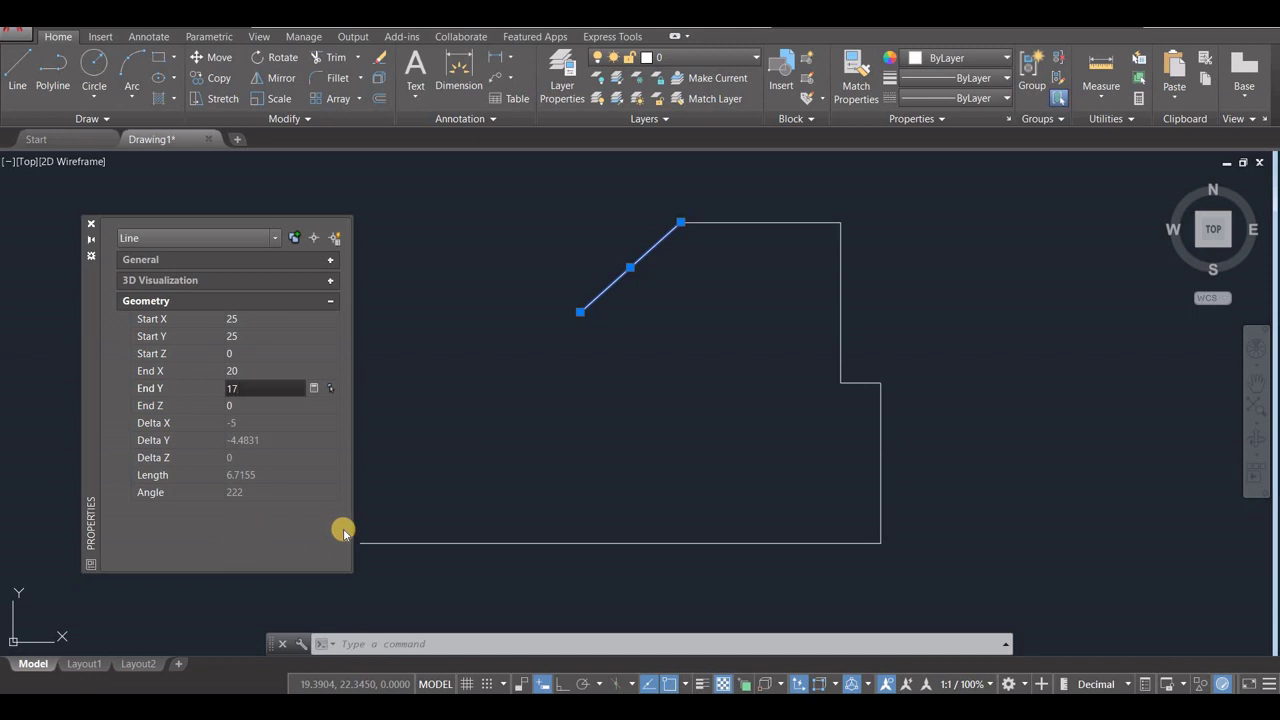
key(Return)
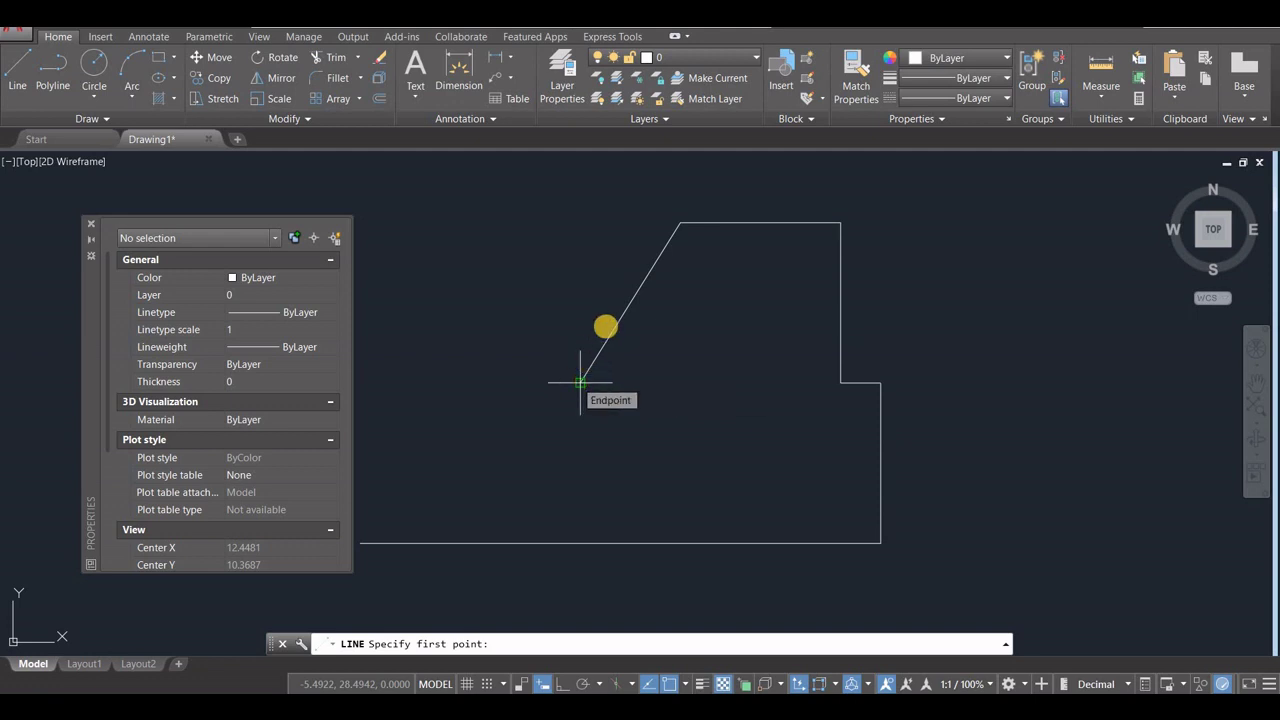
Step: Draw a horizontal line leftward from the lower end of the sloping line and set its end X to 14
click(580, 381)
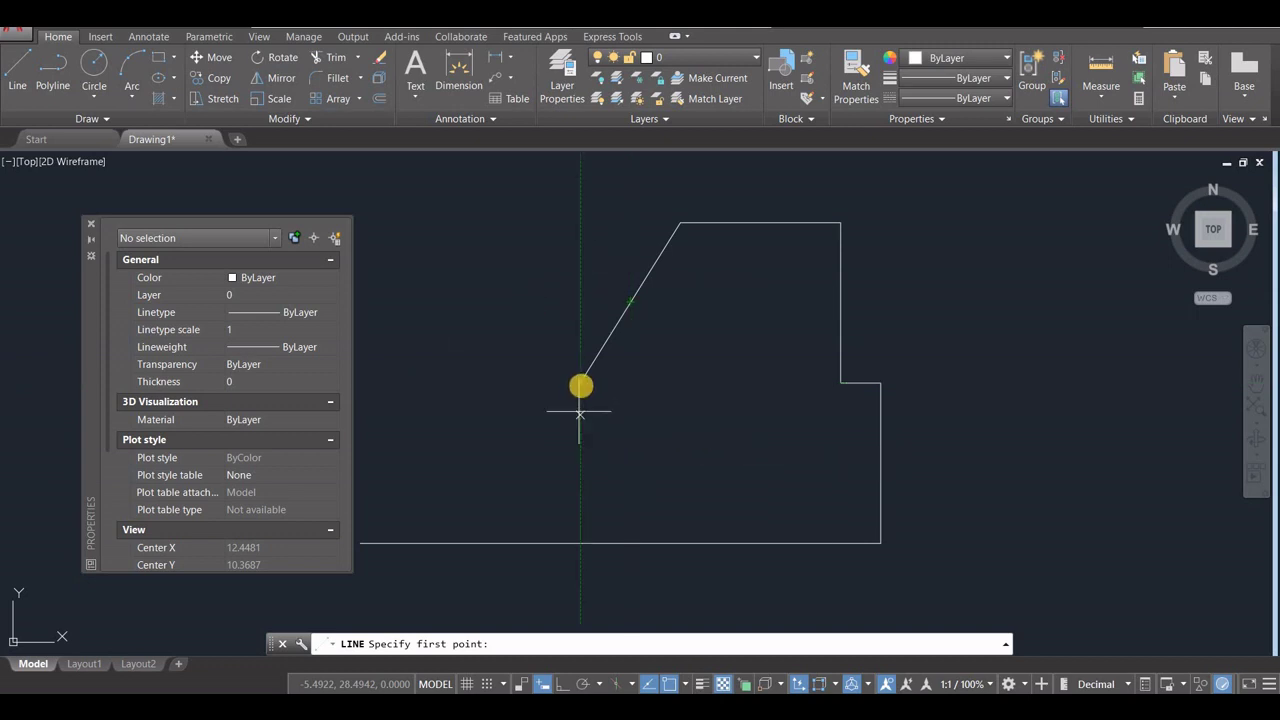
click(580, 382)
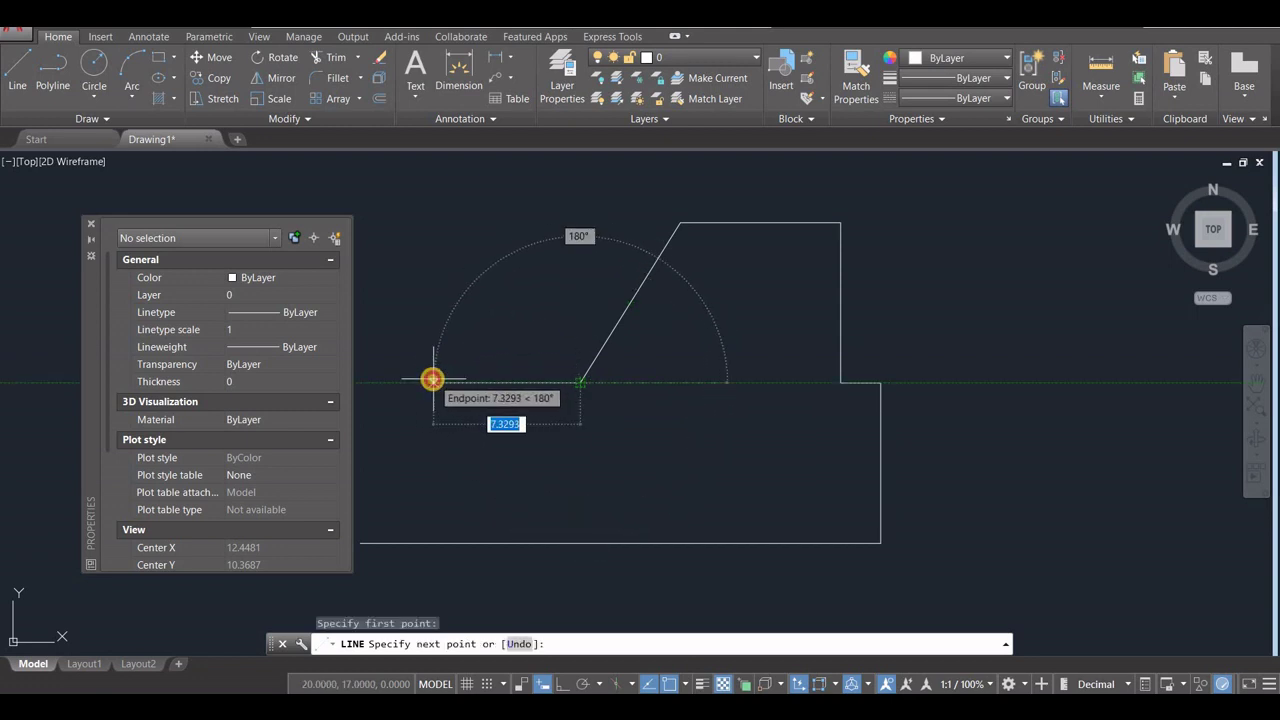
click(432, 379)
key(Escape)
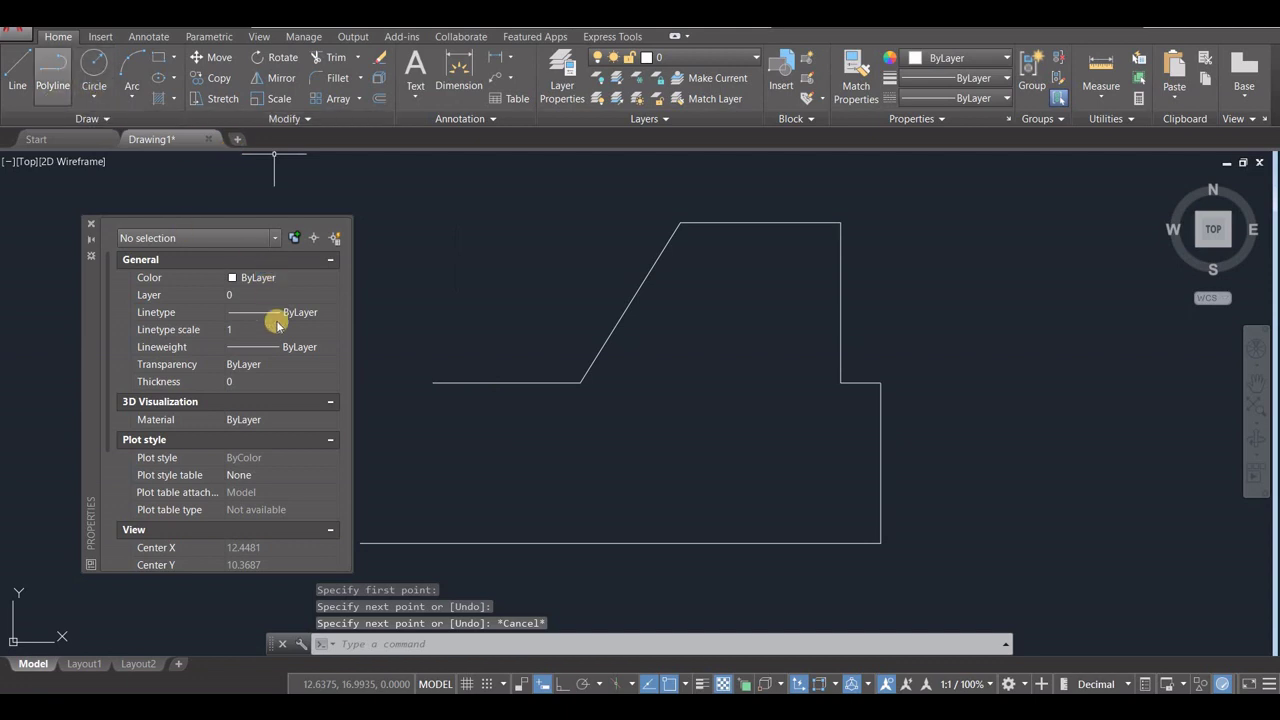
click(474, 381)
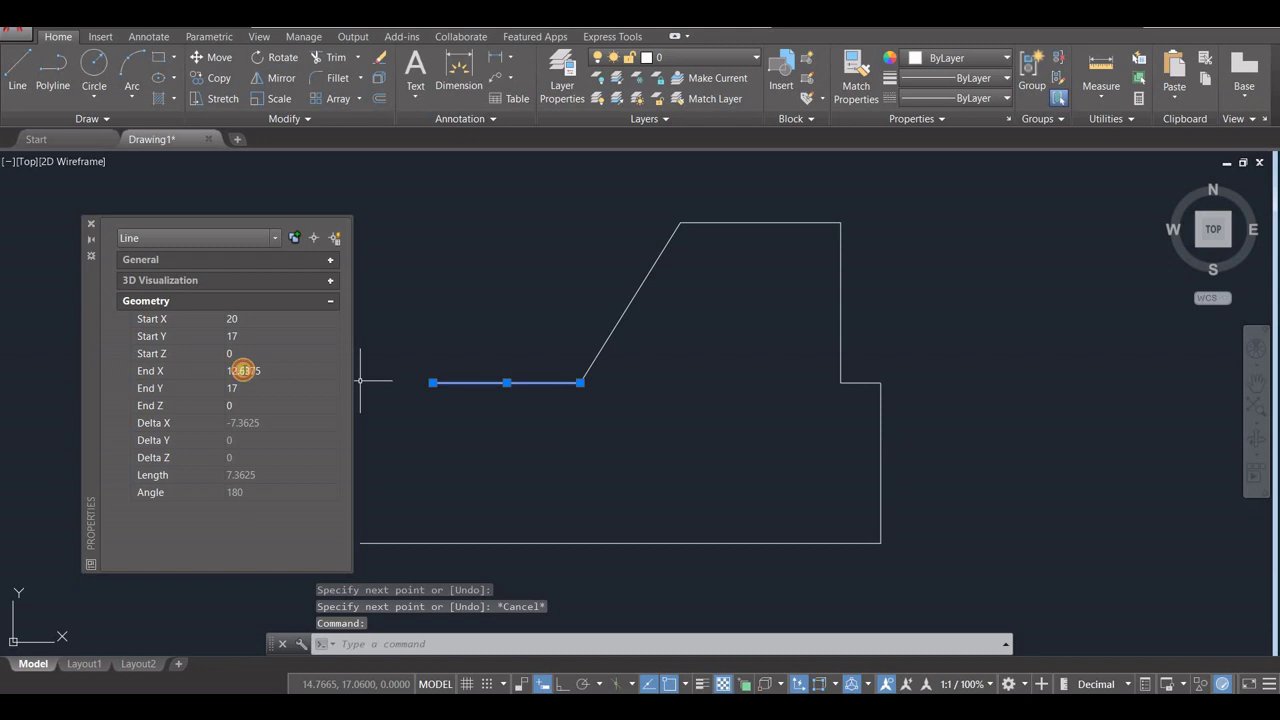
click(243, 371)
text(14)
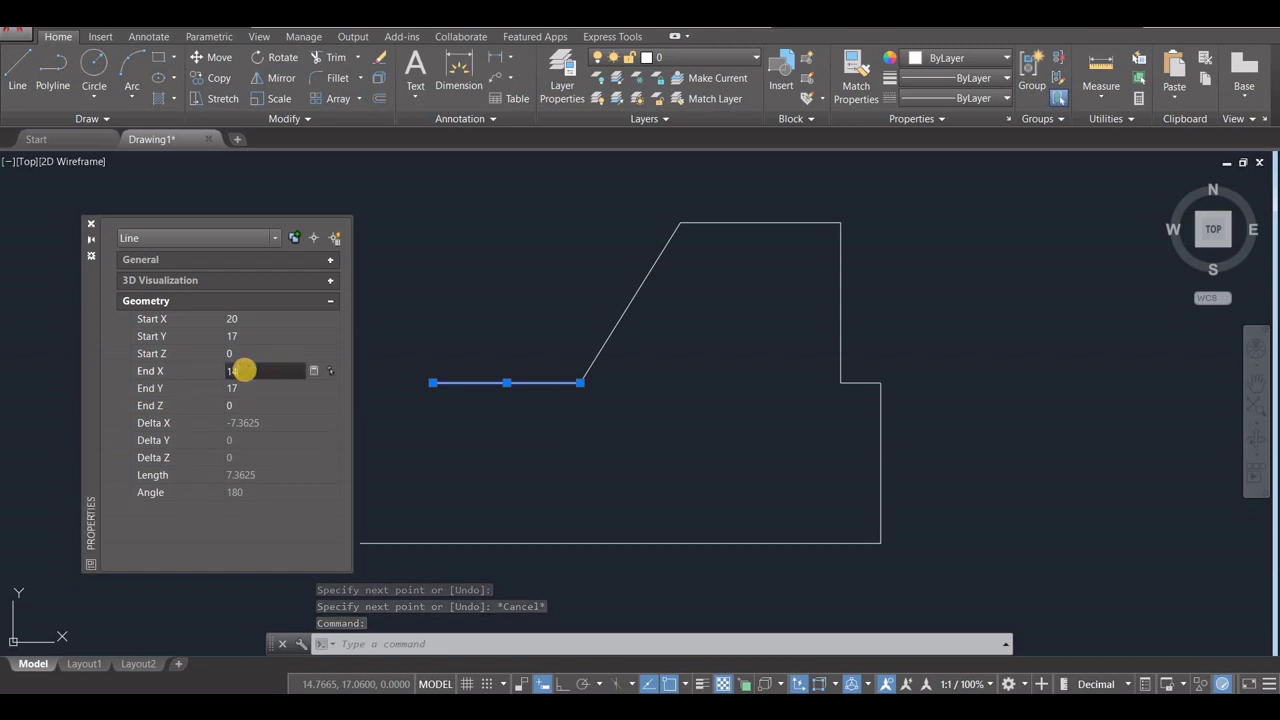
key(Return)
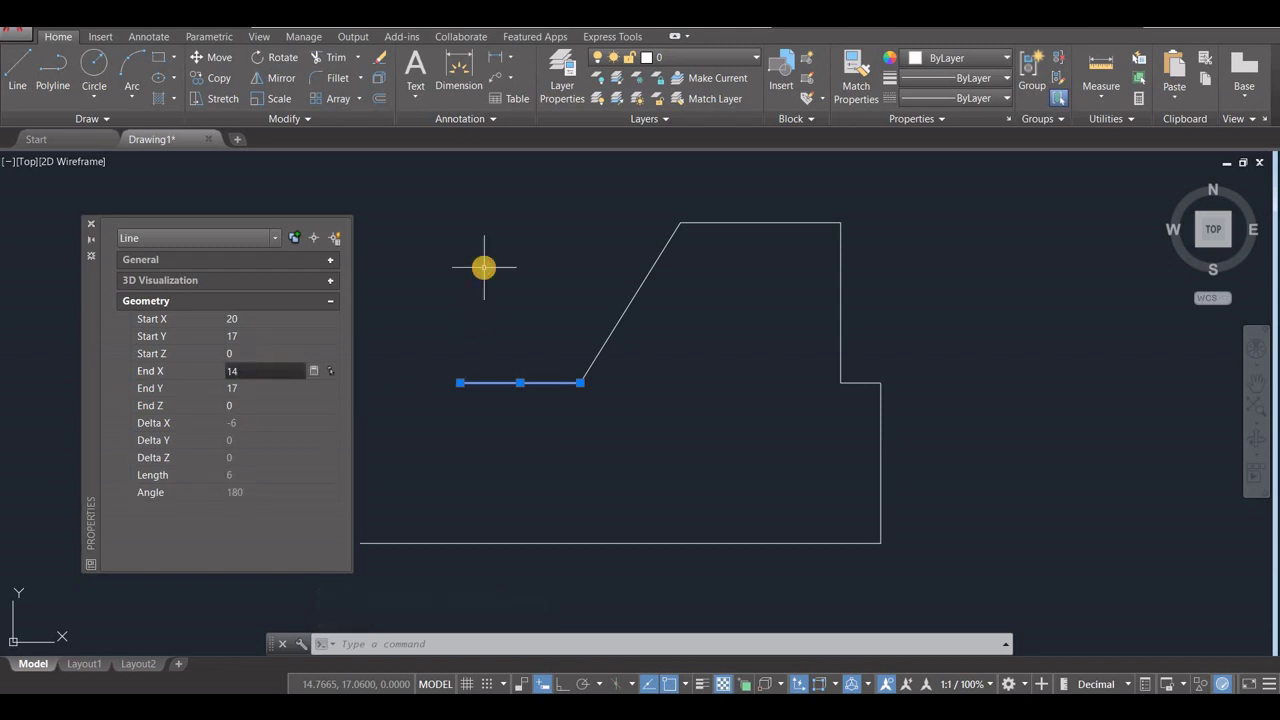
Step: Close the outline with a sloping line from the left end of the horizontal step to the base line's left end
click(20, 80)
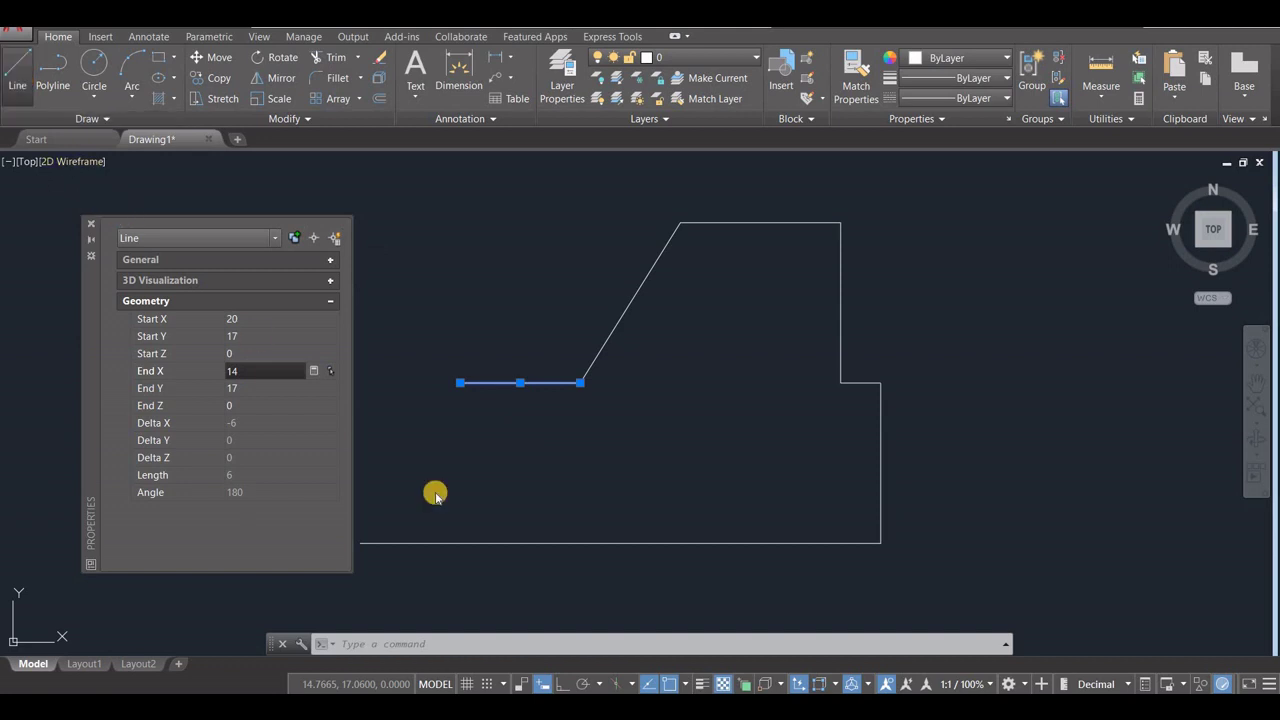
drag(90, 323, 72, 365)
click(459, 382)
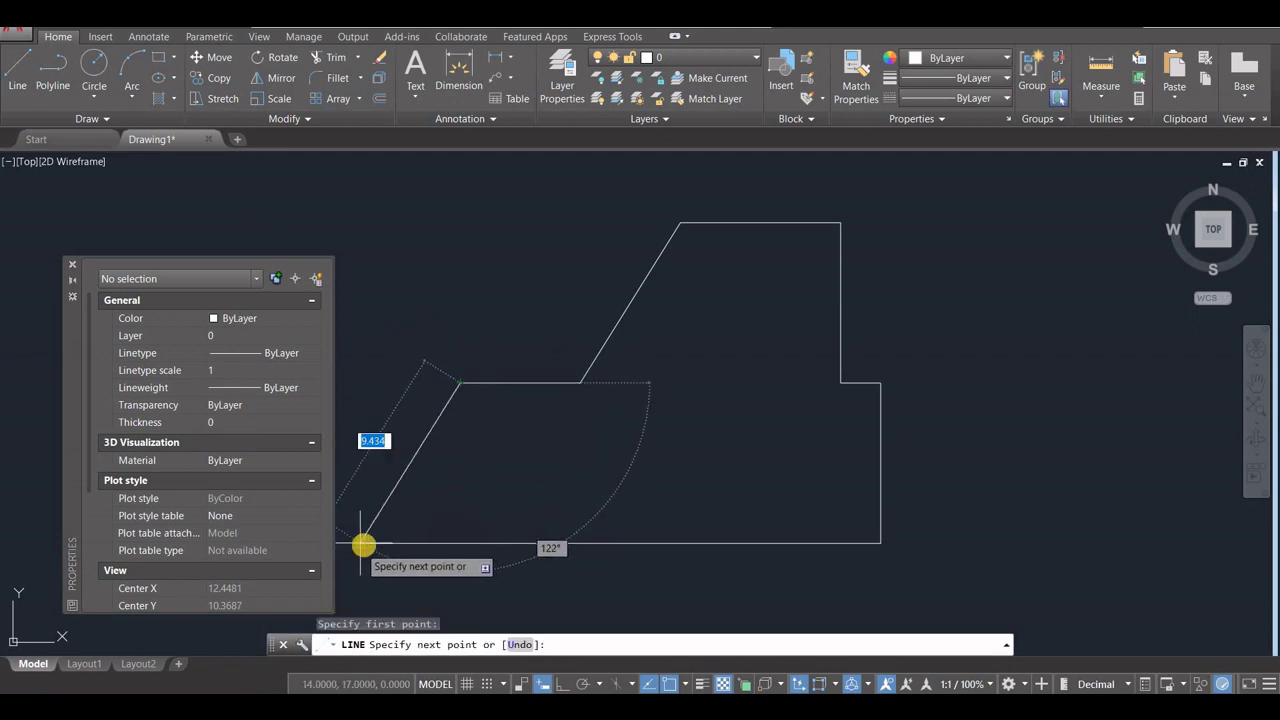
click(362, 544)
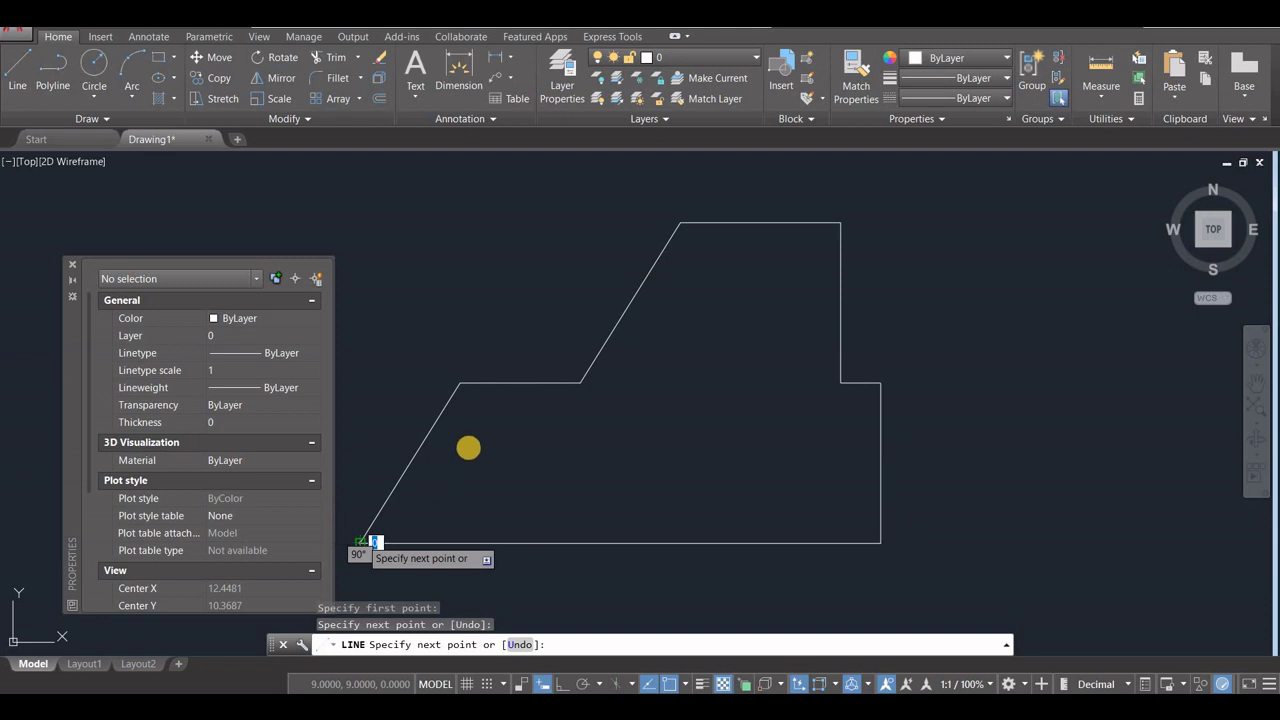
key(Escape)
Step: Check the closing line's start and end coordinates in its properties, and close the properties palette
click(433, 424)
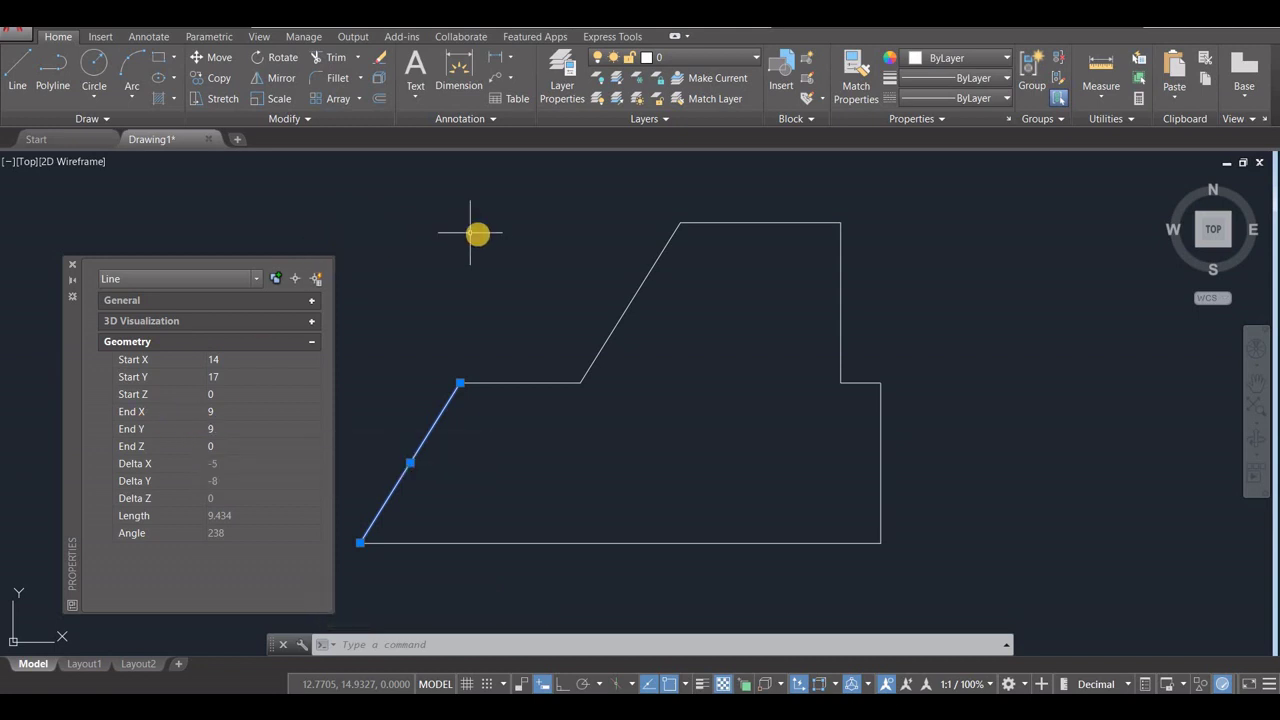
key(Escape)
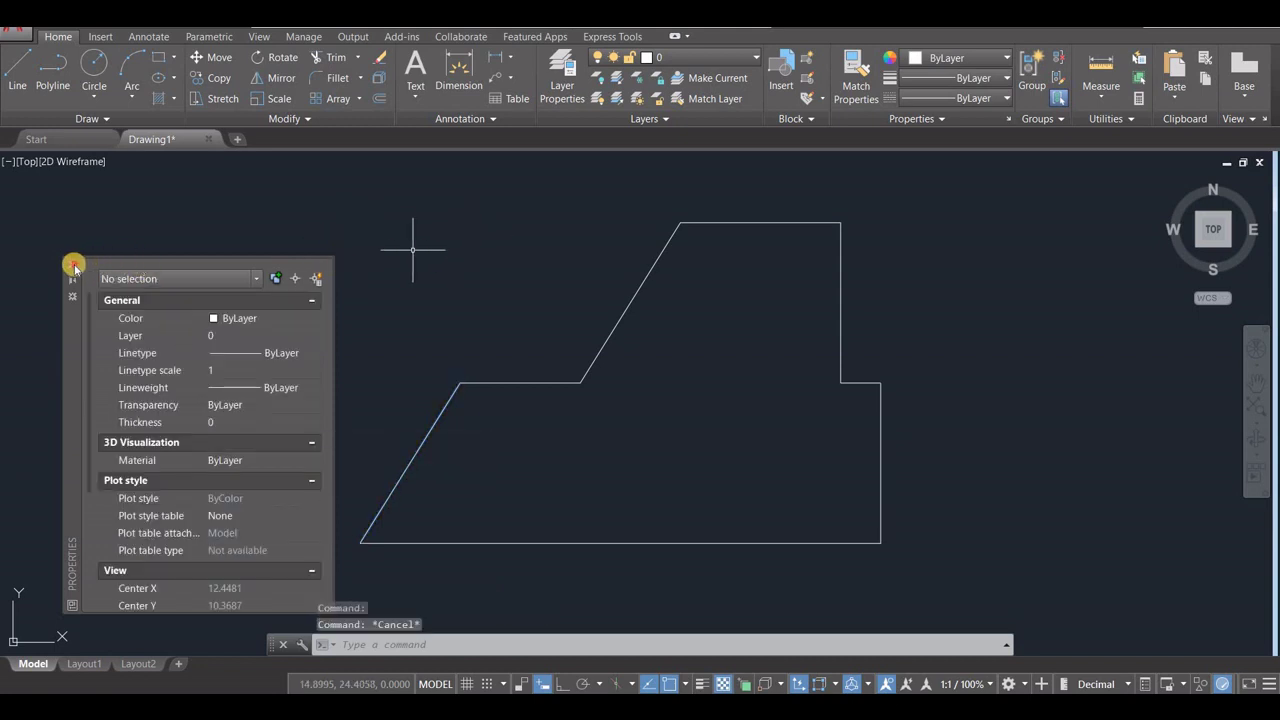
click(72, 264)
Step: Draw a line 20 units long at 45° in the empty space to the right of the outline
mouse_move(729, 396)
middle_down()
mouse_move(636, 383)
mouse_move(728, 378)
middle_up()
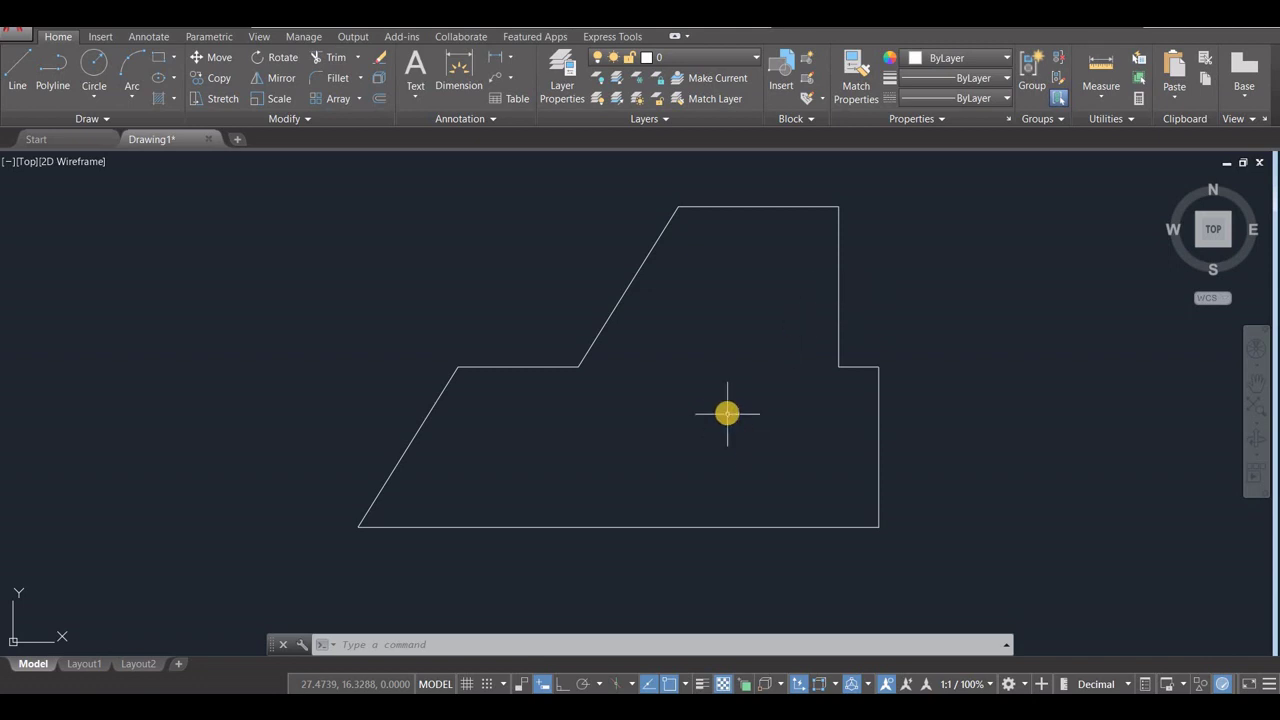
mouse_move(727, 412)
middle_down()
mouse_move(626, 449)
mouse_move(443, 466)
mouse_move(408, 437)
middle_up()
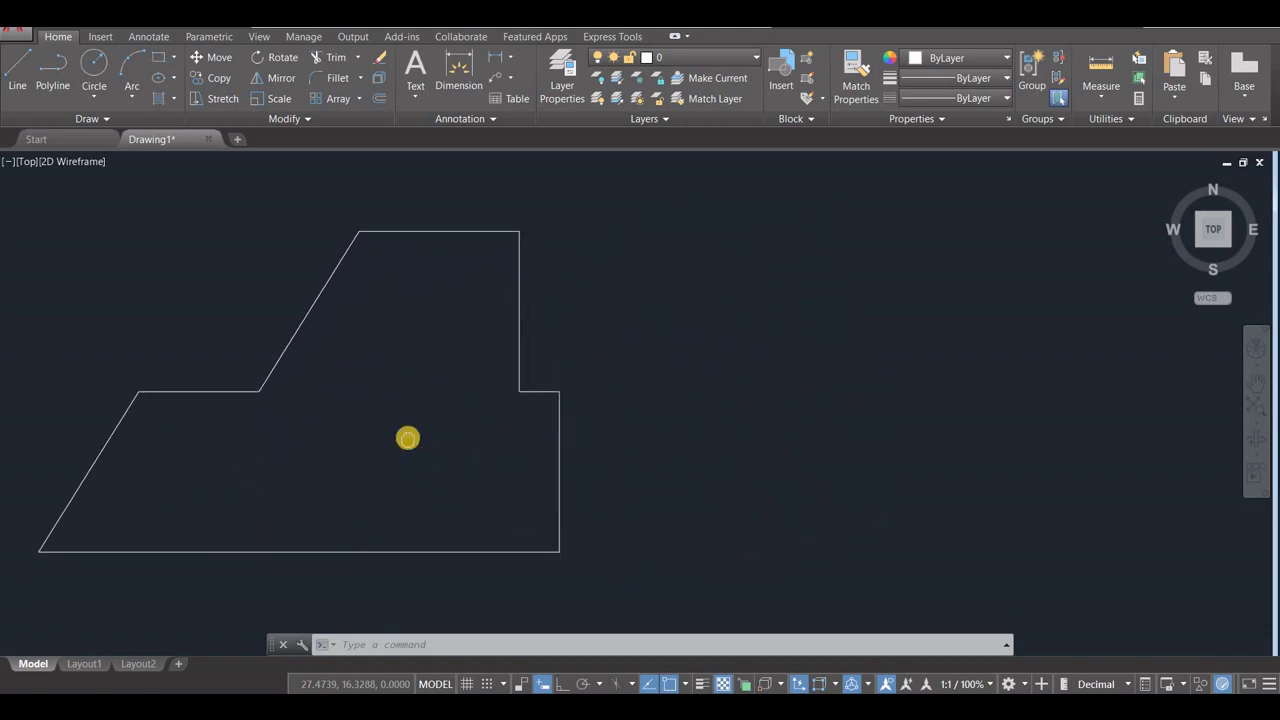
click(18, 76)
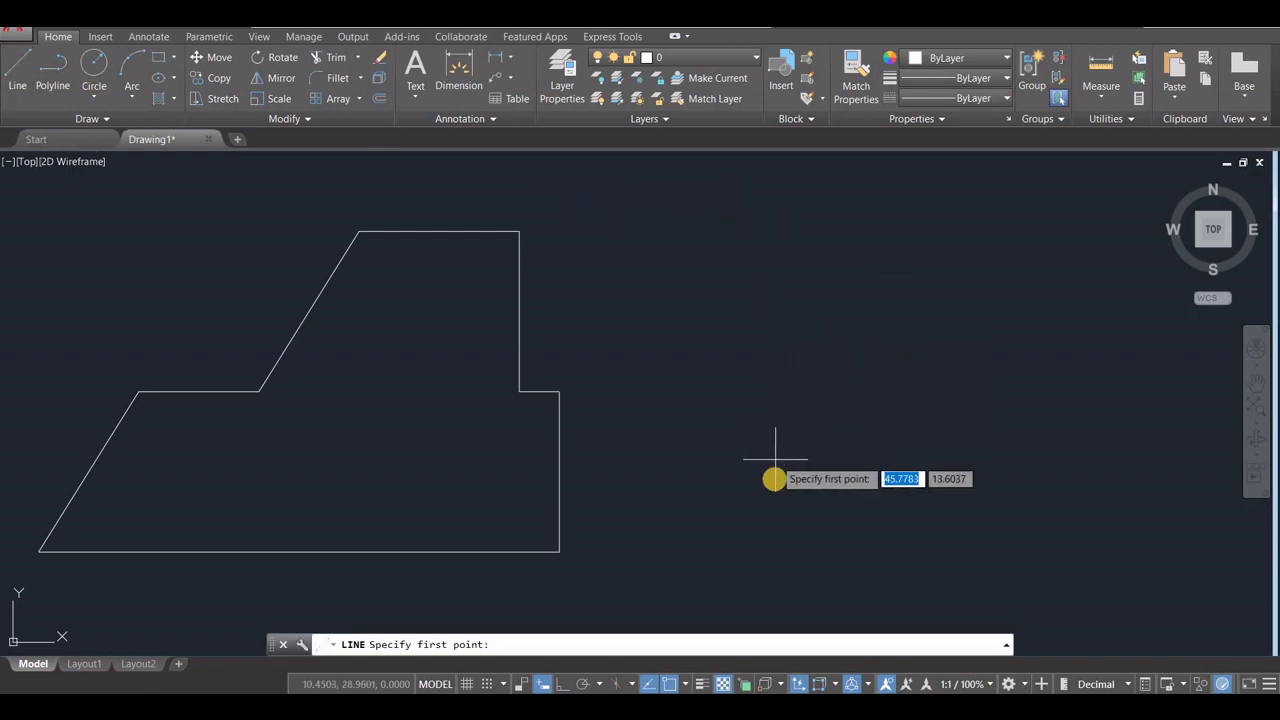
click(756, 520)
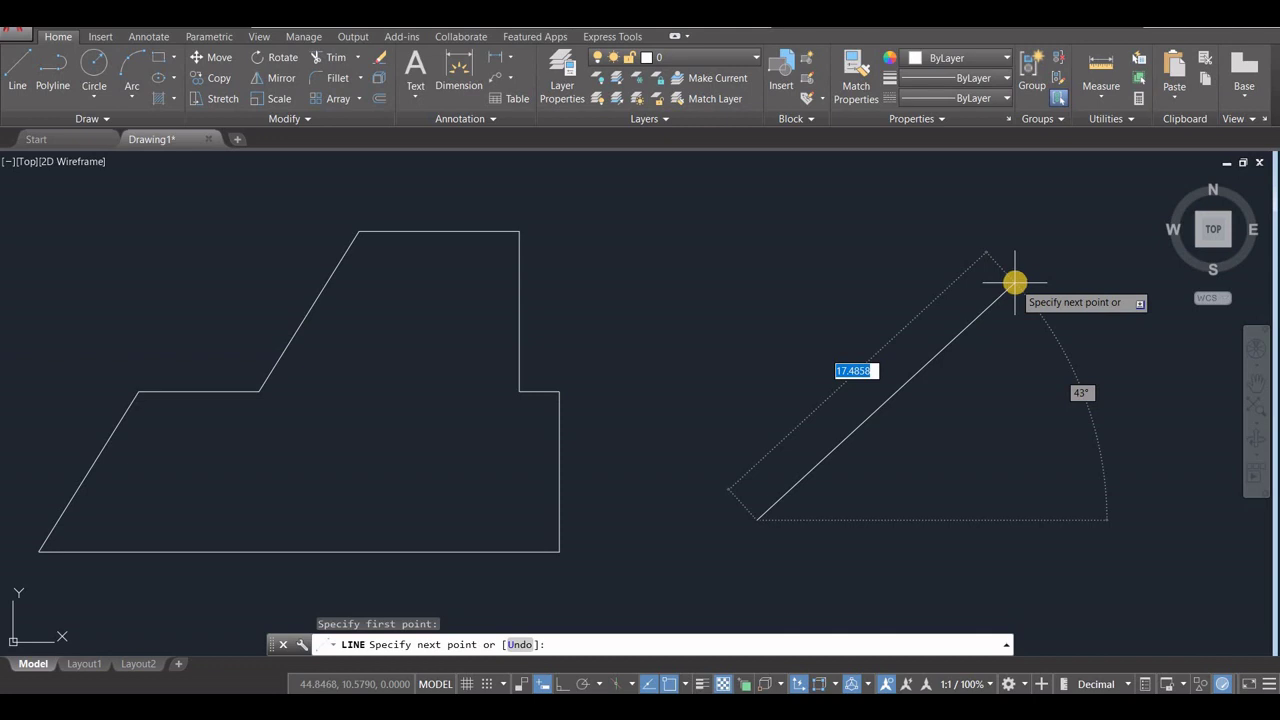
key(Tab)
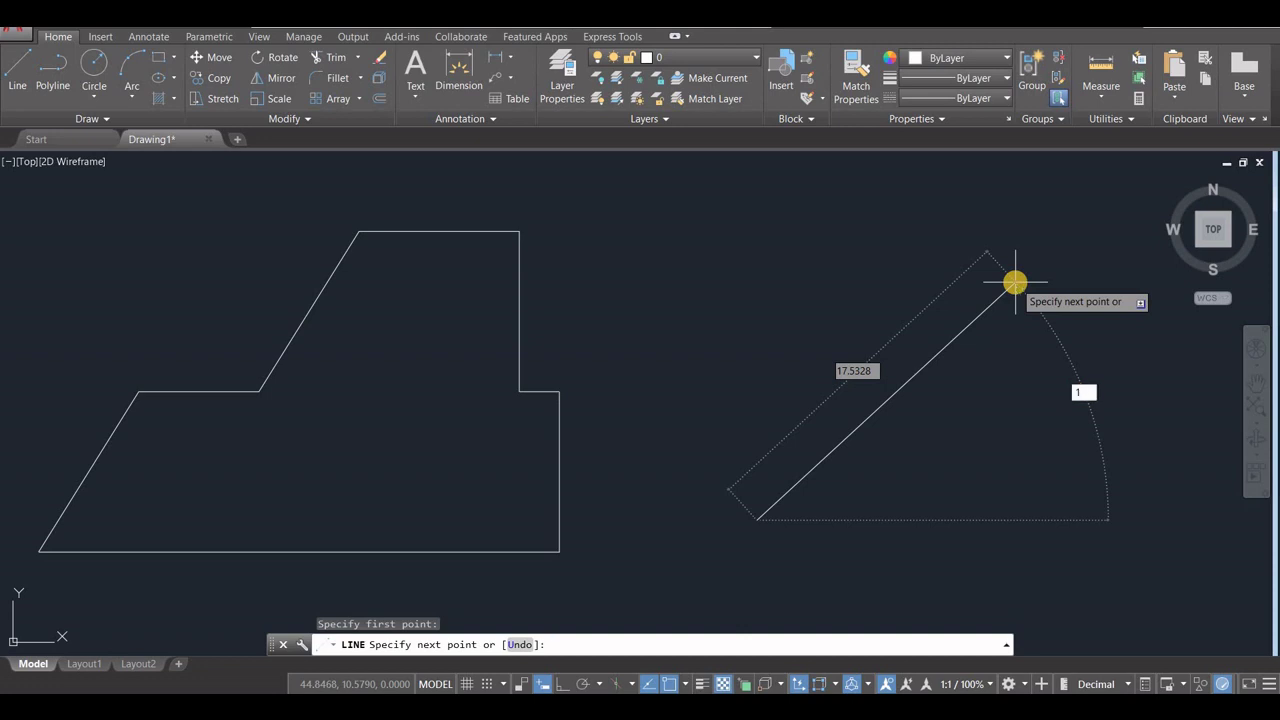
key(Tab)
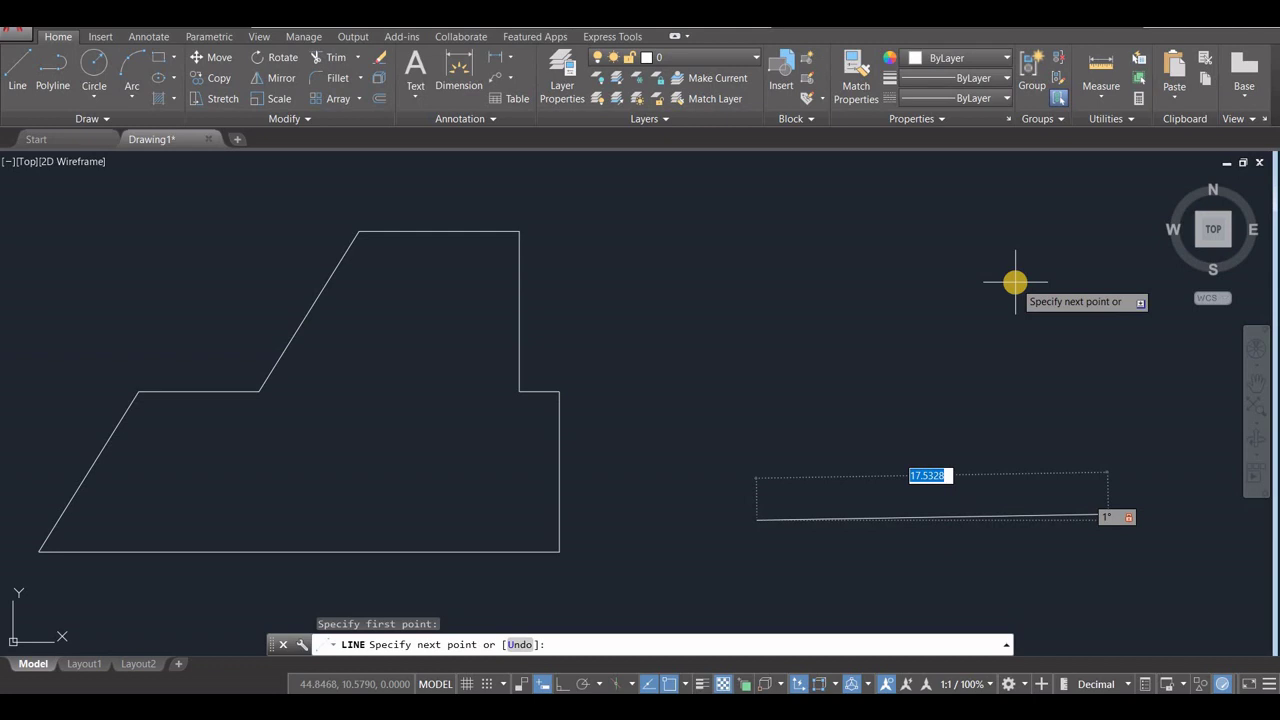
text(2)
key(Tab)
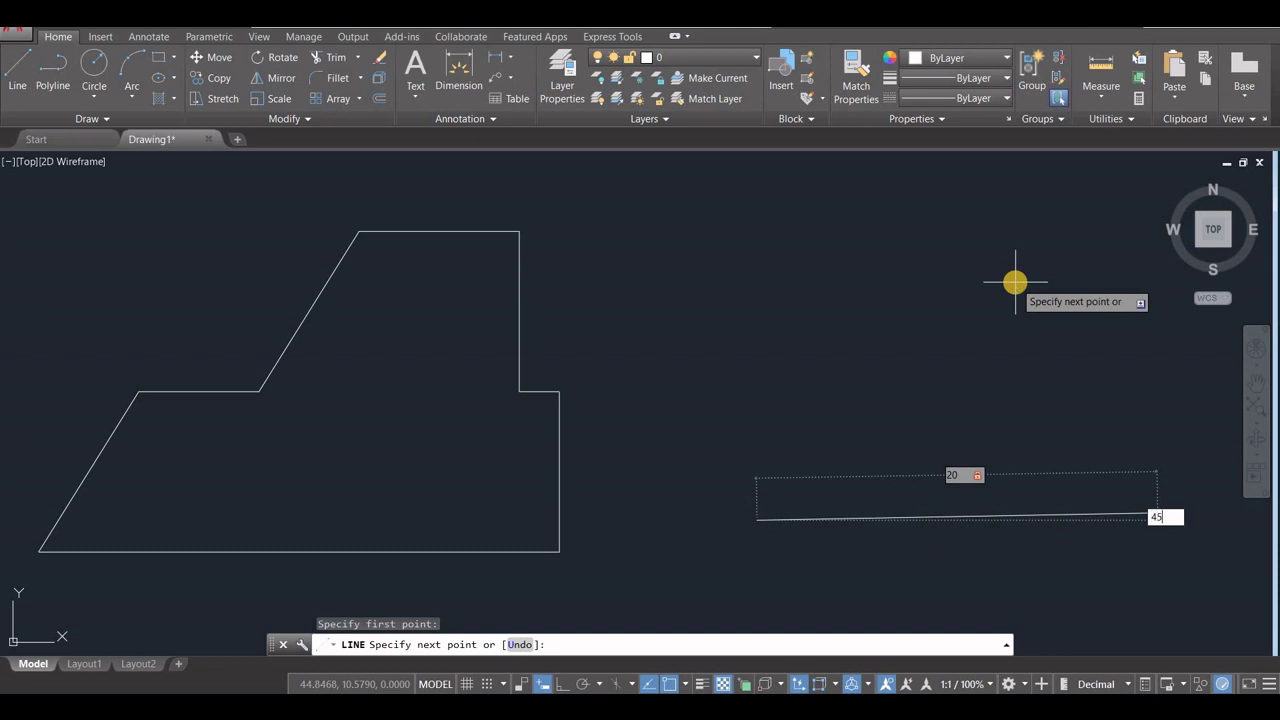
key(Return)
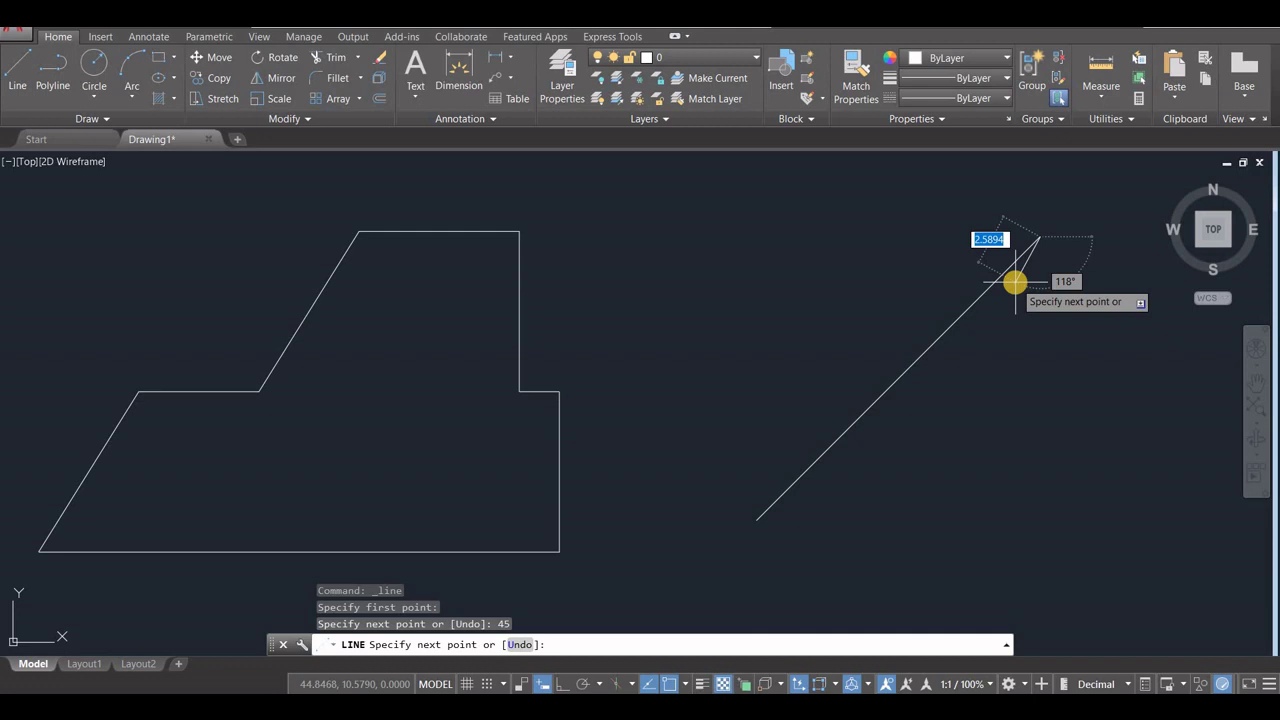
Step: Finish the line command and delete the 45° line in the empty space beside the outline
key(Escape)
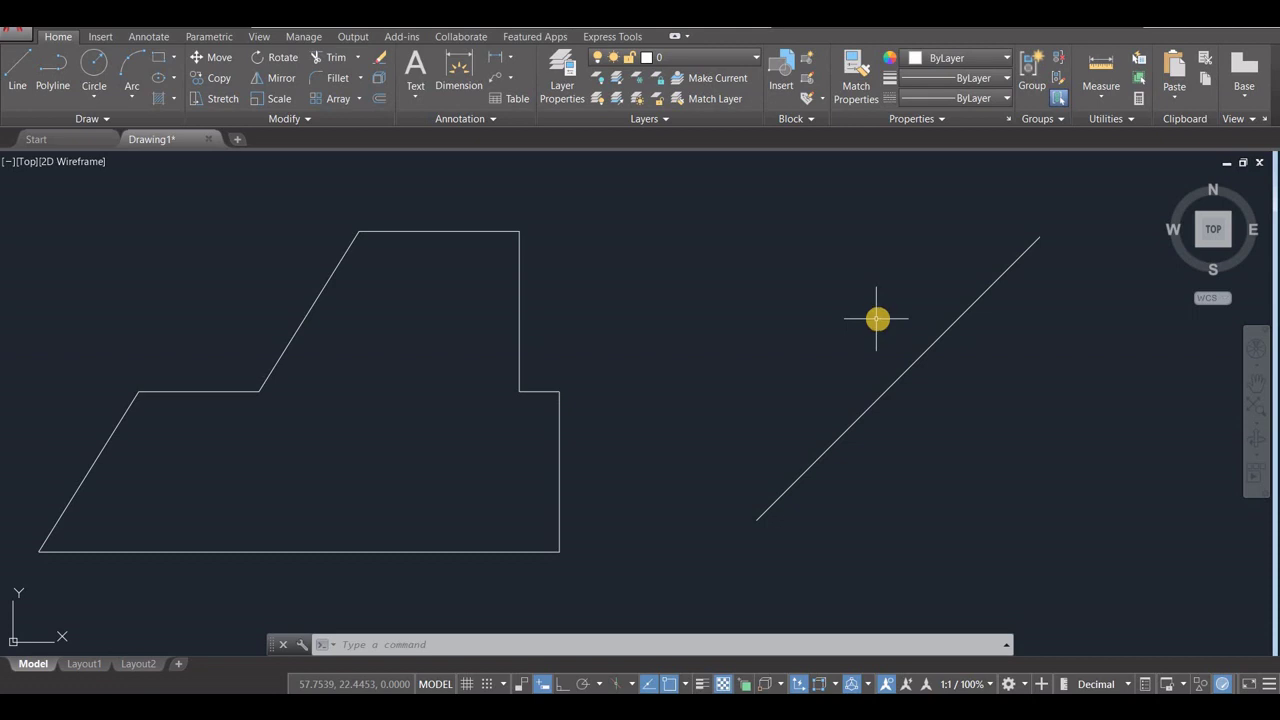
click(902, 375)
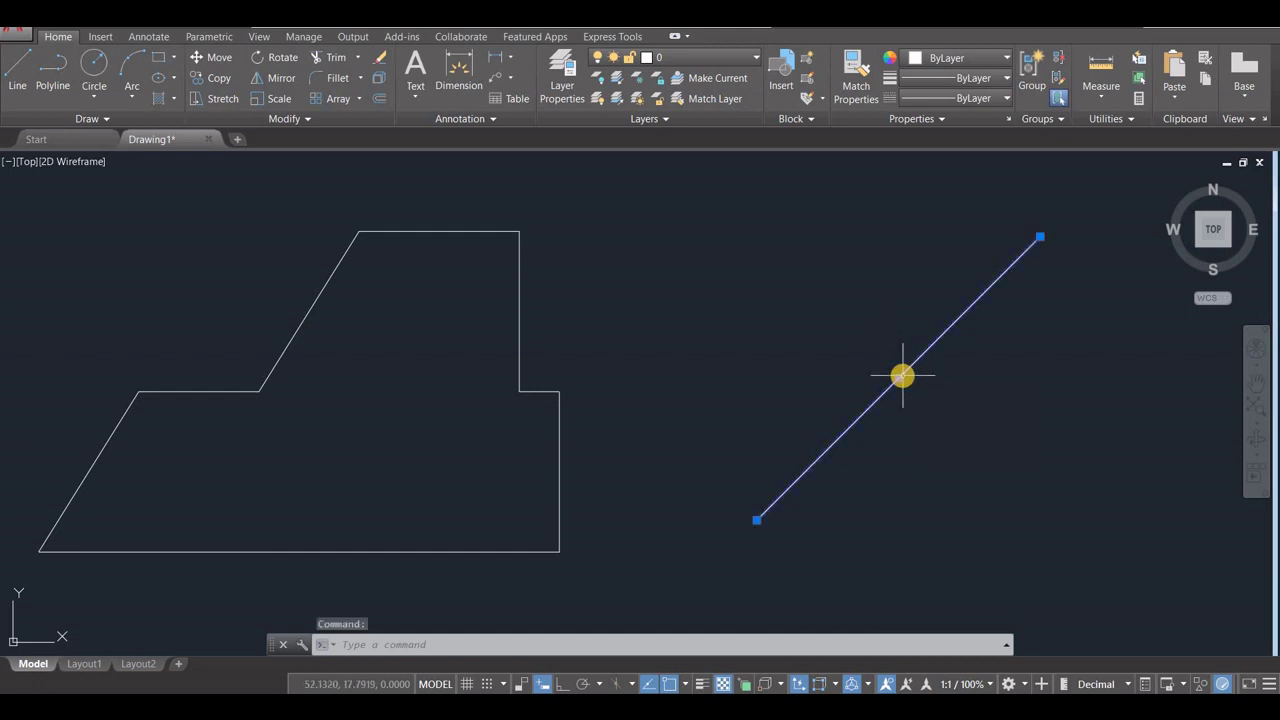
key(Escape)
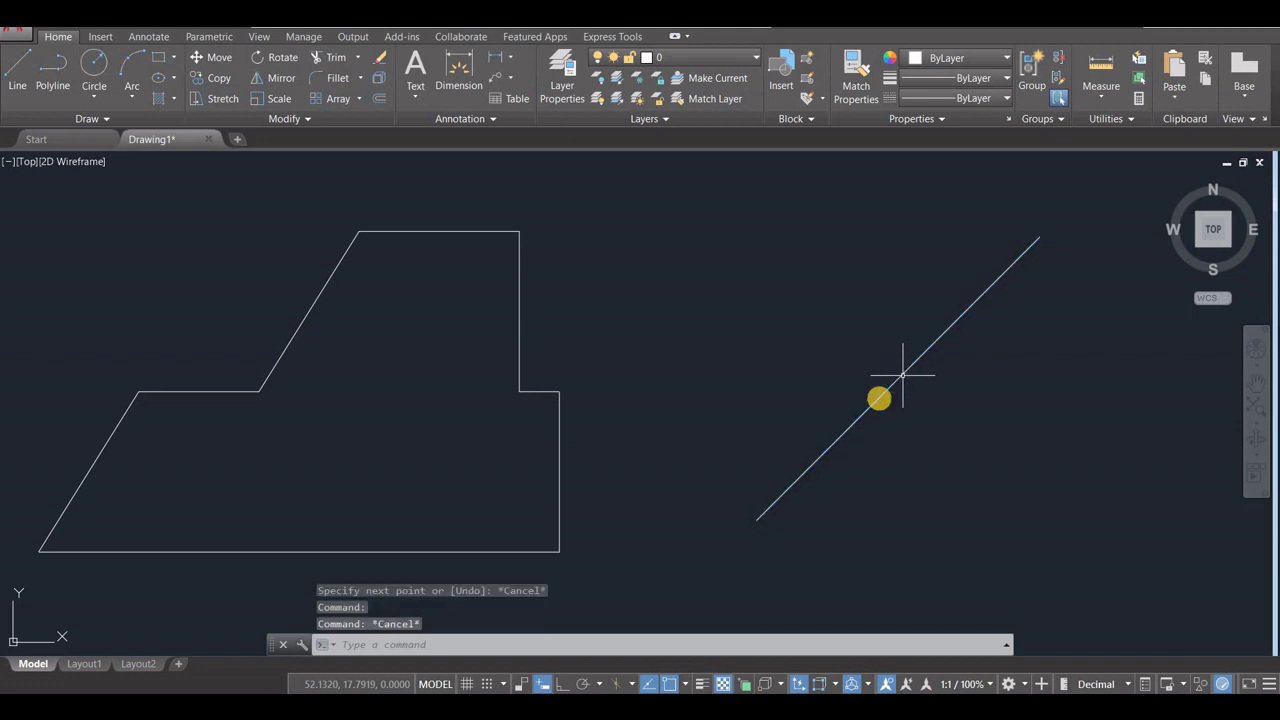
click(878, 397)
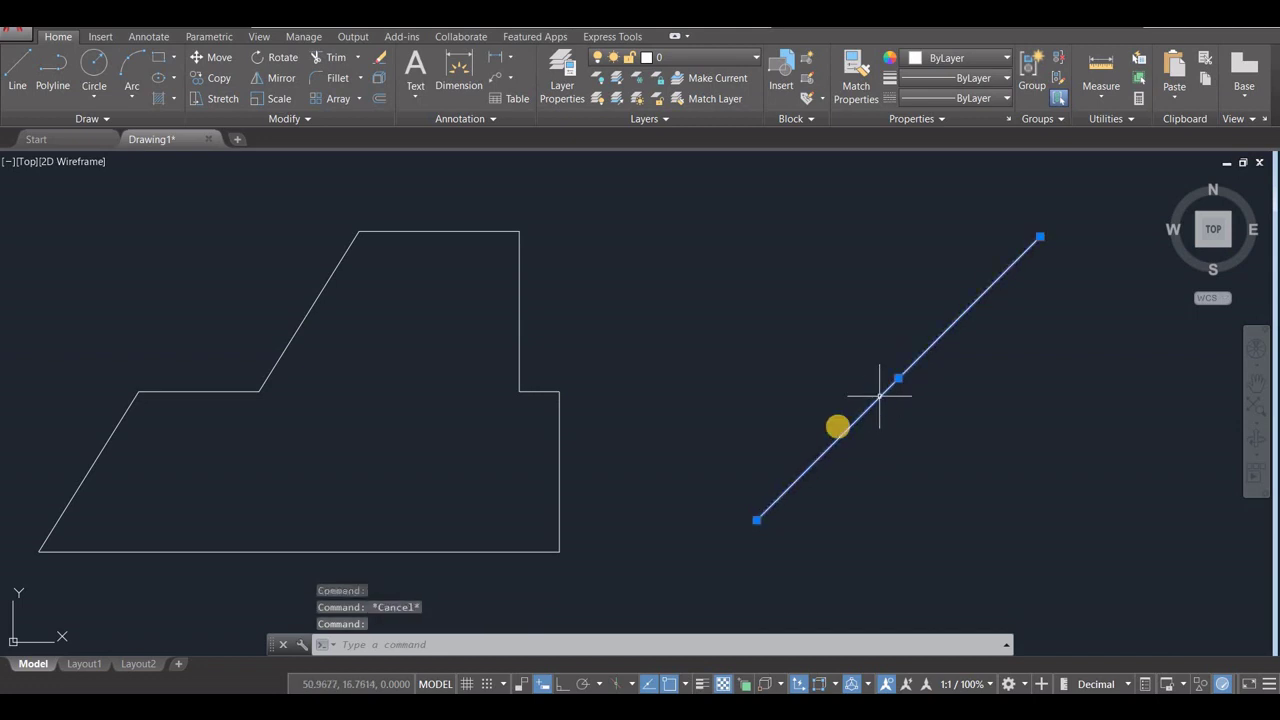
key(Delete)
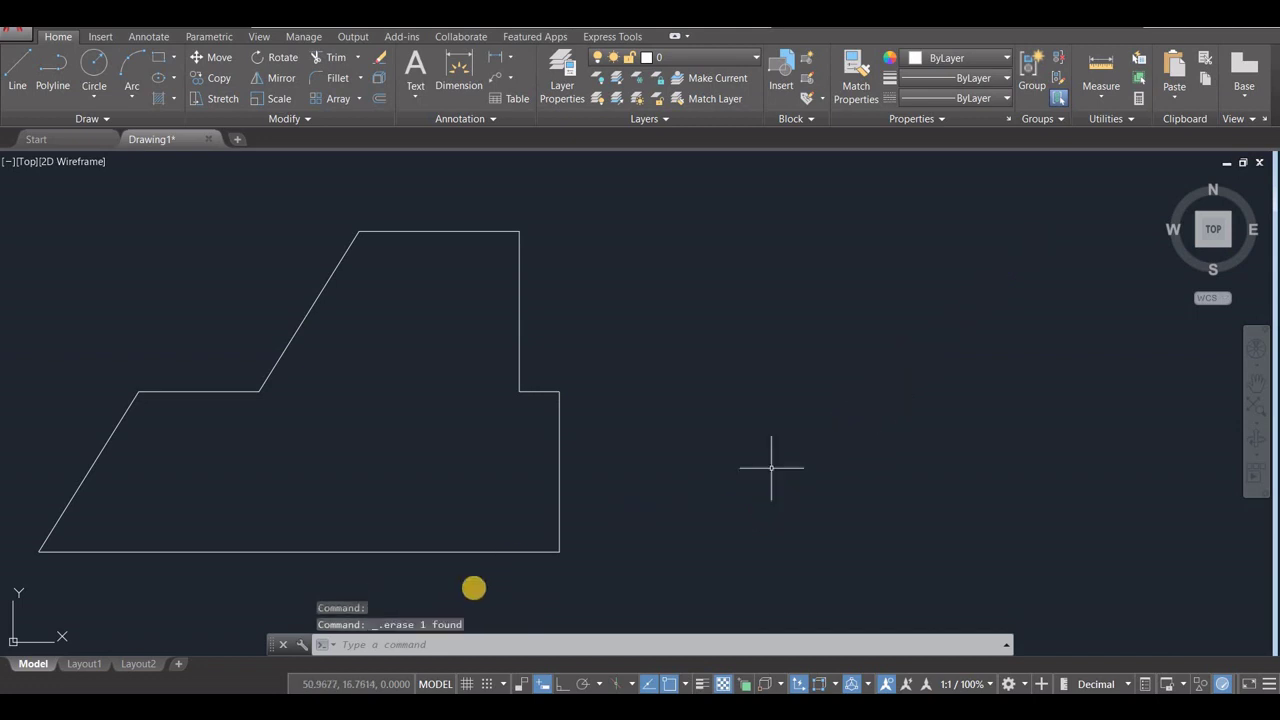
Step: Select the outline's segments one after another to examine whether they are separate line objects, and clear the selection
click(348, 552)
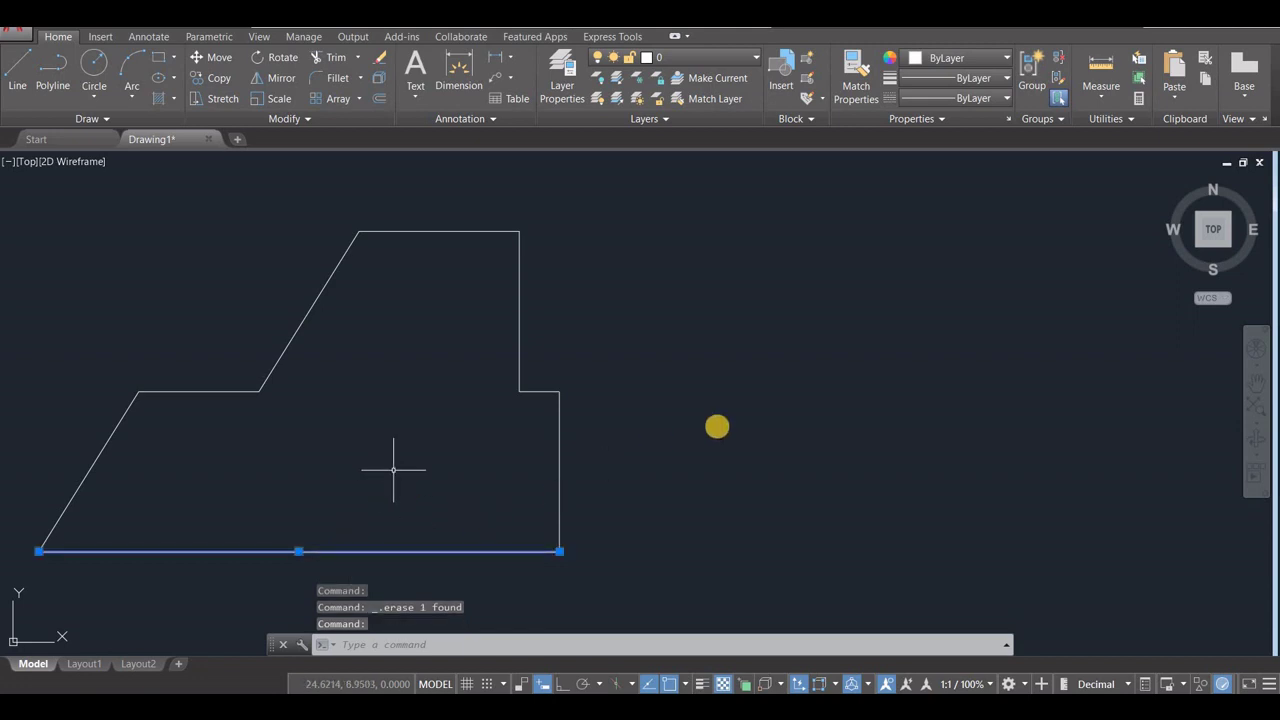
key(Escape)
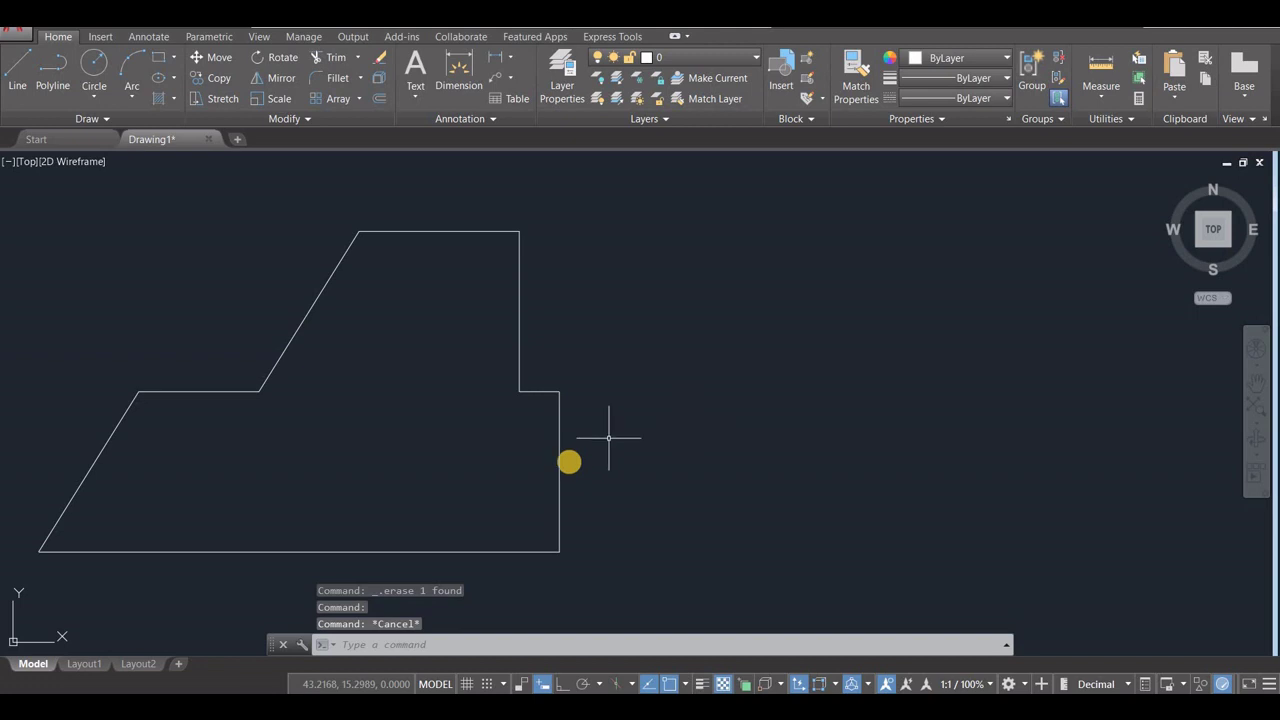
click(559, 465)
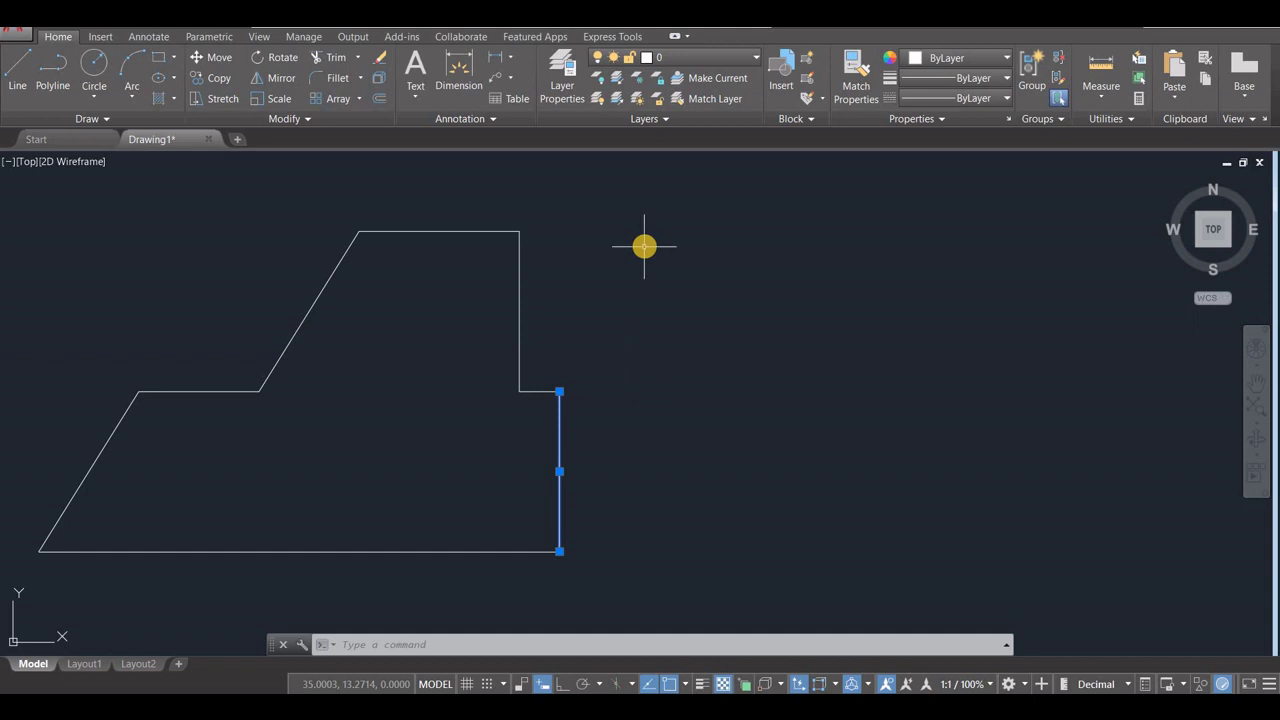
click(334, 550)
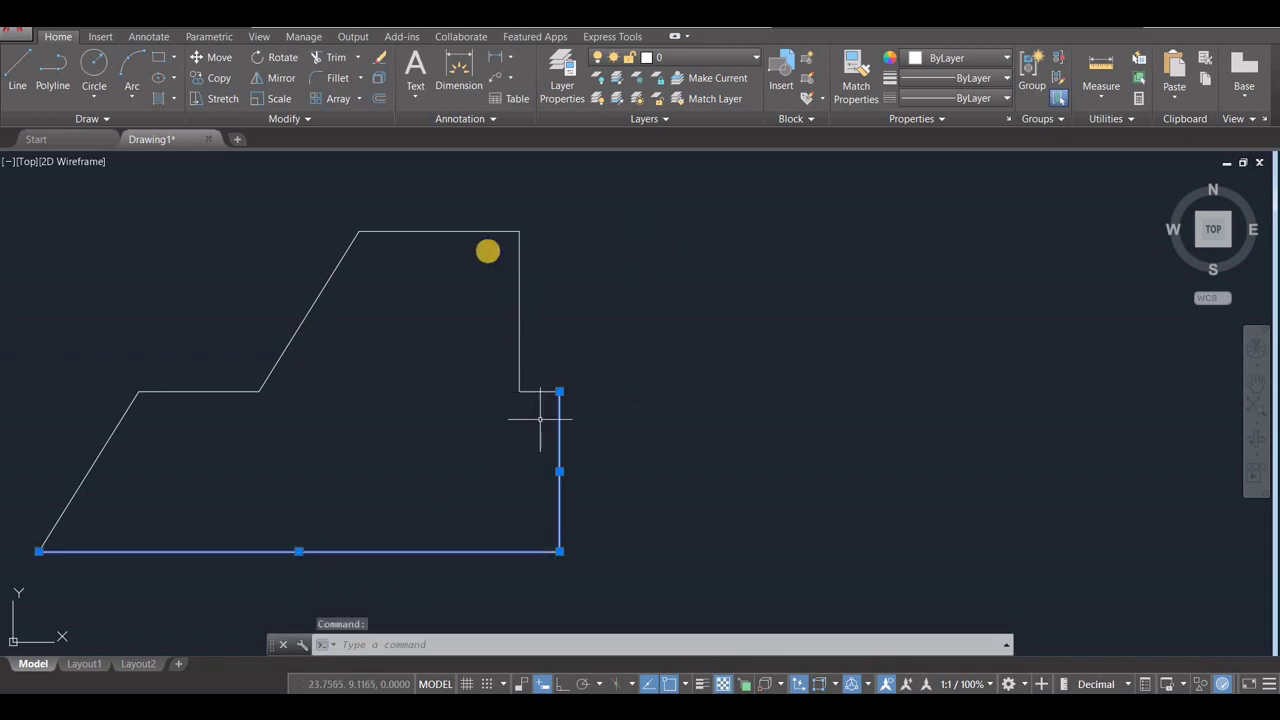
click(310, 296)
click(401, 230)
click(518, 306)
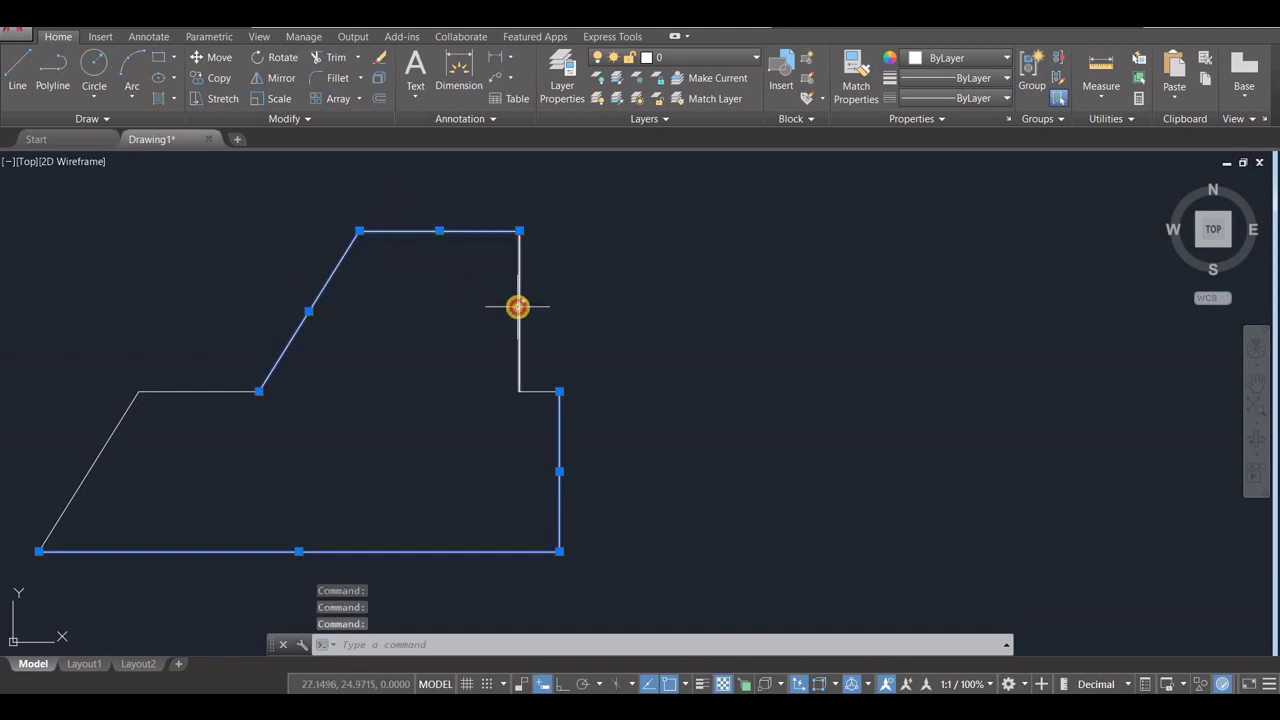
click(210, 391)
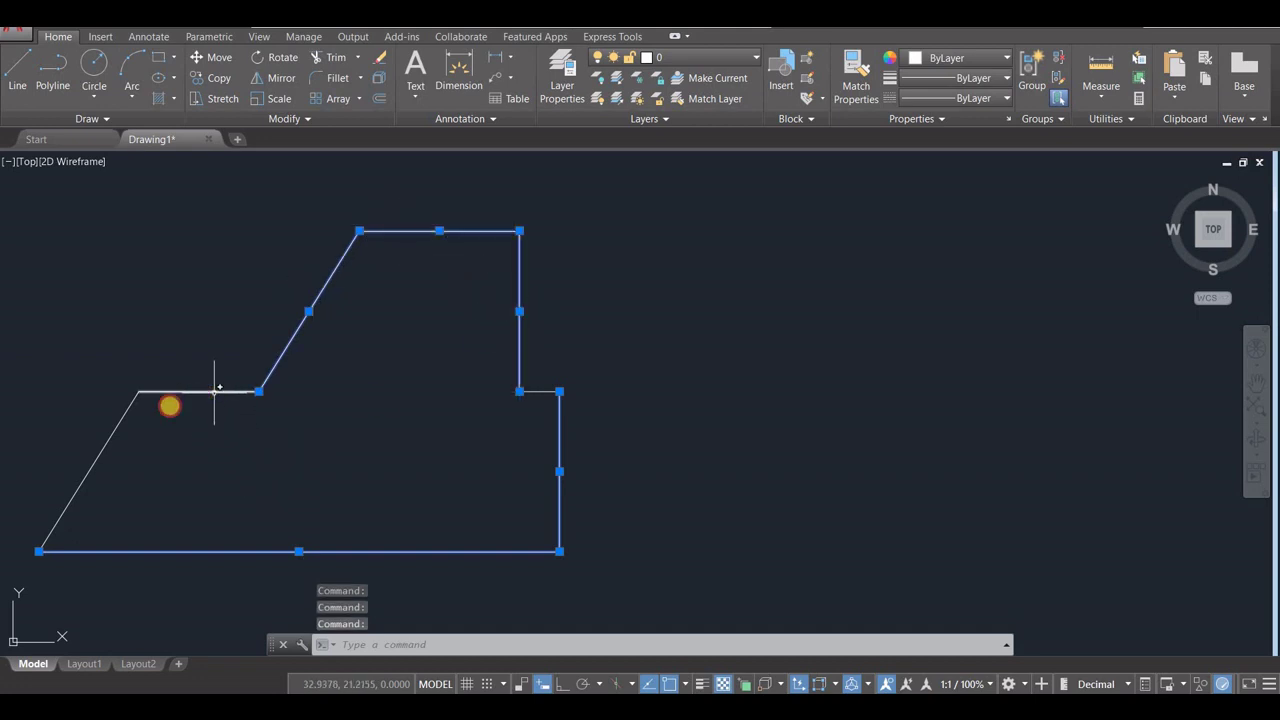
click(124, 421)
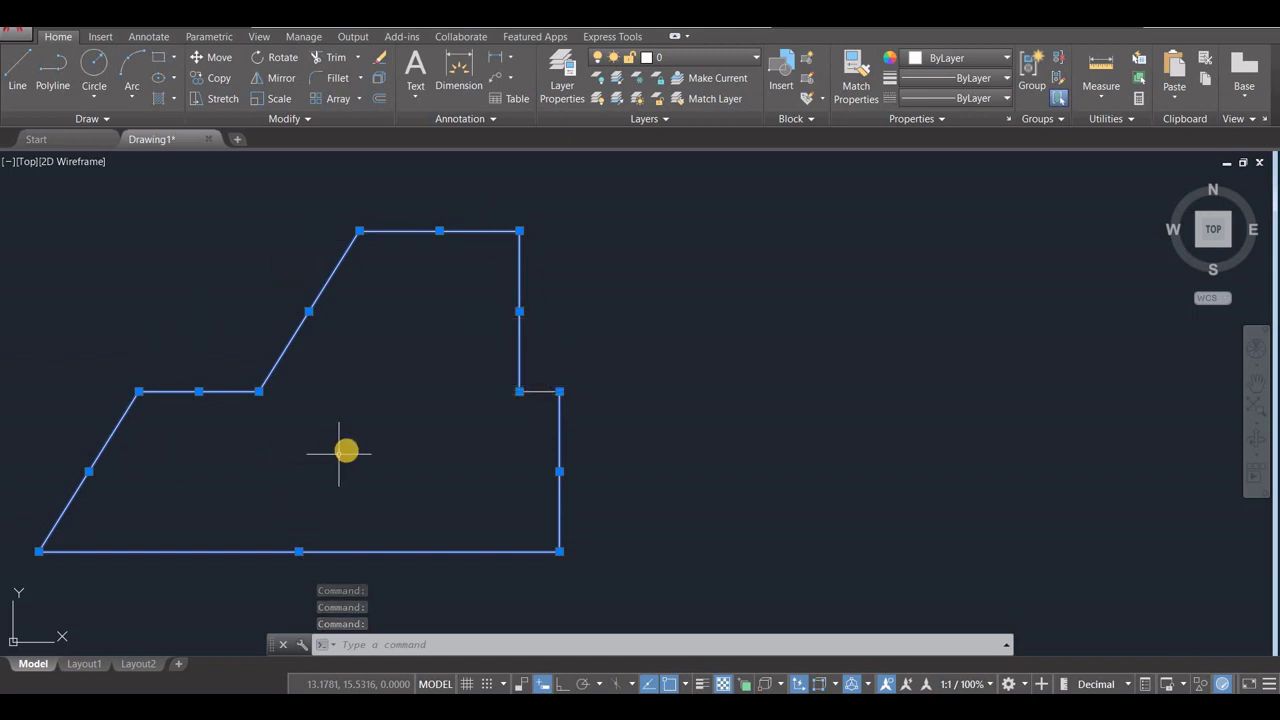
key(Escape)
click(370, 551)
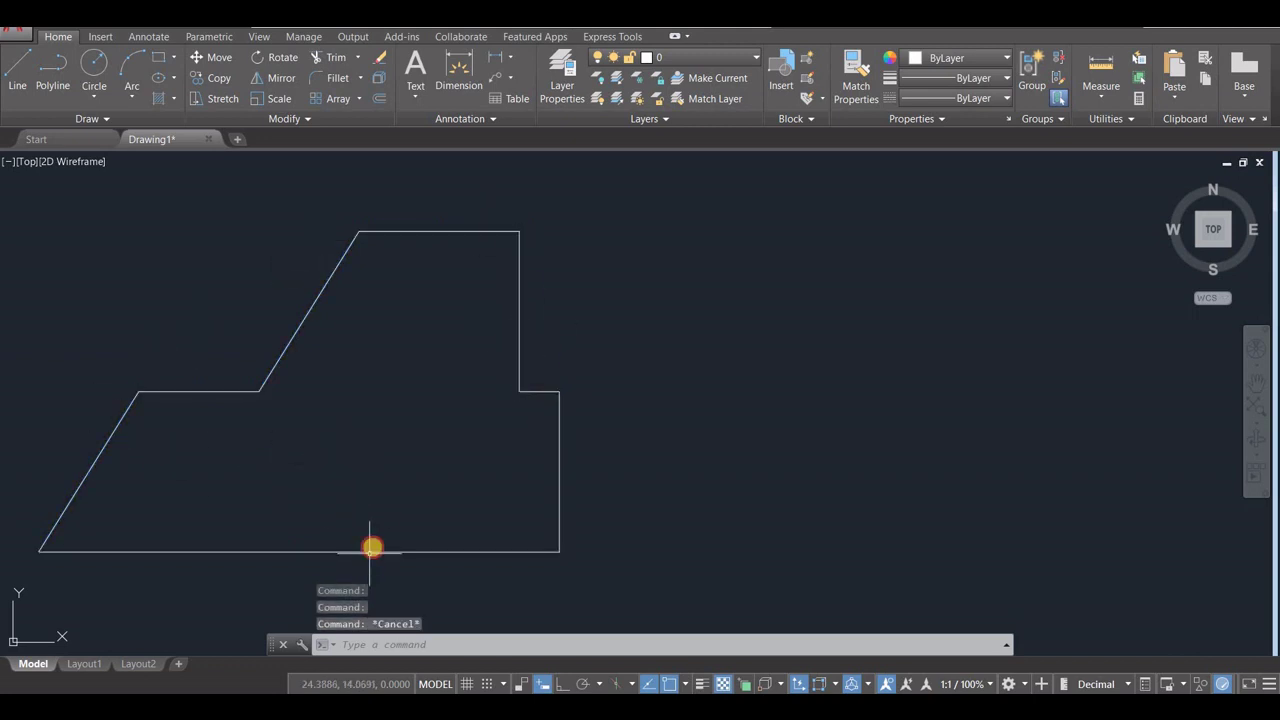
click(559, 460)
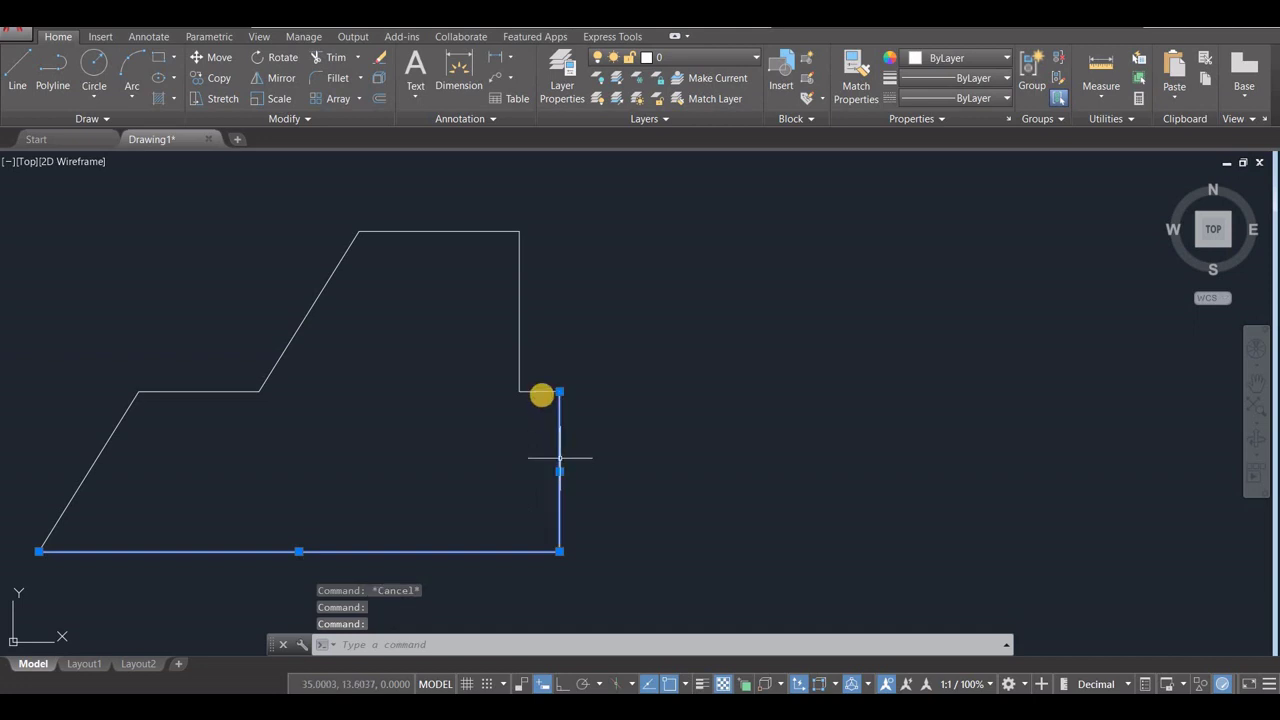
click(539, 391)
click(519, 335)
key(Escape)
key(Escape)
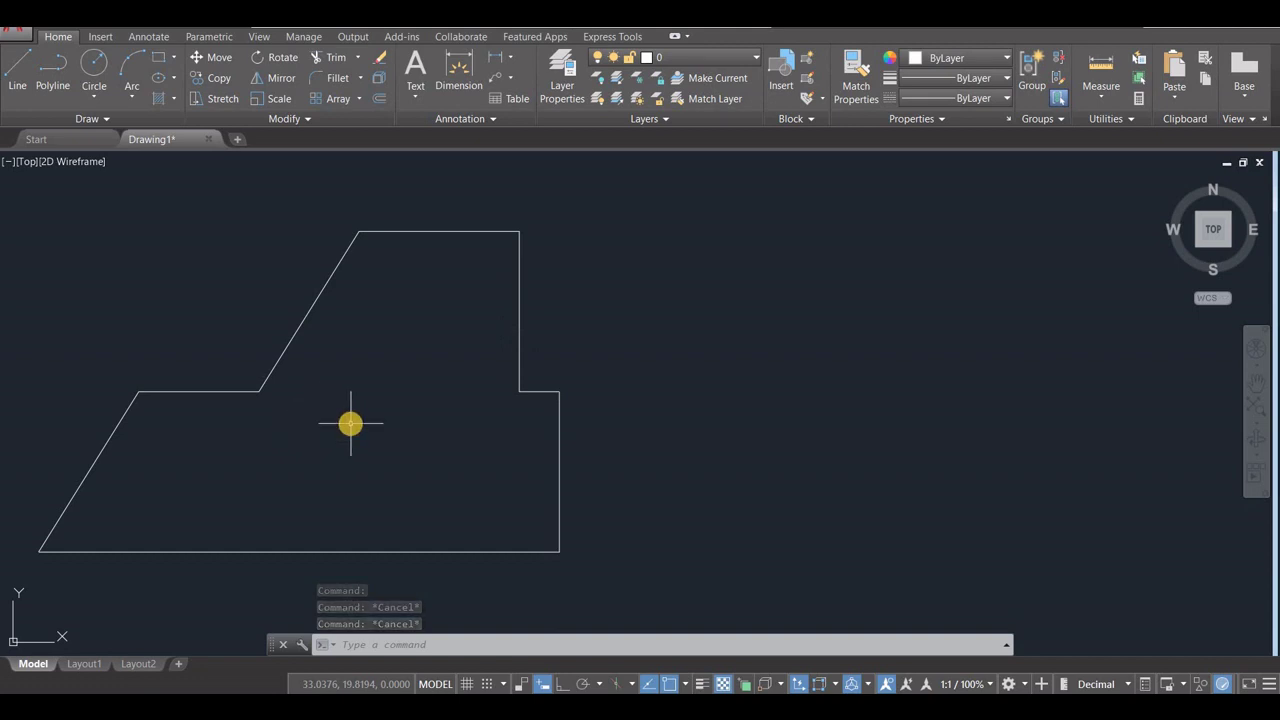
click(53, 80)
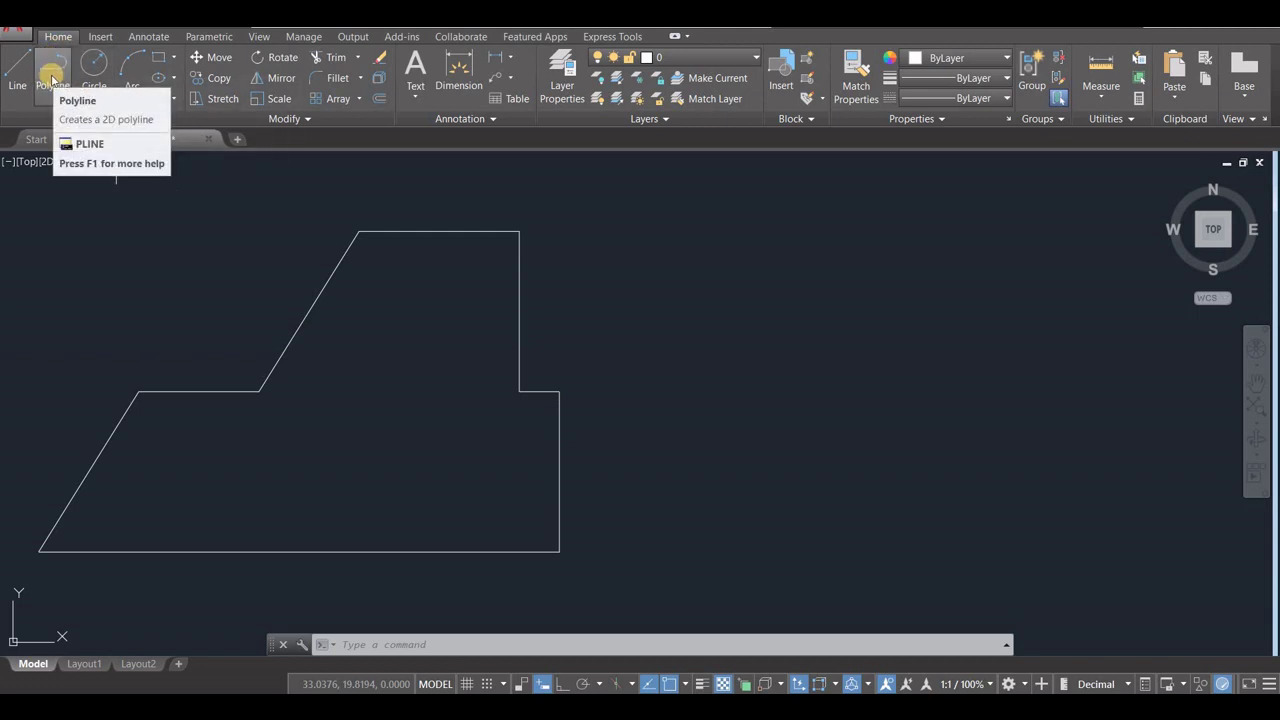
click(52, 80)
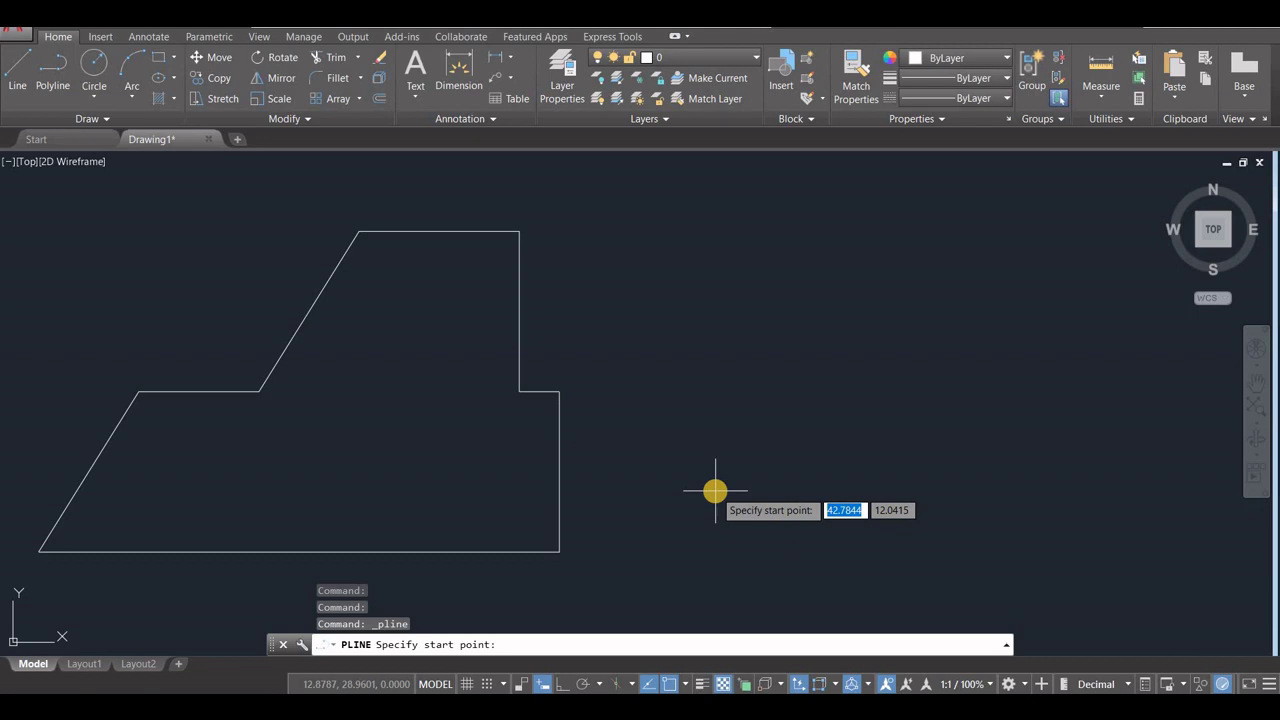
key(Escape)
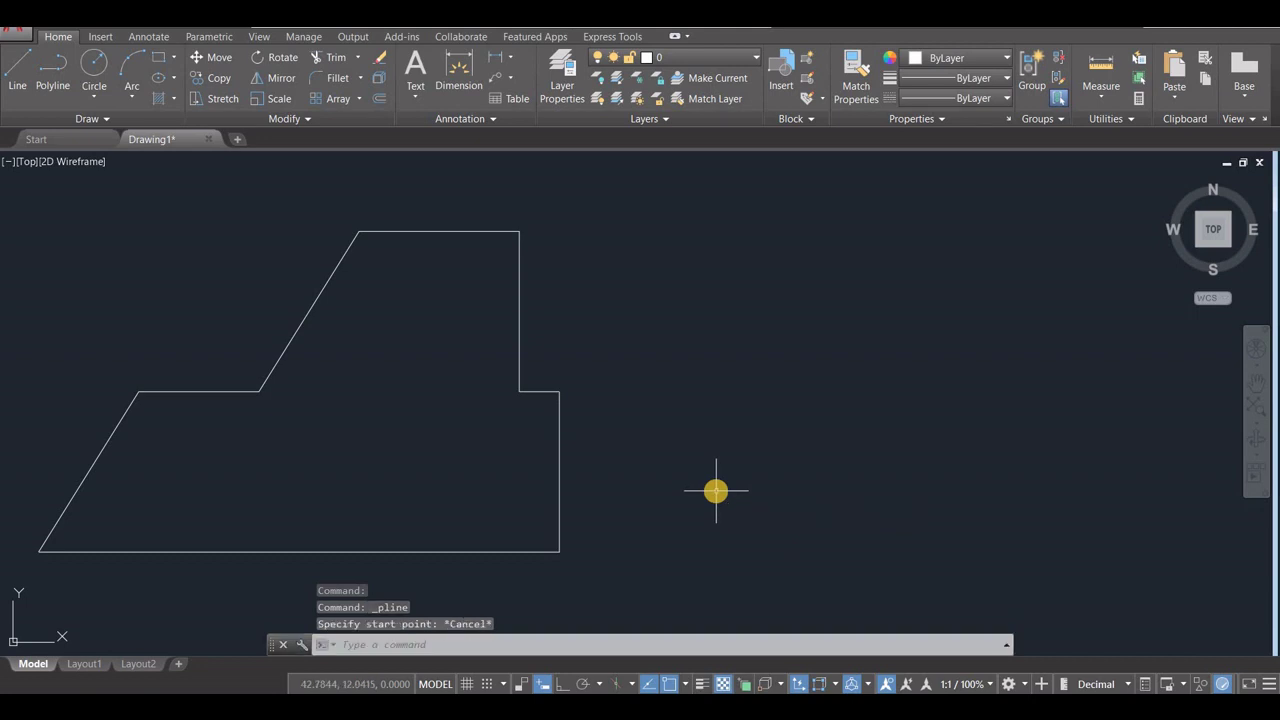
key(ctrl+z)
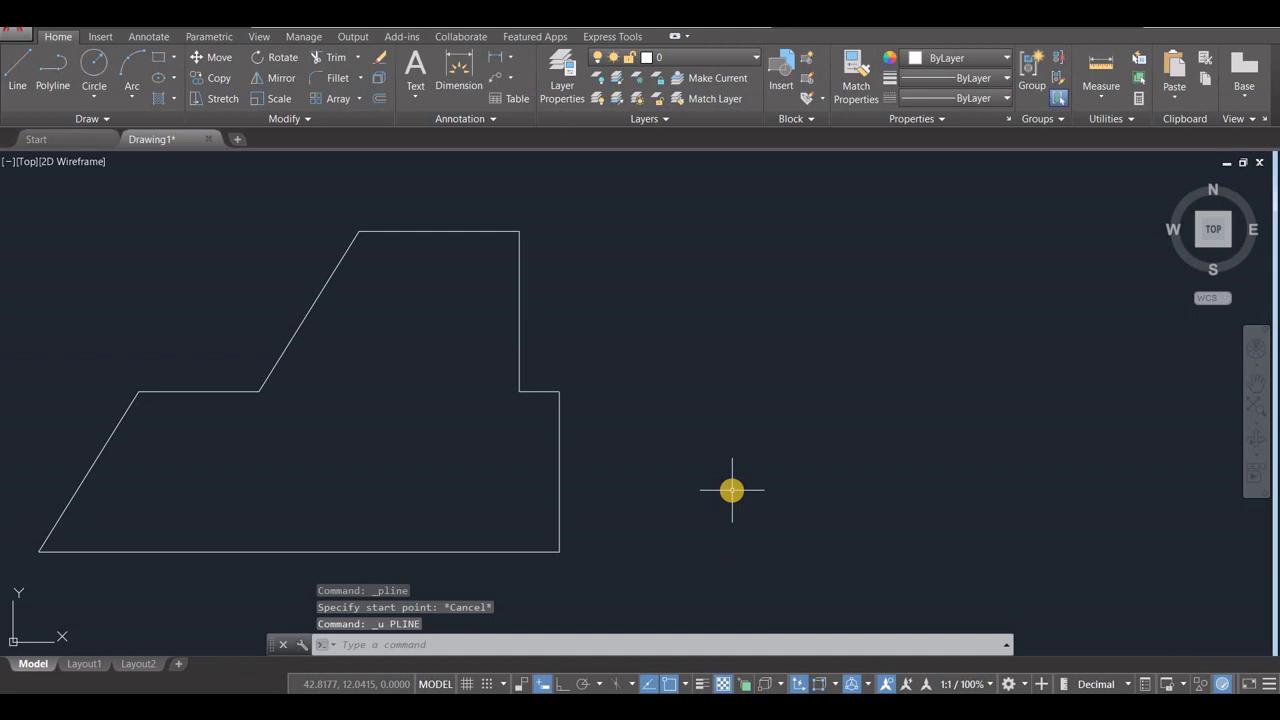
Step: Select the entire stepped outline and delete it so the drawing area is empty
key(Escape)
key(Escape)
key(ctrl+a)
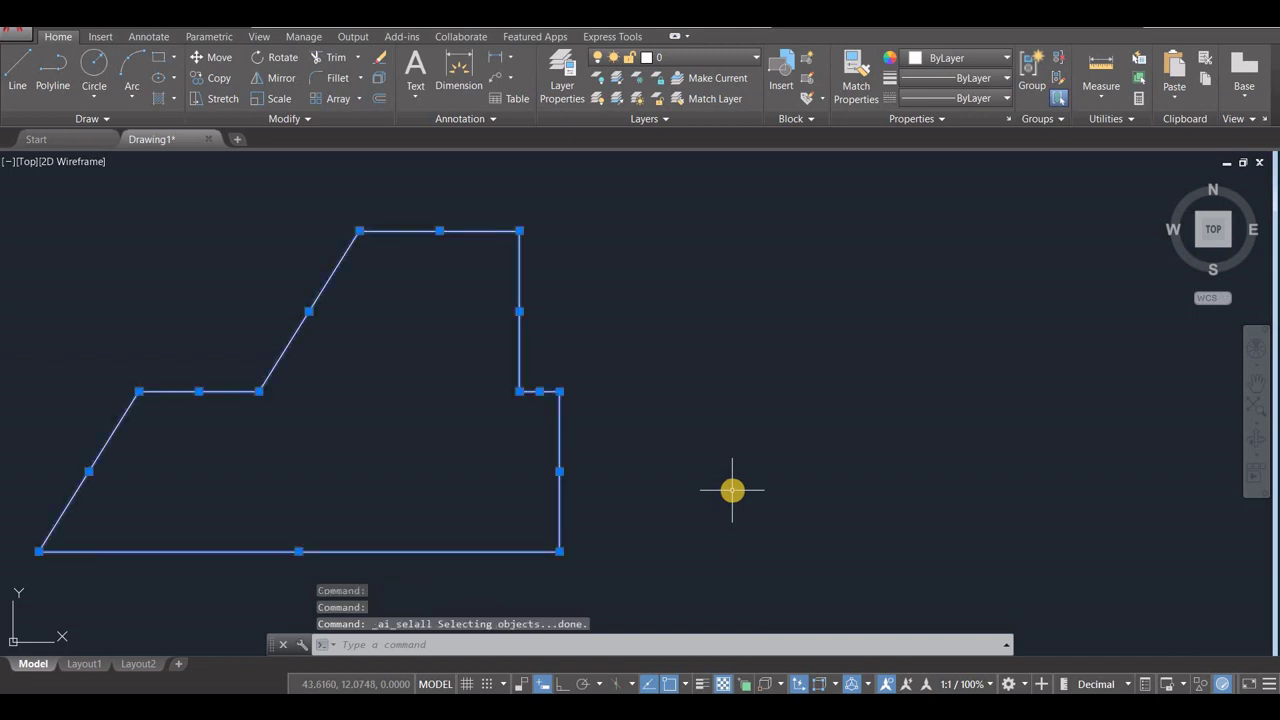
key(Delete)
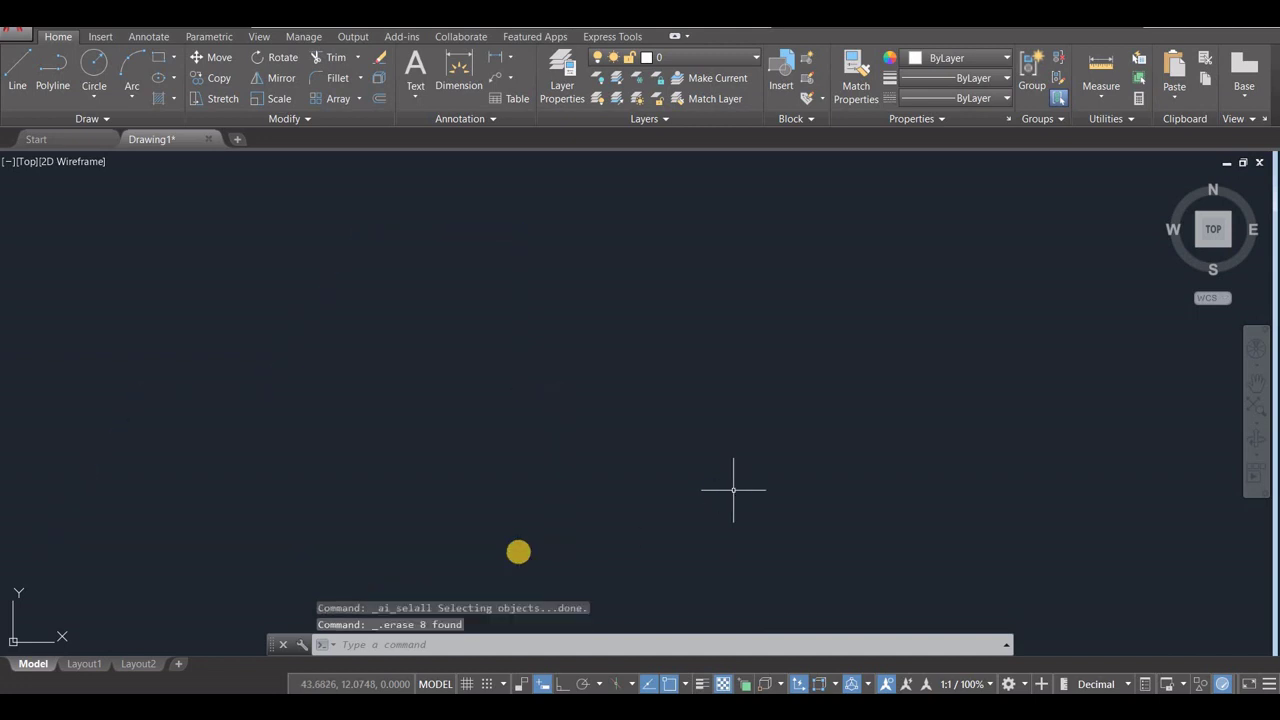
Step: Start a polyline at the coordinates 9,9
click(58, 77)
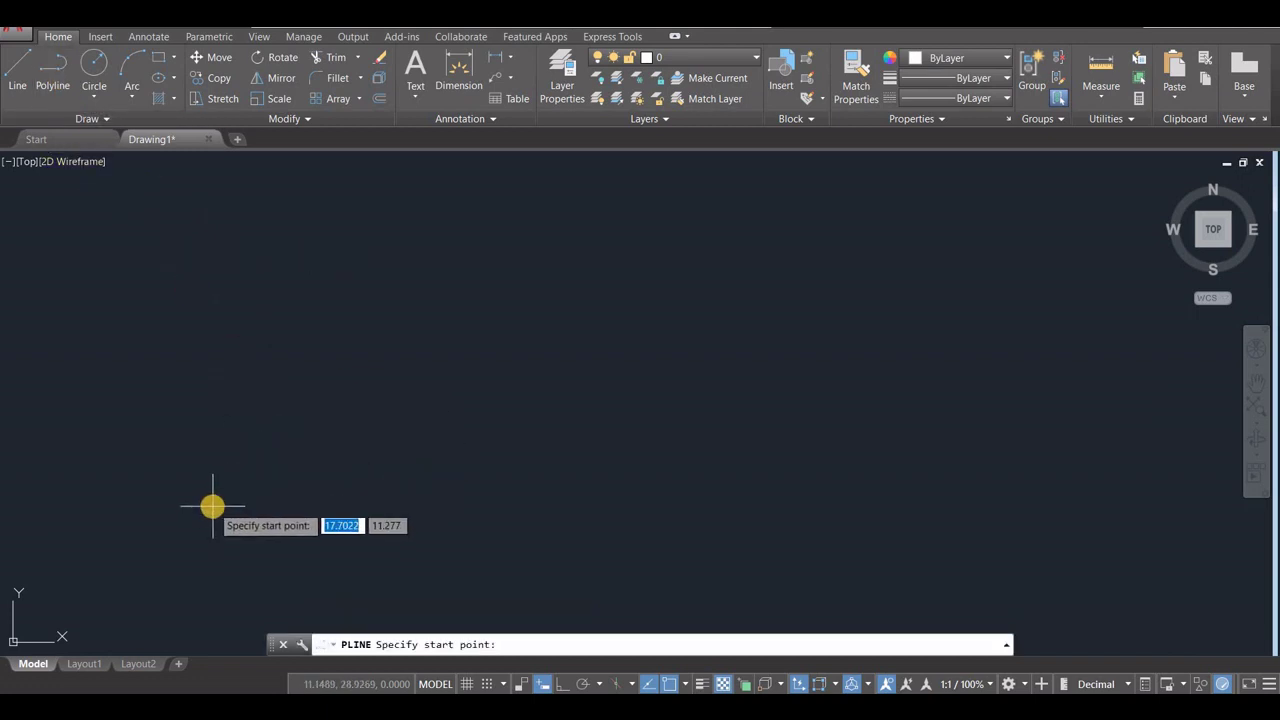
text(9)
key(Tab)
text(6)
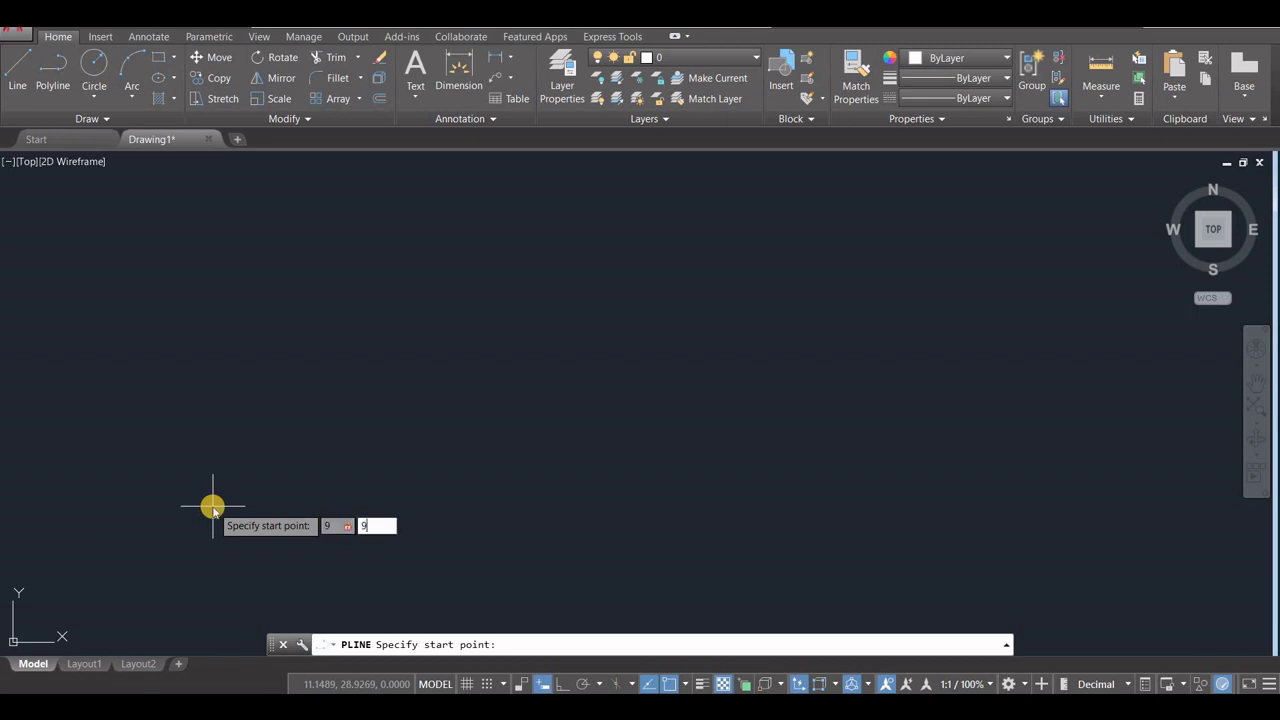
key(Return)
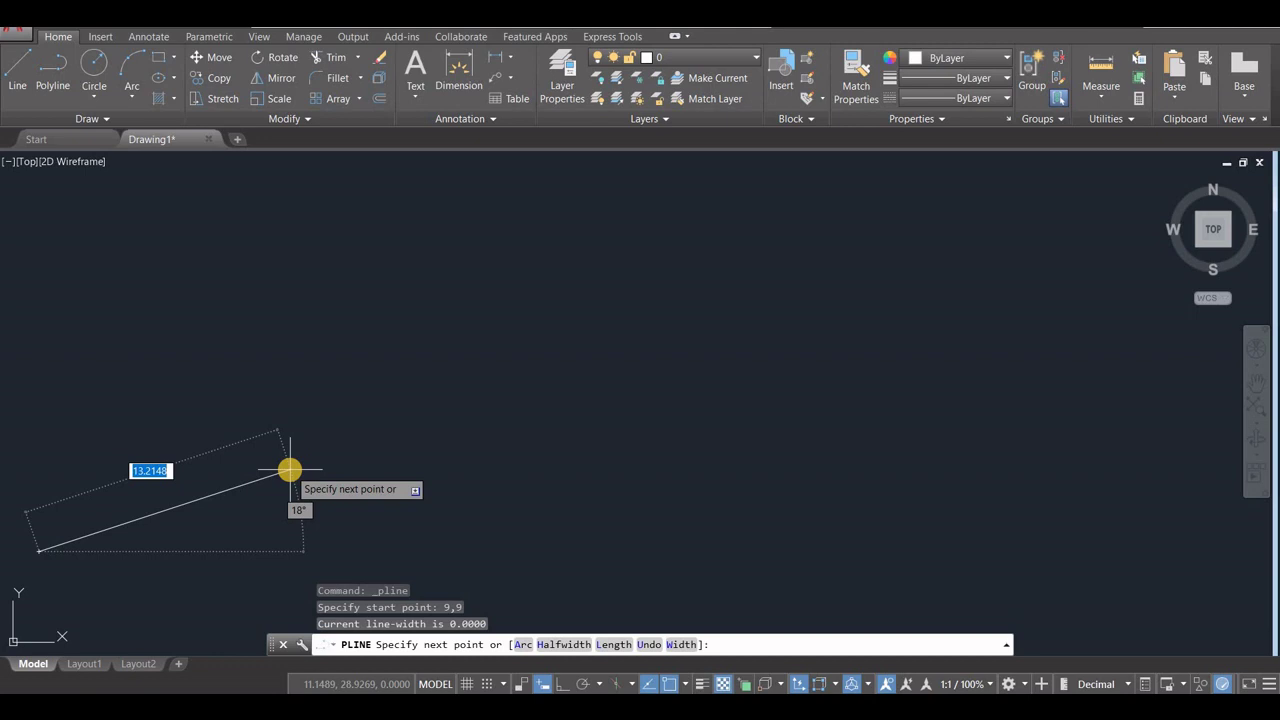
Step: Try to draw the polyline's first segment with 35,9 as the next point, undo it and cancel the polyline
text(35)
key(Tab)
text(35)
key(Tab)
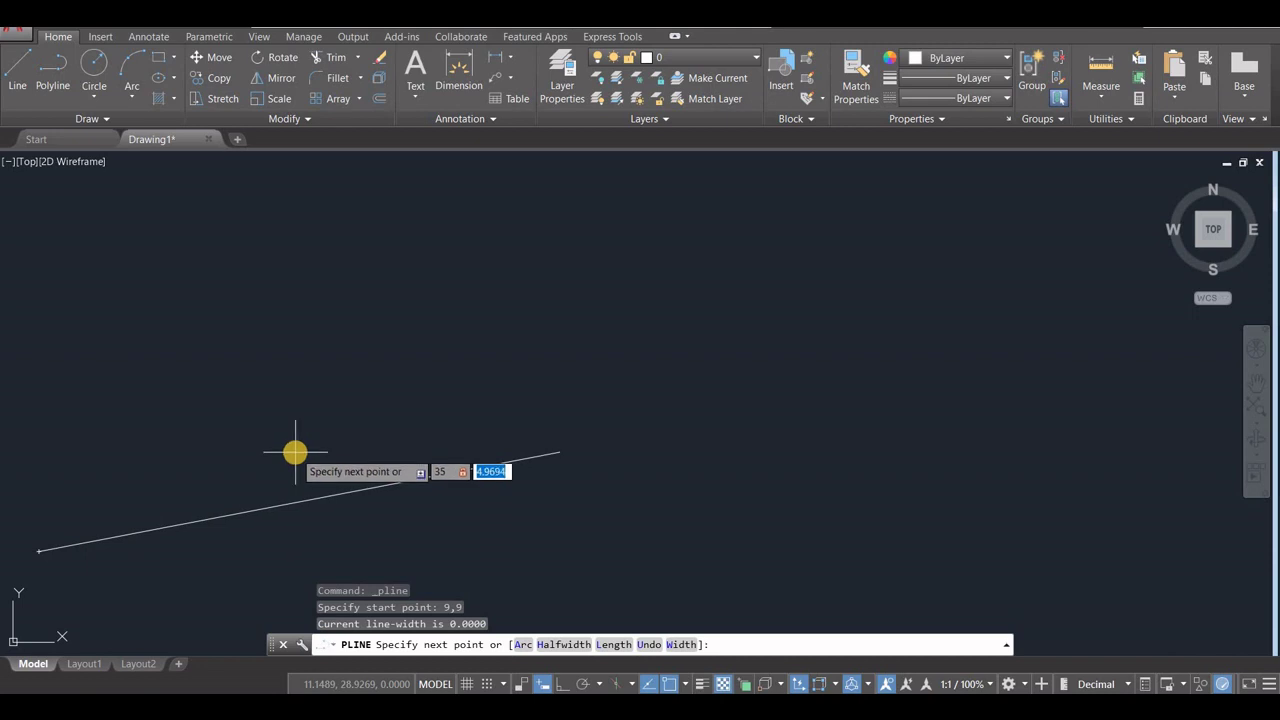
text(9)
key(Return)
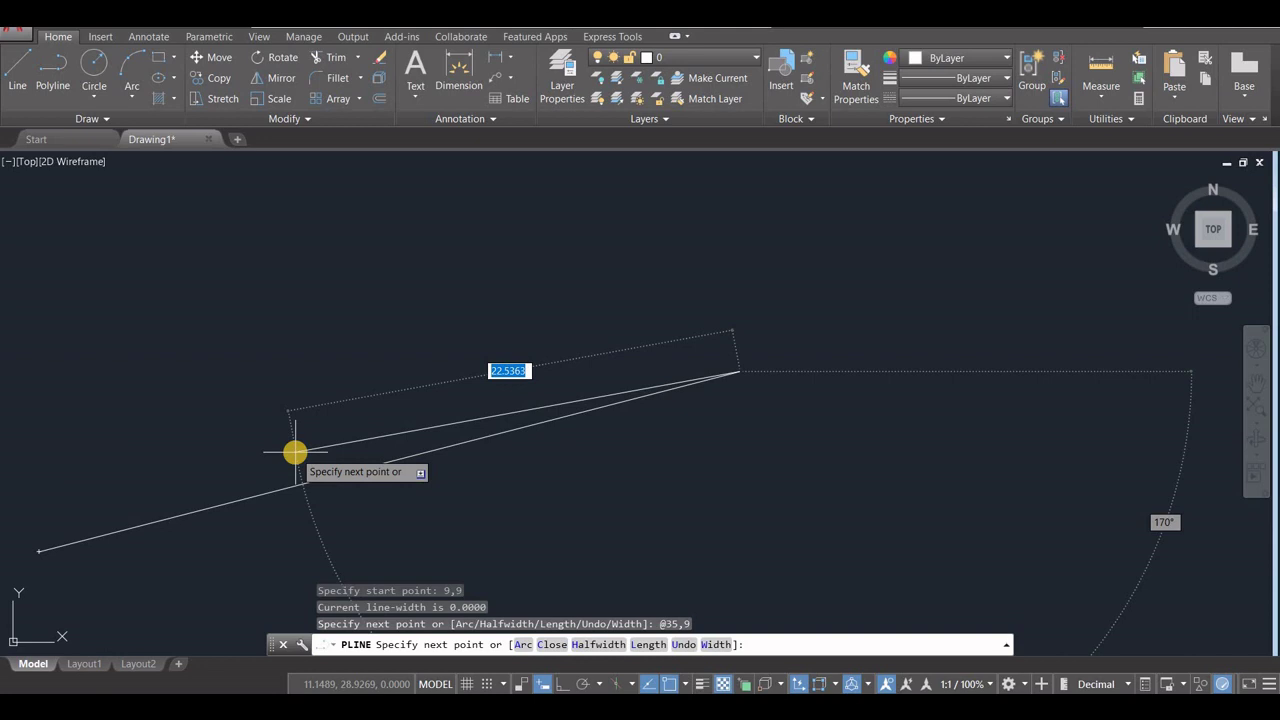
key(ctrl+z)
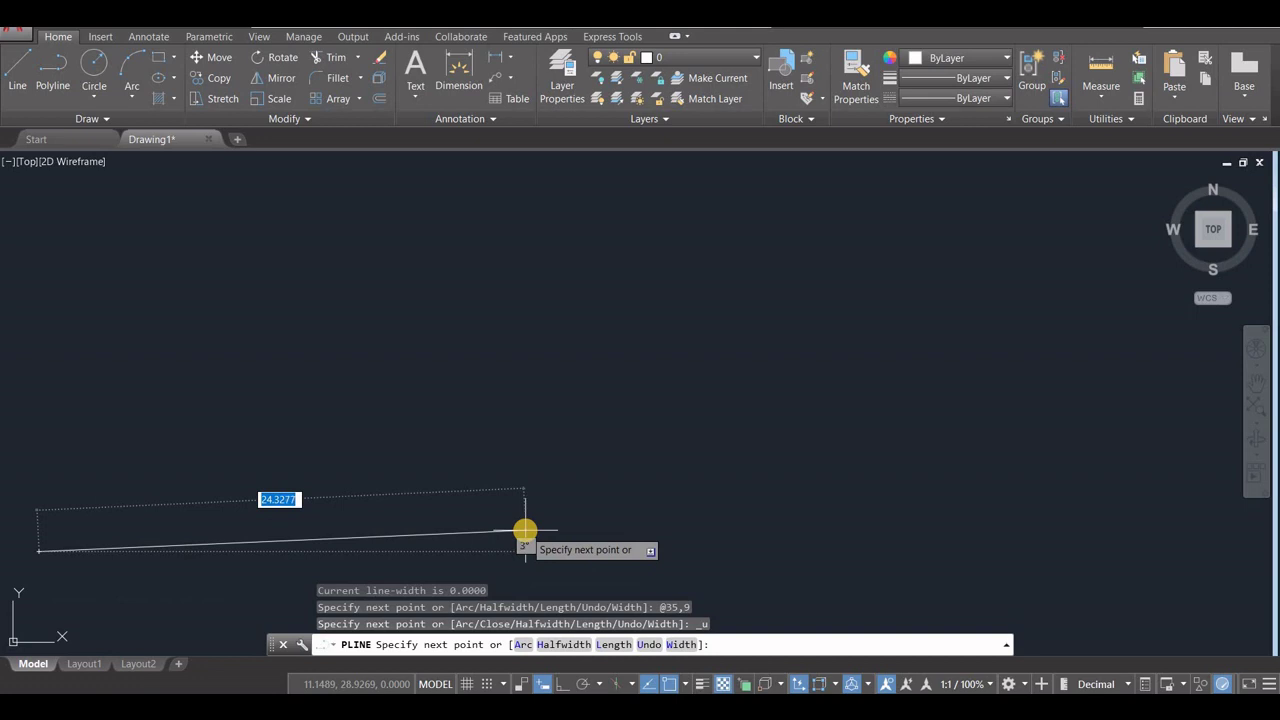
key(Escape)
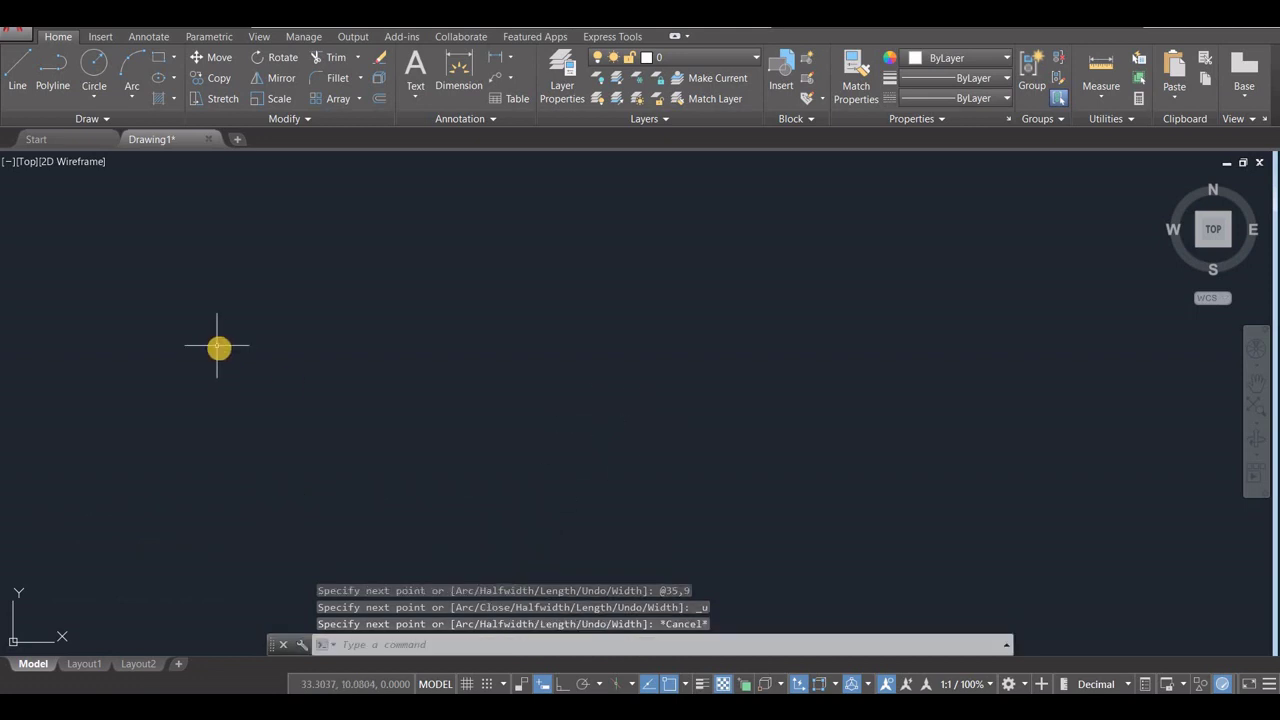
Step: Use the multiple points command to place the base corner points at 9,9 and 35,9
click(108, 119)
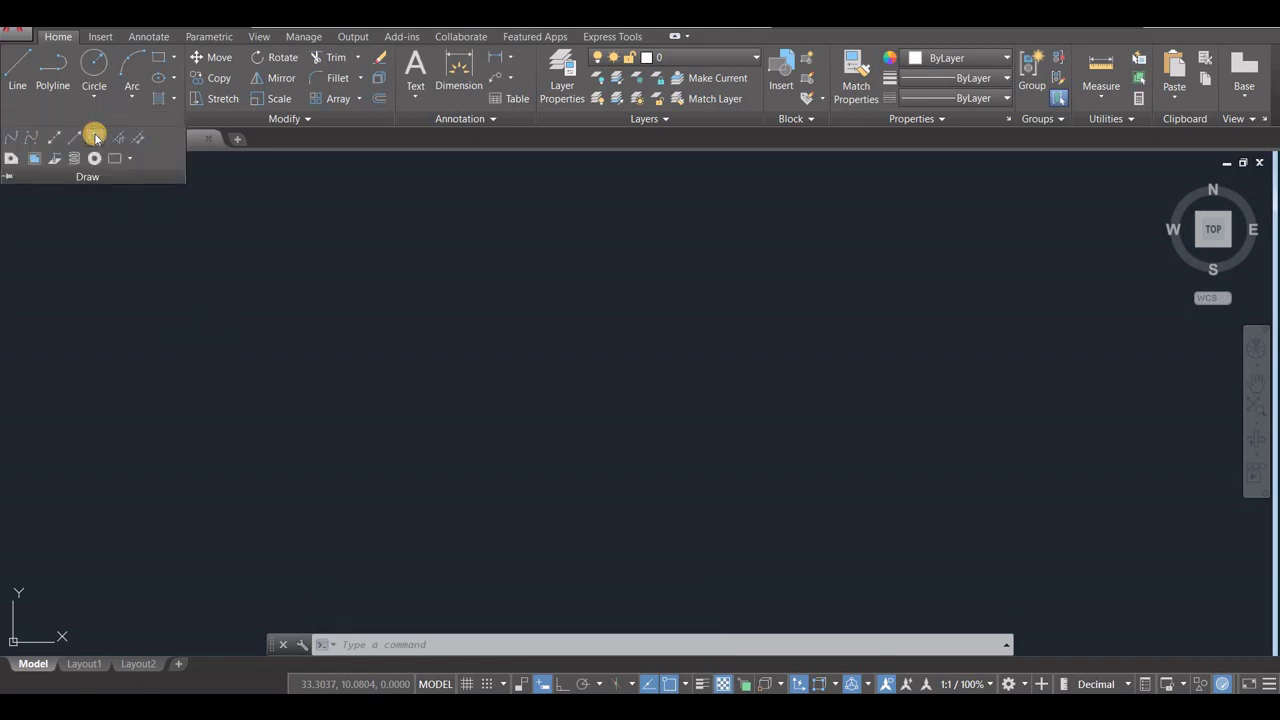
click(95, 137)
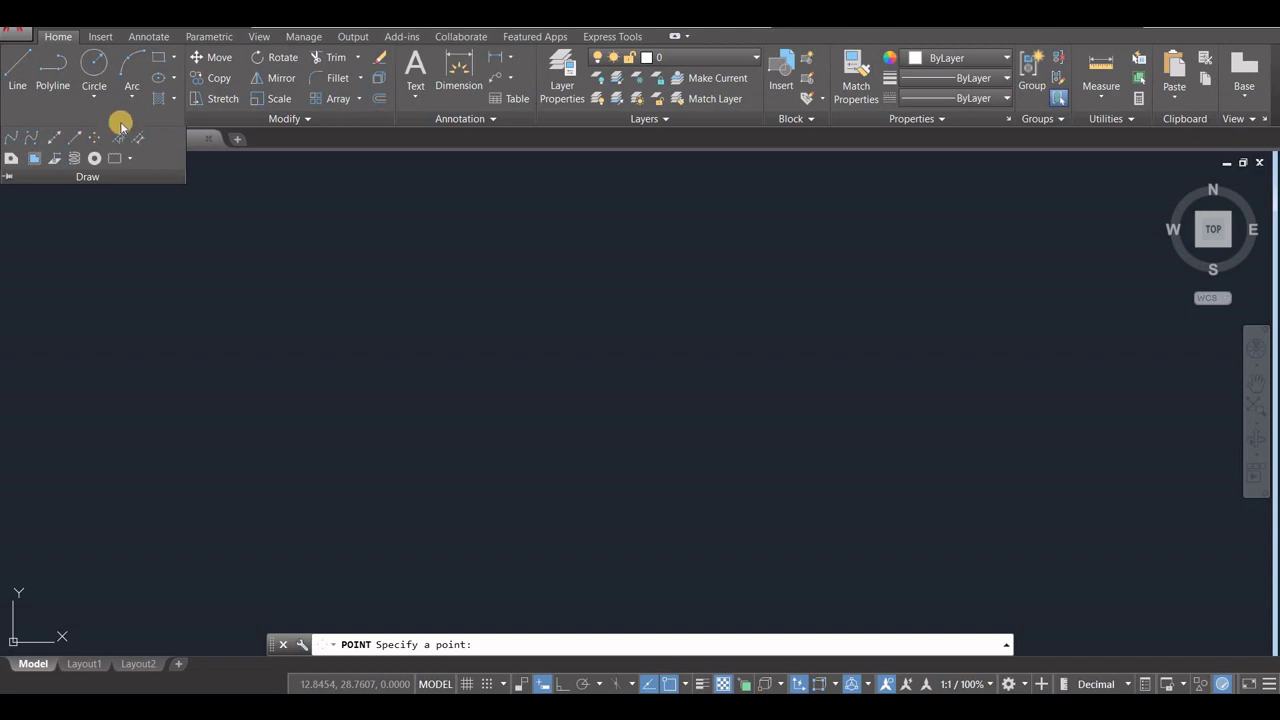
click(94, 137)
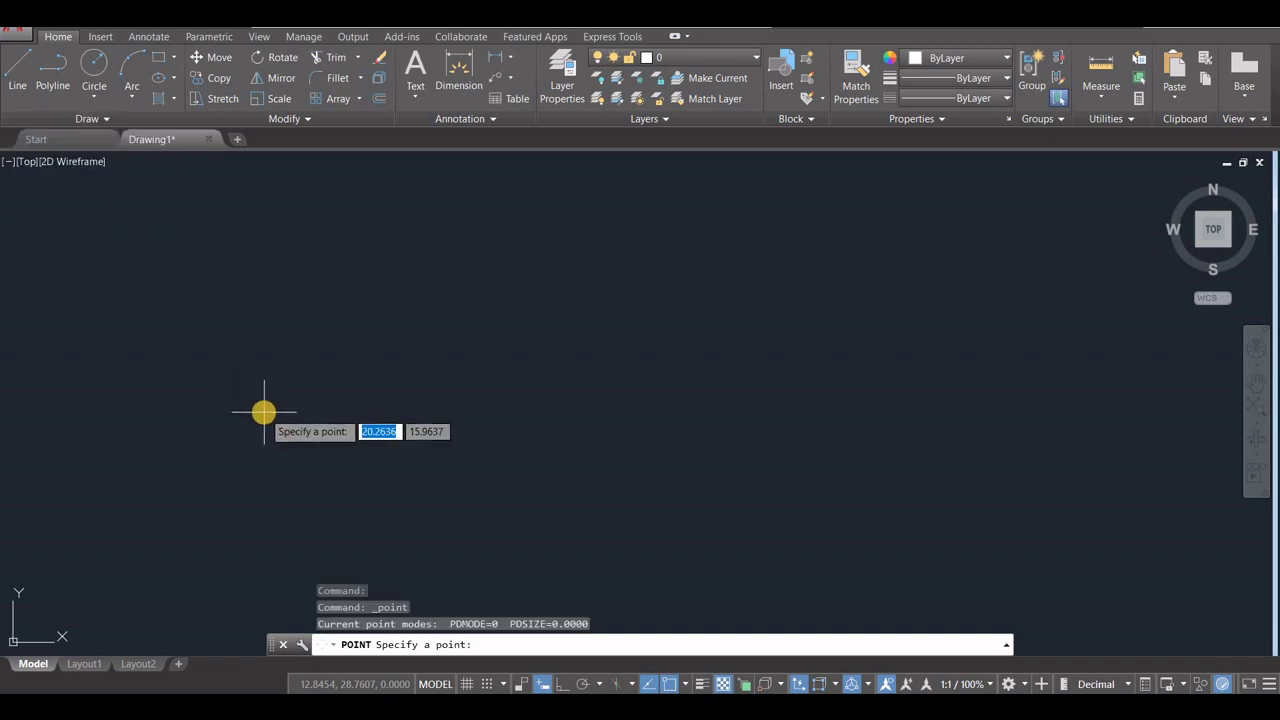
text(9)
key(Tab)
text(9)
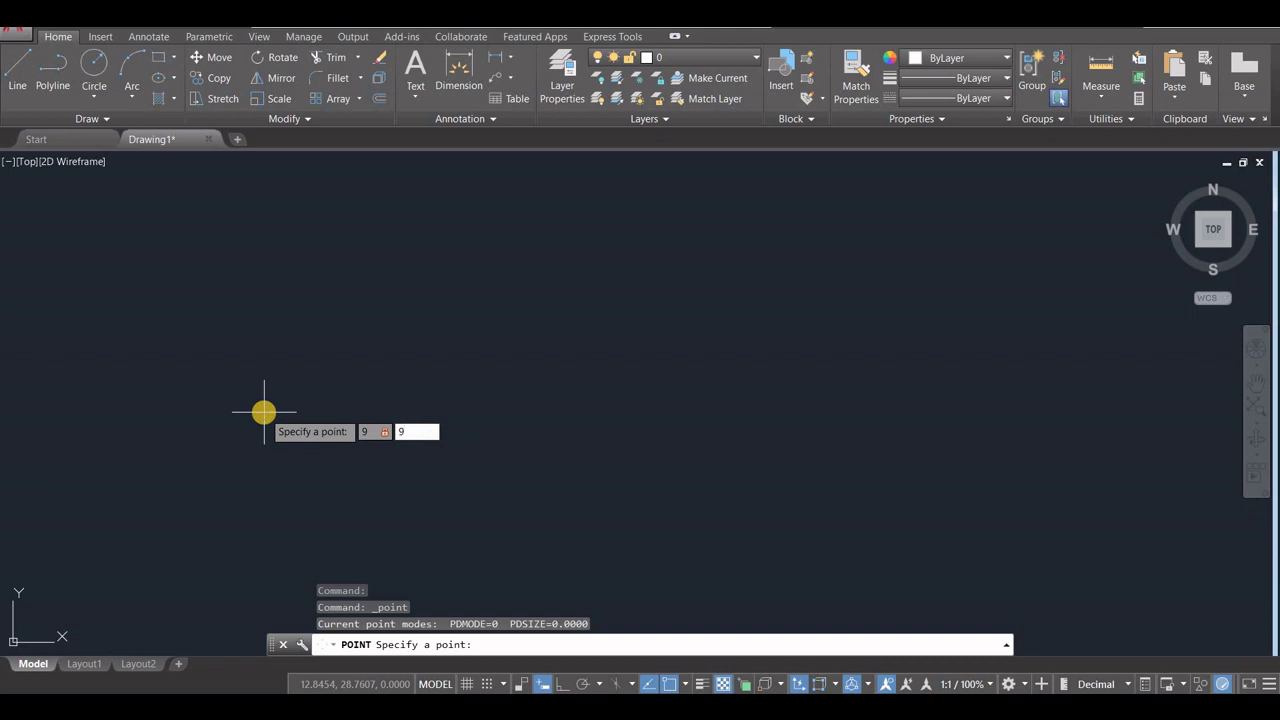
key(Tab)
text(35)
key(Tab)
text(9)
key(Return)
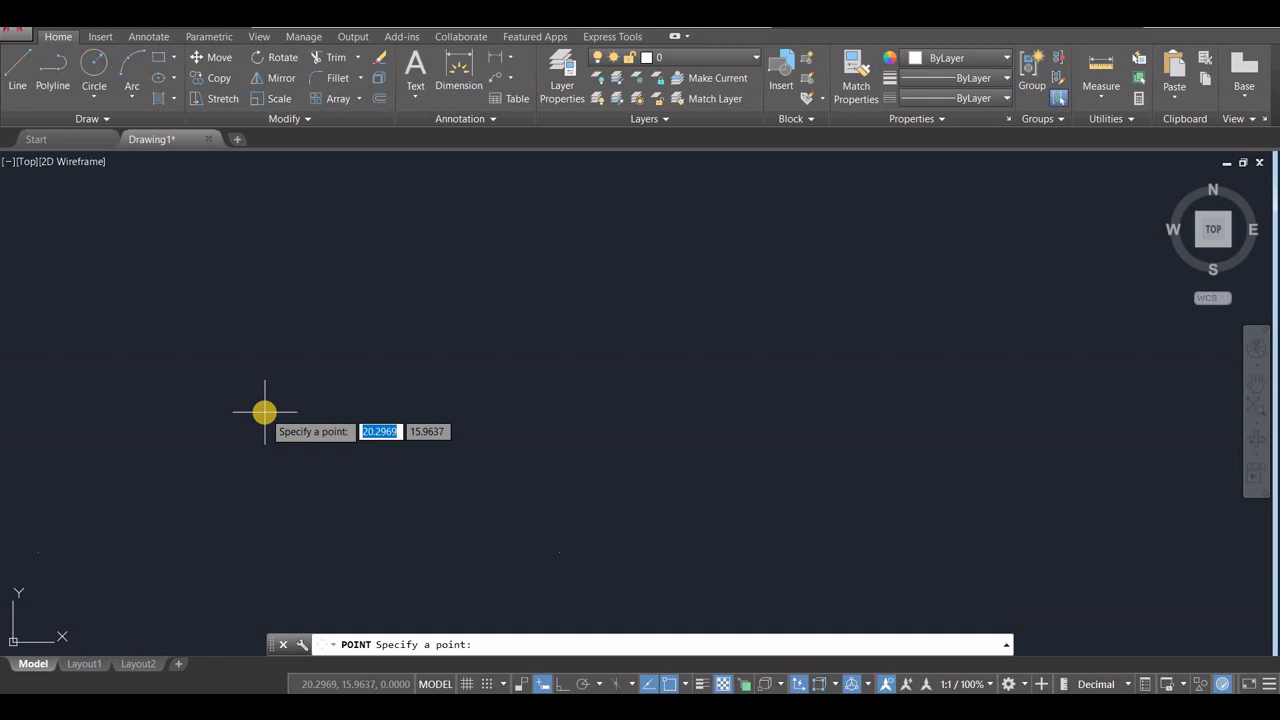
Step: Place two more corner points for the step at 35,17 and 33,17
text(35)
key(Tab)
text(15)
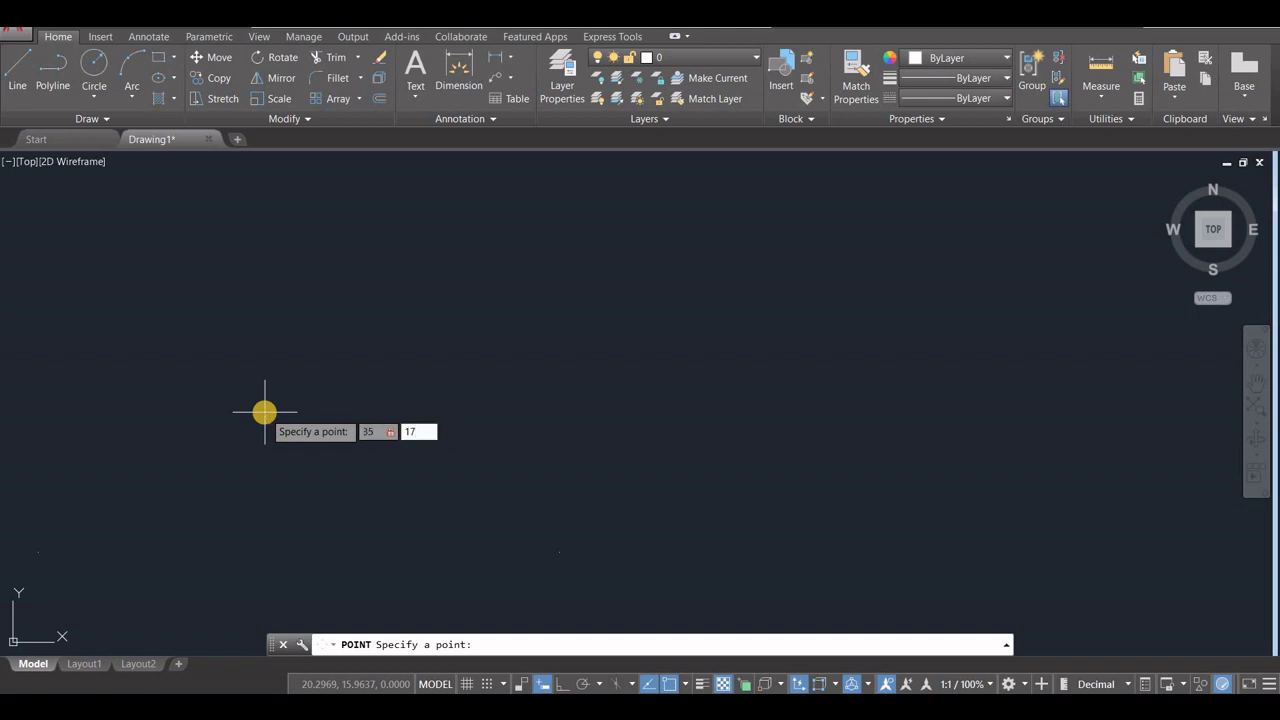
key(Return)
text(33)
key(Tab)
text(15)
key(Return)
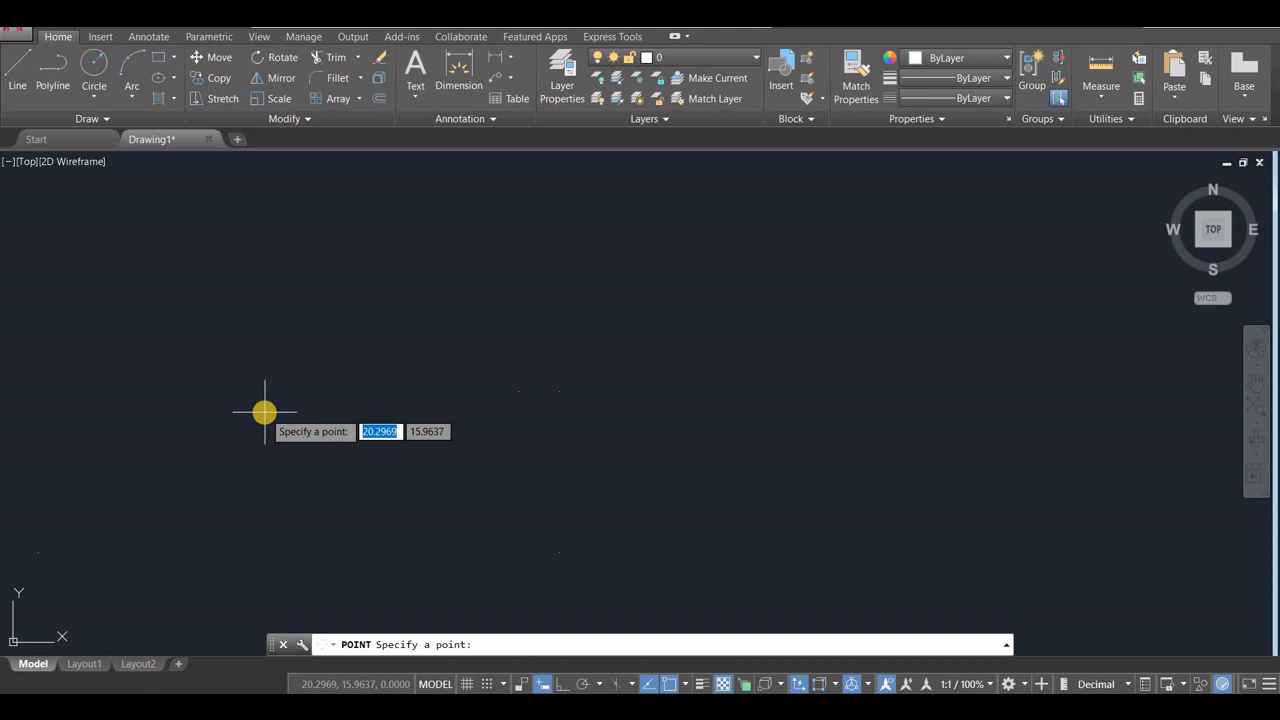
Step: Place the two upper corner points at 33,25 and 25,25
text(33)
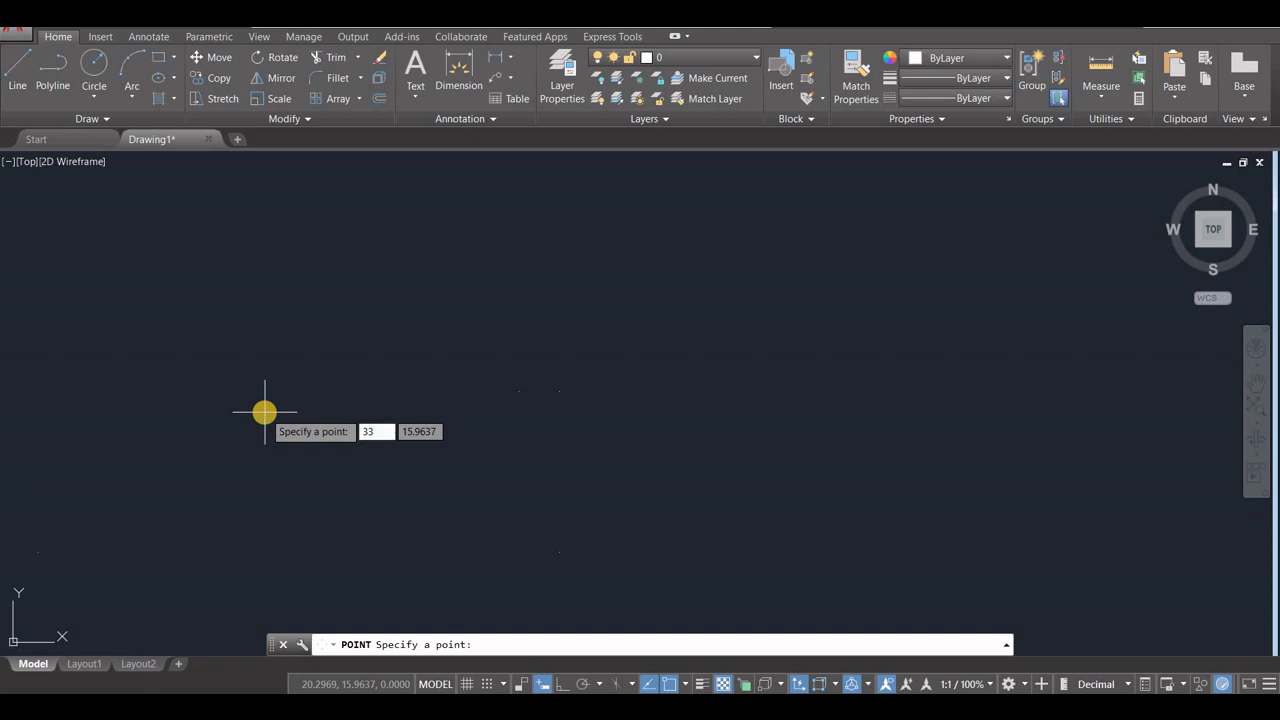
key(Tab)
text(25)
key(Return)
text(25)
key(Tab)
text(25)
key(Return)
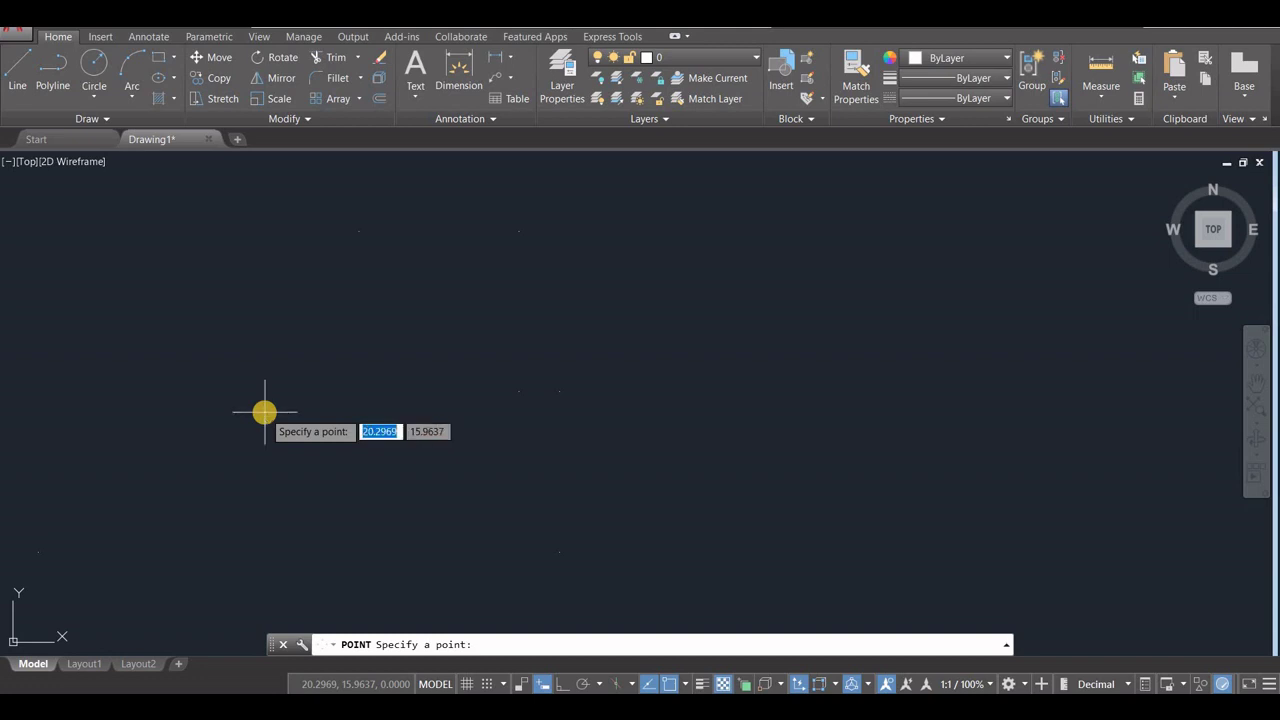
Step: Place the remaining corner points at 20,17 and 14,17 and end the multiple points command
text(20)
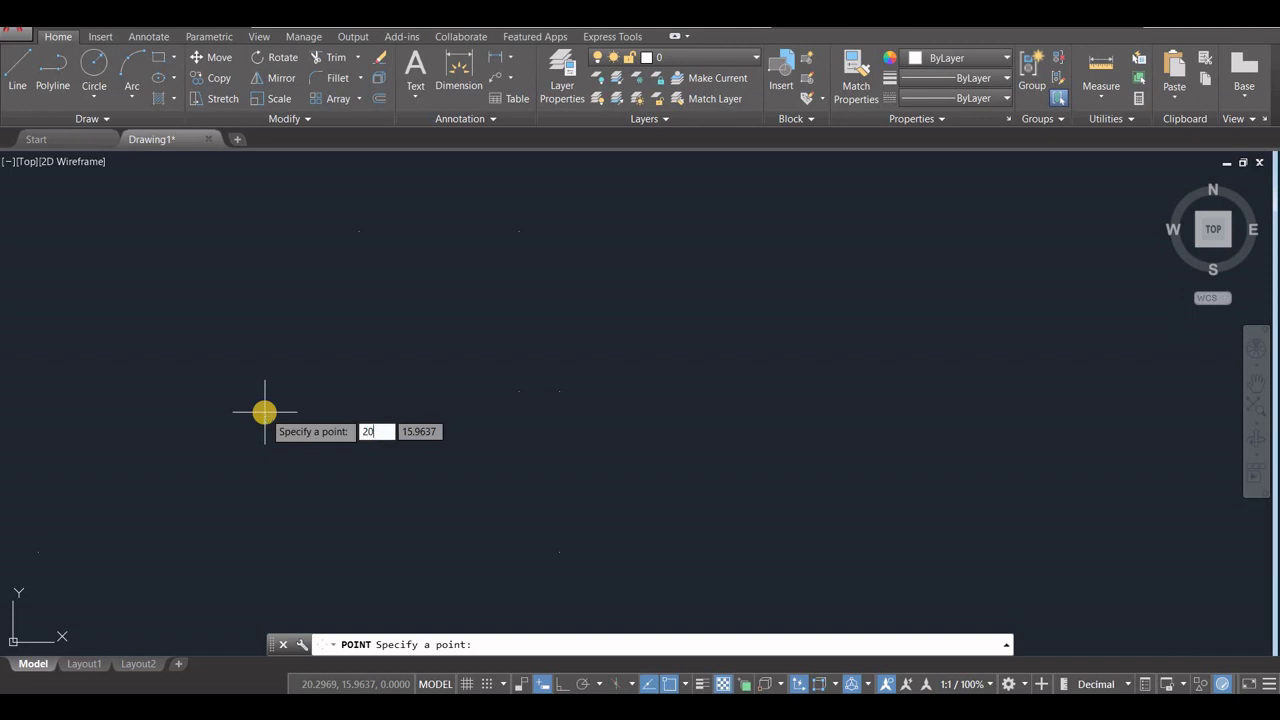
key(Tab)
text(17)
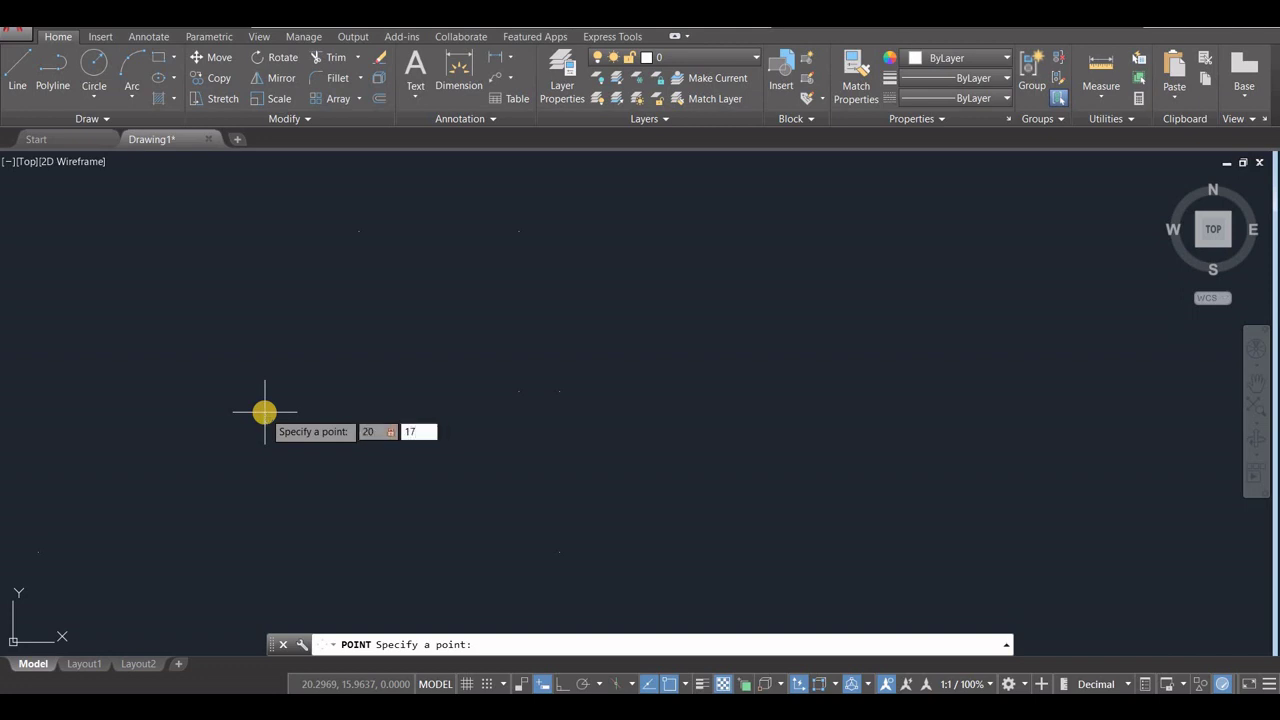
key(Return)
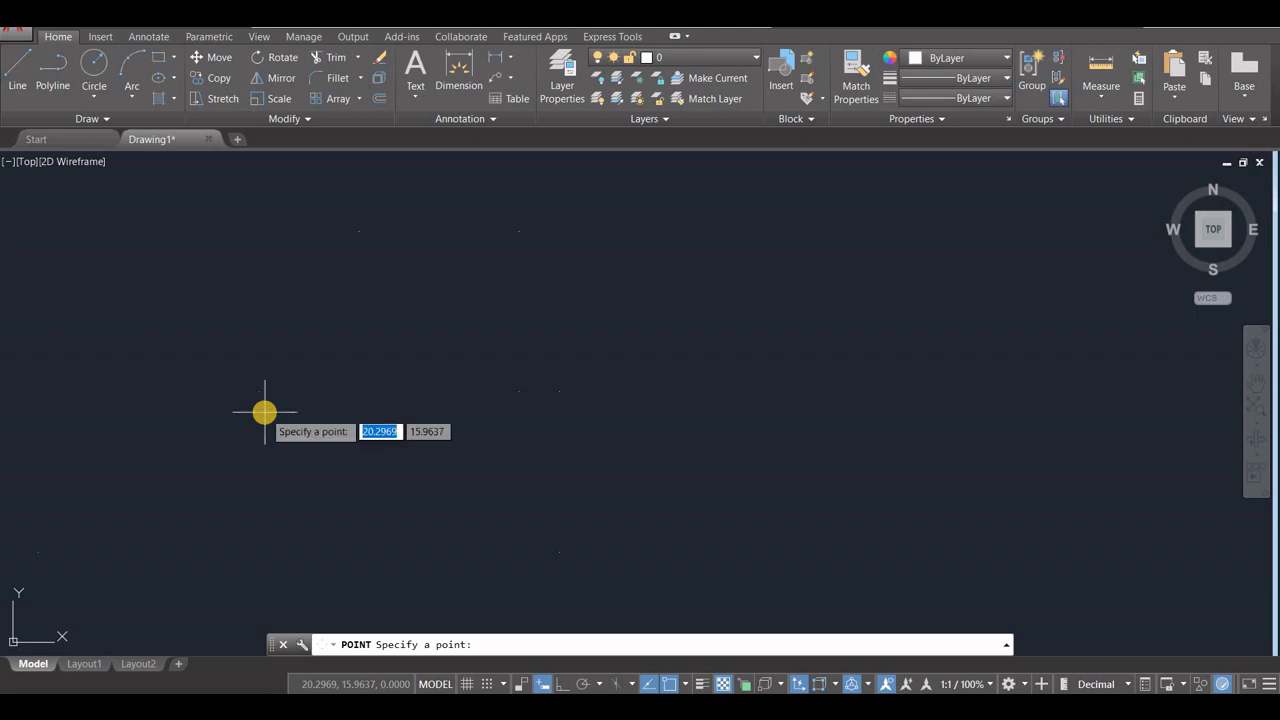
text(14)
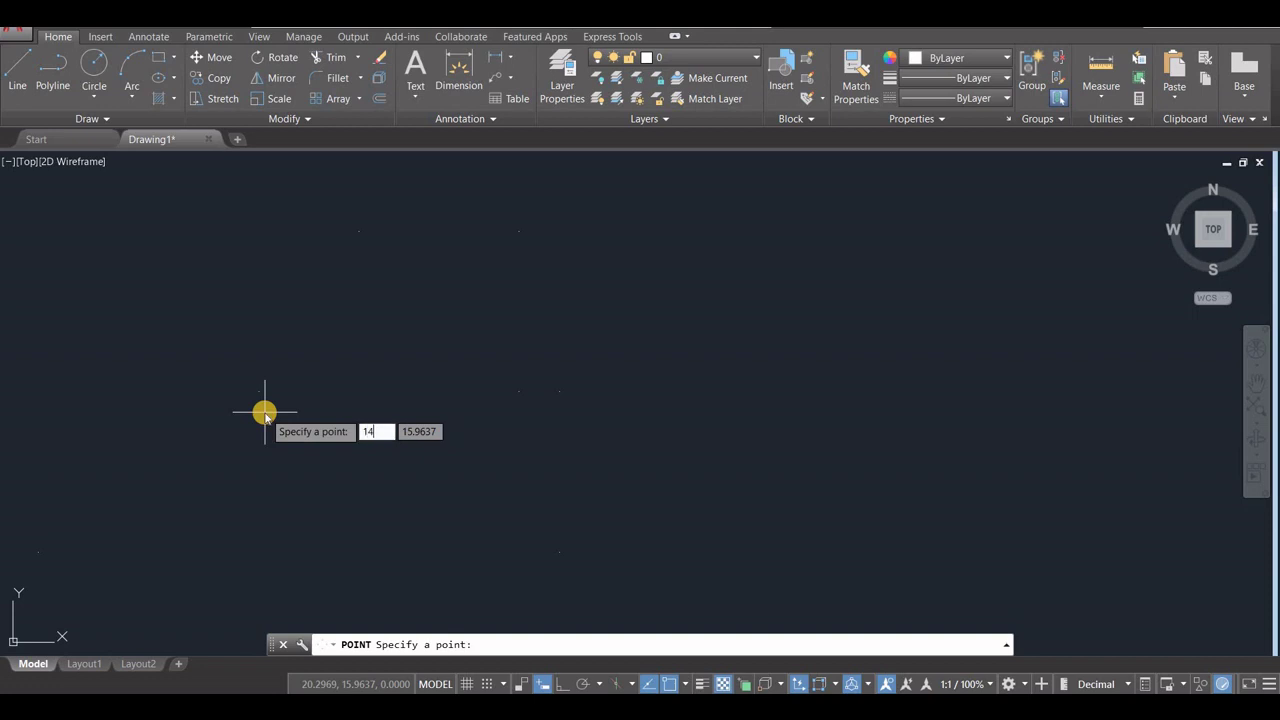
key(Tab)
text(17)
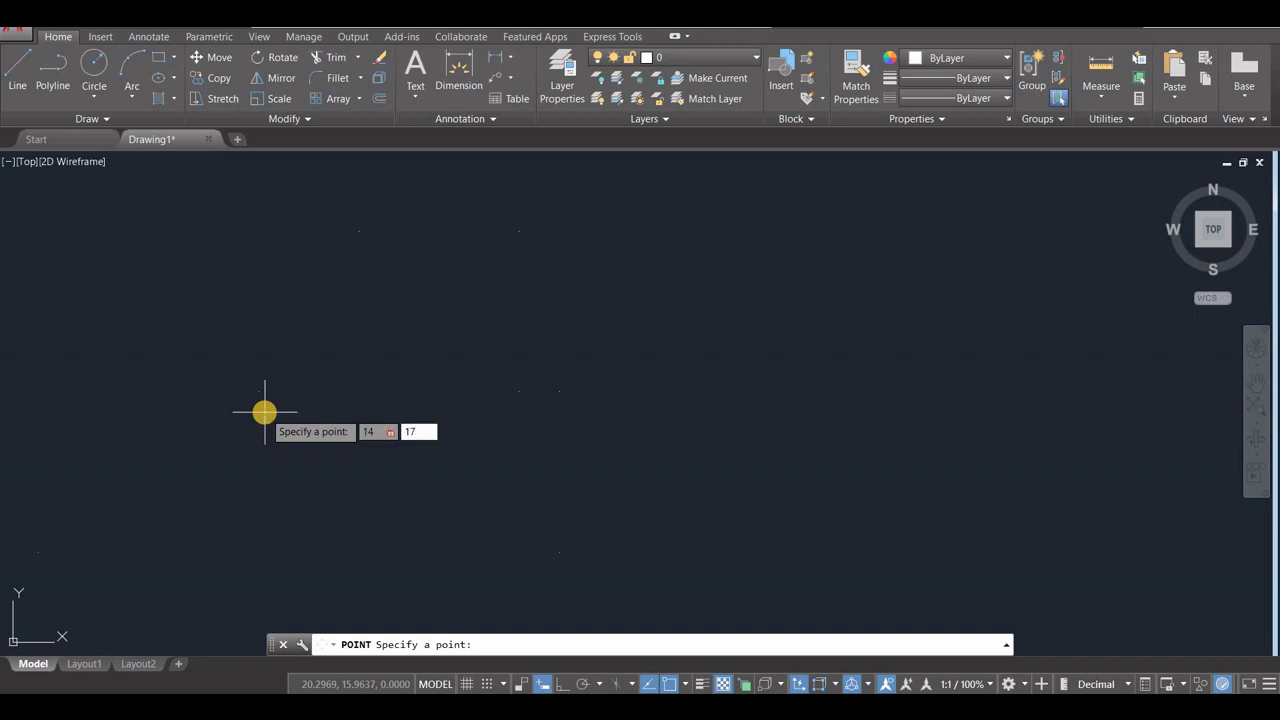
key(Return)
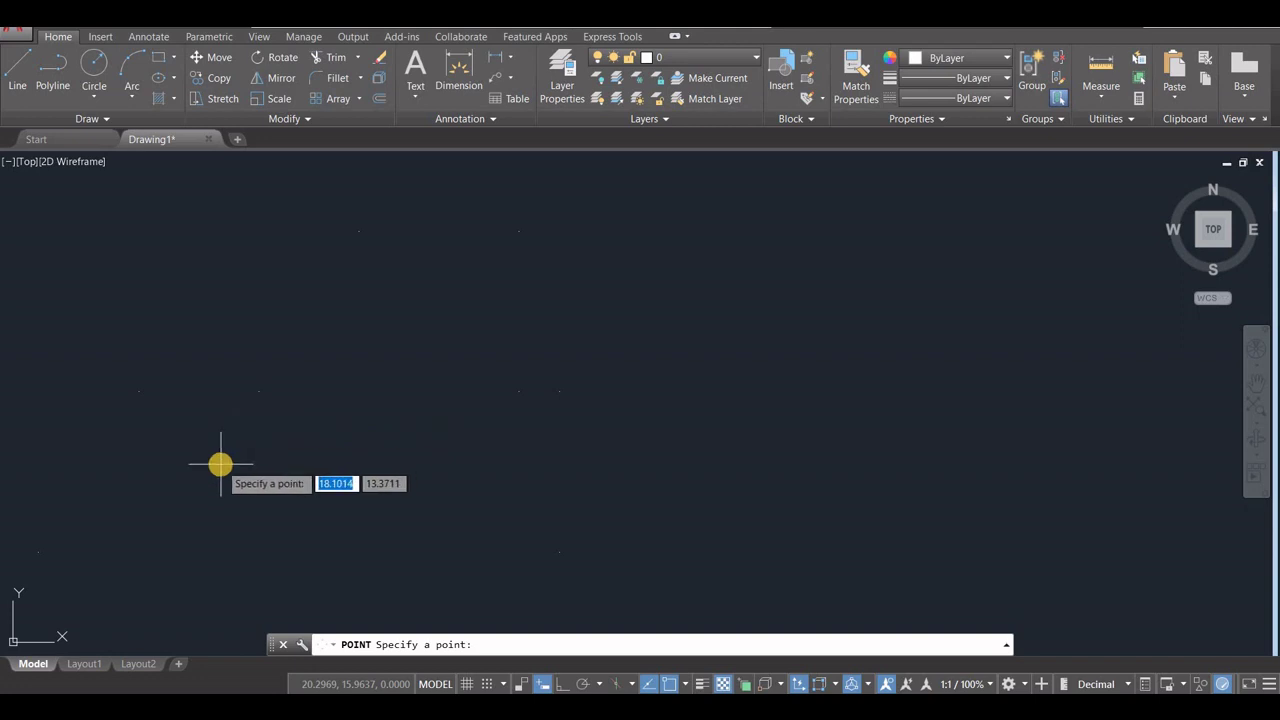
key(Escape)
Step: Start a polyline at the point 9,9 and draw it through 35,9, then 8 units up and 2 units left to 33,17
click(58, 72)
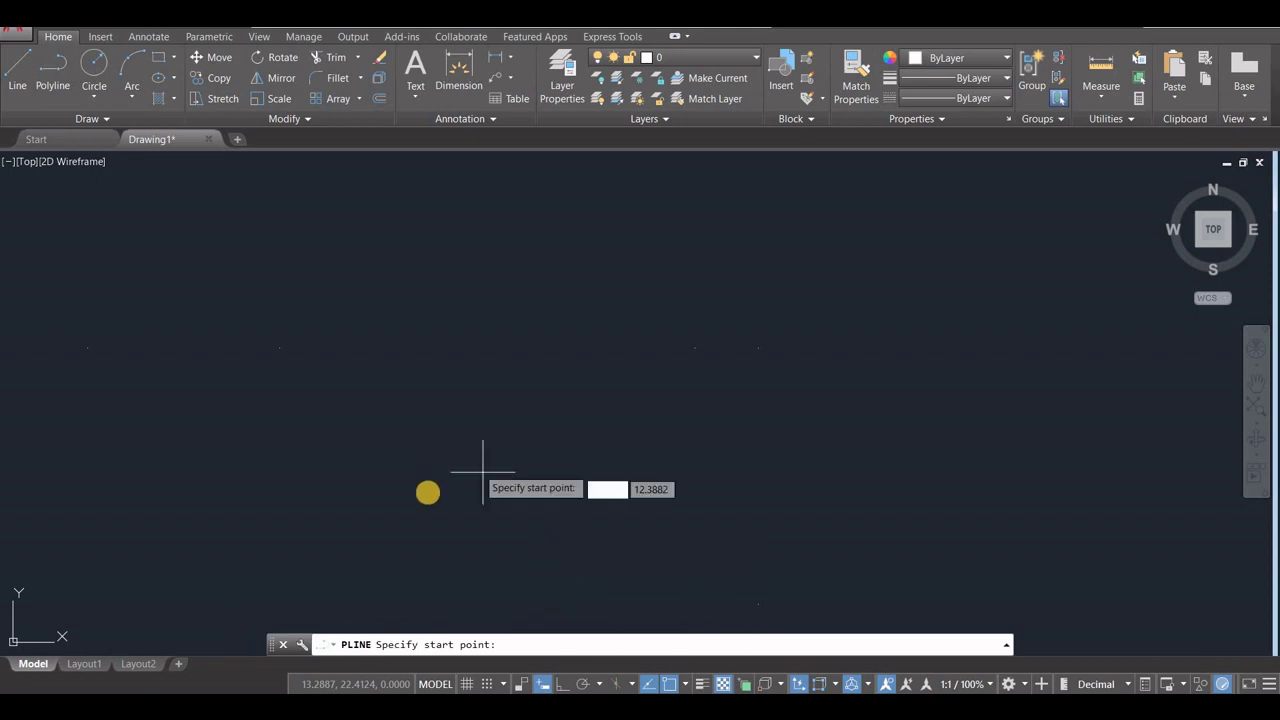
mouse_move(408, 473)
middle_down()
mouse_move(489, 457)
mouse_move(540, 406)
mouse_move(495, 419)
mouse_move(543, 400)
mouse_move(422, 484)
middle_up()
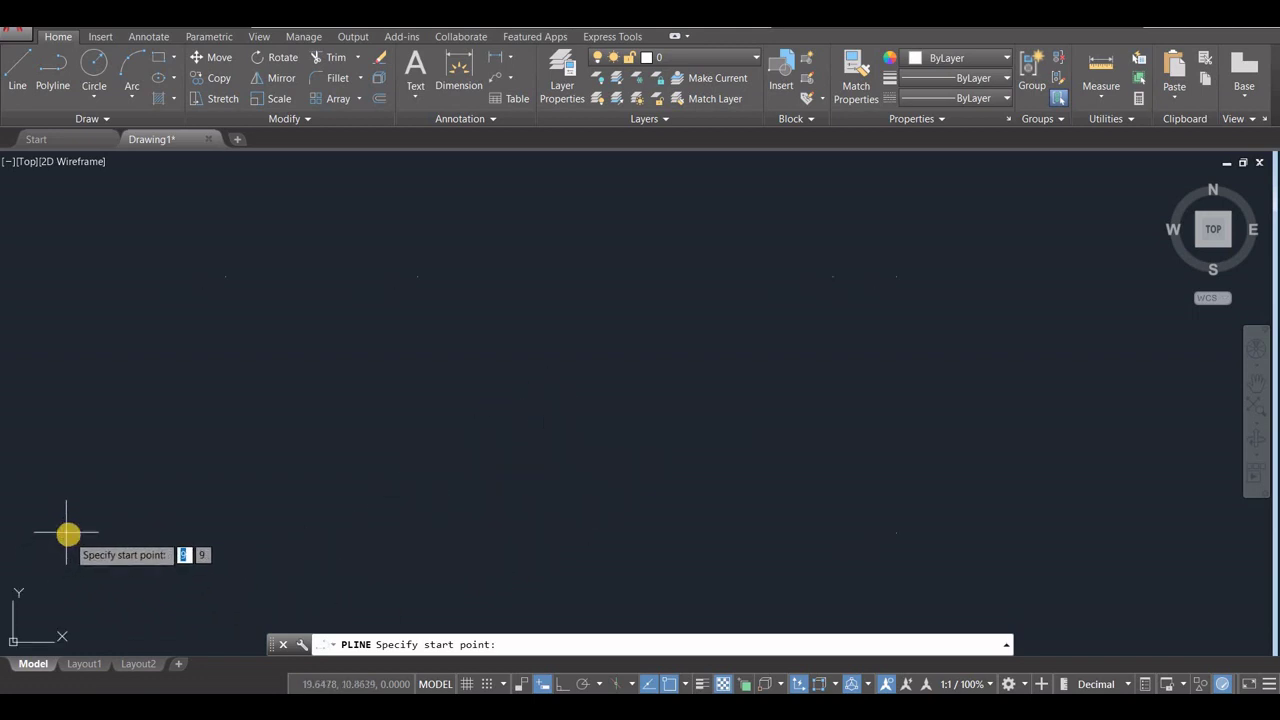
key(Return)
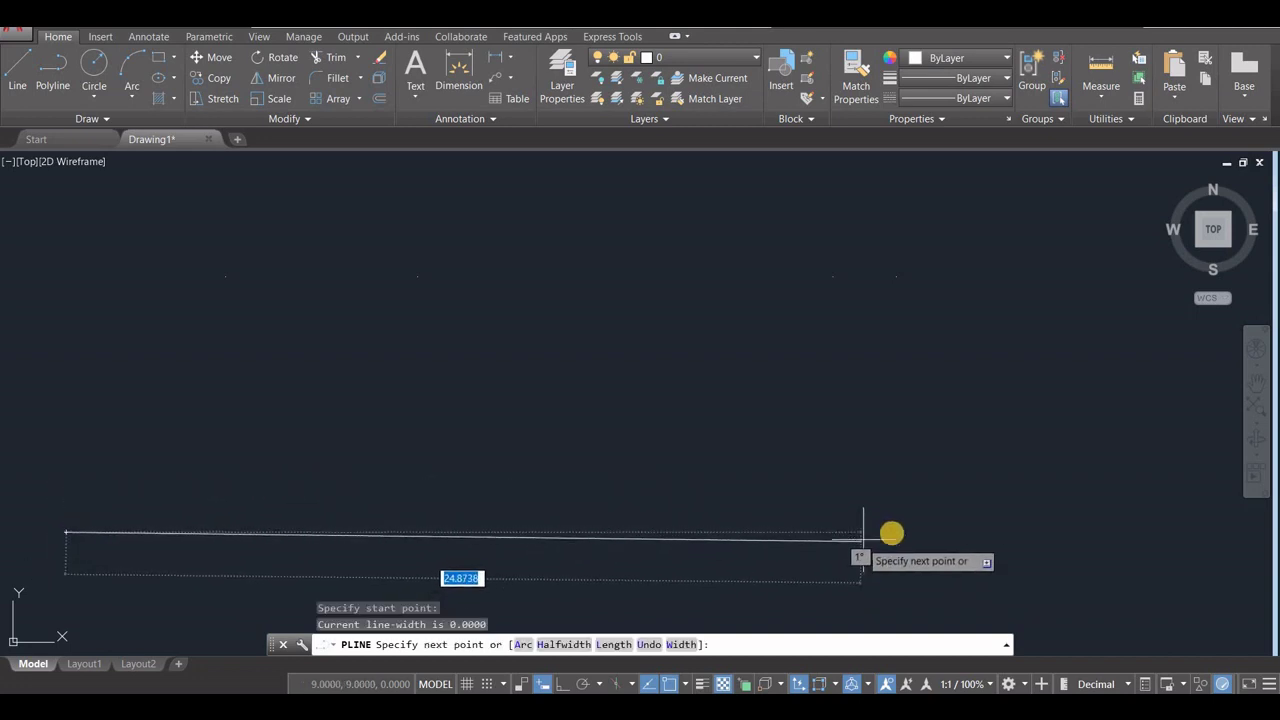
click(895, 530)
text(8)
key(Return)
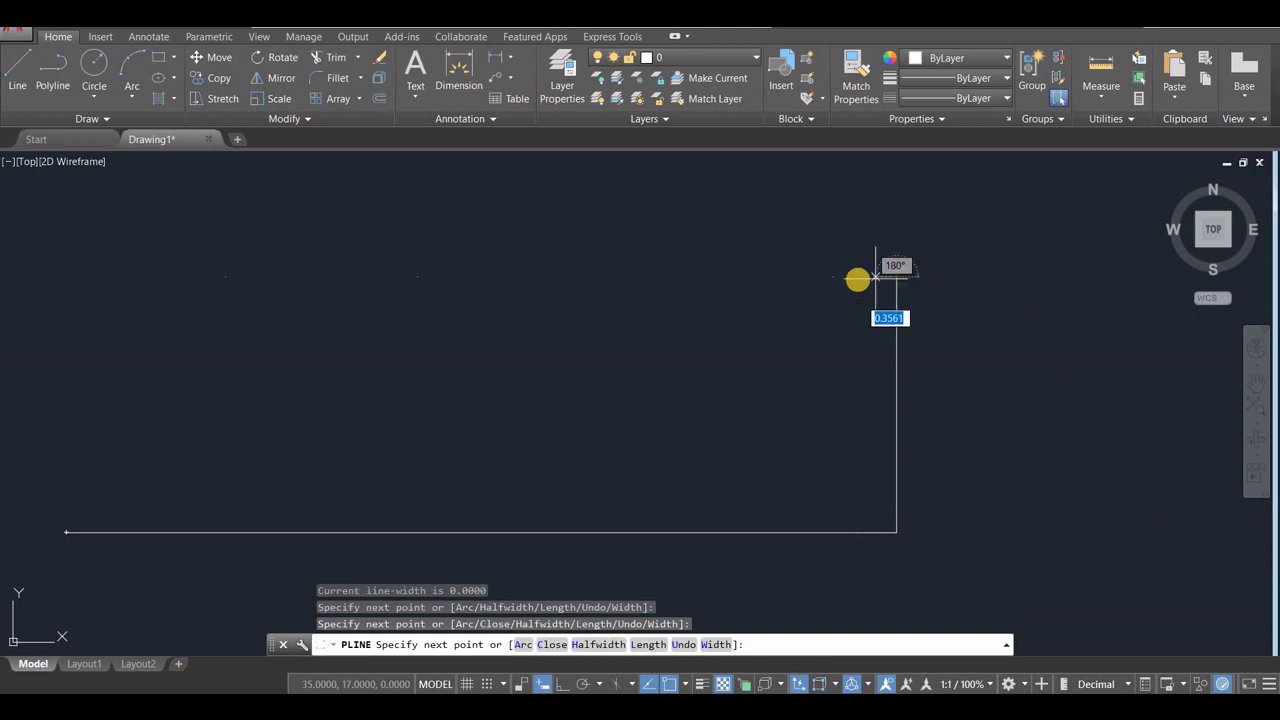
text(2)
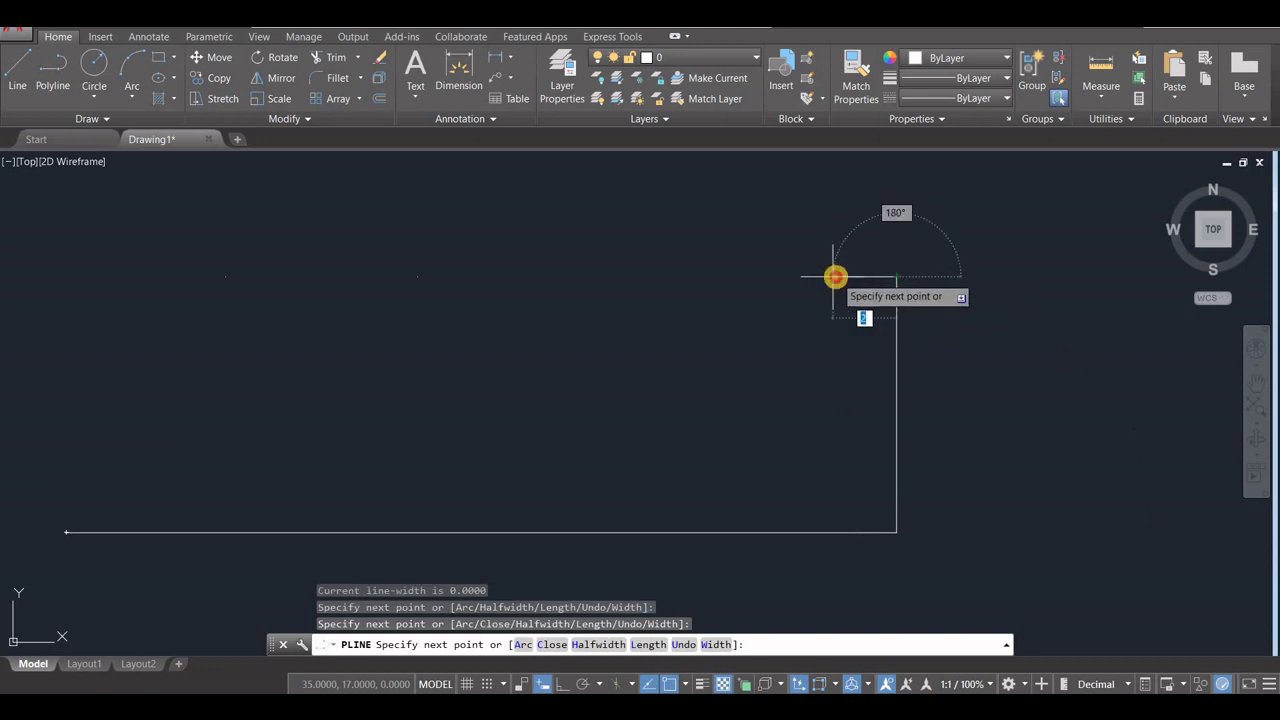
key(Return)
Step: Continue the polyline through the points 33,25, 25,25, 20,17 and 14,17, return to the start corner and end the command
scroll(826, 214, down, 6)
middle_drag(825, 217, 812, 405)
scroll(802, 391, up, 4)
click(828, 343)
click(730, 344)
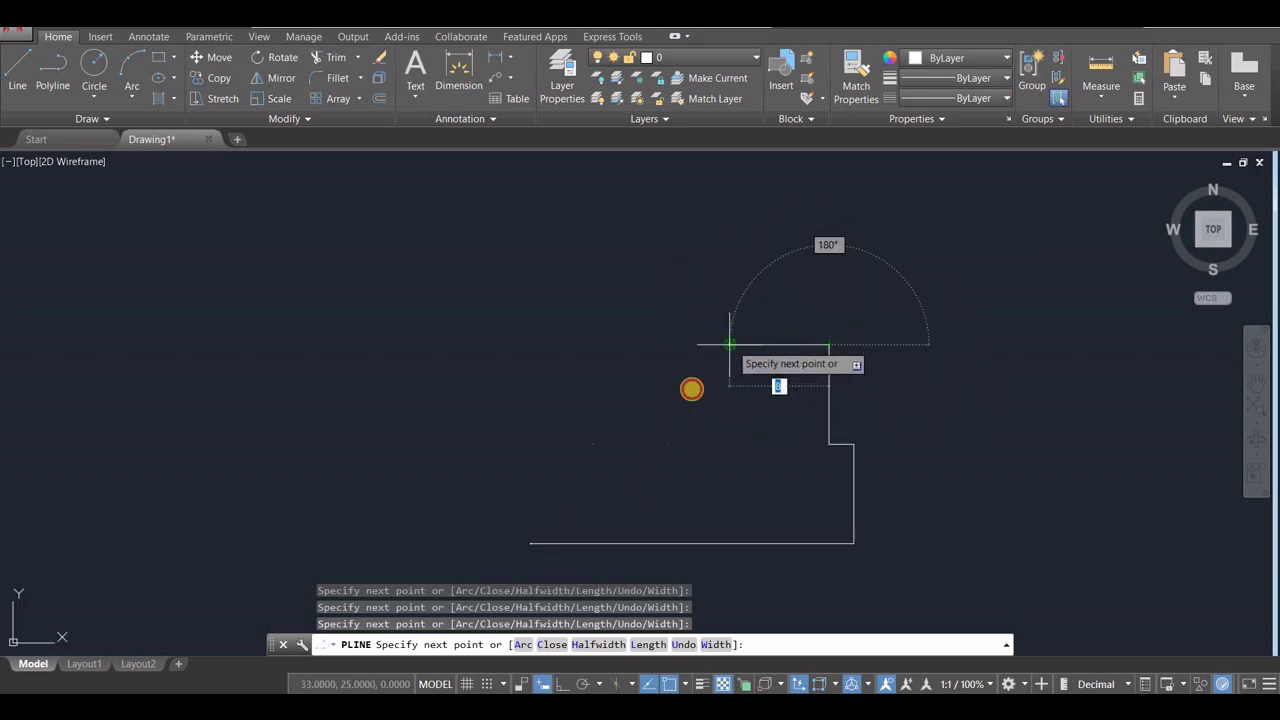
click(667, 444)
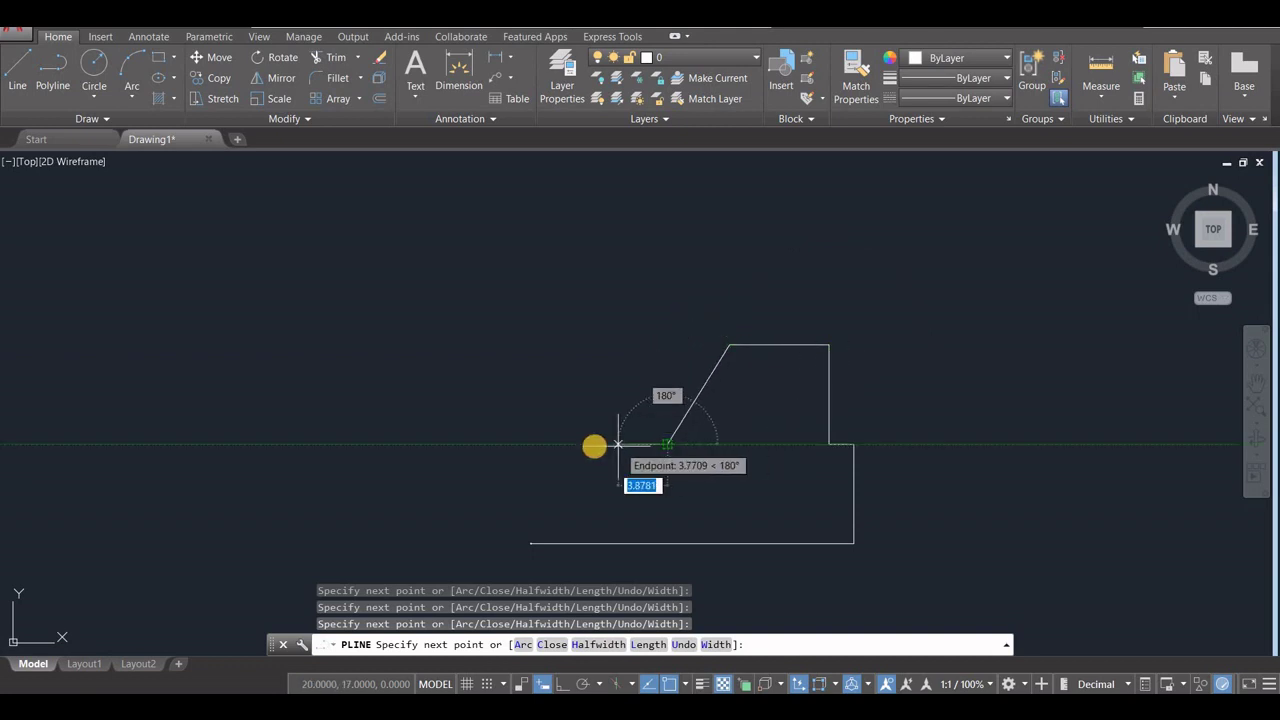
click(594, 444)
click(531, 545)
key(Escape)
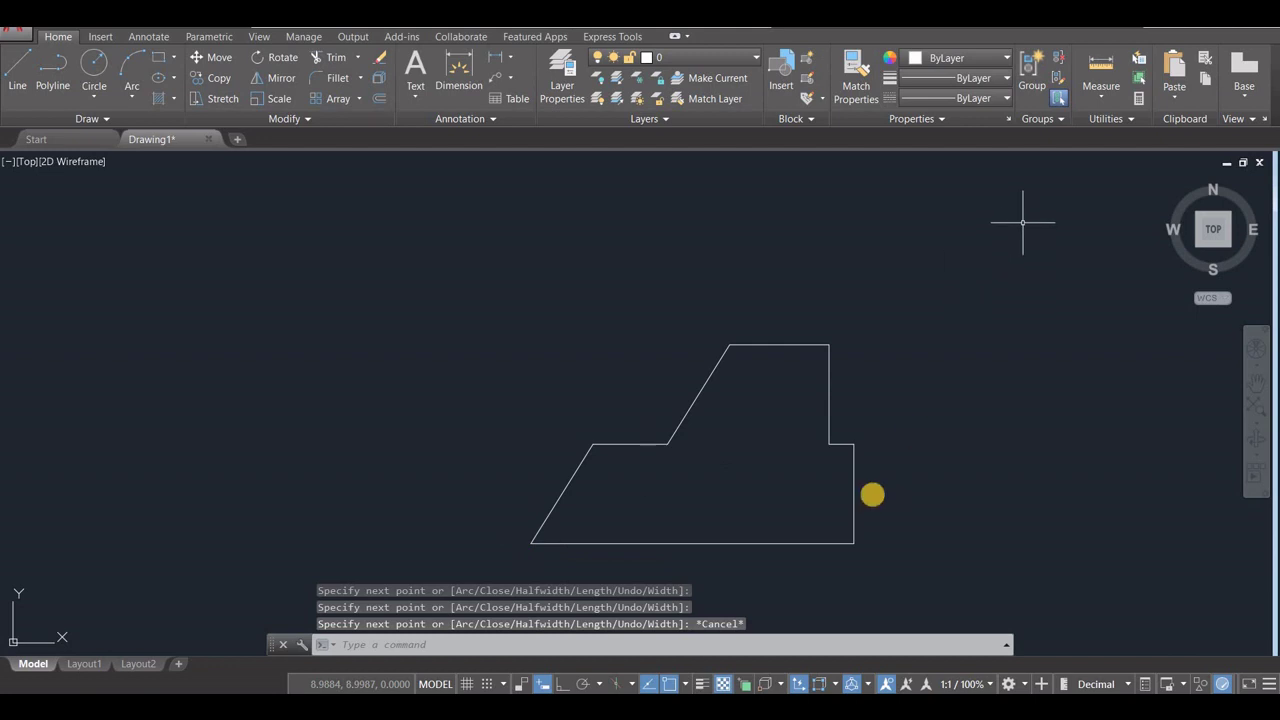
Step: Select the finished stepped outline to check that it is a single polyline object
scroll(735, 490, up, 1)
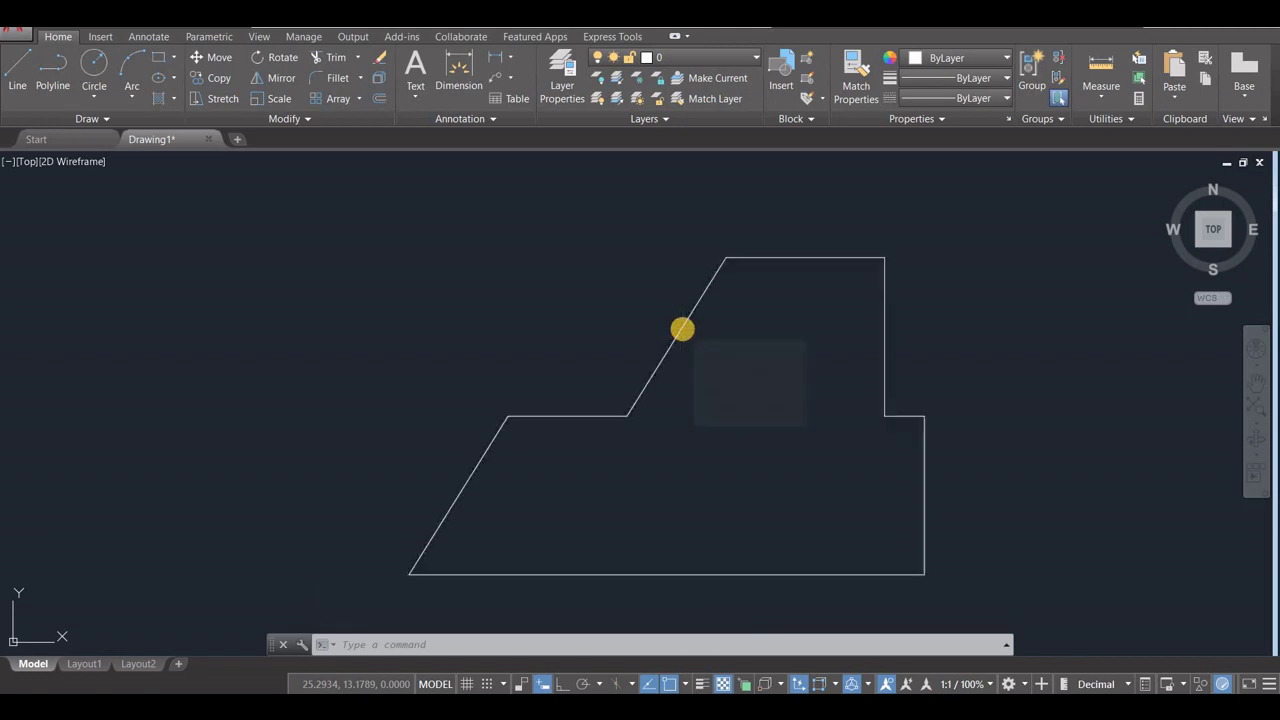
click(682, 331)
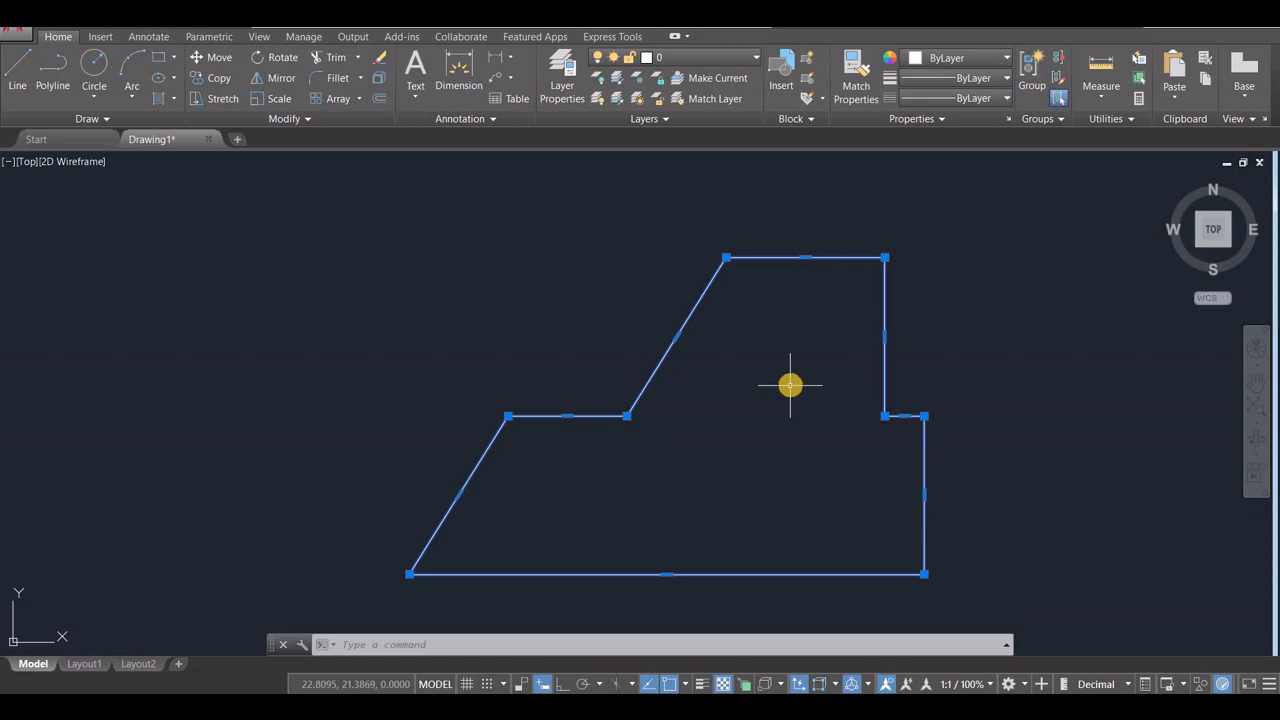
middle_drag(777, 463, 440, 494)
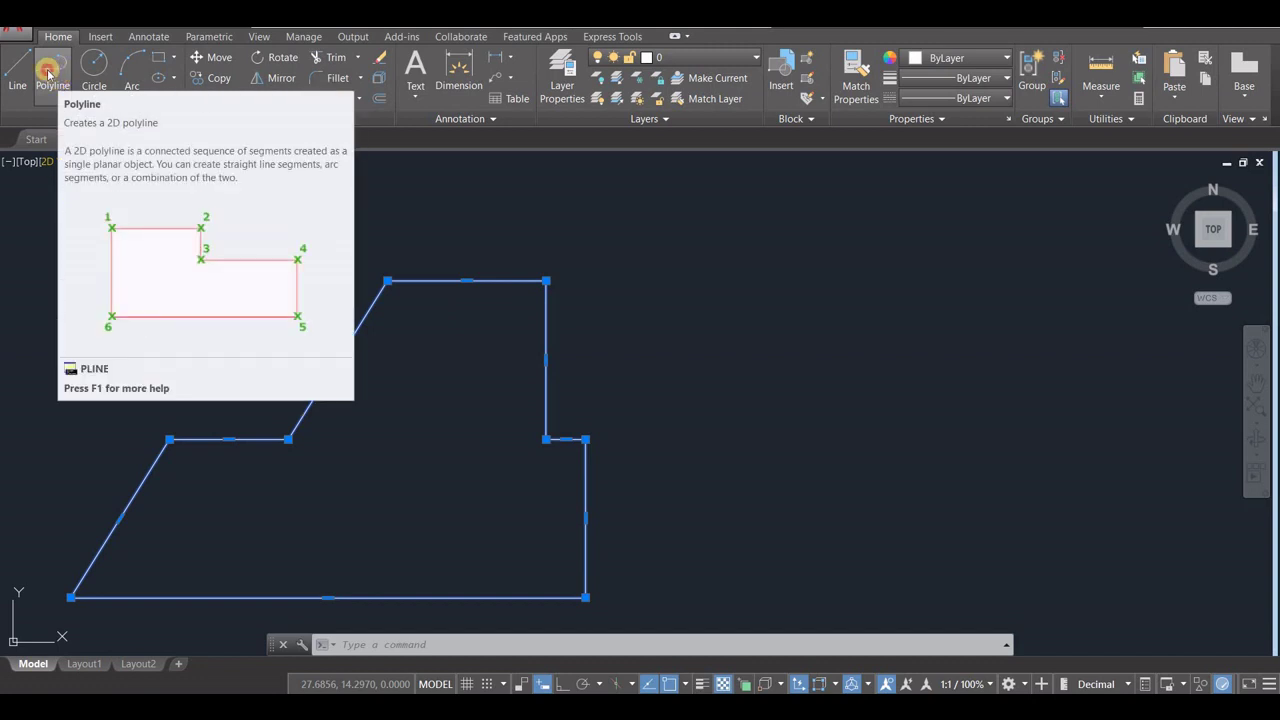
Step: Start a new polyline in the free space beside the outline and, with Ortho on, draw a horizontal segment about 15 units long
click(48, 73)
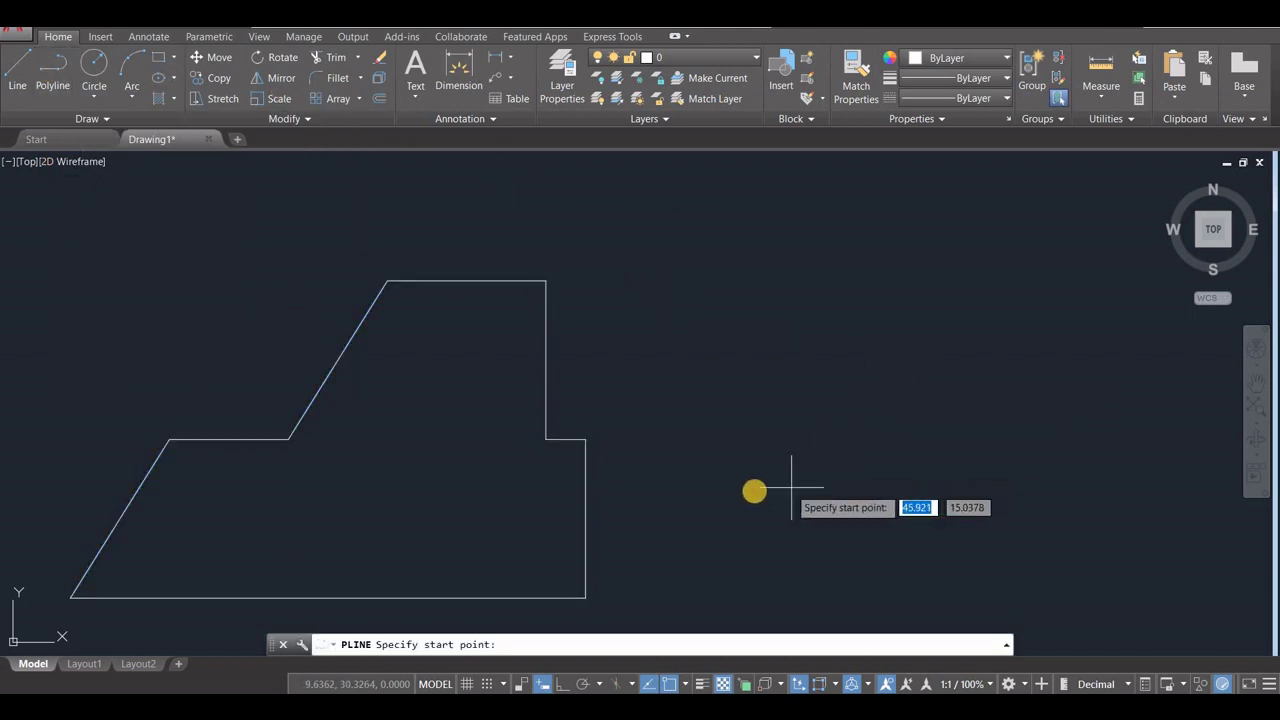
click(754, 491)
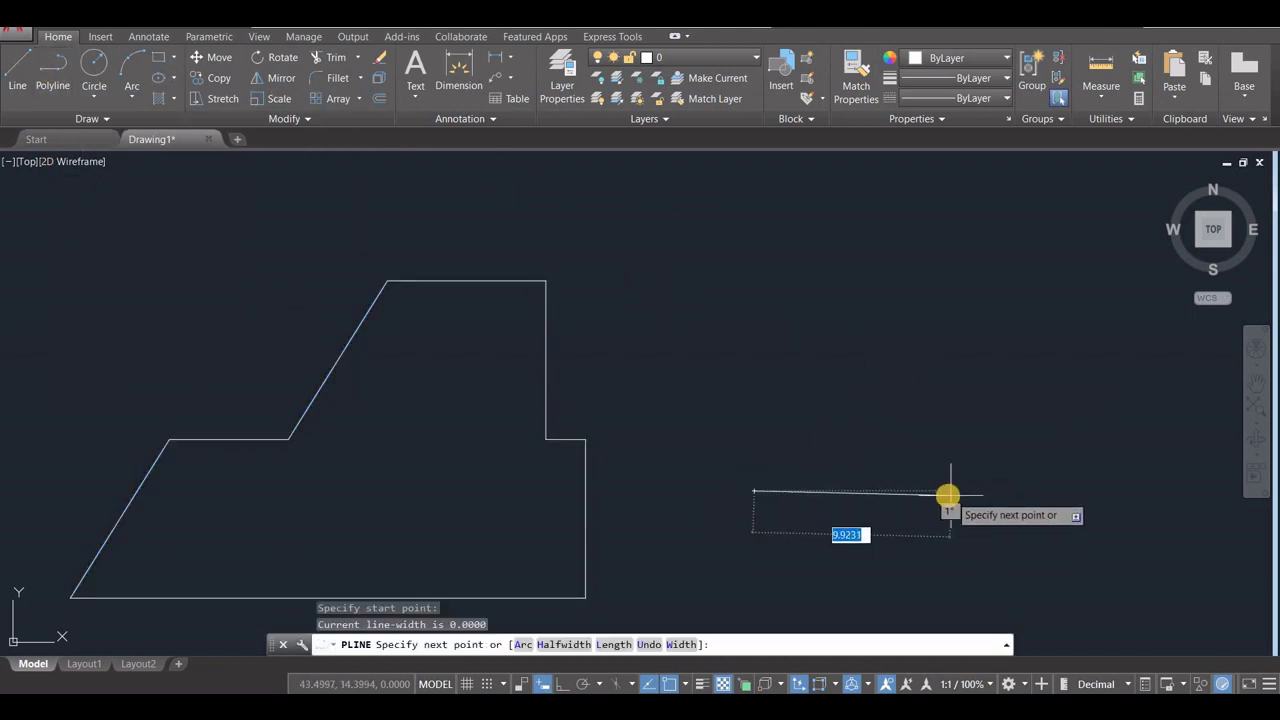
click(561, 686)
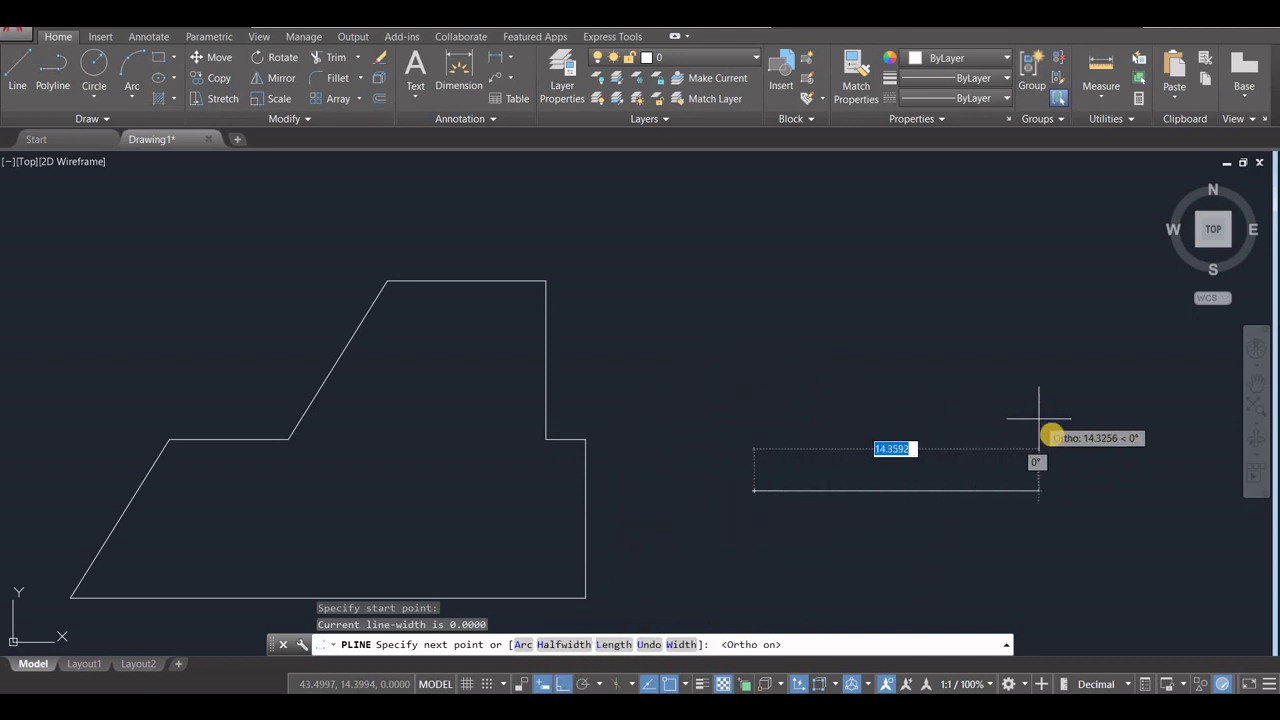
click(1048, 482)
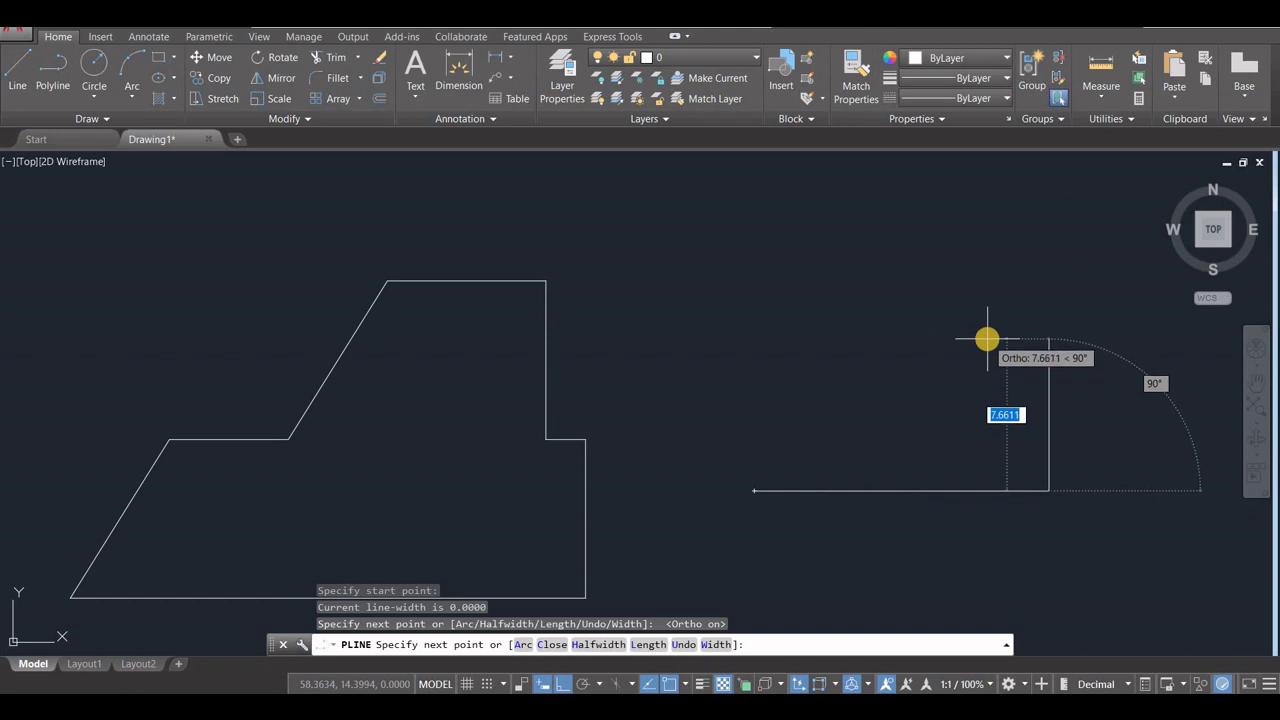
Step: Add a half-circle arc rising about 8.3 units, then a straight segment about 7.8 units long running back left
text(a)
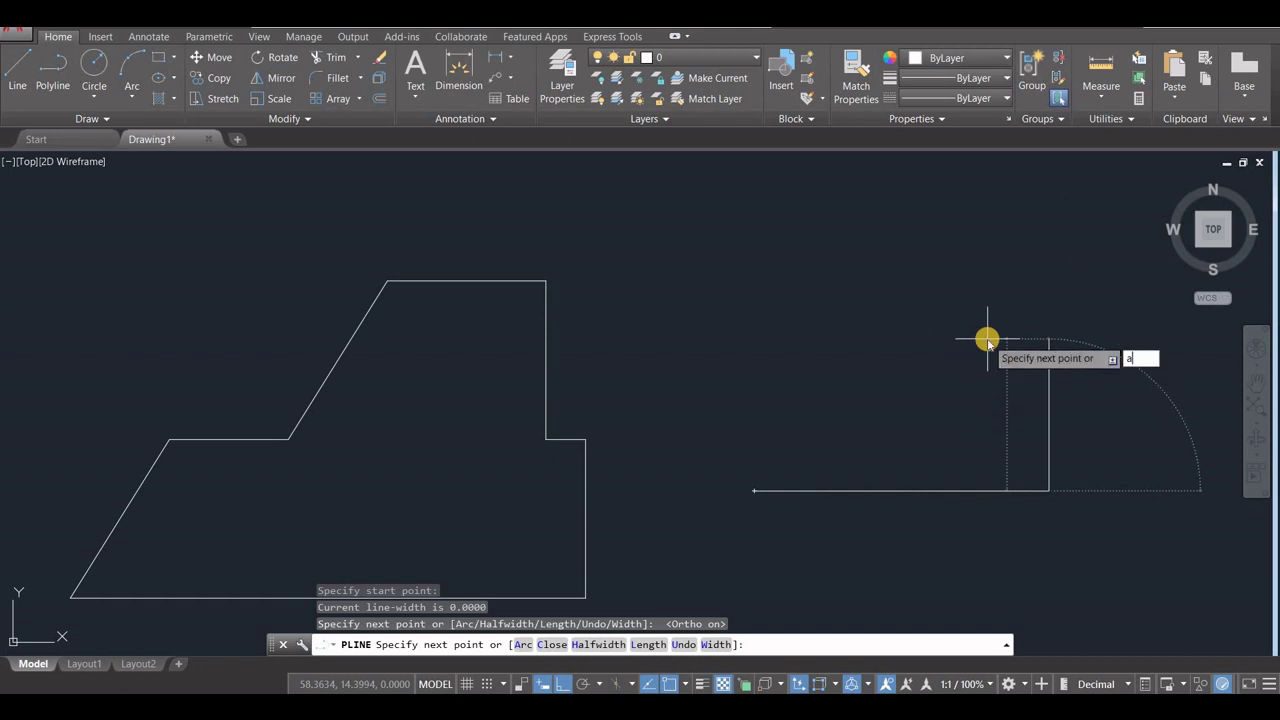
key(Return)
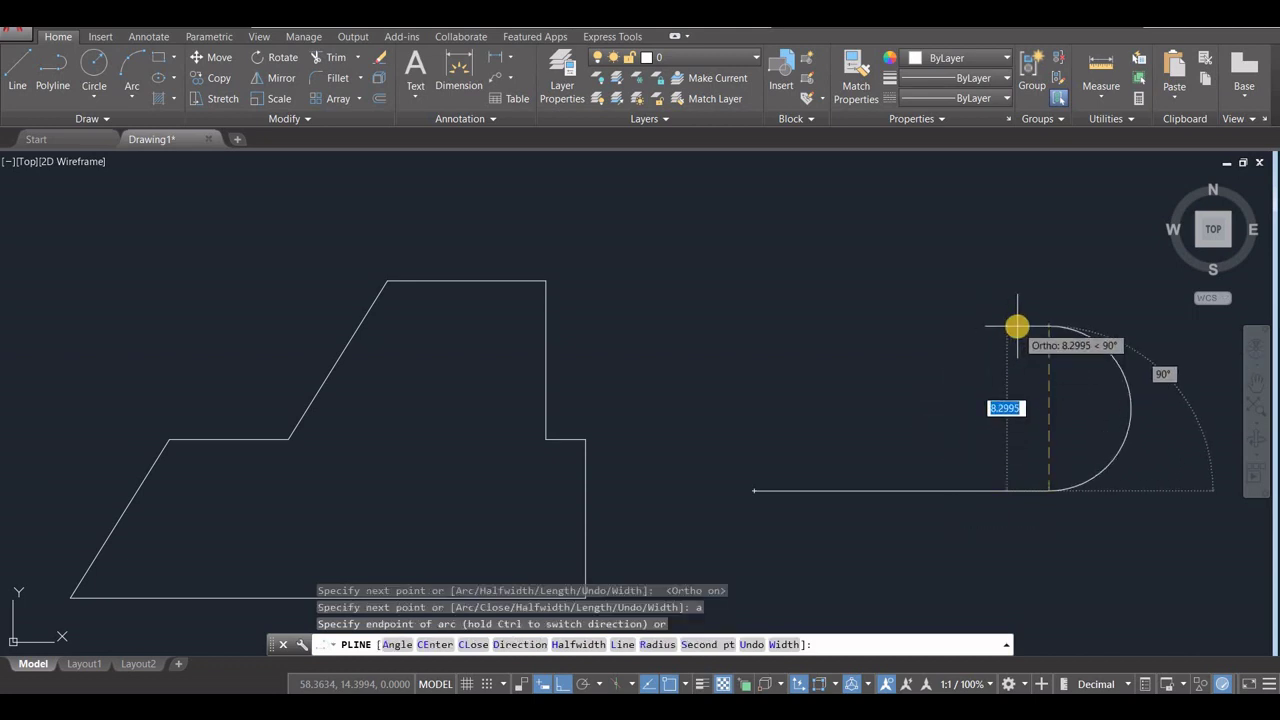
click(1017, 327)
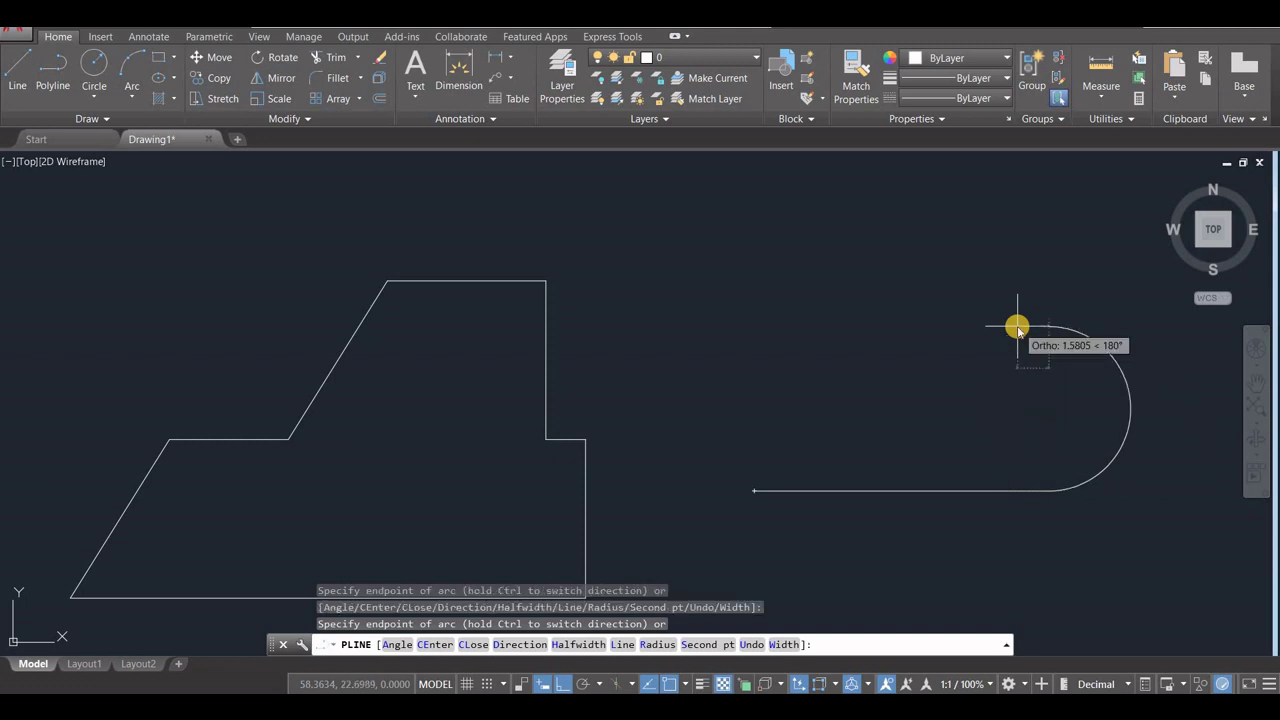
text(l)
key(Return)
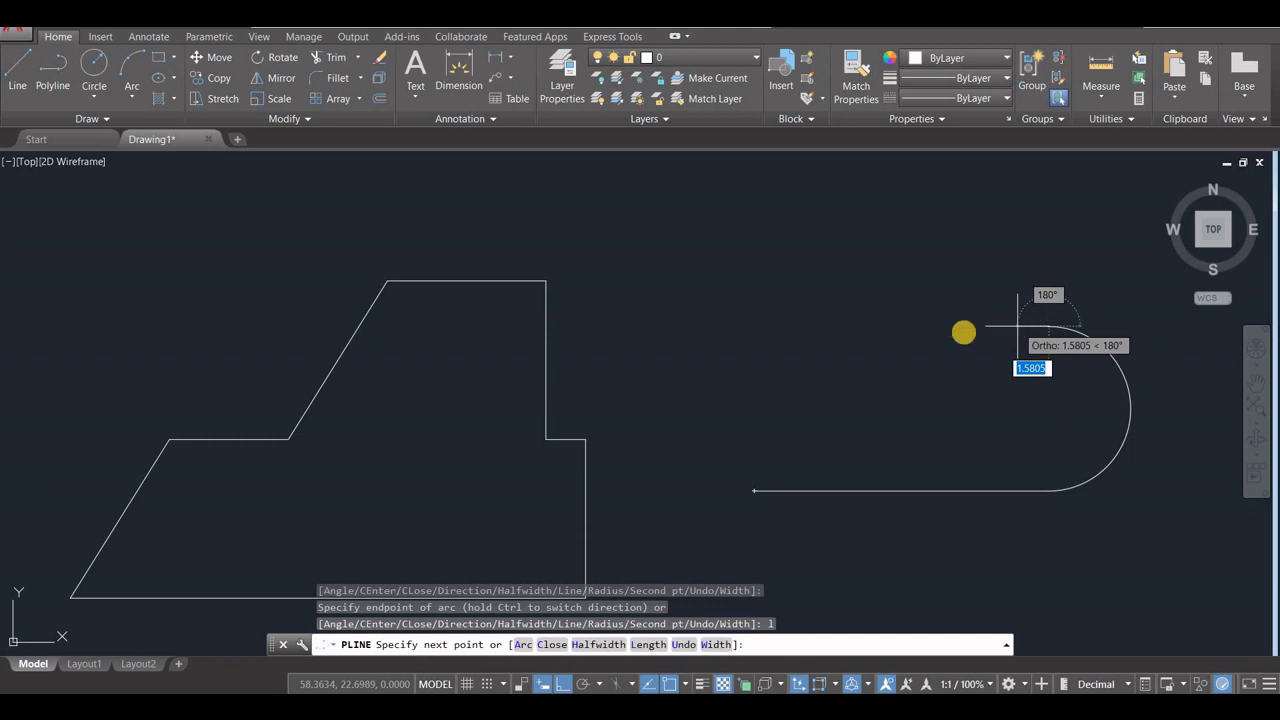
click(893, 332)
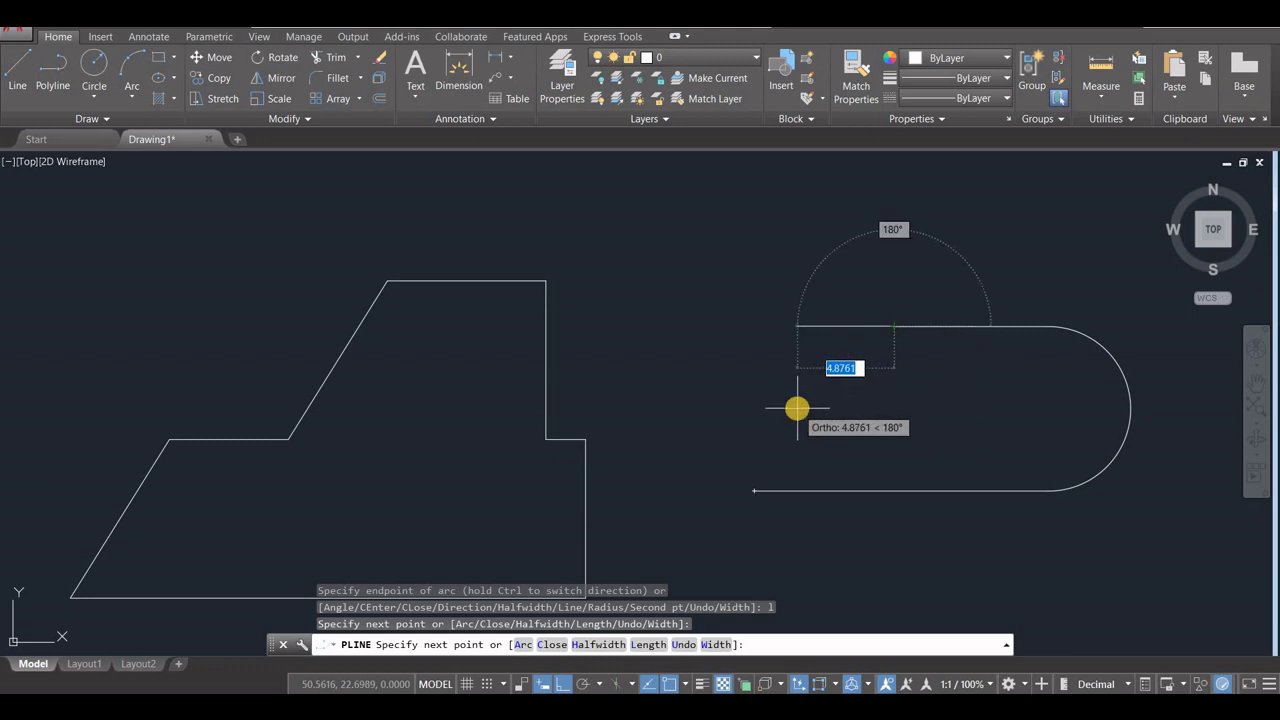
Step: Switch the polyline to arcs and add two opposing half-circles going down, about 5.7 and 6 units across
text(a)
key(Return)
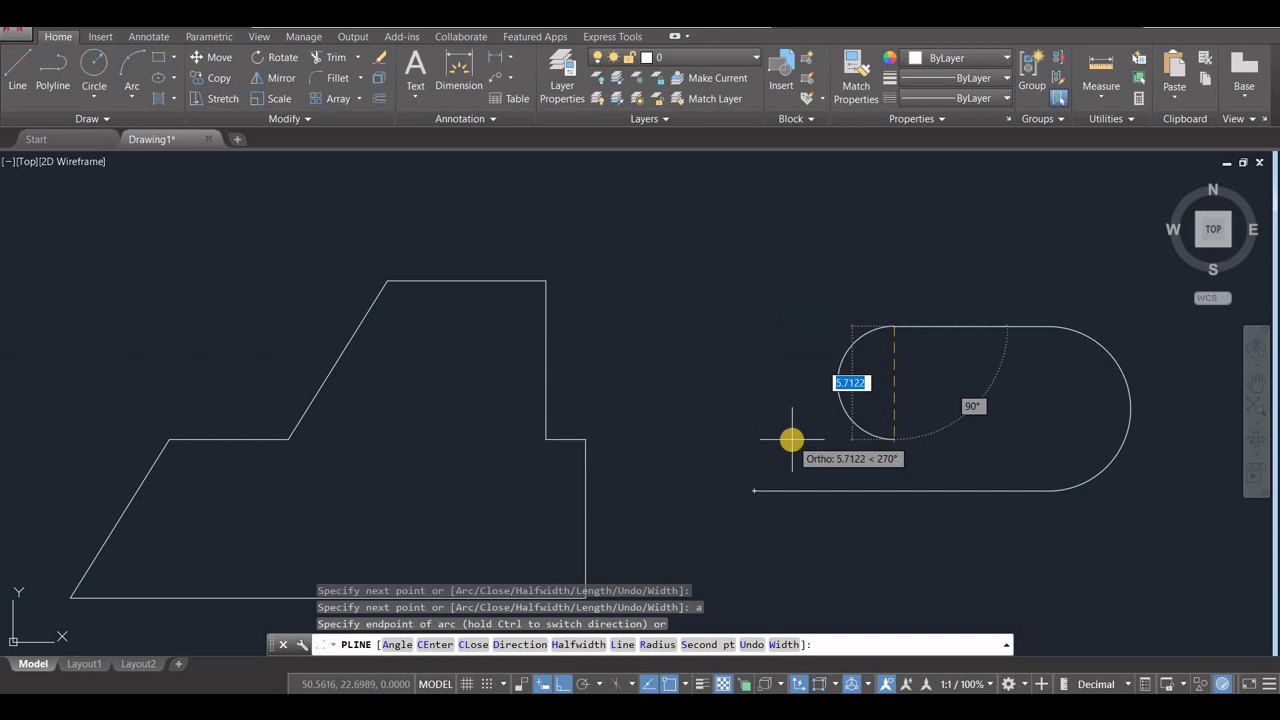
click(791, 439)
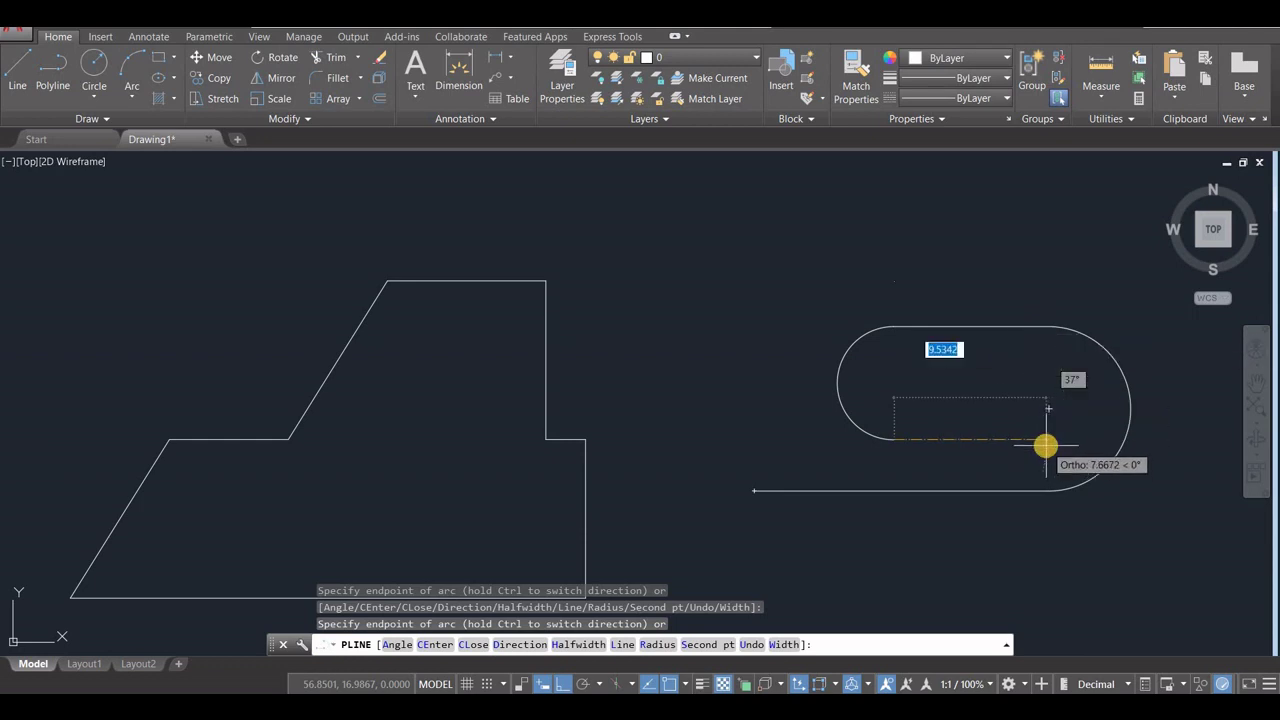
key(Escape)
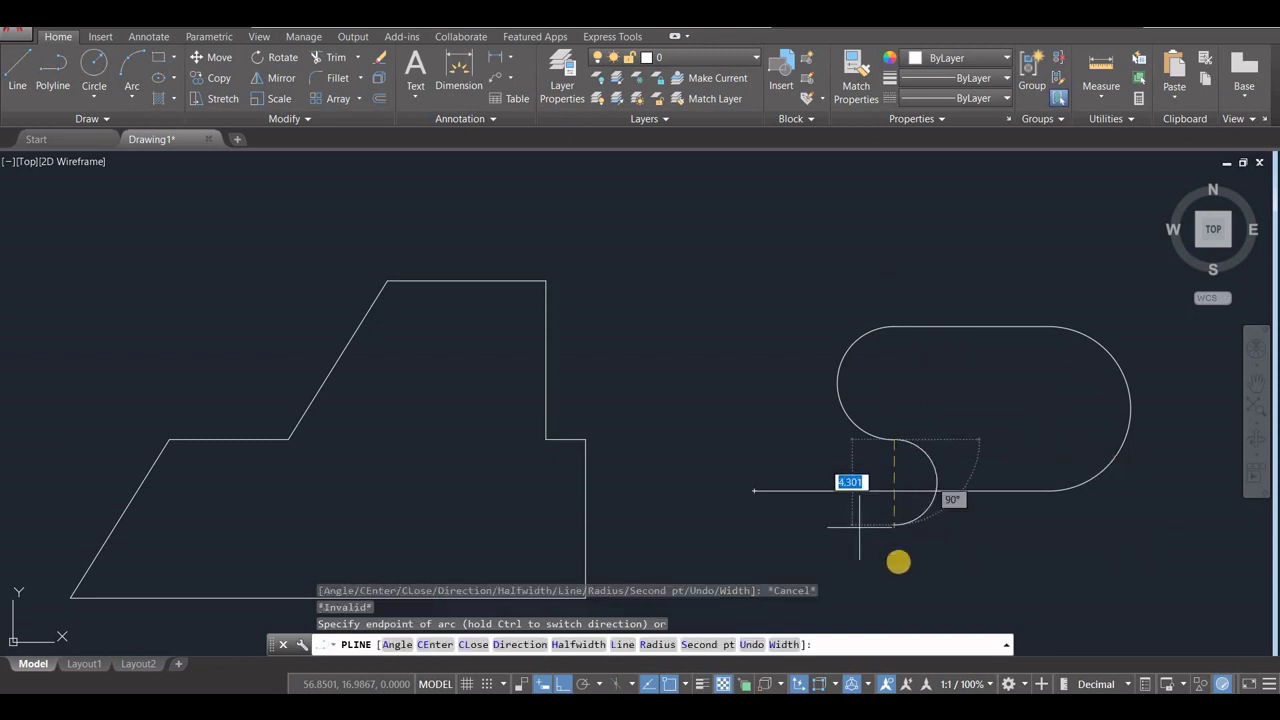
click(899, 560)
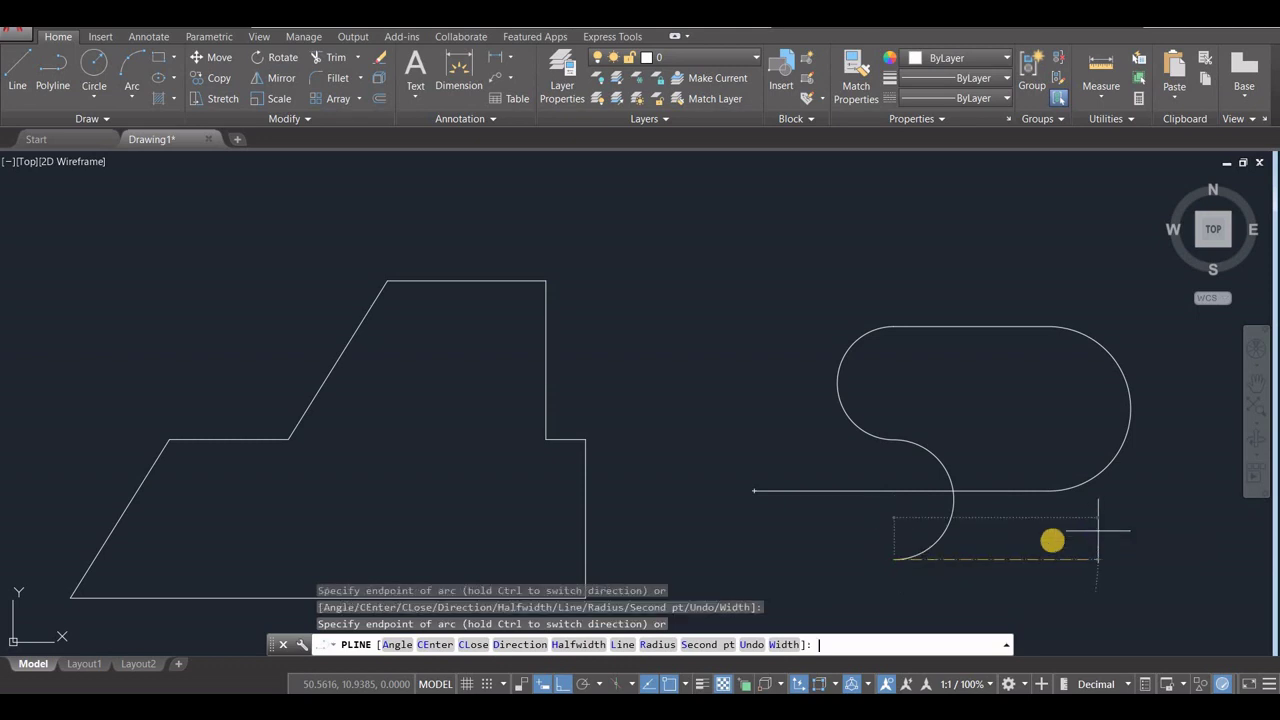
Step: End the polyline at the endpoint of its last arc
click(1013, 554)
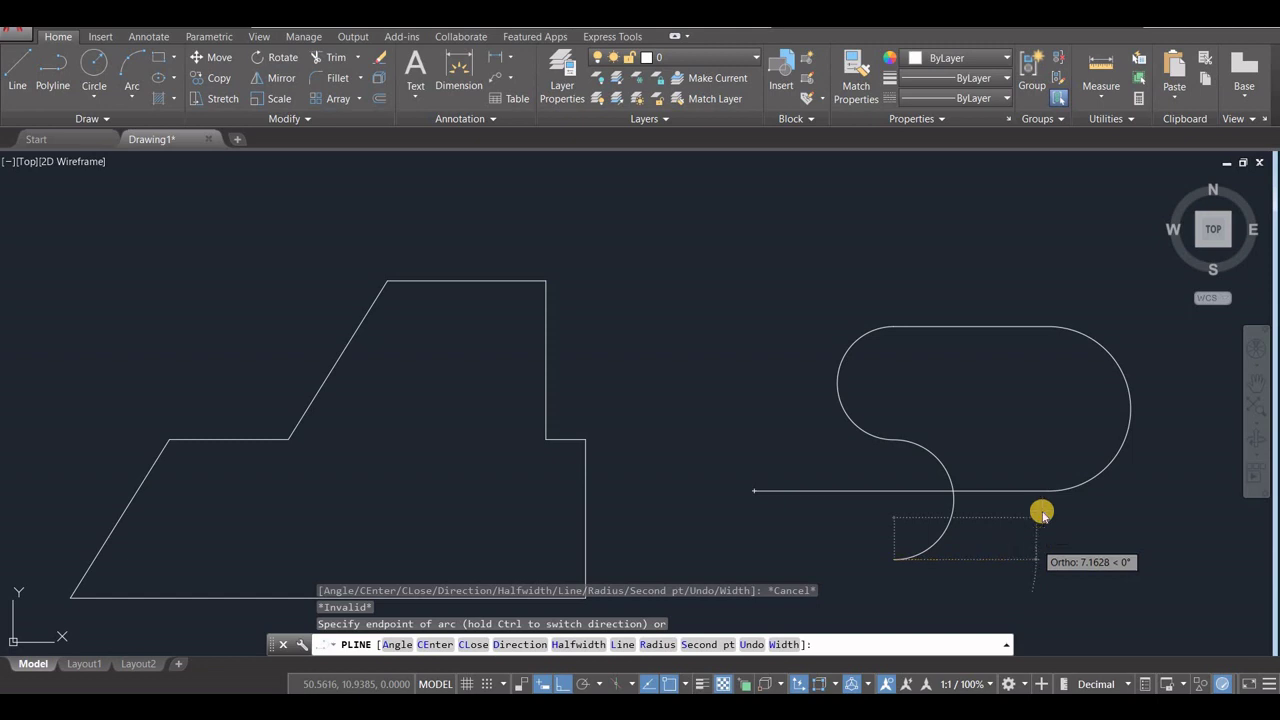
right_click(1035, 543)
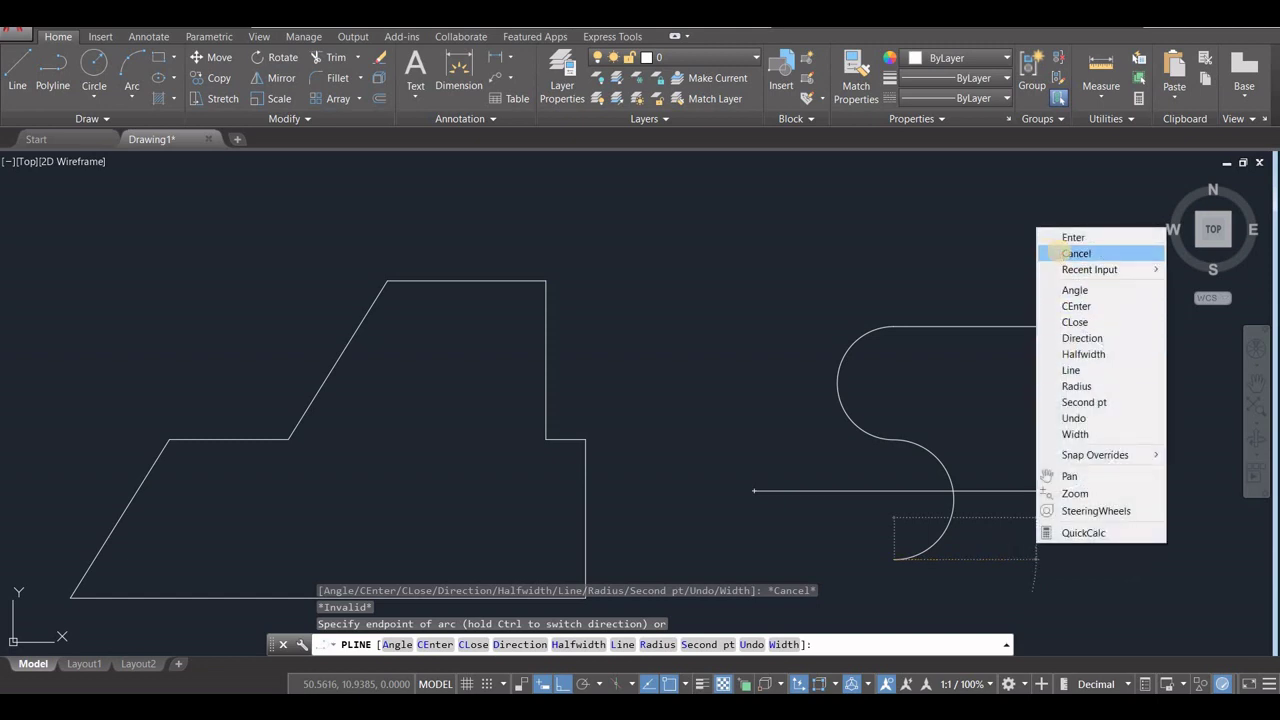
click(1058, 253)
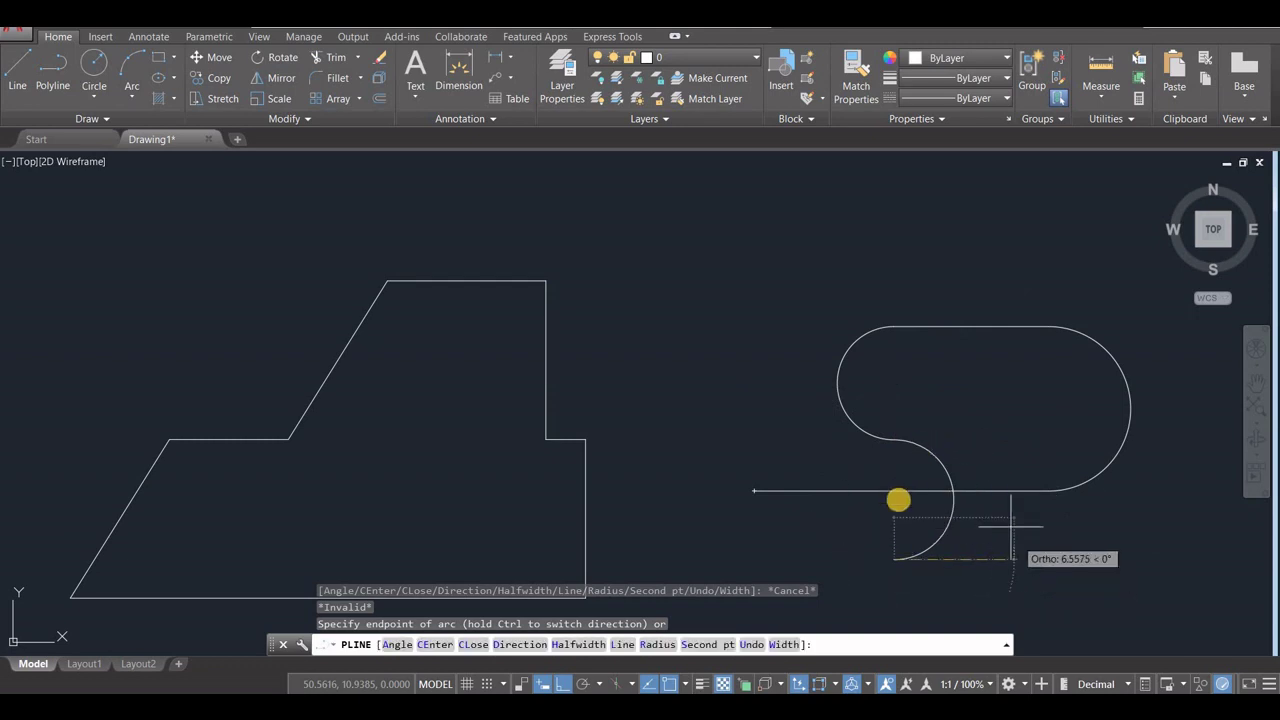
right_click(894, 501)
click(947, 196)
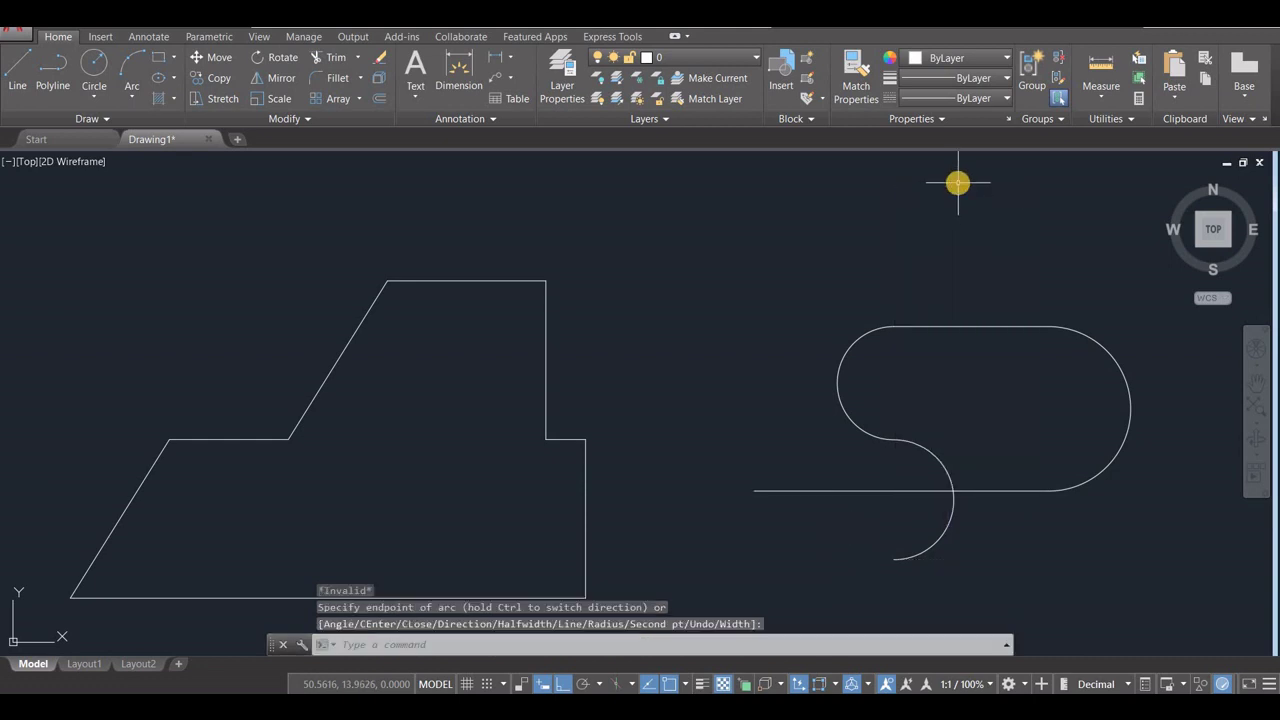
Step: Select the line-and-arc polyline to check that it is one object, and switch to the reference picture of the sloped outline
click(819, 490)
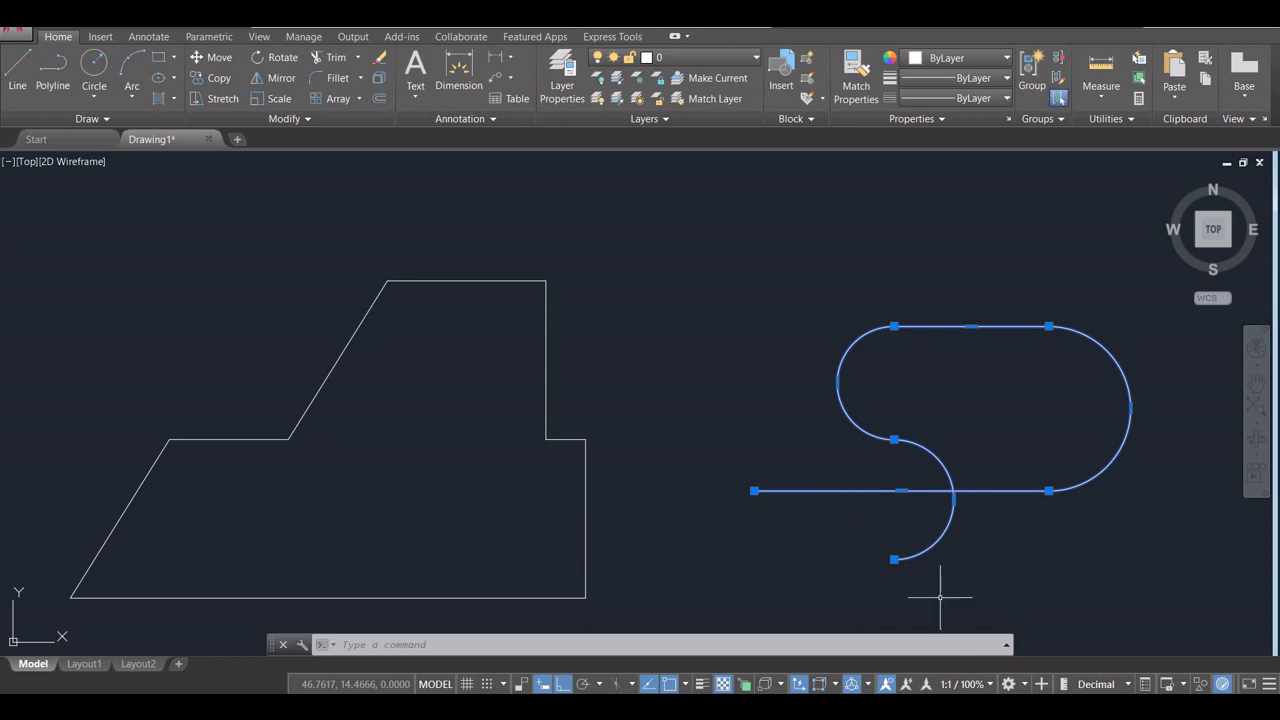
mouse_move(860, 690)
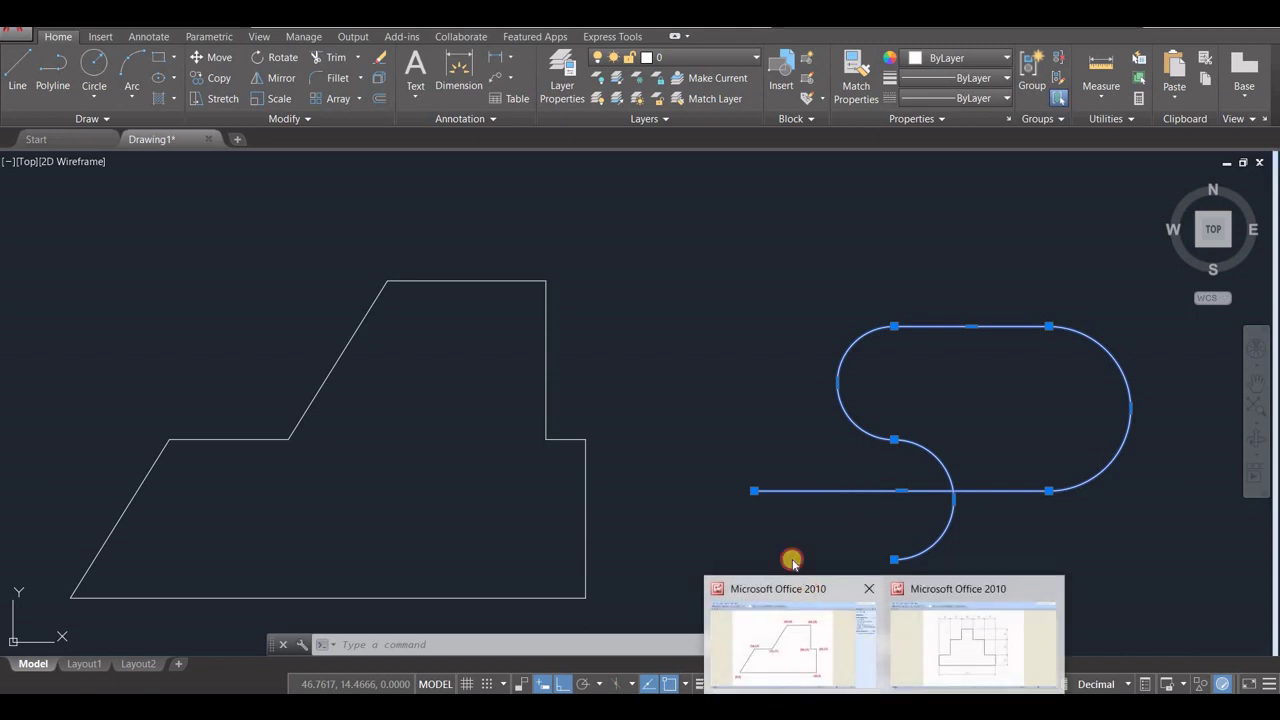
click(812, 588)
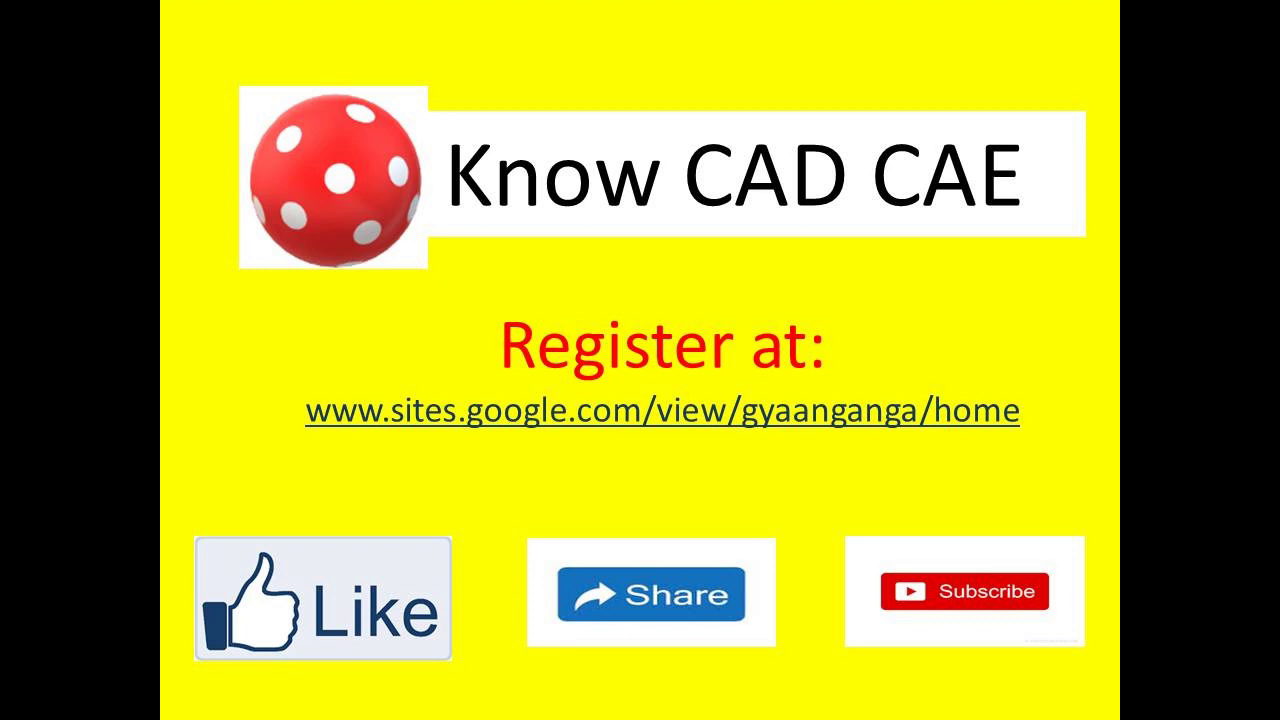